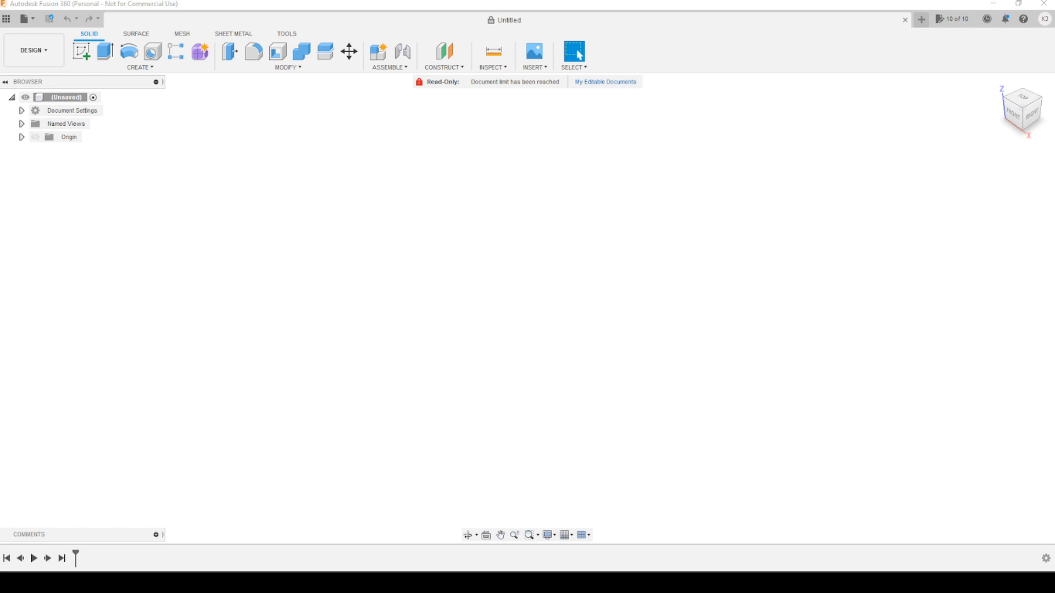
Step: Bring the calculator and the browser over the Fusion 360 window and show the light switch cover drawing
drag(1054, 65, 840, 159)
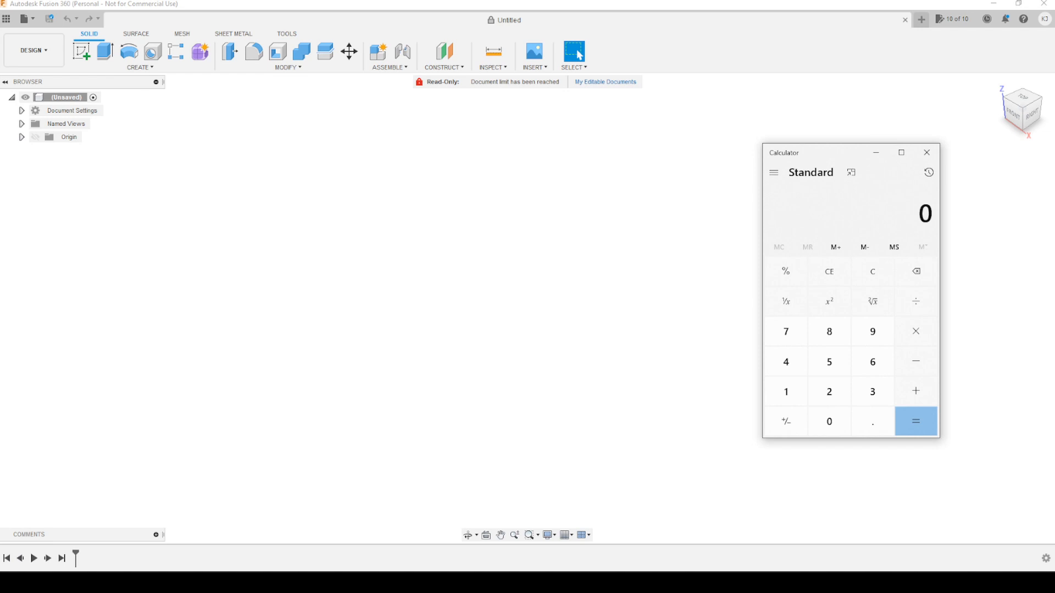
drag(0, 33, 489, 124)
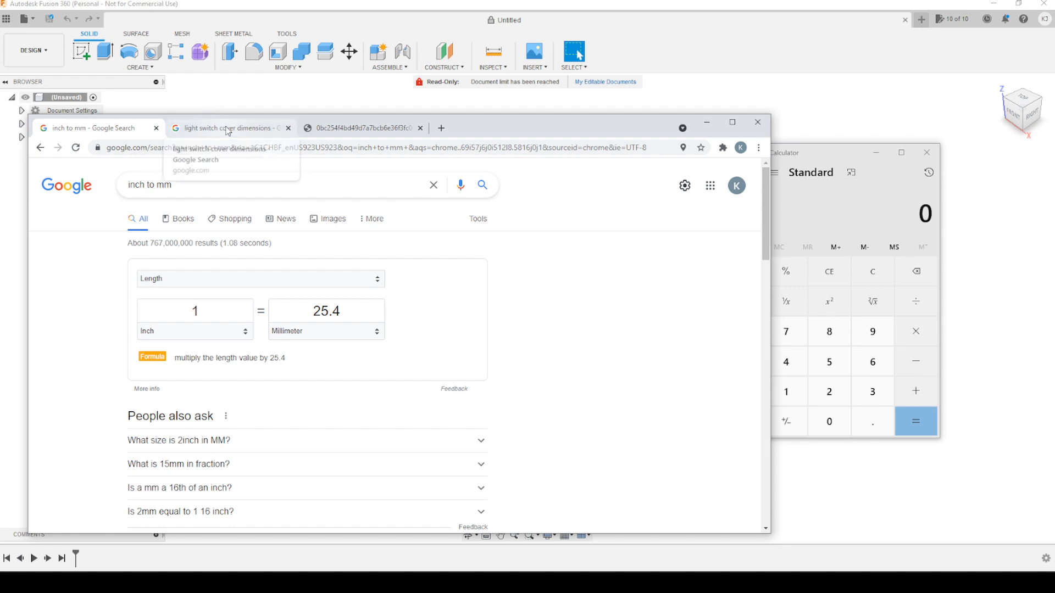
click(335, 132)
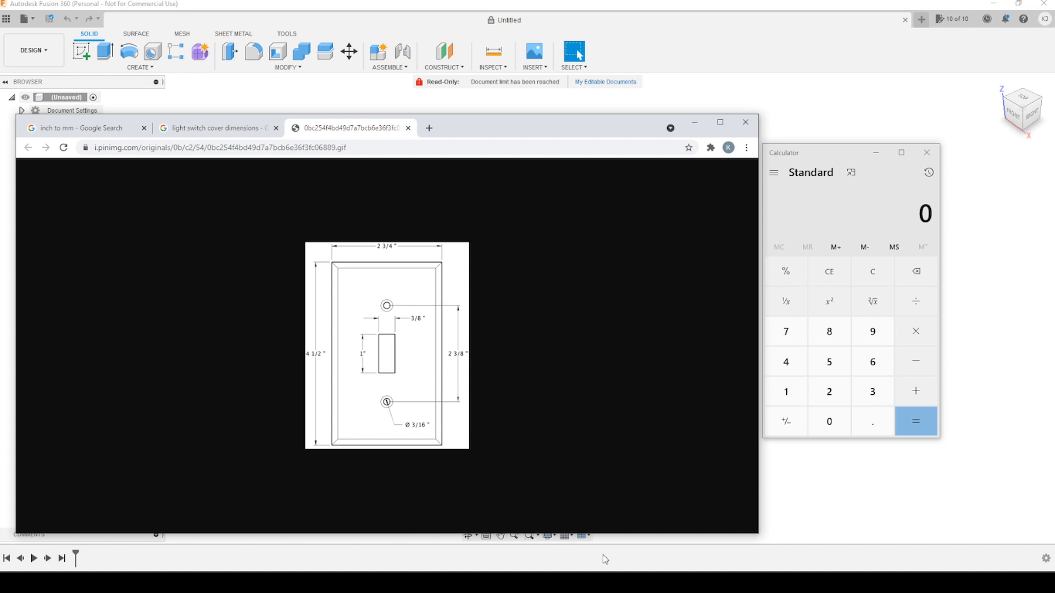
Step: Open a blank Notepad document and bring its window over beside the calculator and browser
key(super)
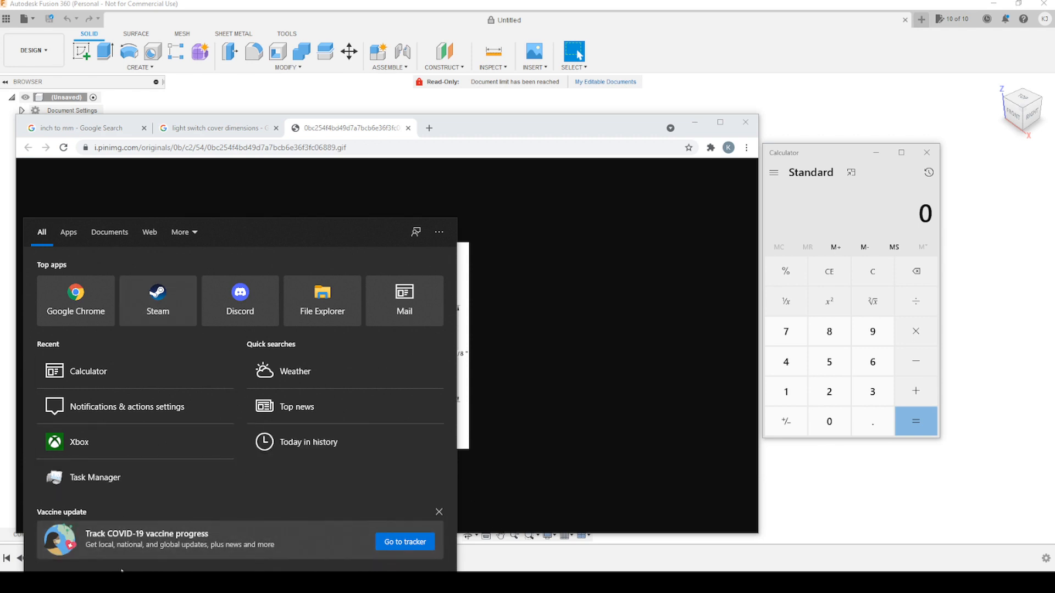
text(notepa)
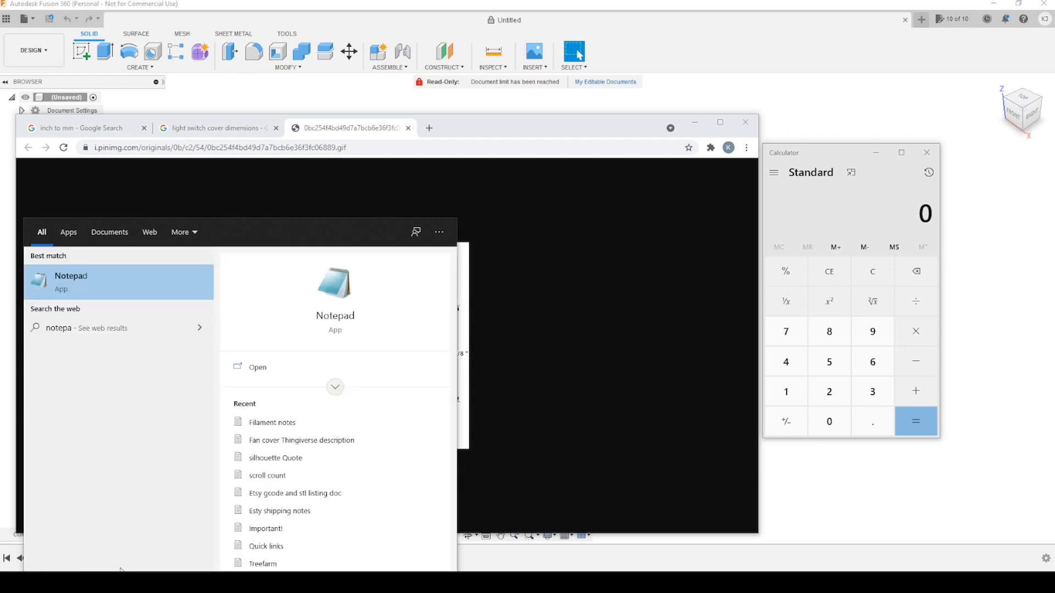
click(153, 275)
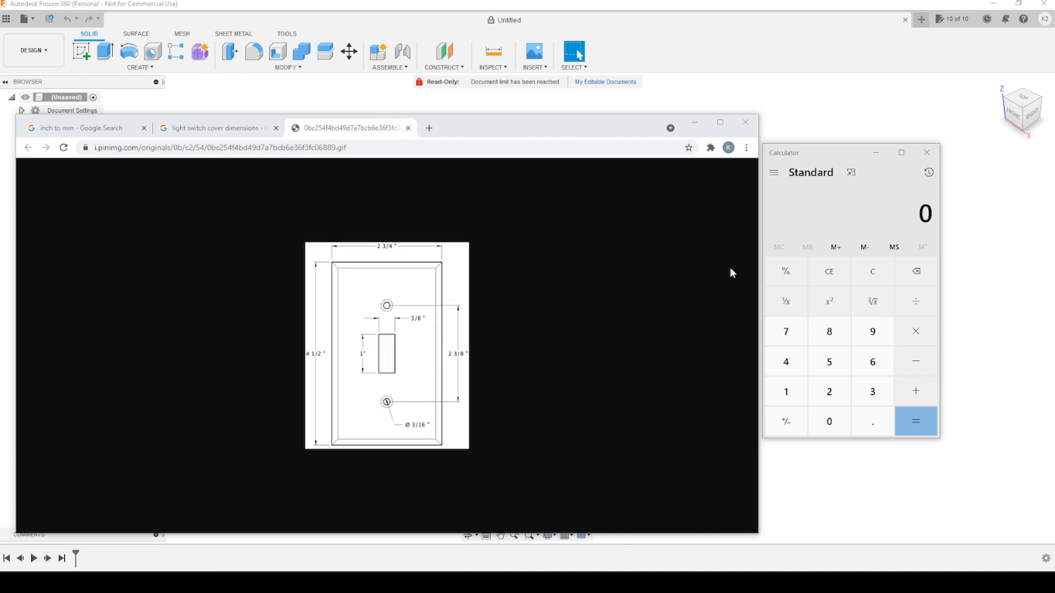
drag(1054, 299, 514, 274)
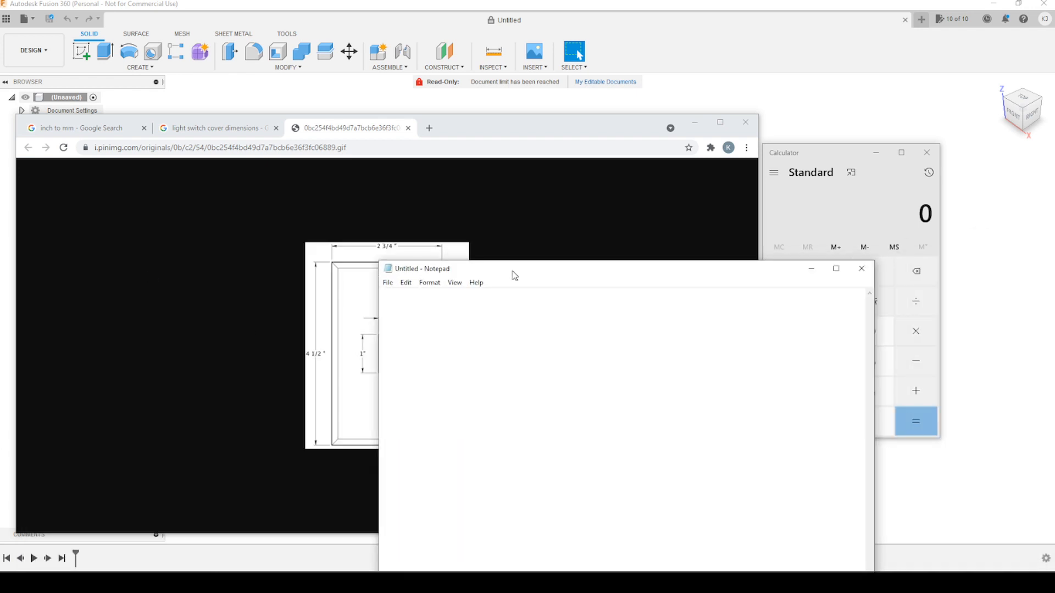
Step: Move and shrink the browser window, and reposition Notepad so the drawing's dimensions can be read while taking notes
drag(621, 133, 603, 17)
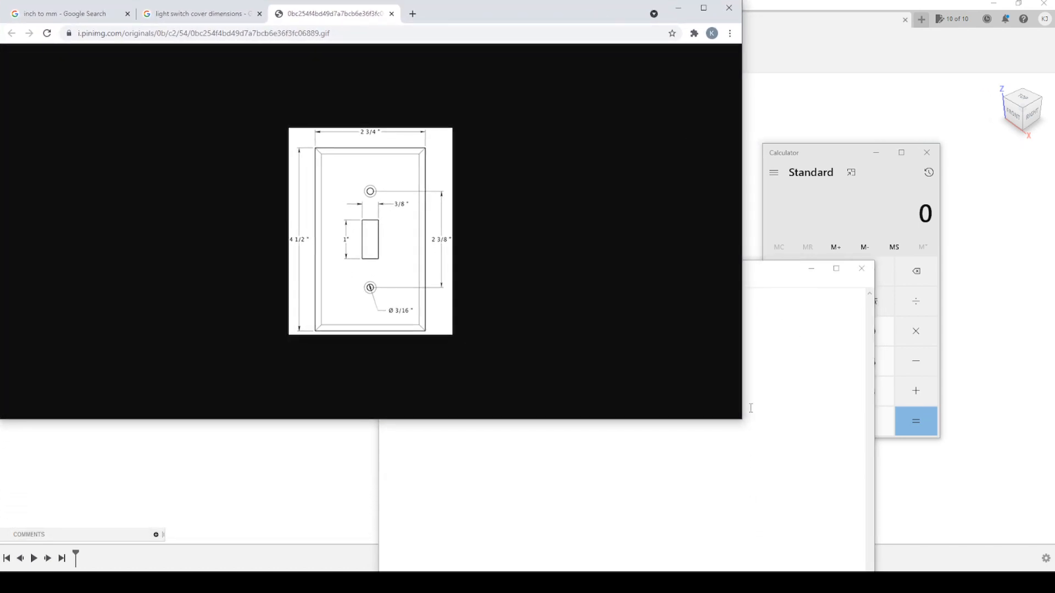
drag(739, 419, 657, 346)
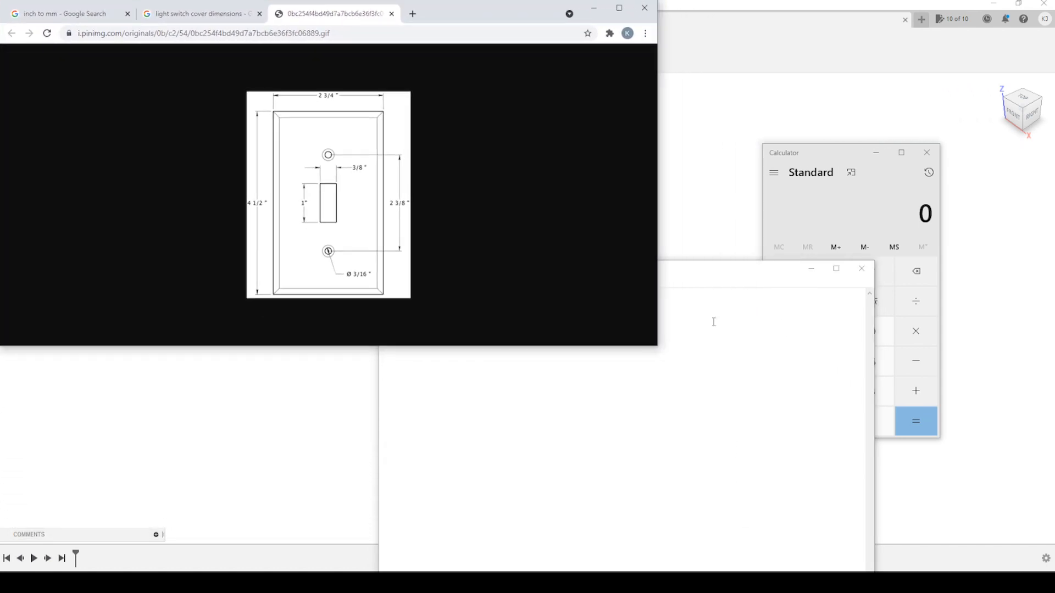
click(819, 156)
drag(699, 275, 337, 284)
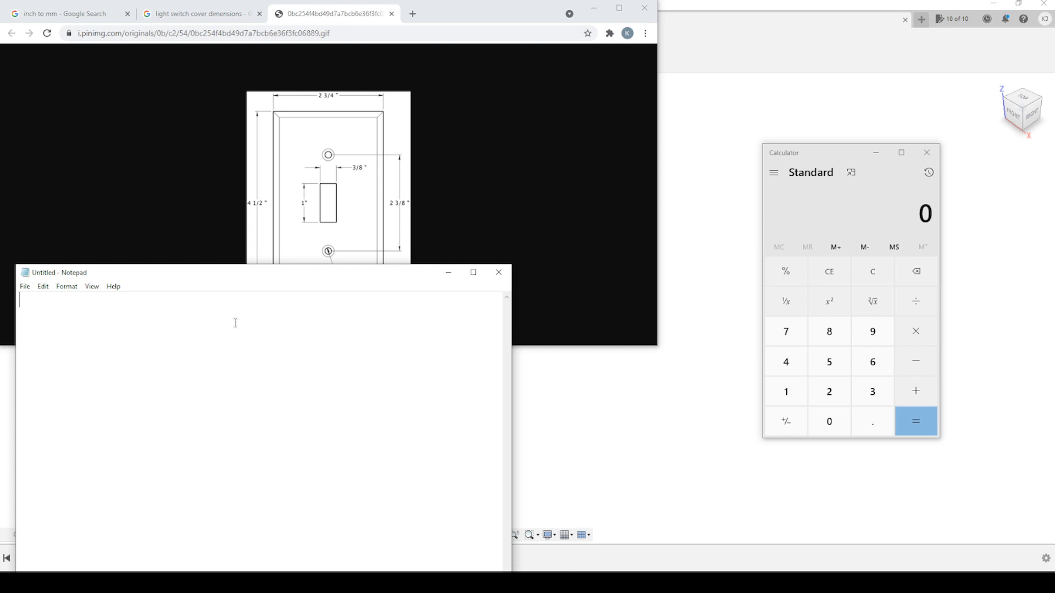
Step: List the drawing's inch dimensions in Notepad on separate lines: 4 1/2, 2 3/4, 2 3/8, 1, 3/8 and 3/16
text(4 1/2)
key(Return)
text(2 3/4 )
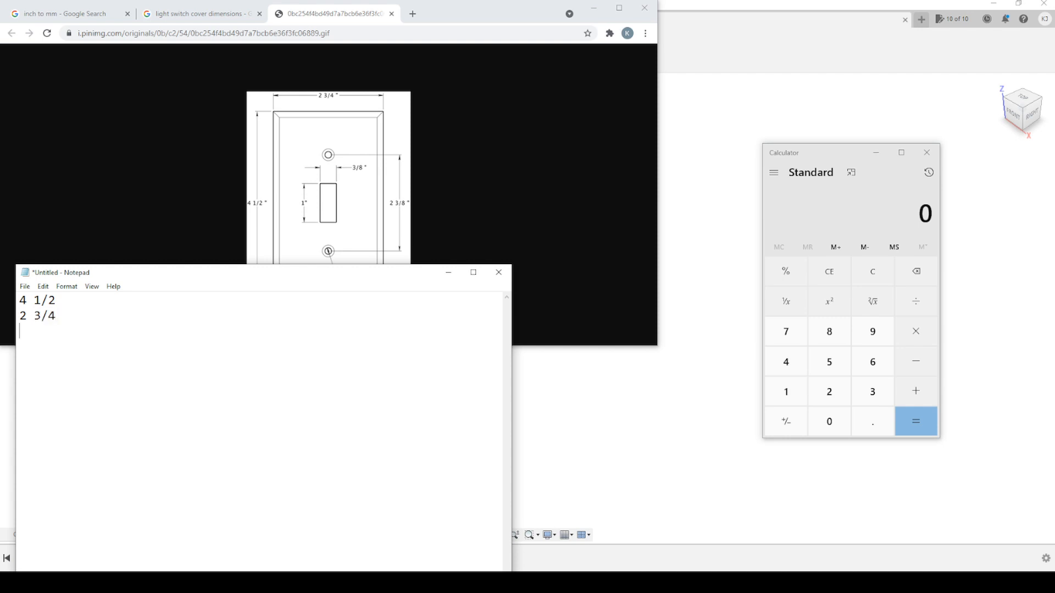
text(2 3/8)
drag(283, 281, 310, 311)
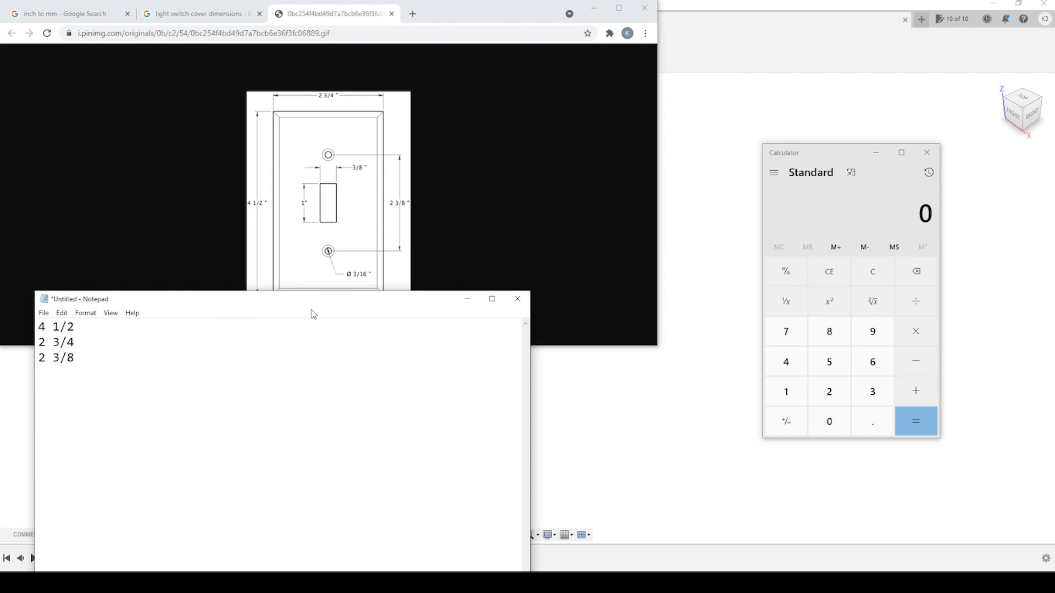
key(Return)
text(1)
key(Return)
text(3/8 3/16)
Step: Convert 4 1/2 inches to millimetres in the browser's unit converter and note "= 114.3" beside 4 1/2 in Notepad
click(77, 14)
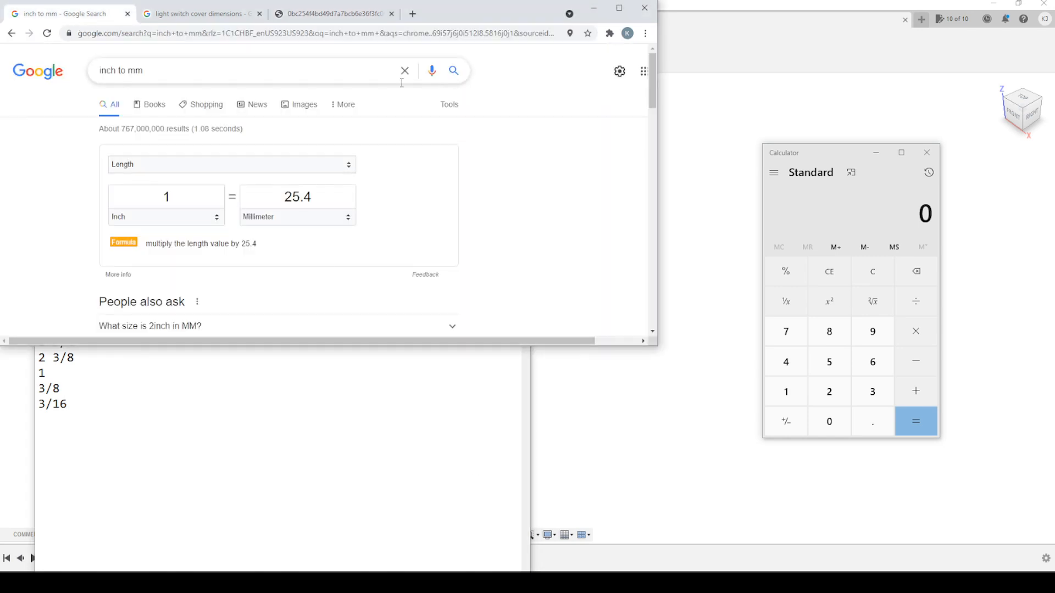
drag(506, 346, 505, 287)
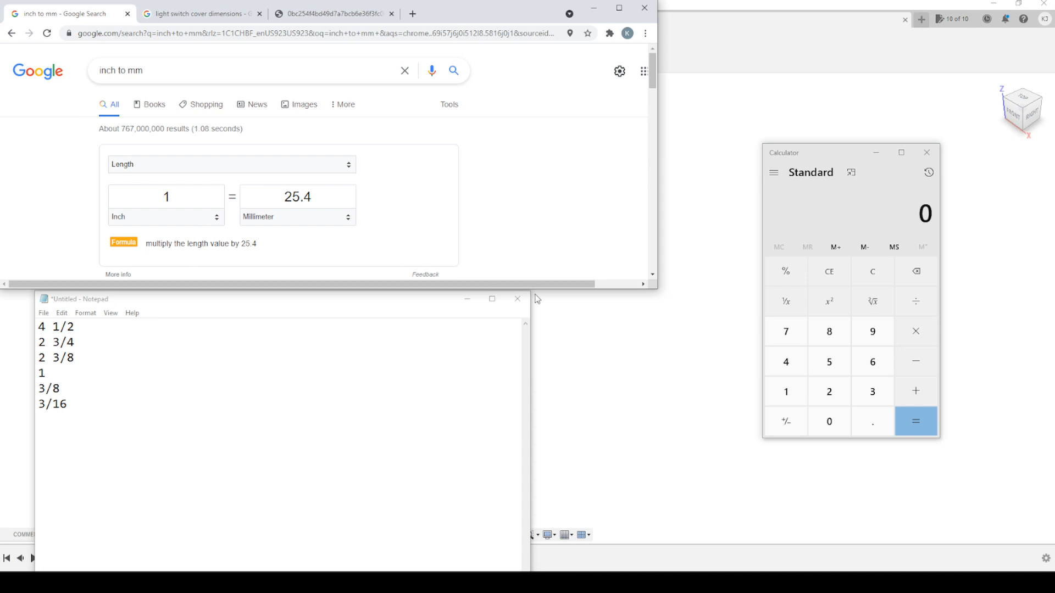
click(192, 191)
text(41)
text(1)
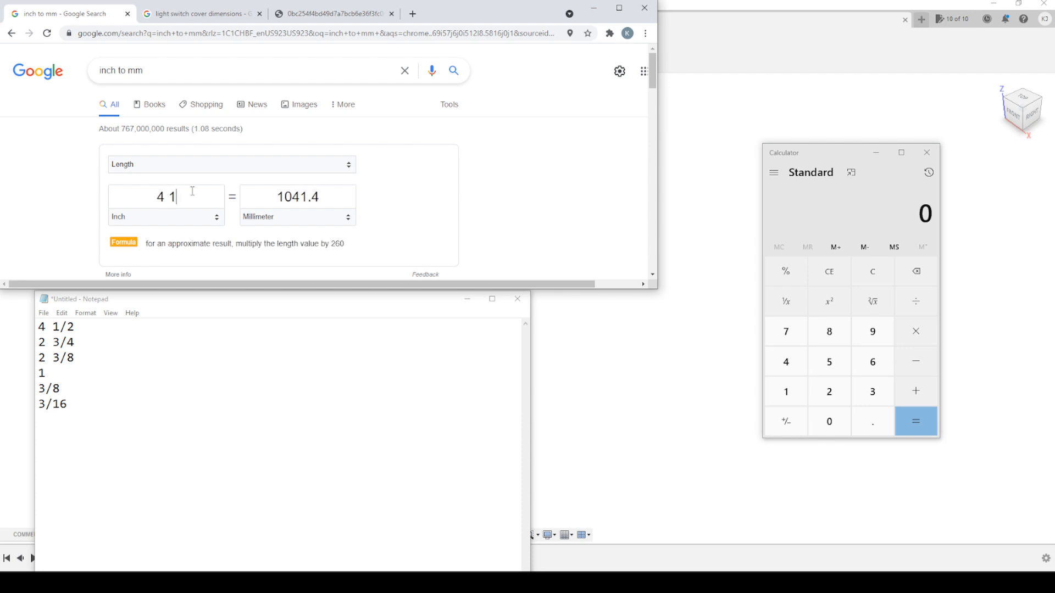
text(/2)
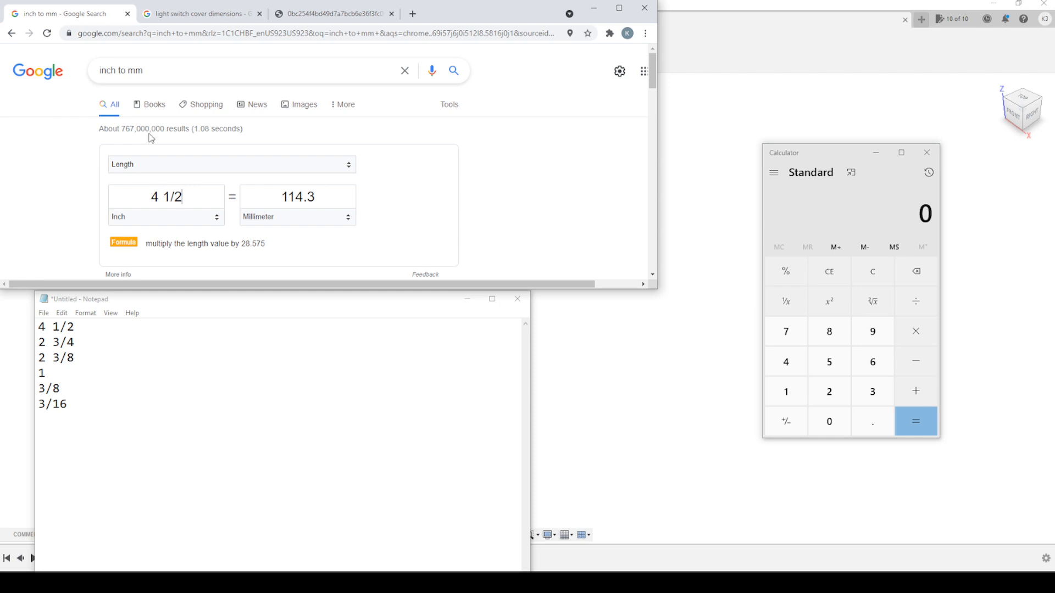
click(120, 324)
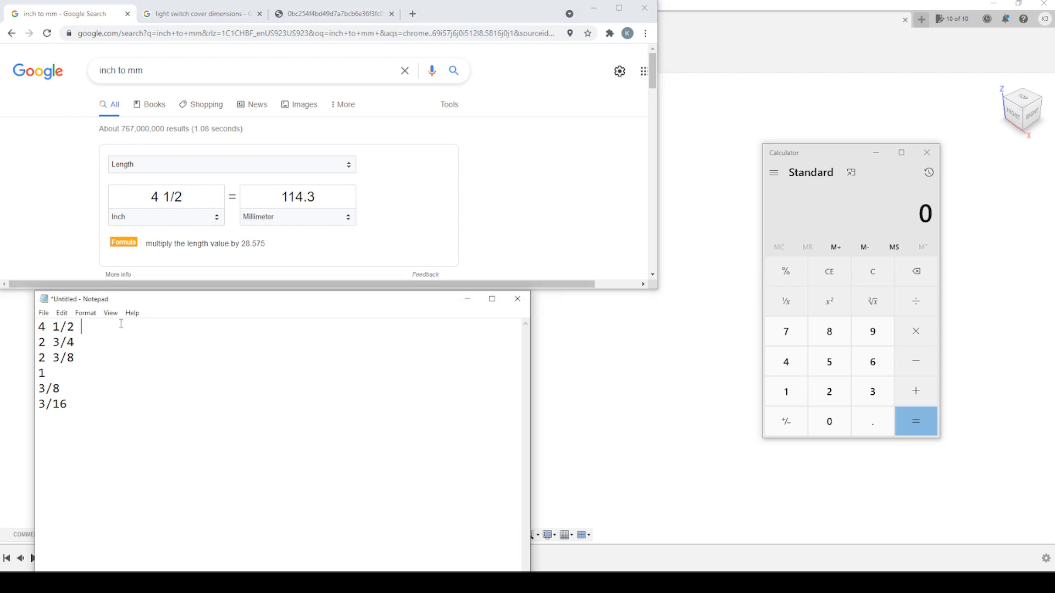
text(+)
key(BackSpace)
key(BackSpace)
text(= 114.3)
Step: Convert 2 3/4 inches to millimetres and note "= 69.85" beside 2 3/4 in Notepad
key(Down)
text(=)
click(194, 195)
text(2 )
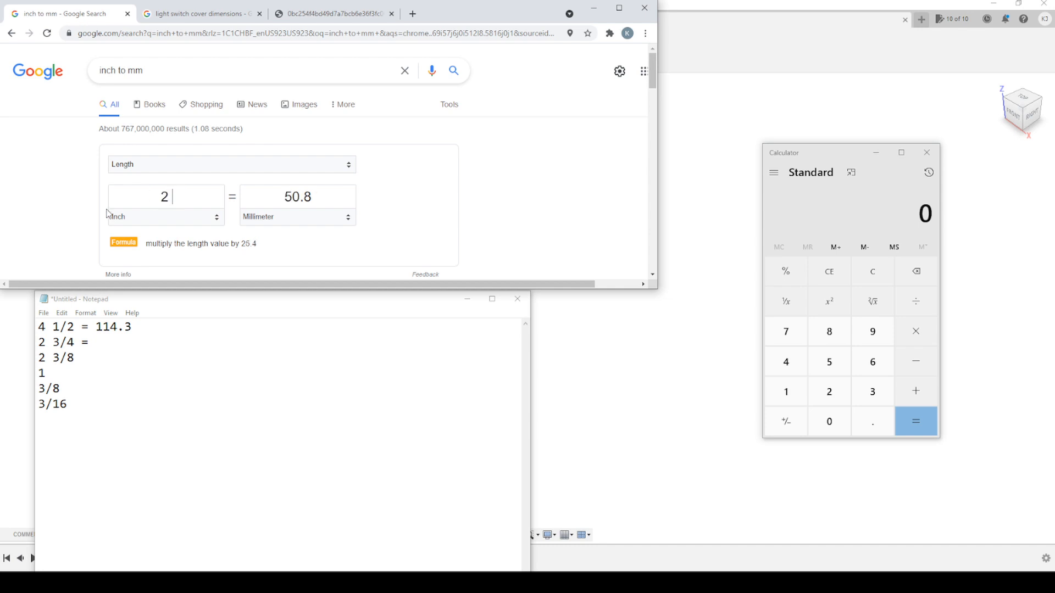
text(3/4)
click(119, 348)
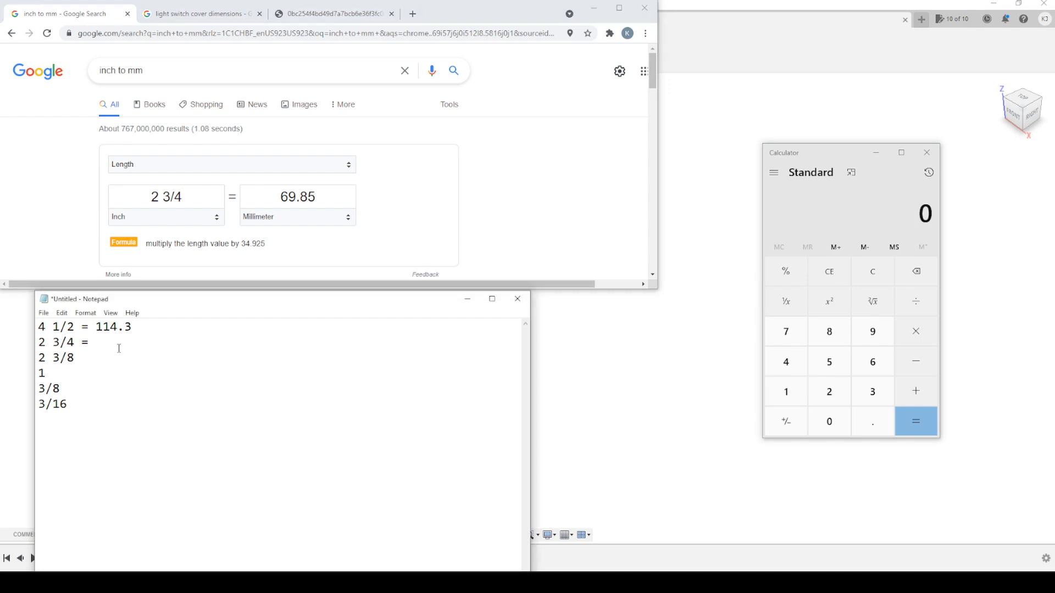
text(69.)
text(85 2)
Step: Convert 2 3/8 inches to millimetres and note "= 60.325" beside 2 3/8 in Notepad
text( 3/8 =)
click(195, 199)
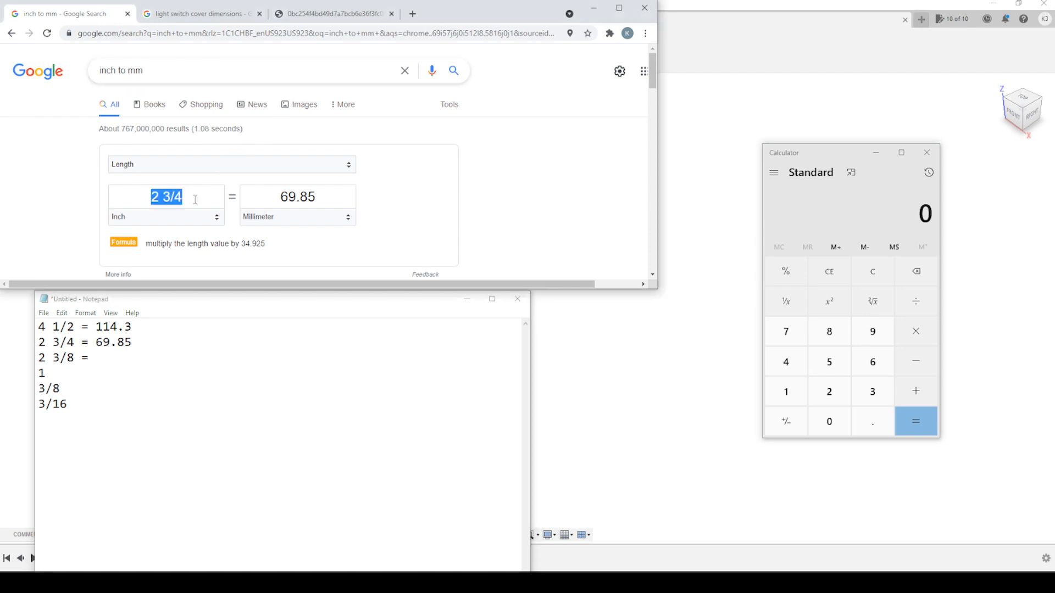
click(195, 200)
key(BackSpace)
text(8)
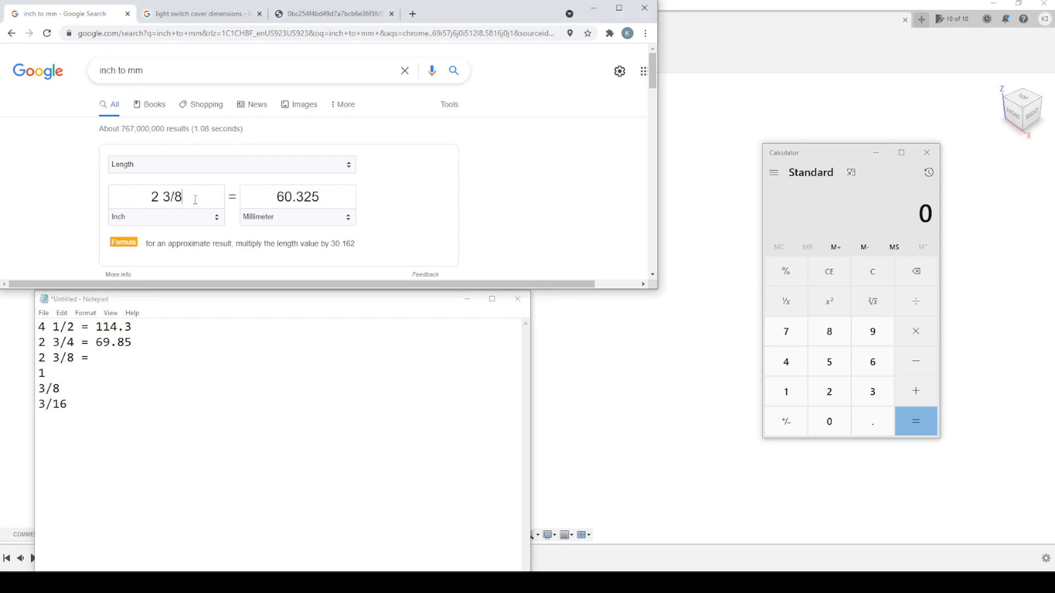
click(103, 362)
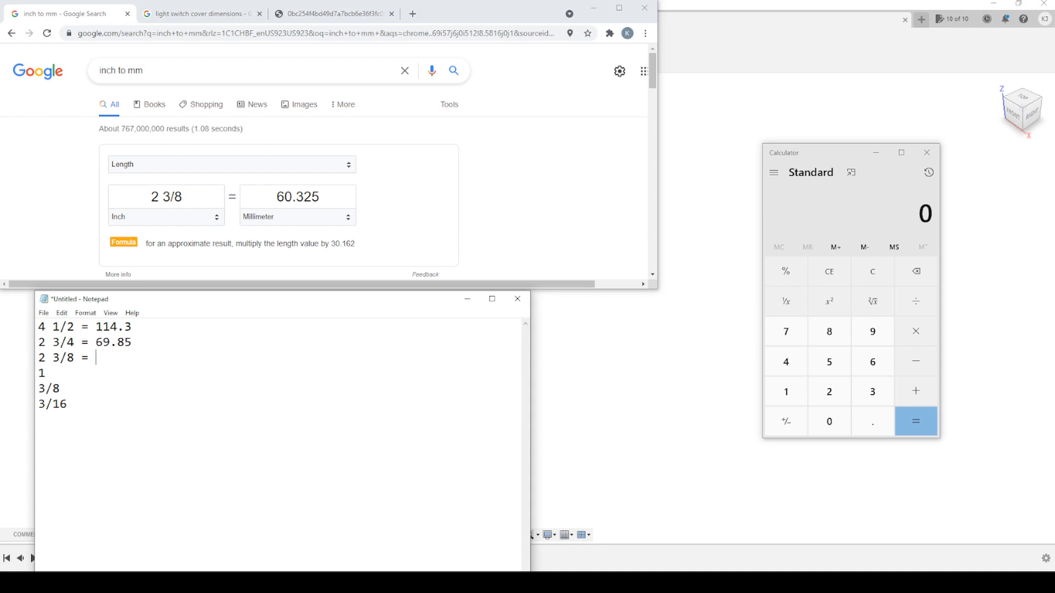
text(60)
text(.325 1)
Step: Convert 1 inch to millimetres and note "= 25.4" beside 1 in Notepad
text( =)
drag(185, 199, 146, 218)
text(1)
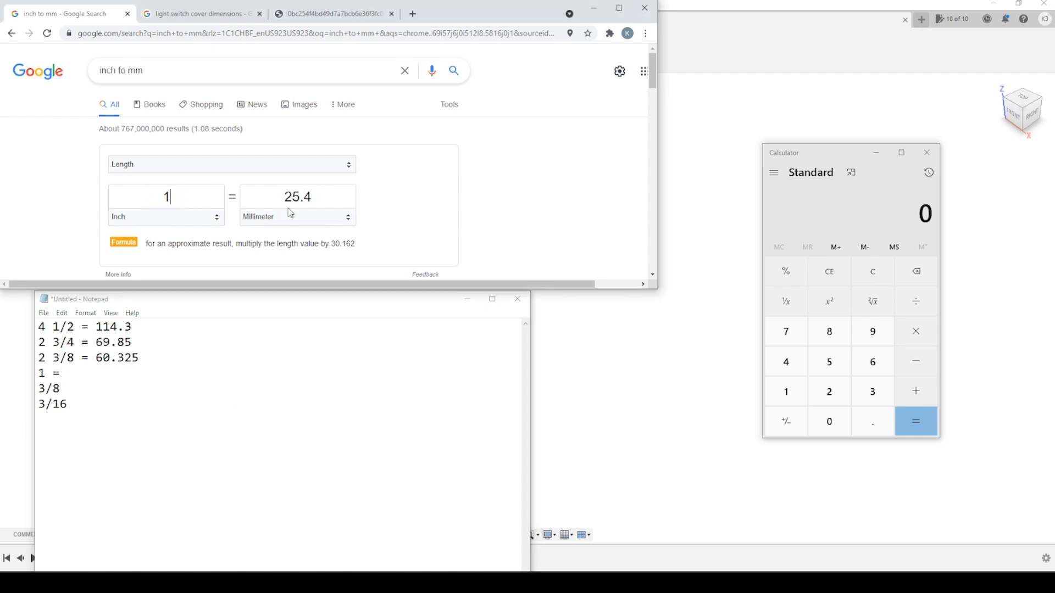
click(122, 386)
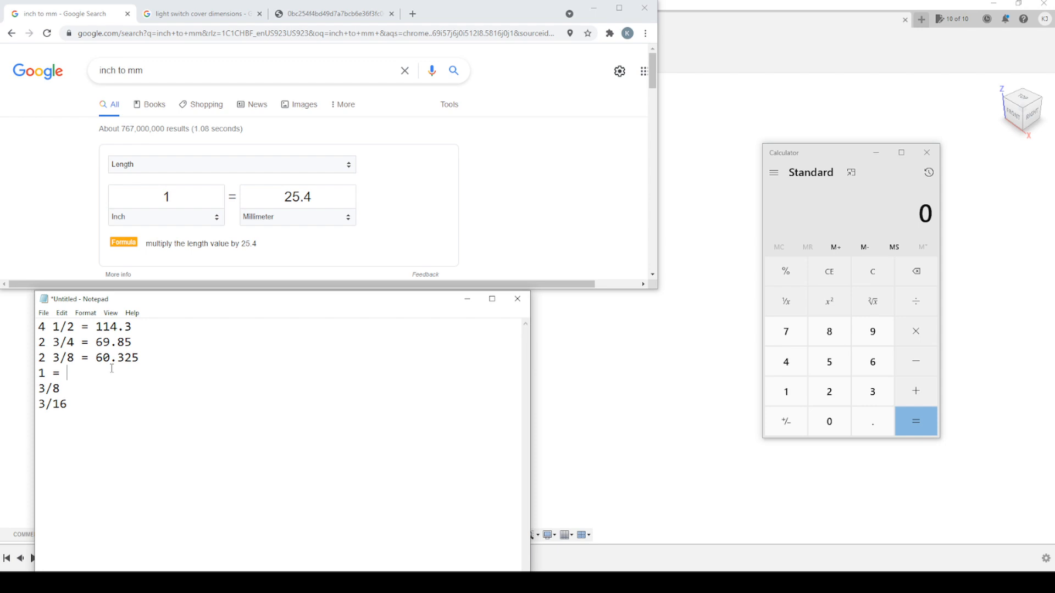
text(25.)
text(4 3/8 )
Step: Convert 3/8 inch to millimetres and note "= 9.525" beside 3/8 in Notepad, leaving no blank line below it
text(=)
click(166, 197)
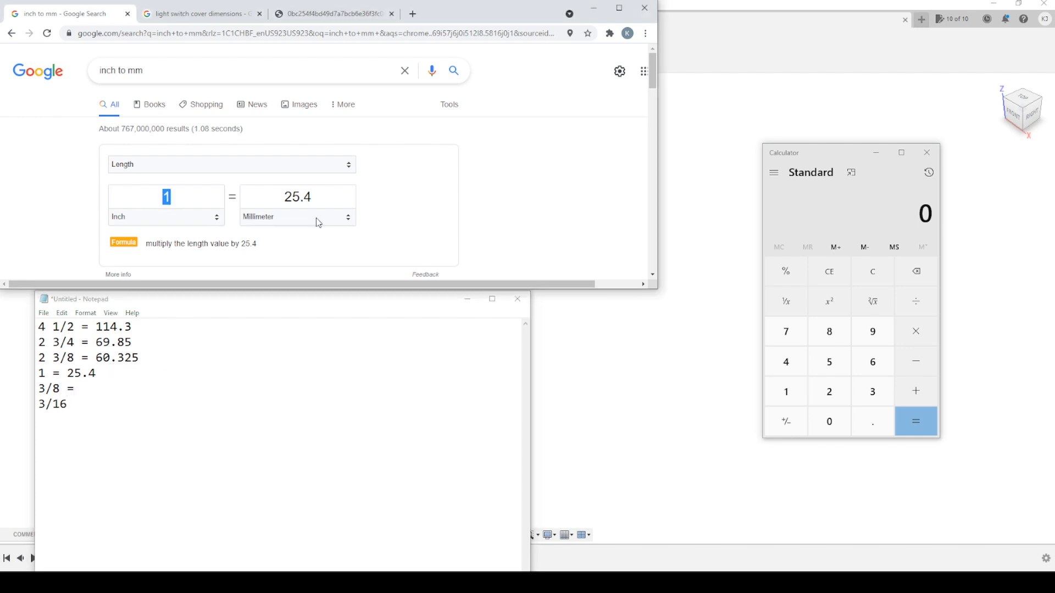
text(3/8)
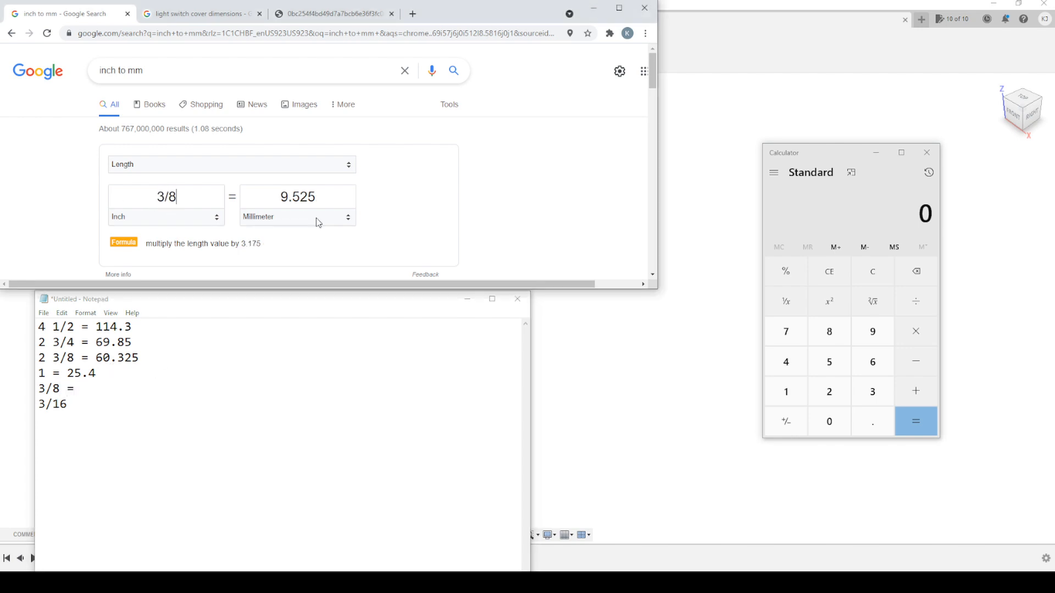
click(102, 389)
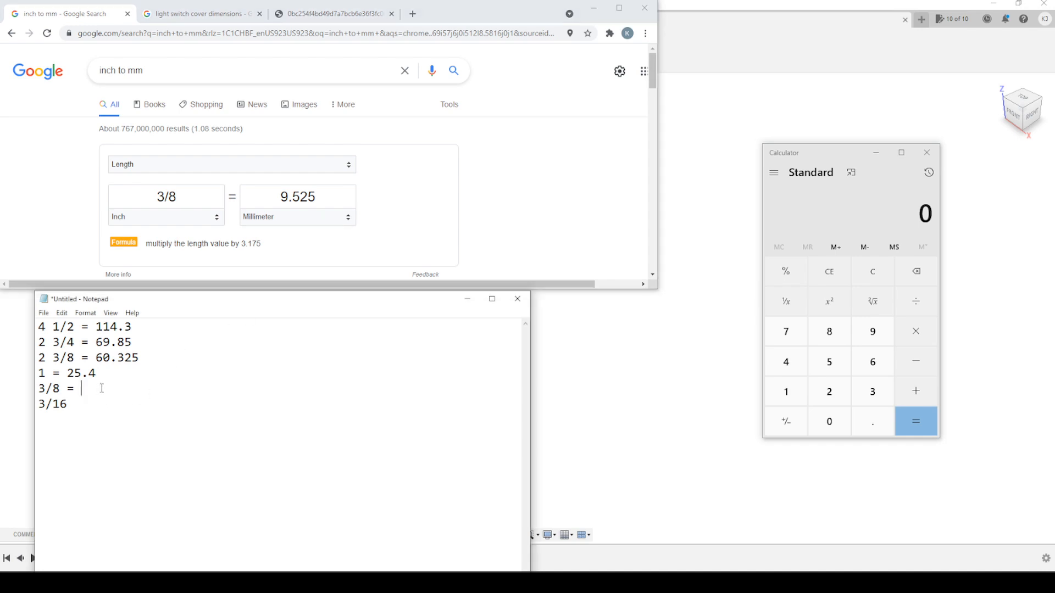
text(9.525)
key(Return)
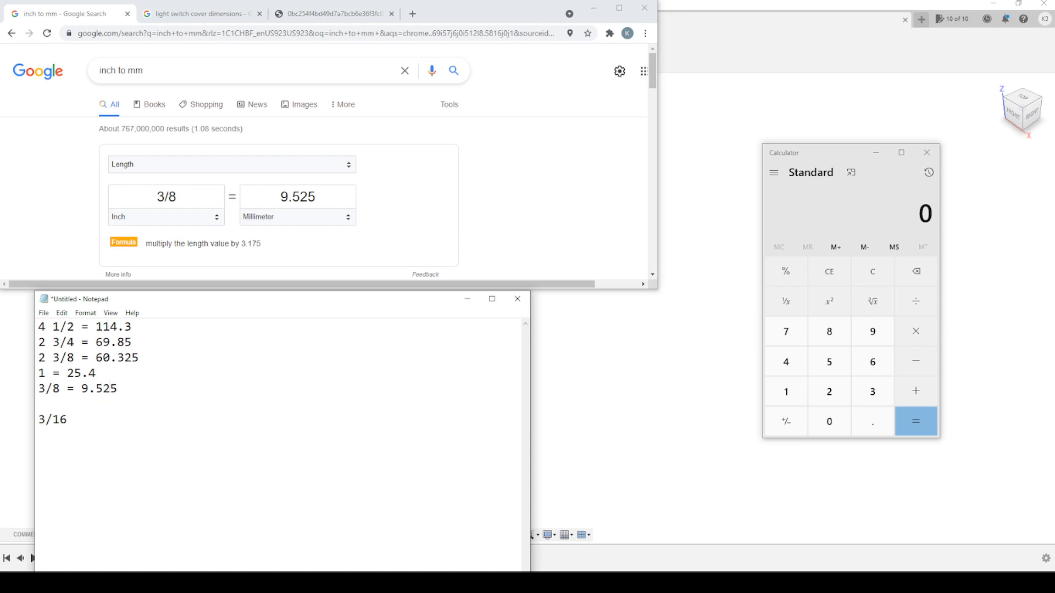
key(BackSpace)
Step: Convert 3/16 inch to millimetres and note "= 4.7625" beside 3/16 in Notepad
key(End)
text(=)
drag(156, 197, 231, 202)
key(Right)
key(BackSpace)
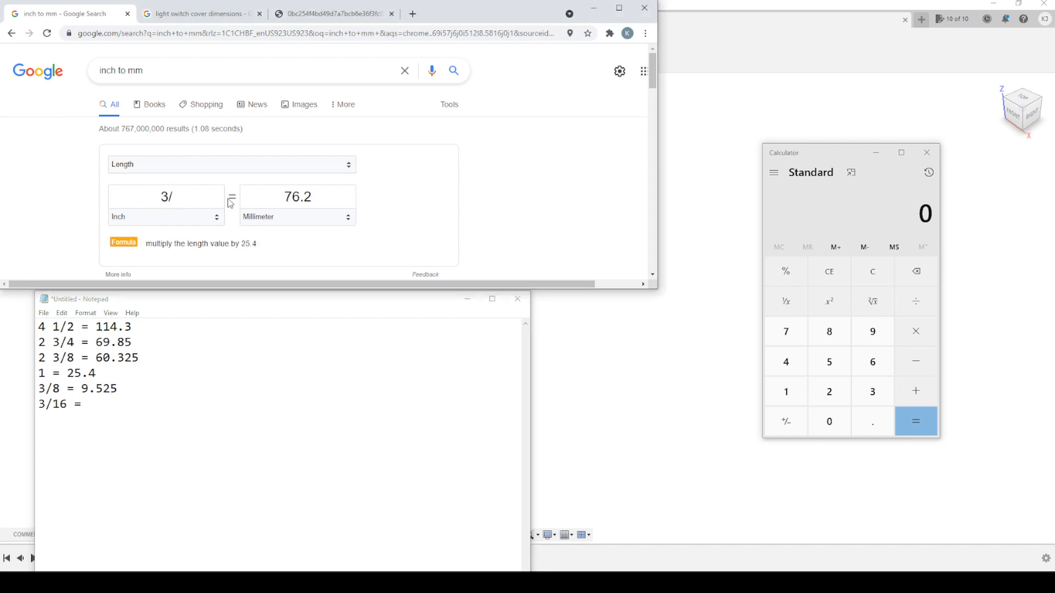
text(16)
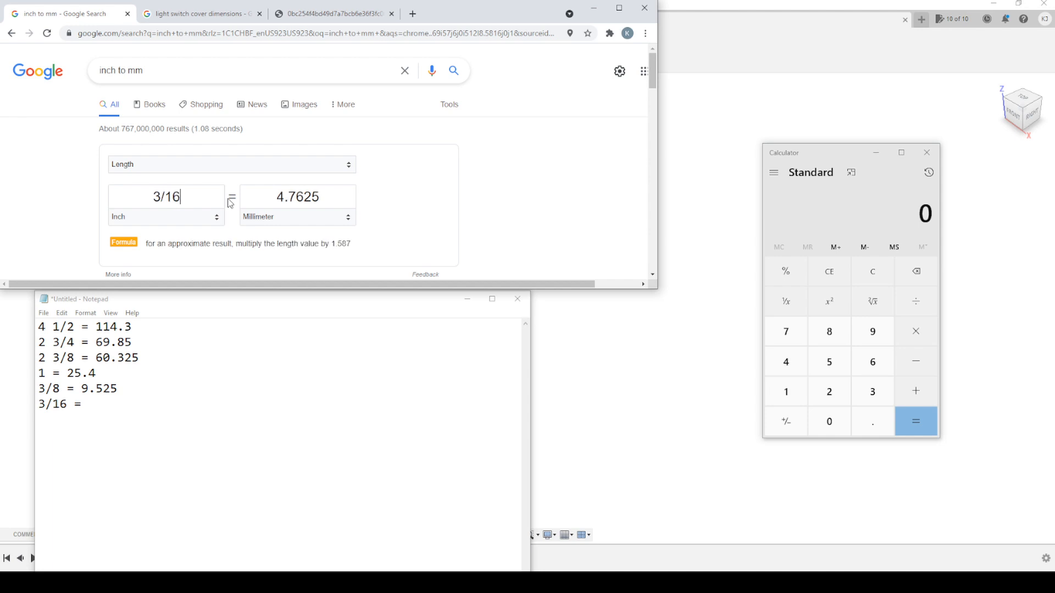
click(101, 406)
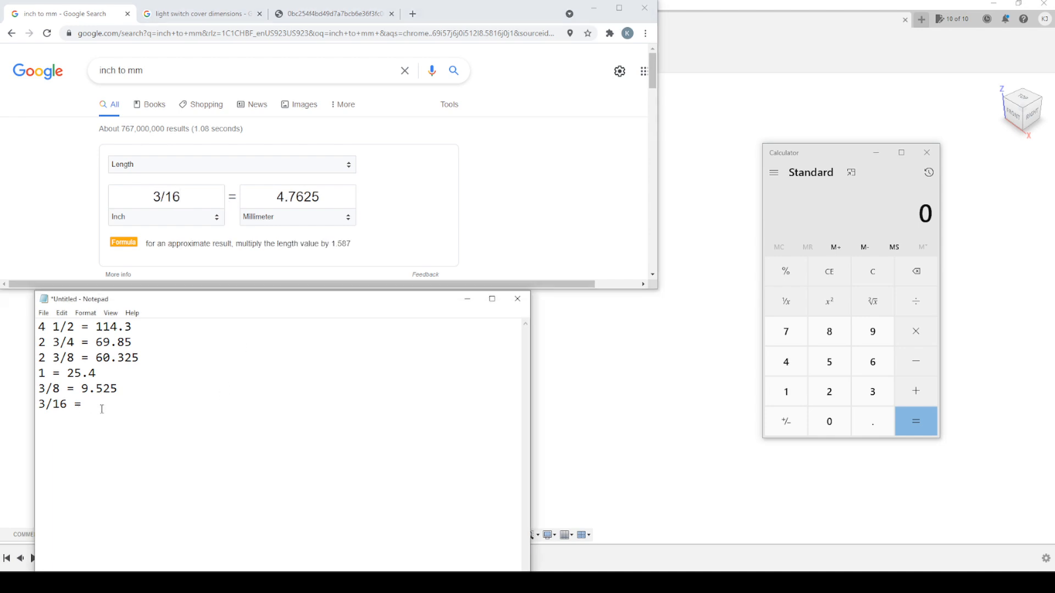
text(4.7625)
Step: Show the switch cover drawing in the browser again and clear the calculator, Notepad and browser away from the Fusion 360 window
click(374, 14)
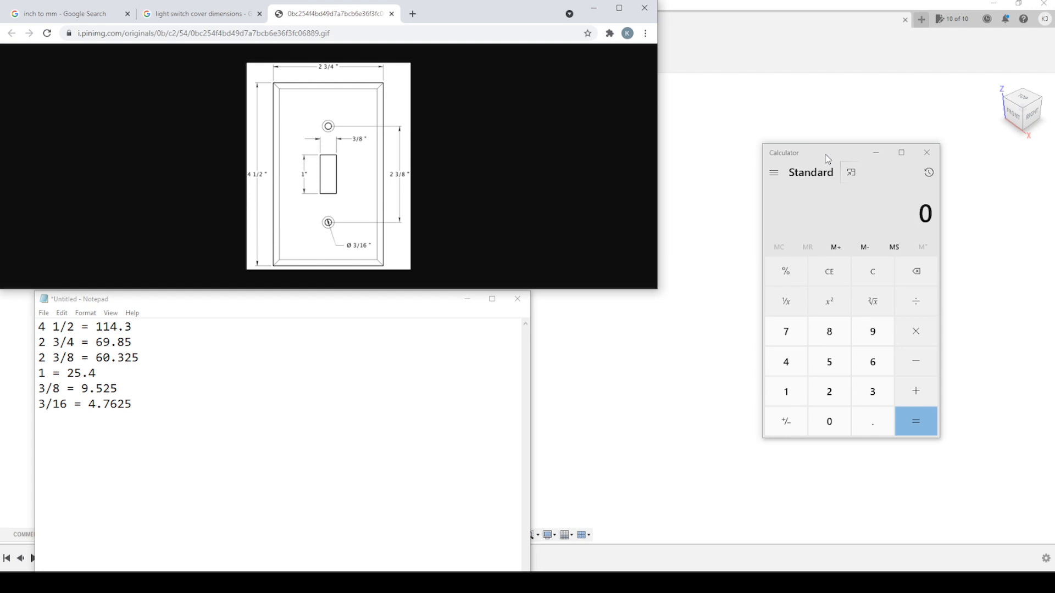
click(876, 152)
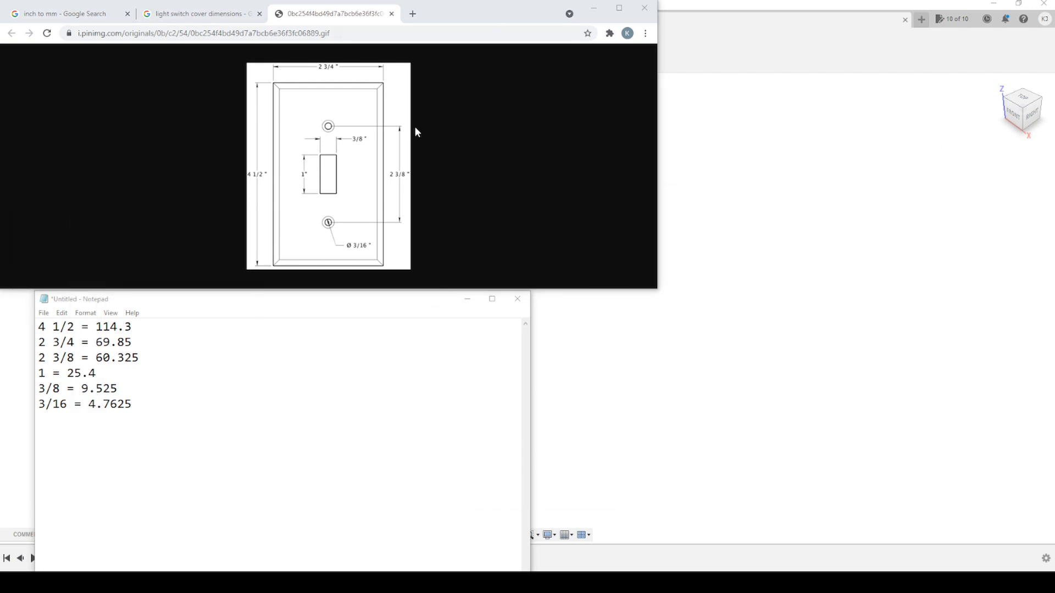
drag(377, 302, 0, 76)
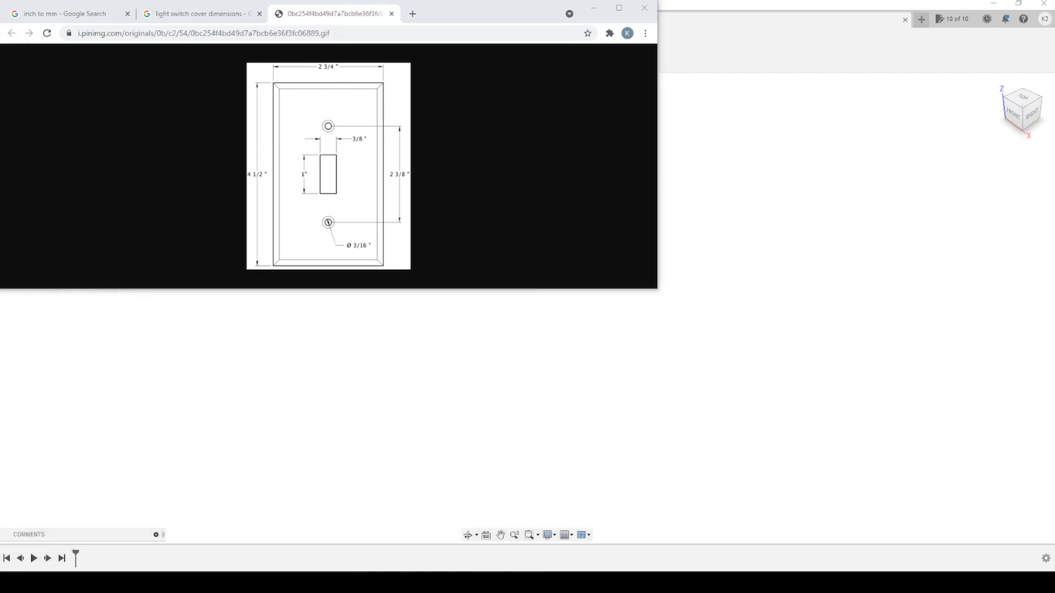
drag(454, 18, 0, 66)
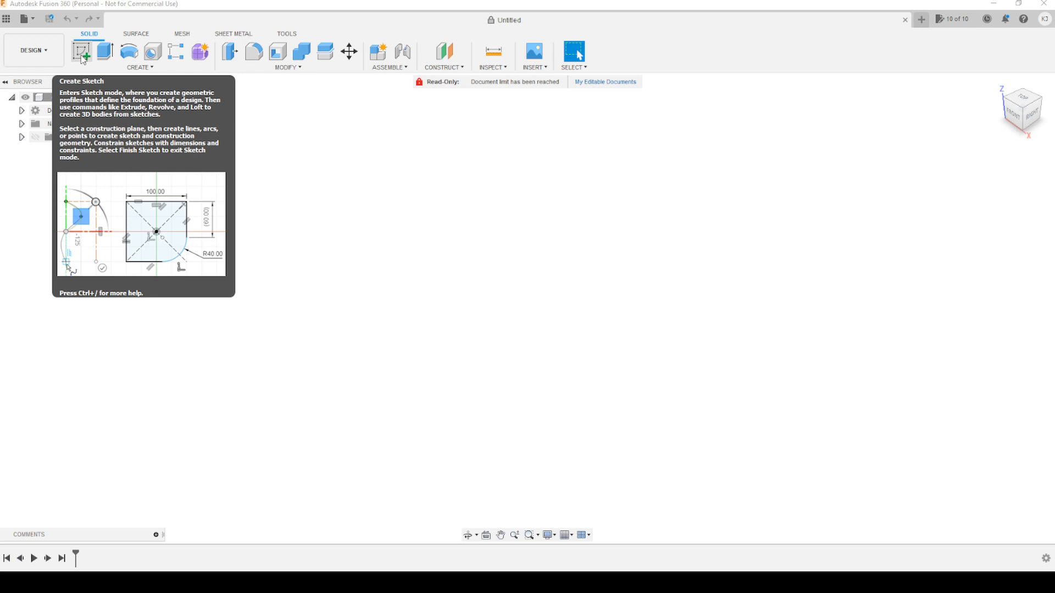
Step: Start a new sketch on the horizontal XY origin plane, seen from the top
click(83, 57)
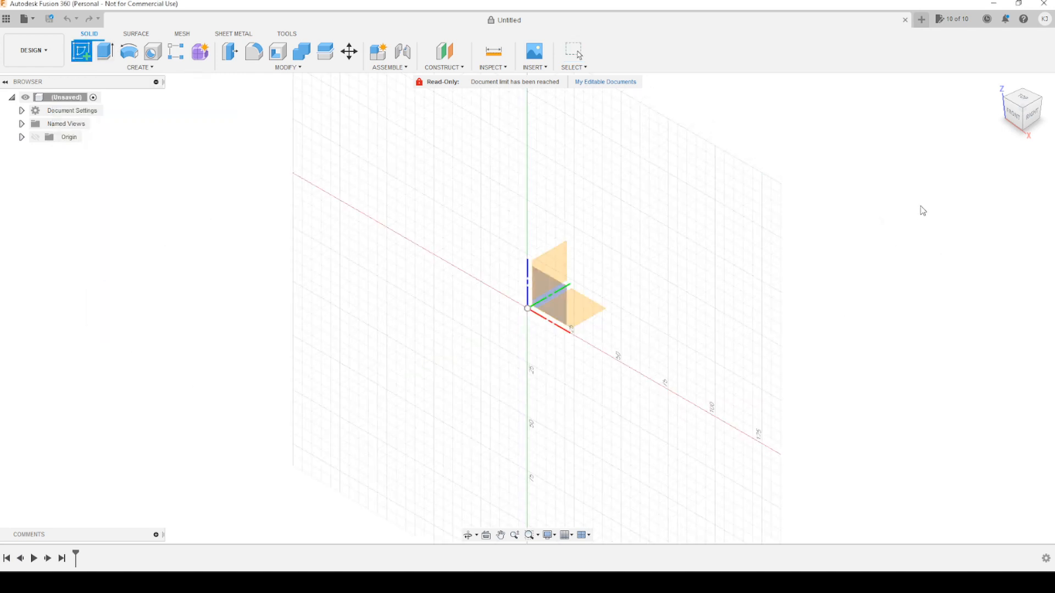
click(1021, 97)
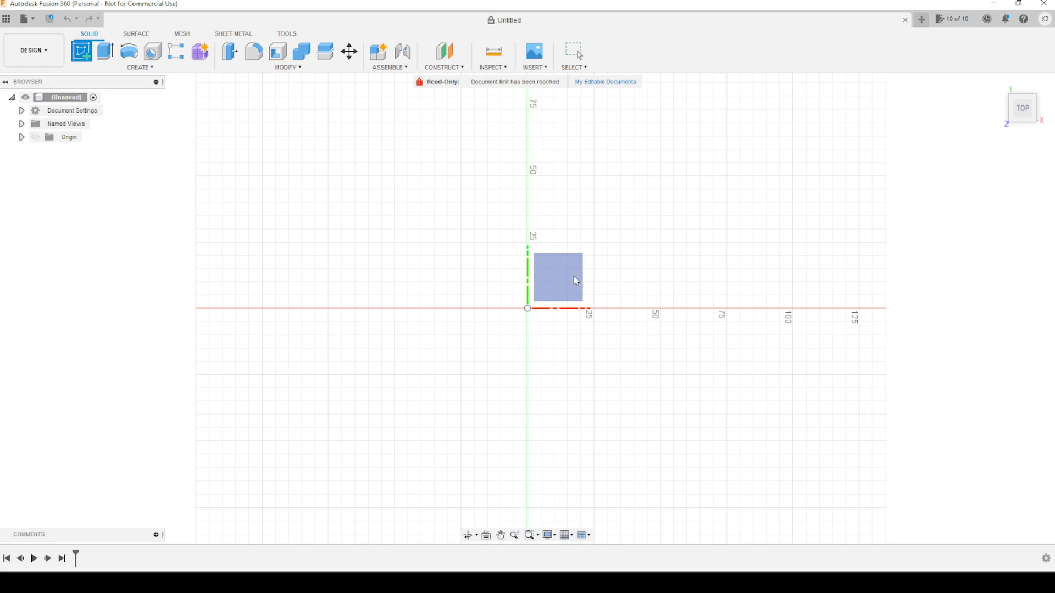
scroll(789, 352, up, 2)
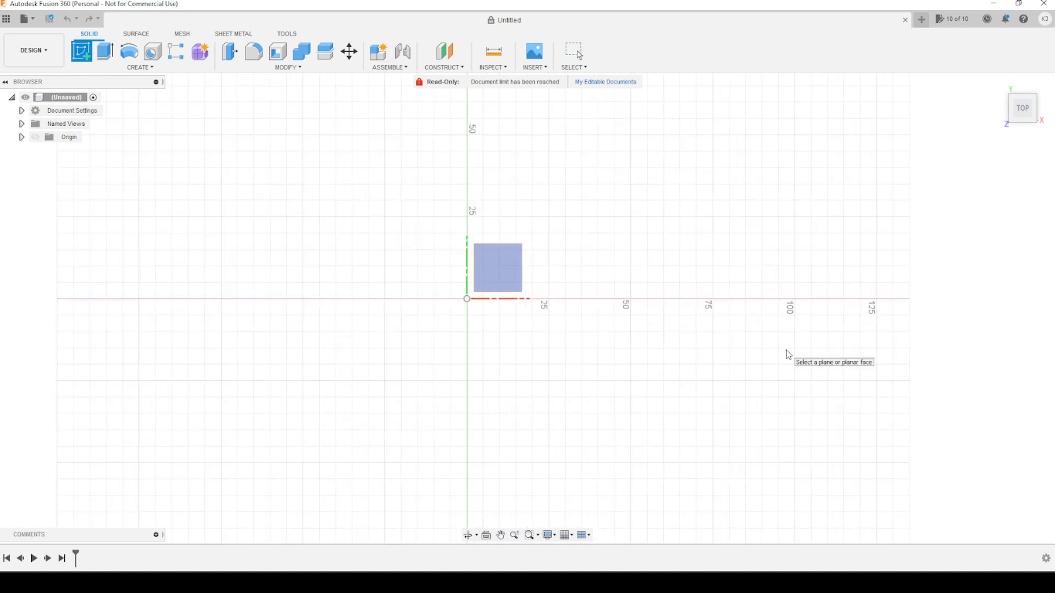
scroll(791, 356, down, 4)
middle_drag(797, 355, 704, 390)
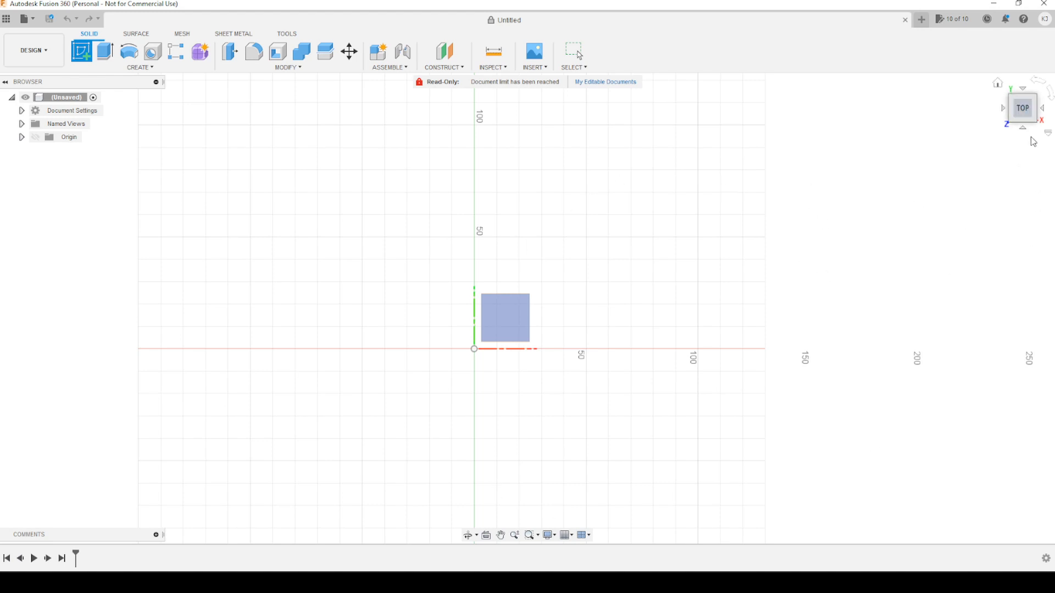
click(1007, 112)
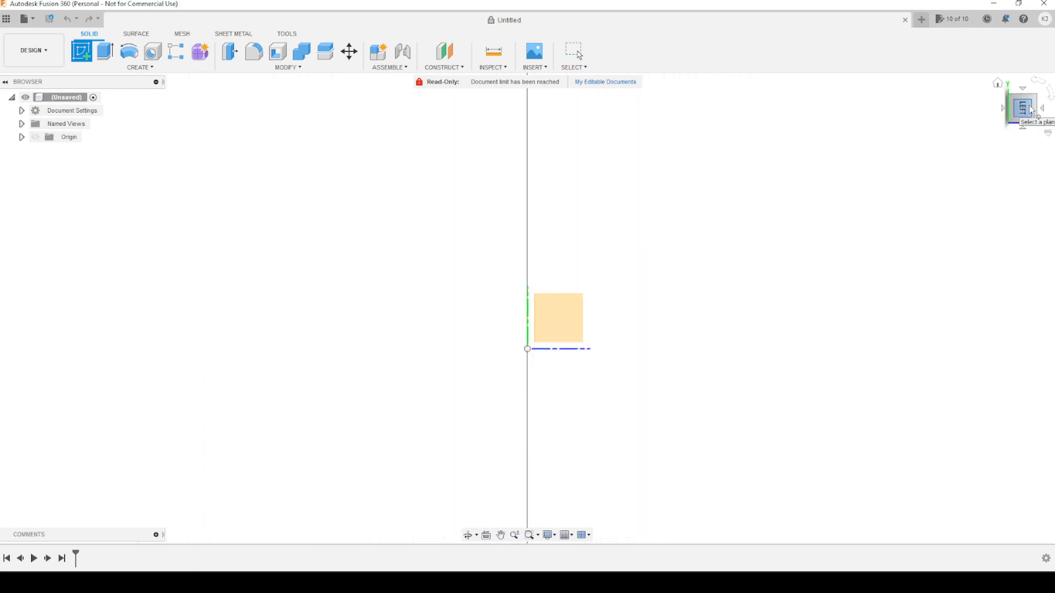
click(1024, 93)
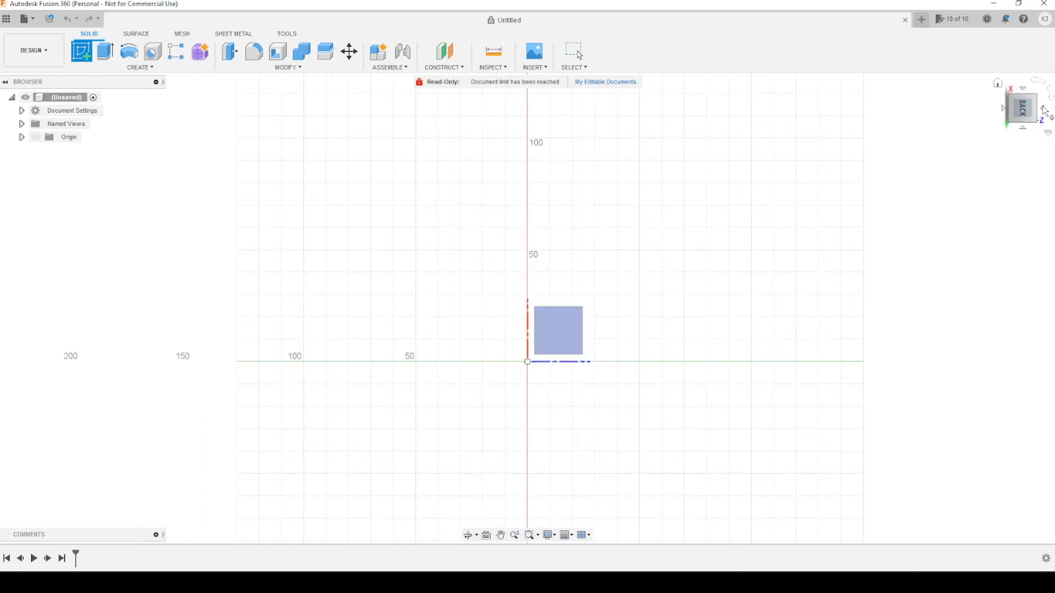
click(1042, 108)
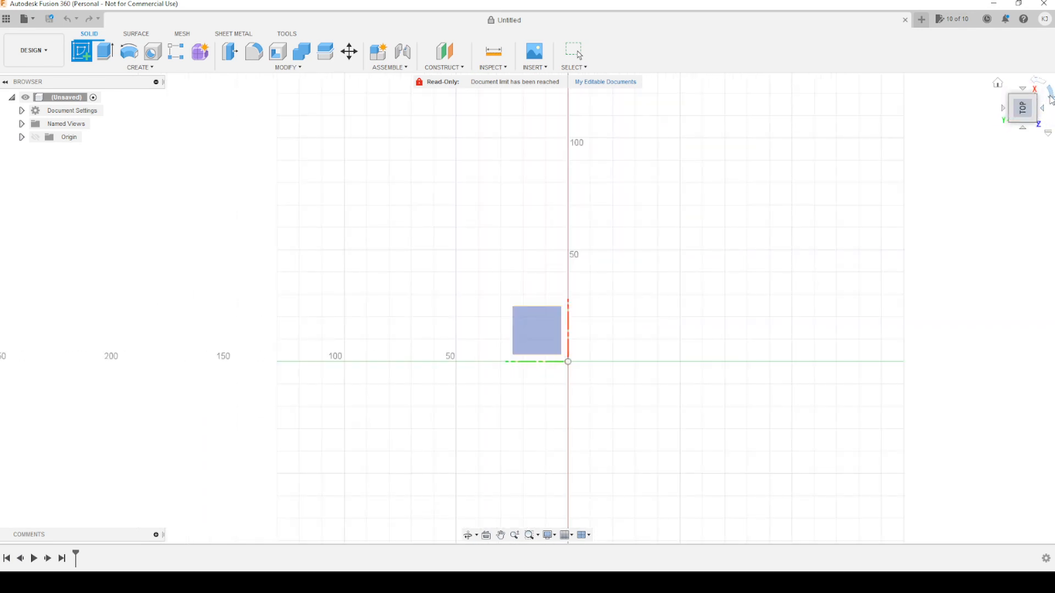
click(1050, 95)
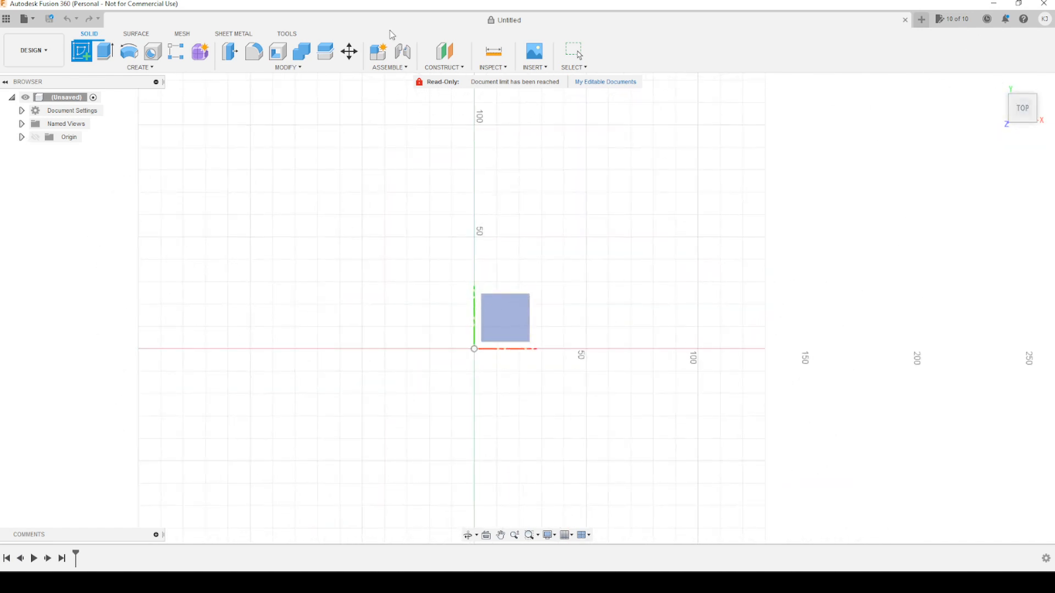
click(80, 48)
click(81, 52)
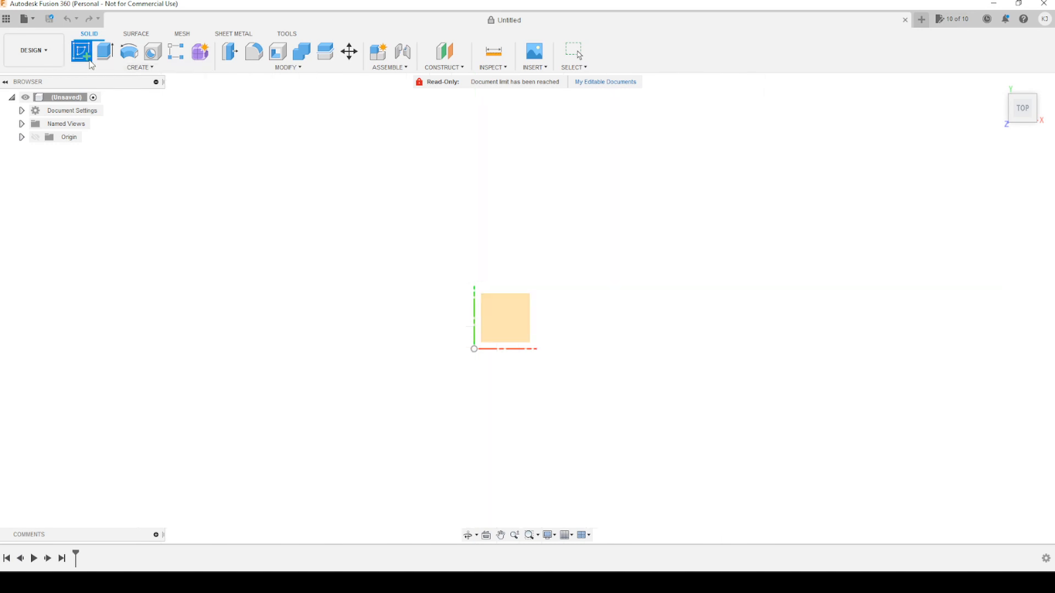
click(508, 319)
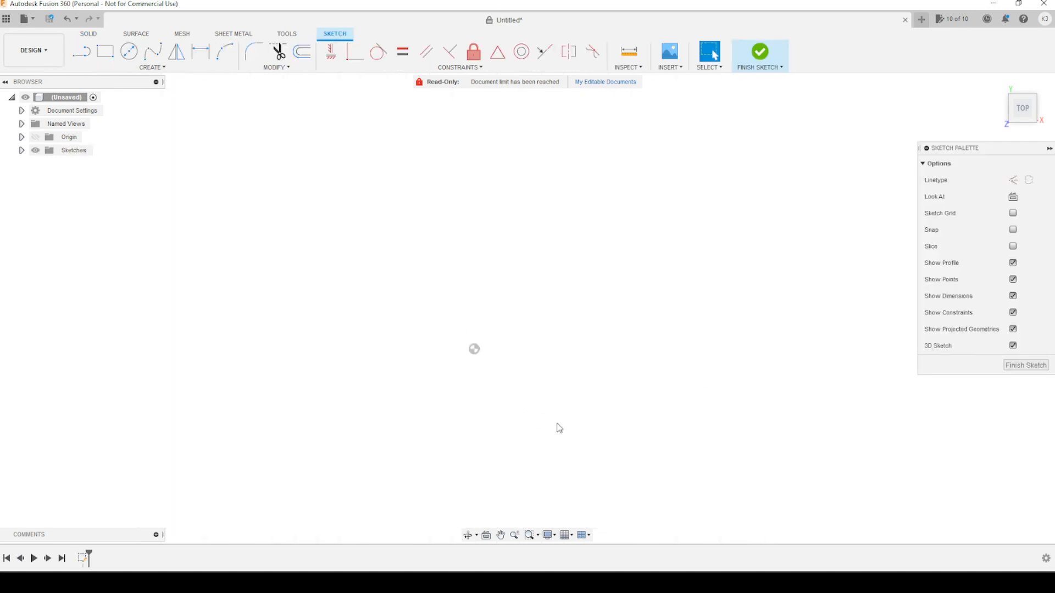
Step: Turn off the Show Profile option for the new sketch
scroll(605, 409, down, 2)
middle_drag(612, 407, 532, 344)
click(1013, 262)
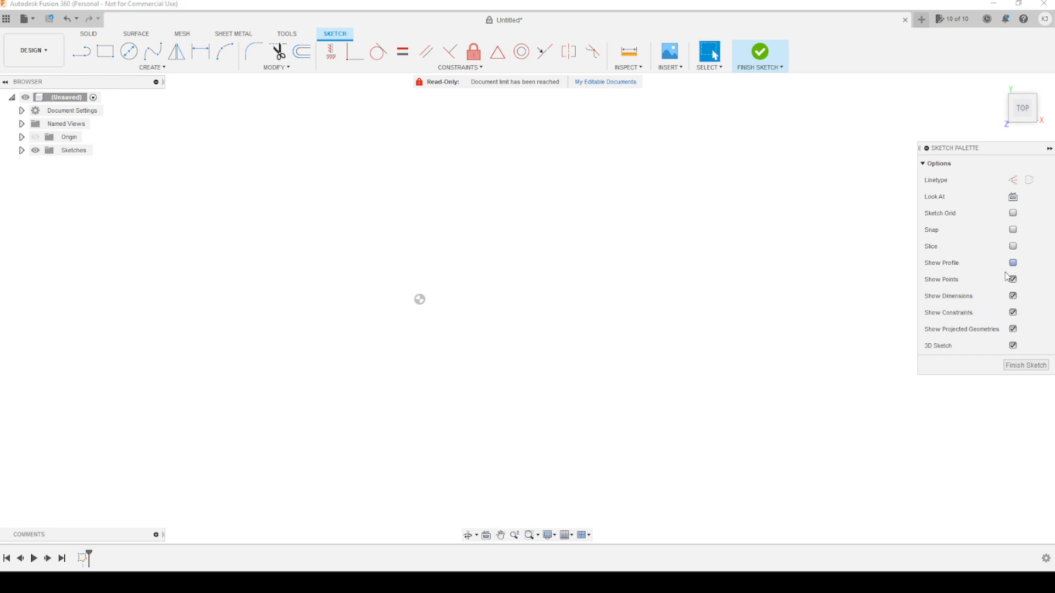
Step: Look up the cover's outer width and height in the reference drawing and the millimetre conversions in Notepad
click(110, 57)
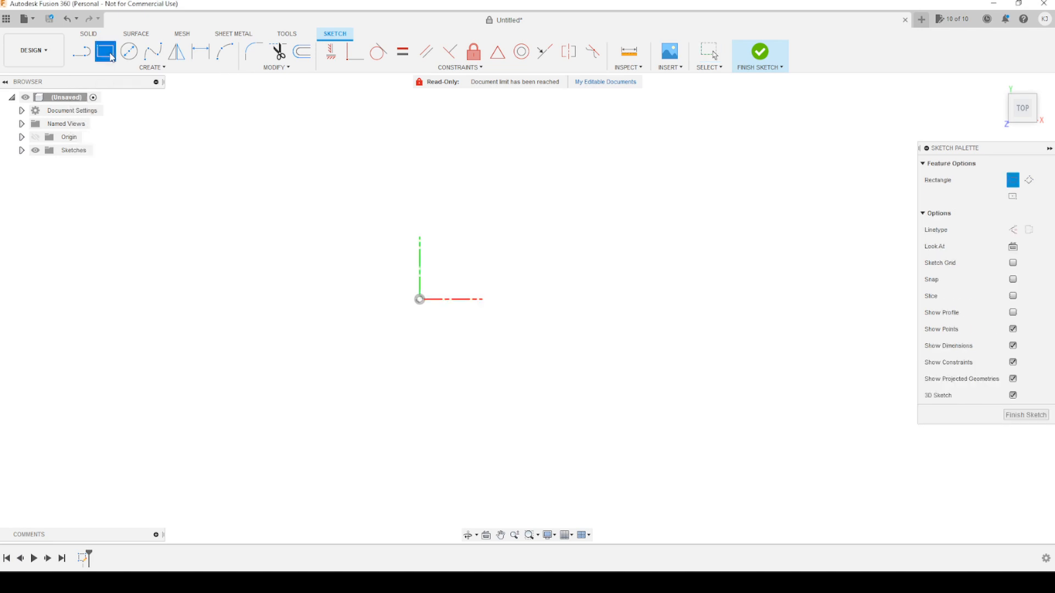
click(421, 300)
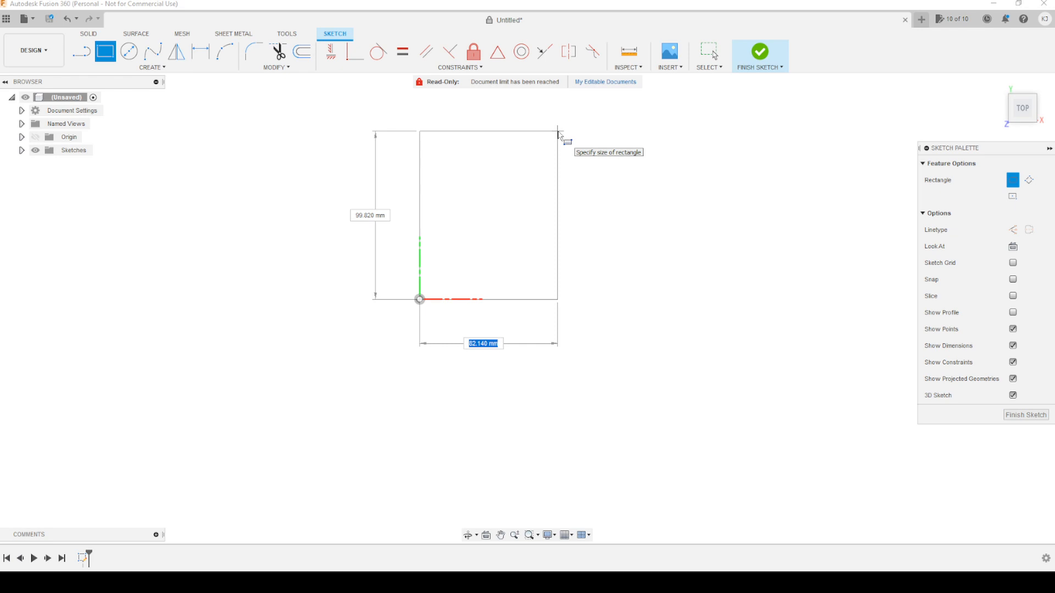
mouse_move(0, 28)
mouse_down()
mouse_move(288, 27)
mouse_move(910, 0)
mouse_up()
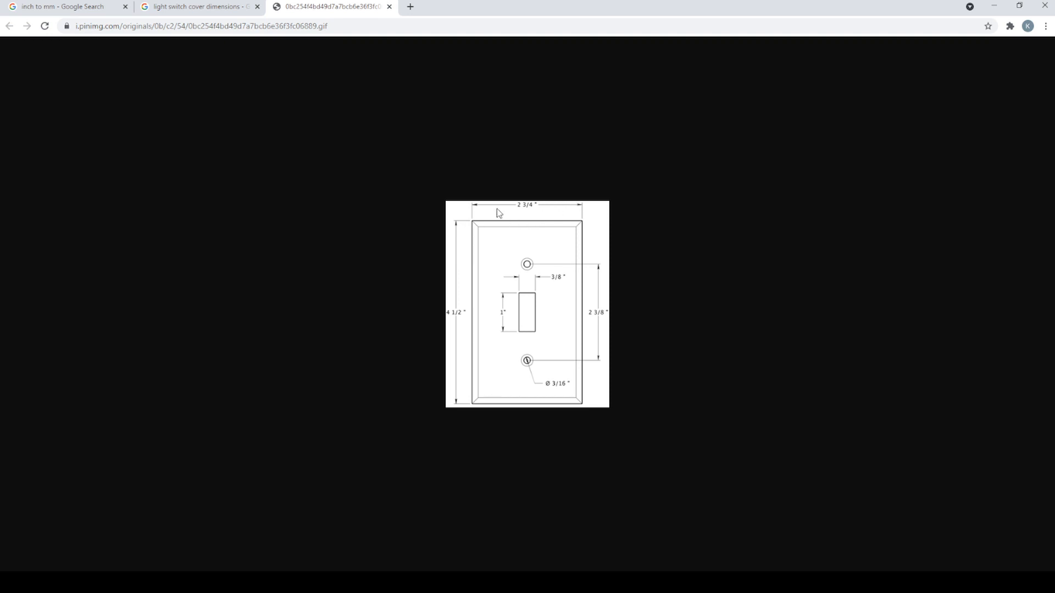
click(1018, 6)
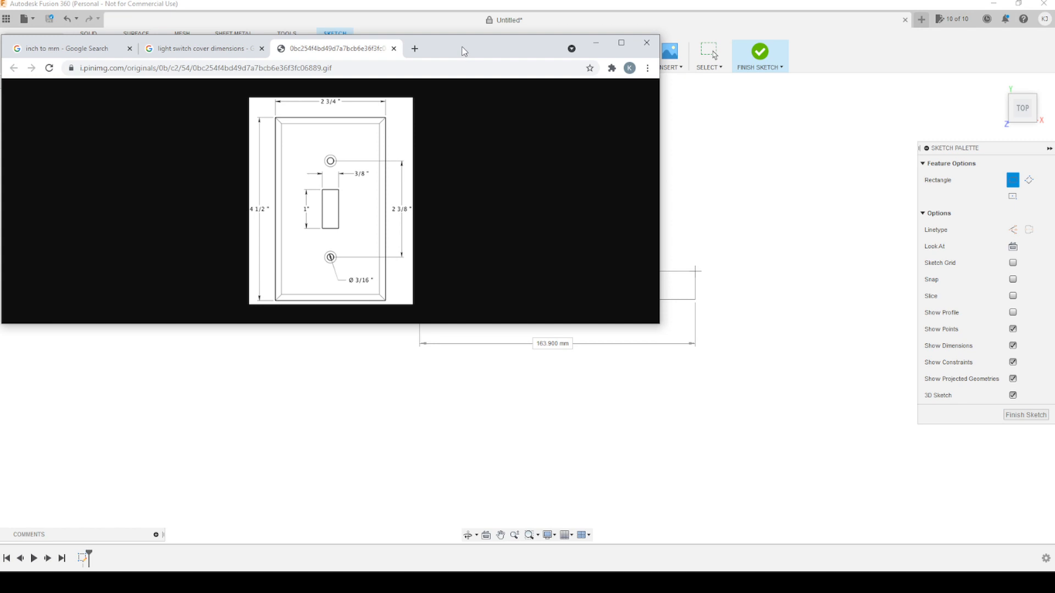
mouse_move(464, 51)
mouse_down()
mouse_move(189, 105)
mouse_move(0, 110)
mouse_move(14, 84)
mouse_move(598, 326)
mouse_move(608, 349)
mouse_up()
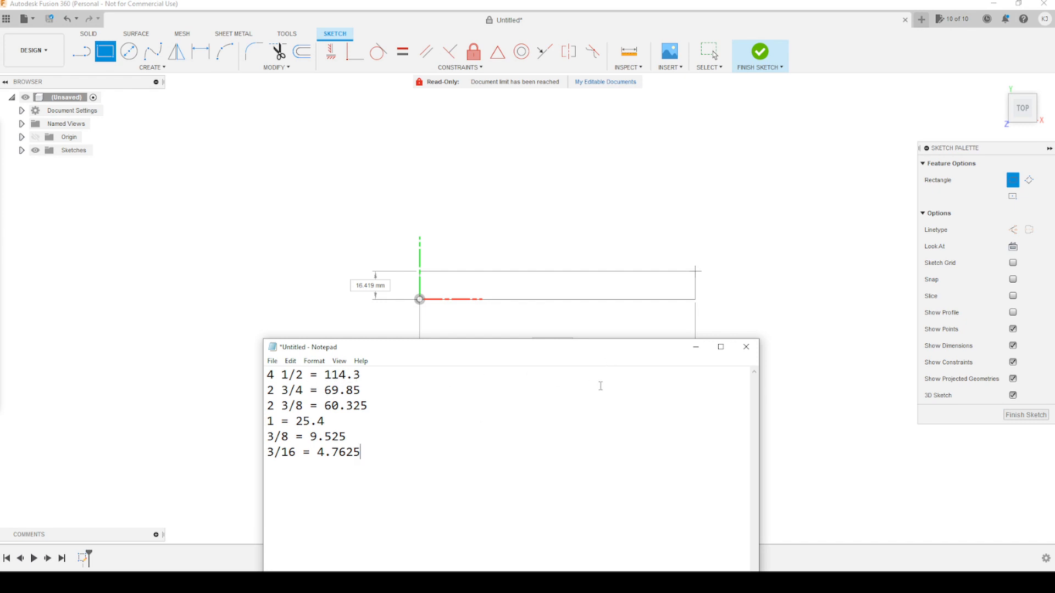
click(696, 347)
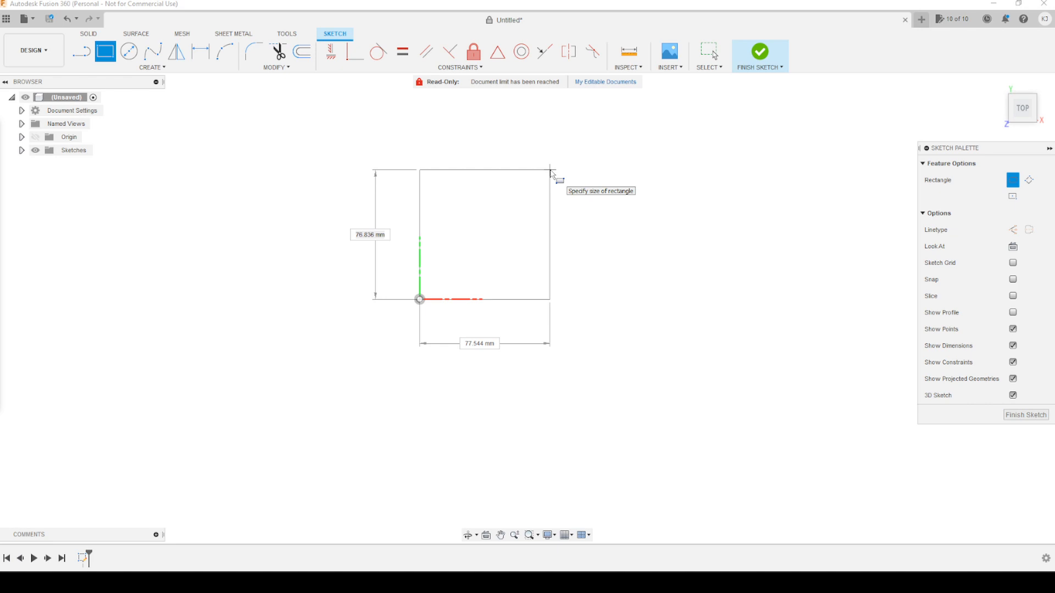
key(c)
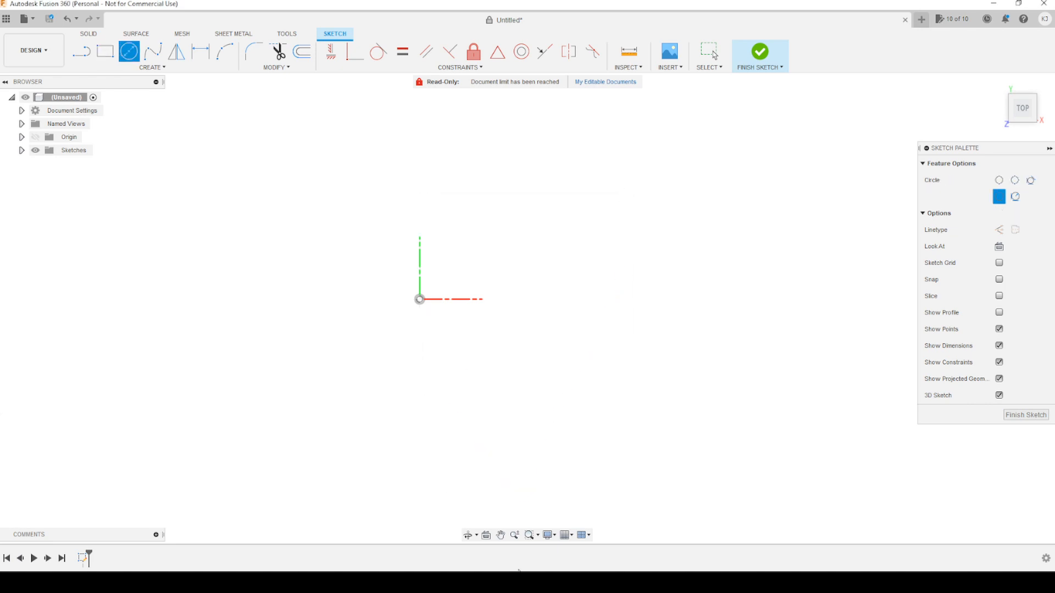
Step: Draw a two-point rectangle from the origin, 69.85 mm wide and 114.3 mm high, as the cover outline
key(r)
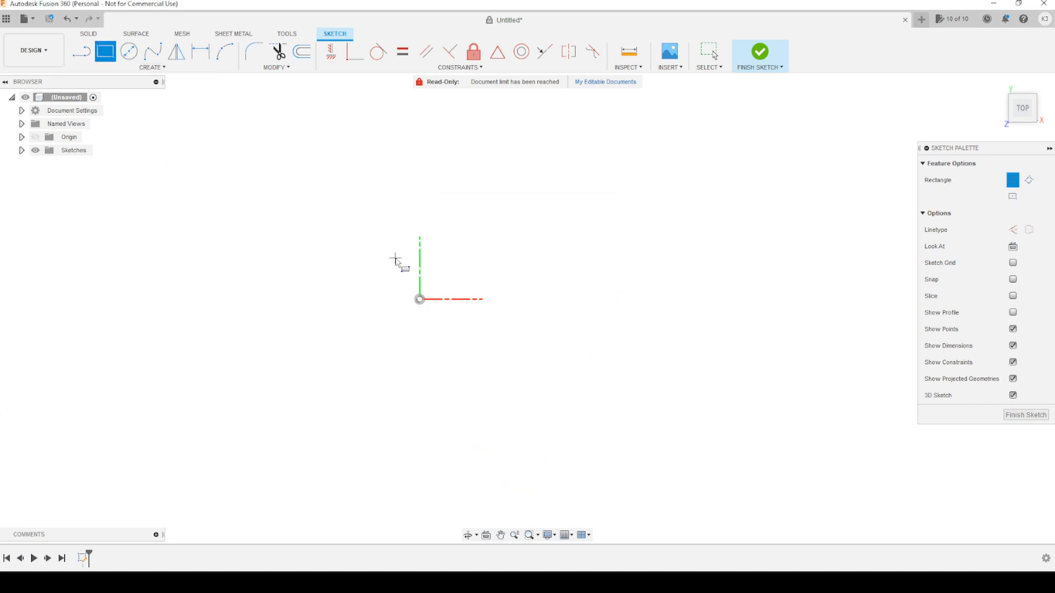
click(420, 300)
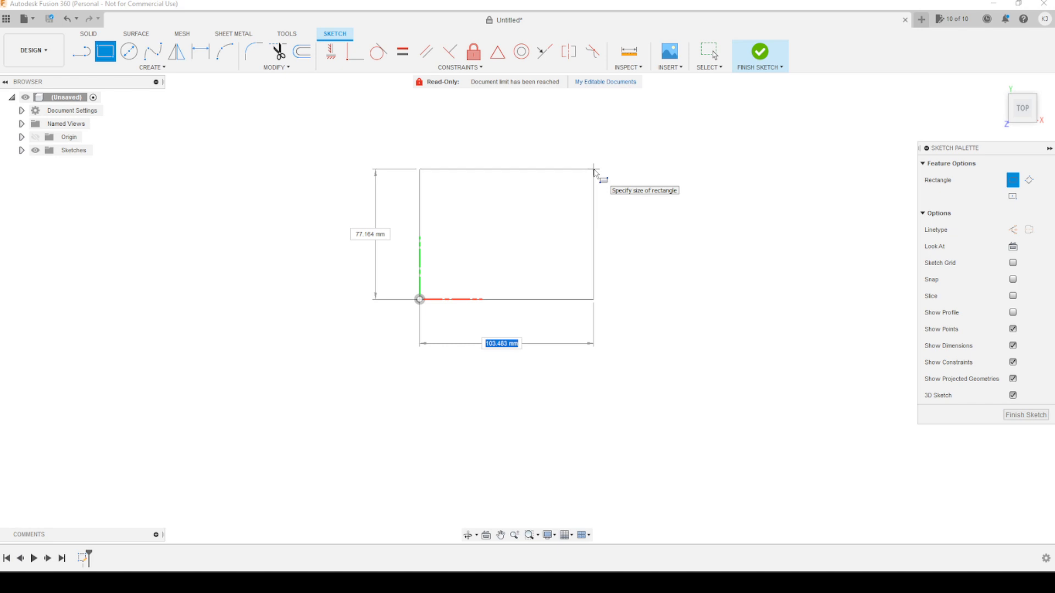
text(69.85)
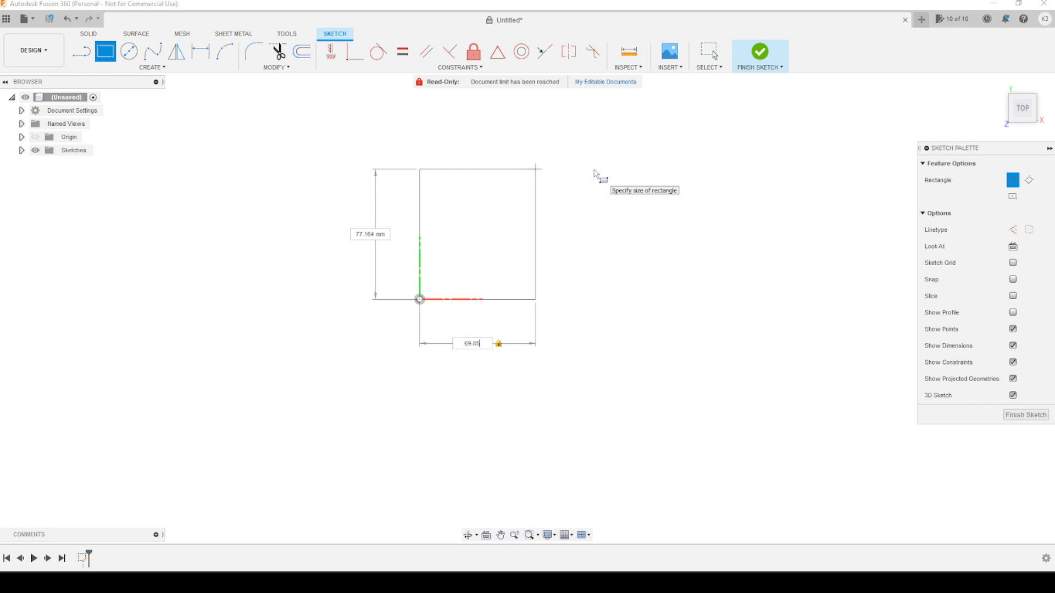
key(Tab)
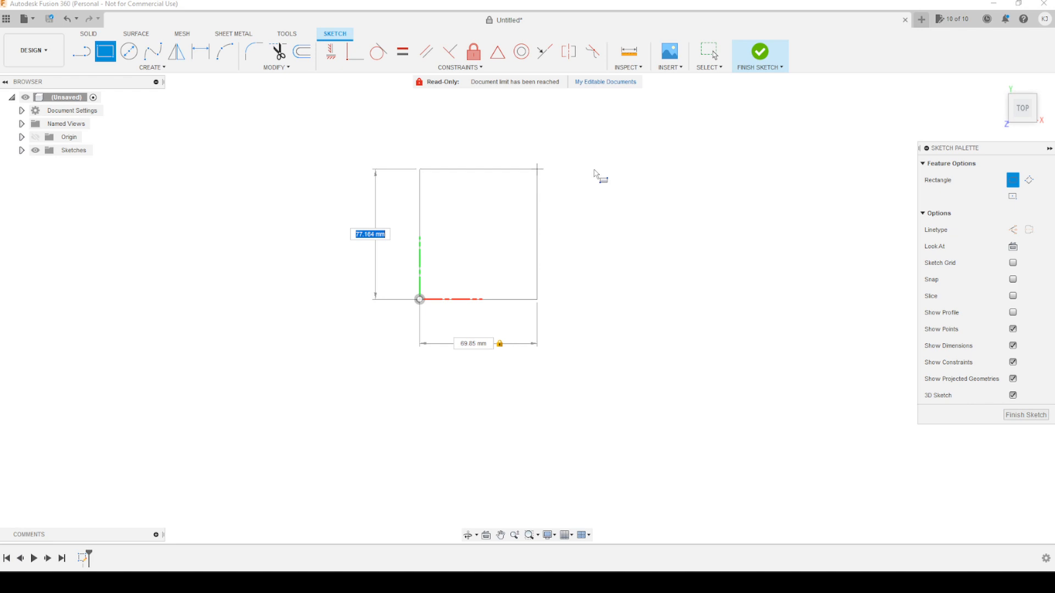
text(114.3)
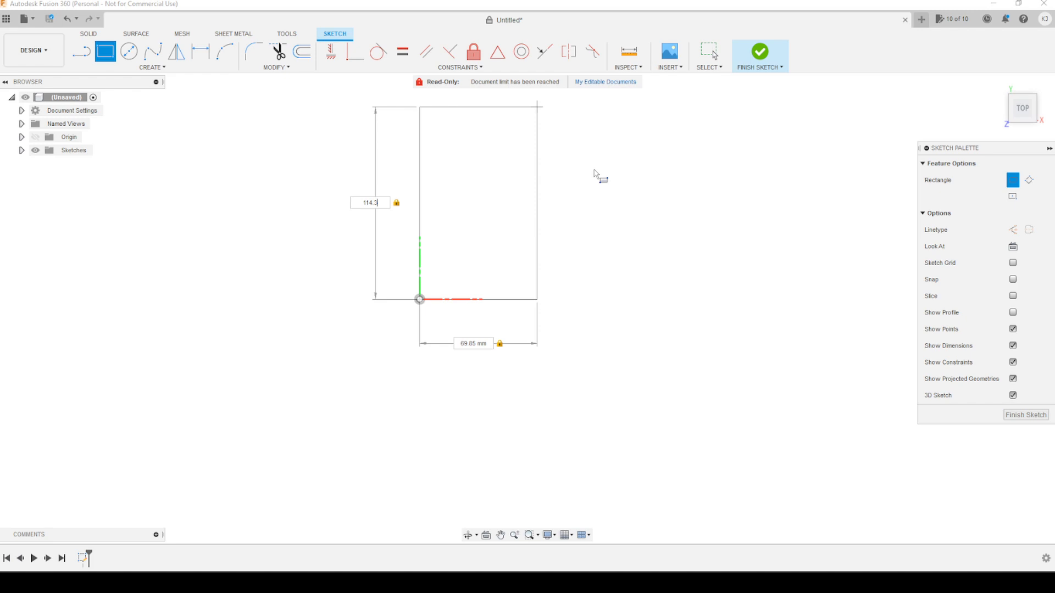
key(Return)
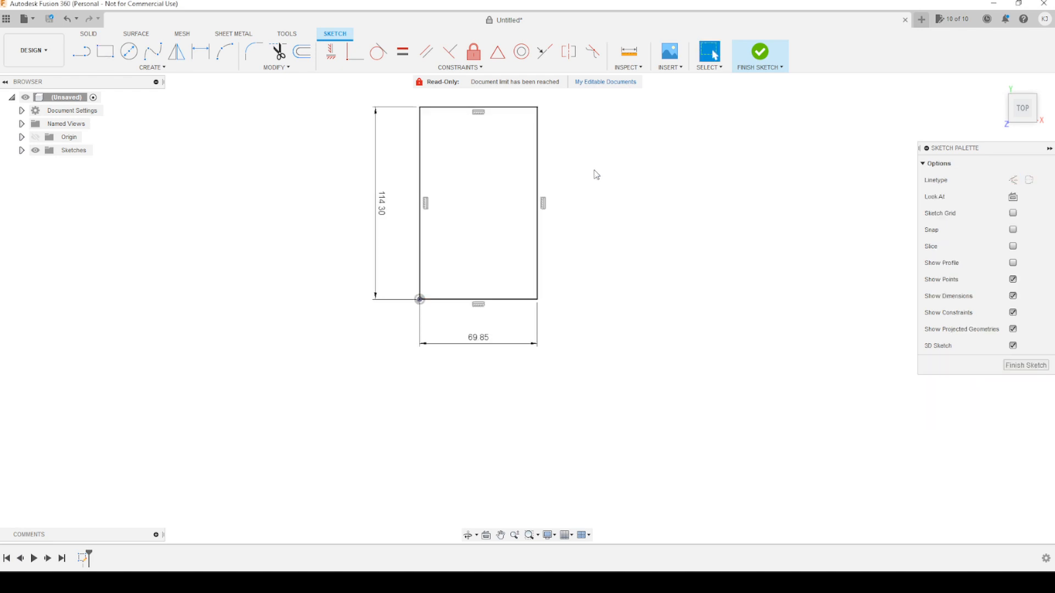
Step: Draw a vertical and a horizontal centre line across the rectangle, joining the midpoints of its opposite sides
middle_drag(632, 239, 505, 319)
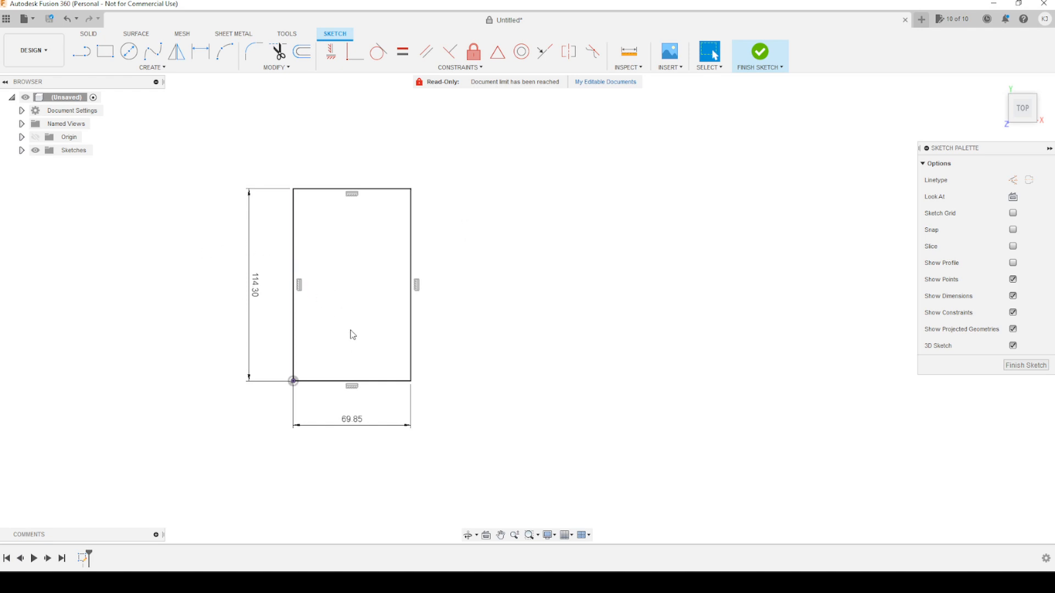
click(85, 51)
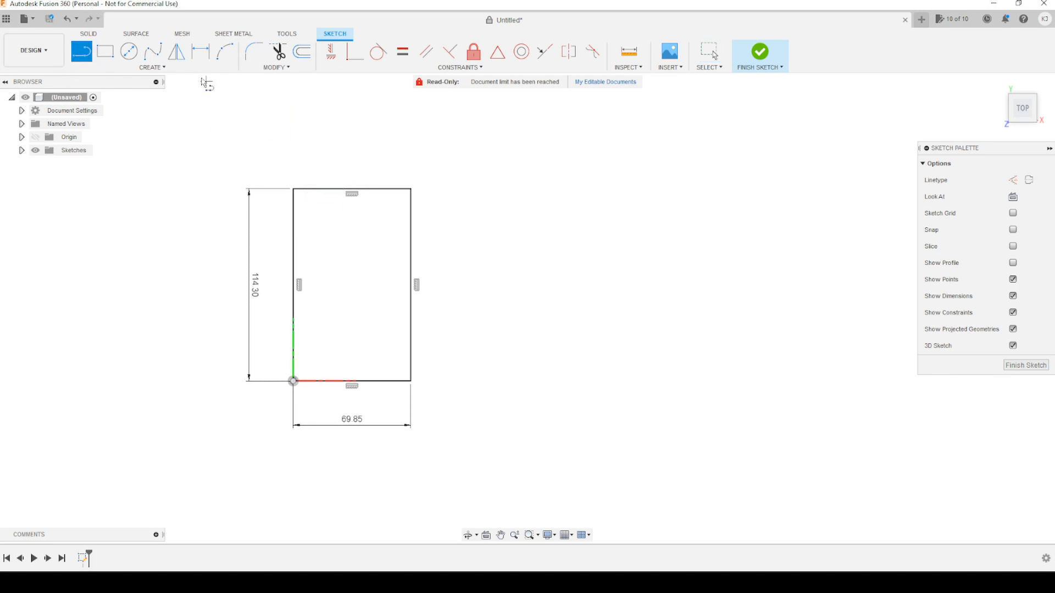
click(352, 189)
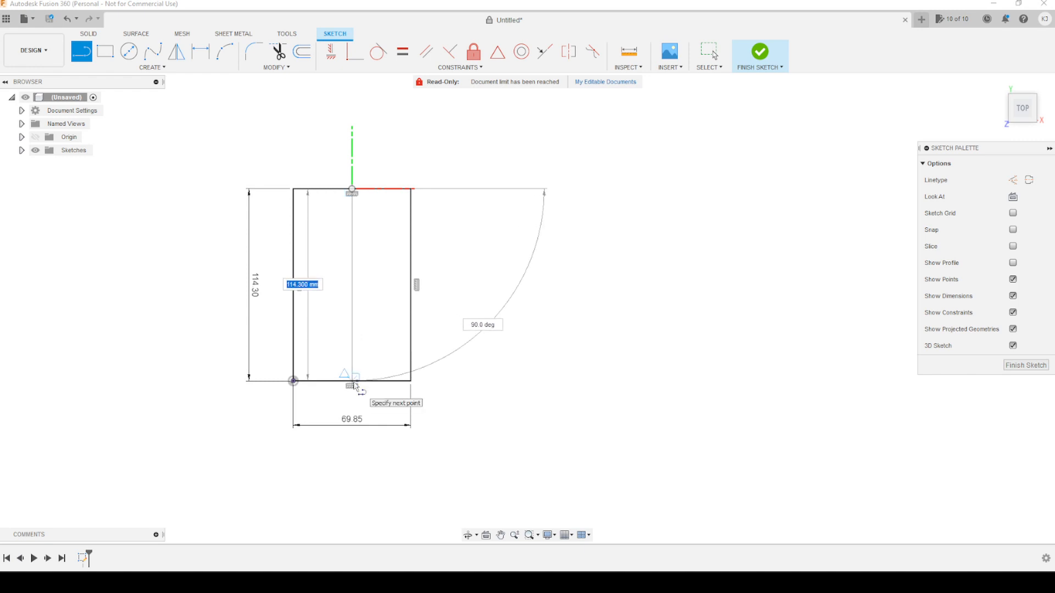
click(352, 381)
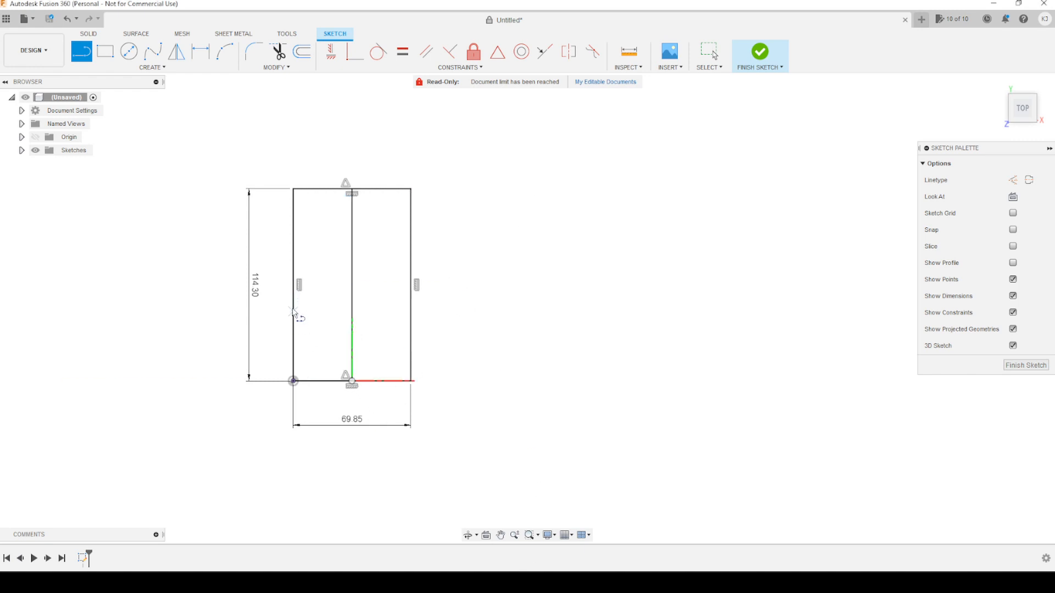
click(294, 285)
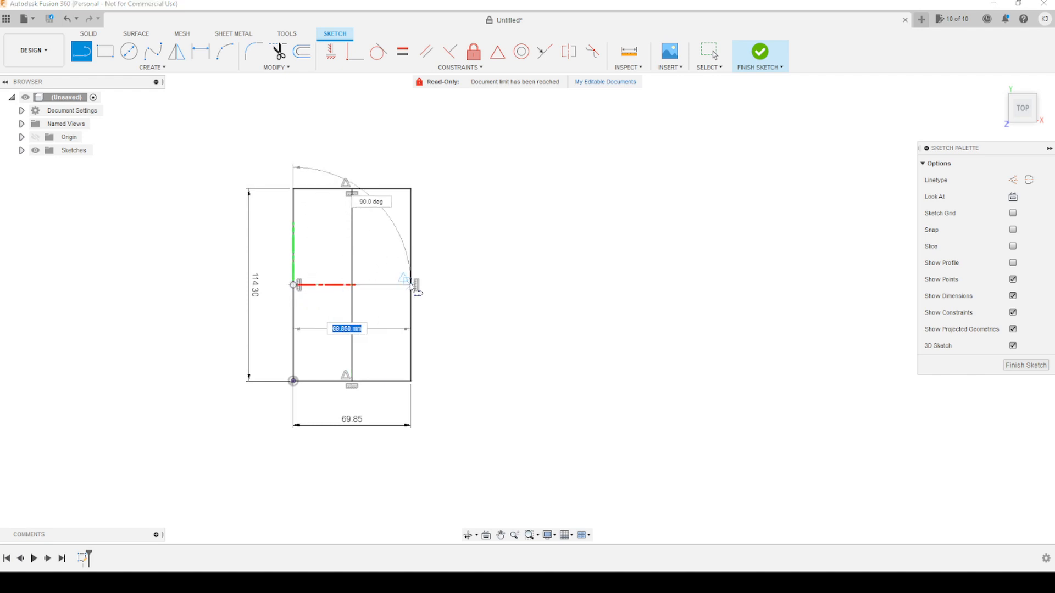
click(413, 285)
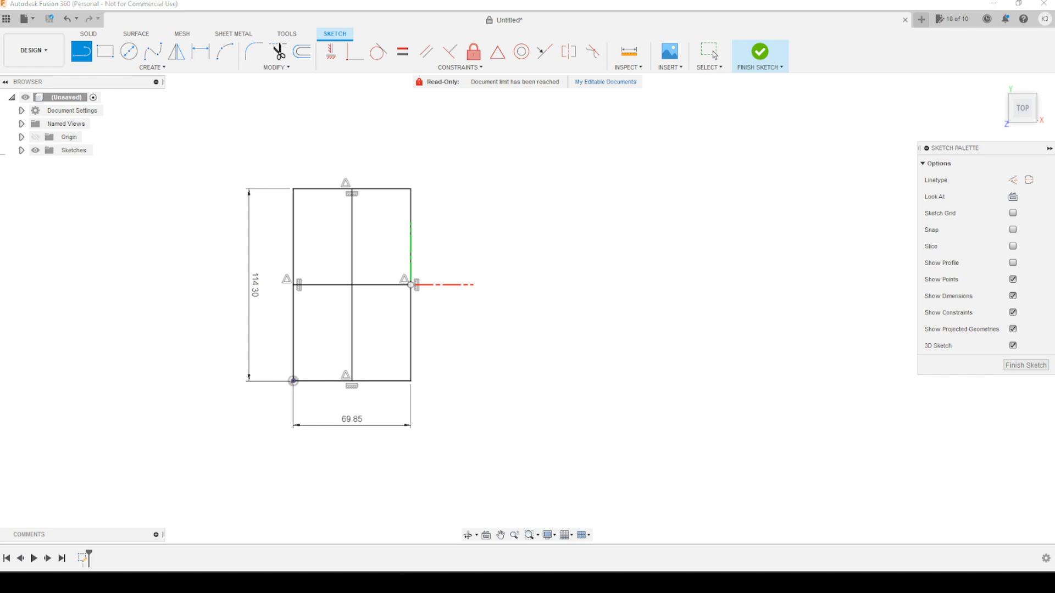
Step: Check the size and position of the switch opening in the browser's reference drawing
mouse_move(0, 8)
mouse_down()
mouse_move(400, 6)
mouse_move(666, 175)
mouse_up()
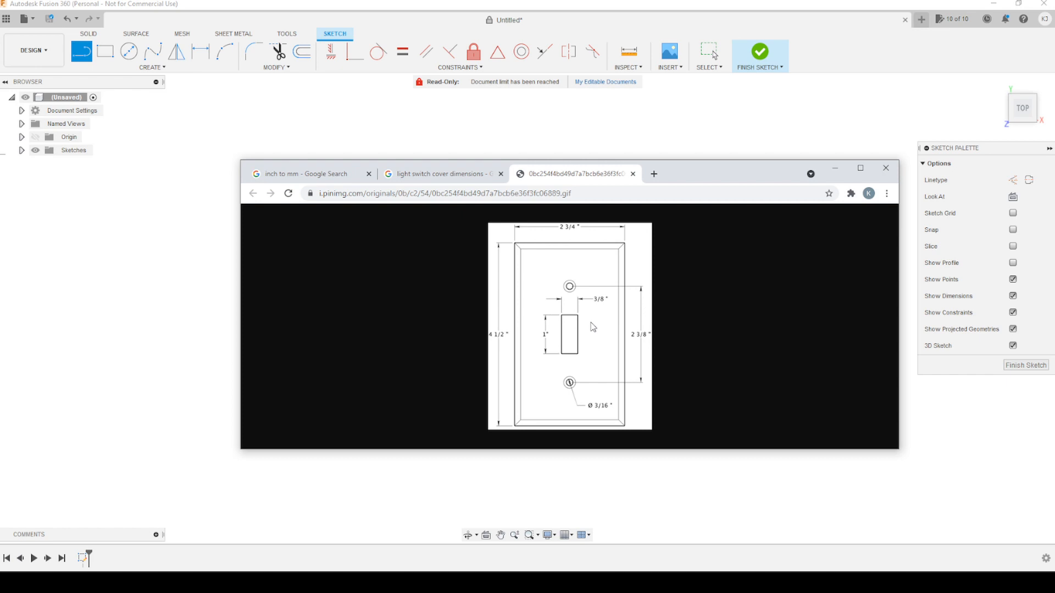
mouse_move(685, 173)
mouse_down()
mouse_move(672, 35)
mouse_move(725, 37)
mouse_move(915, 128)
mouse_up()
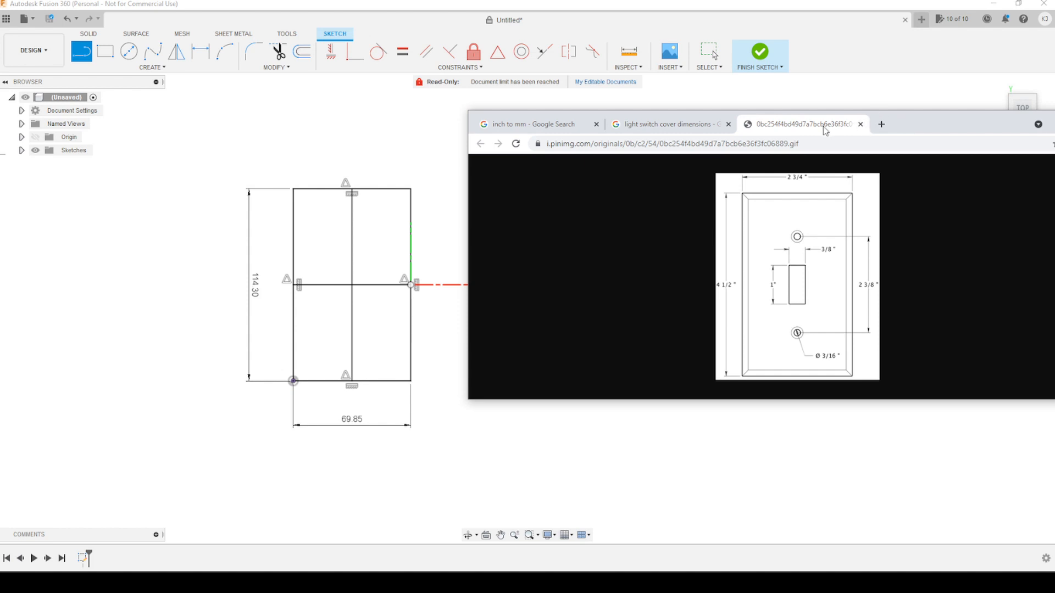
click(352, 265)
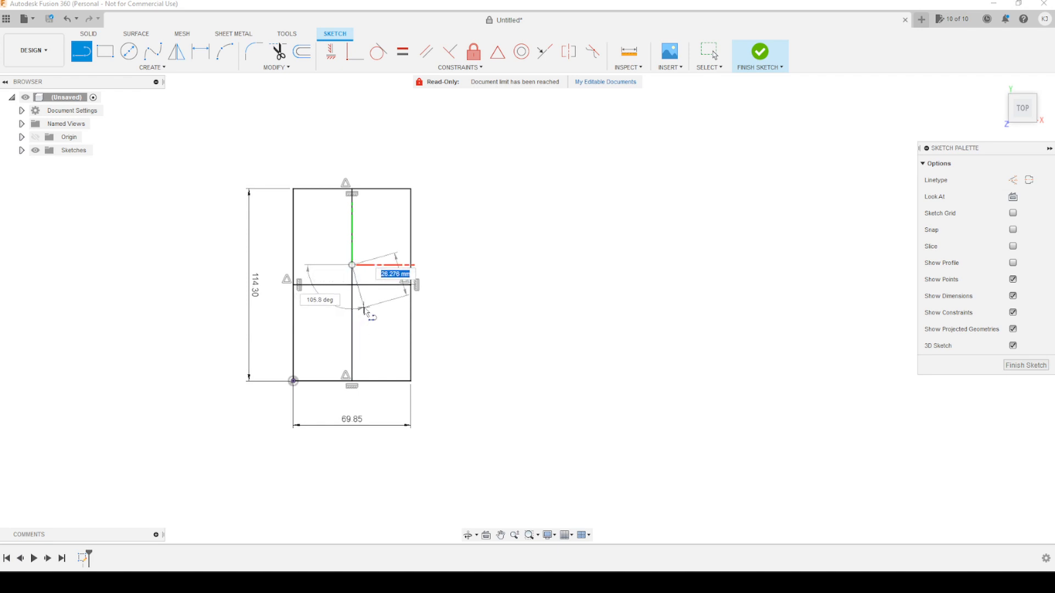
key(Escape)
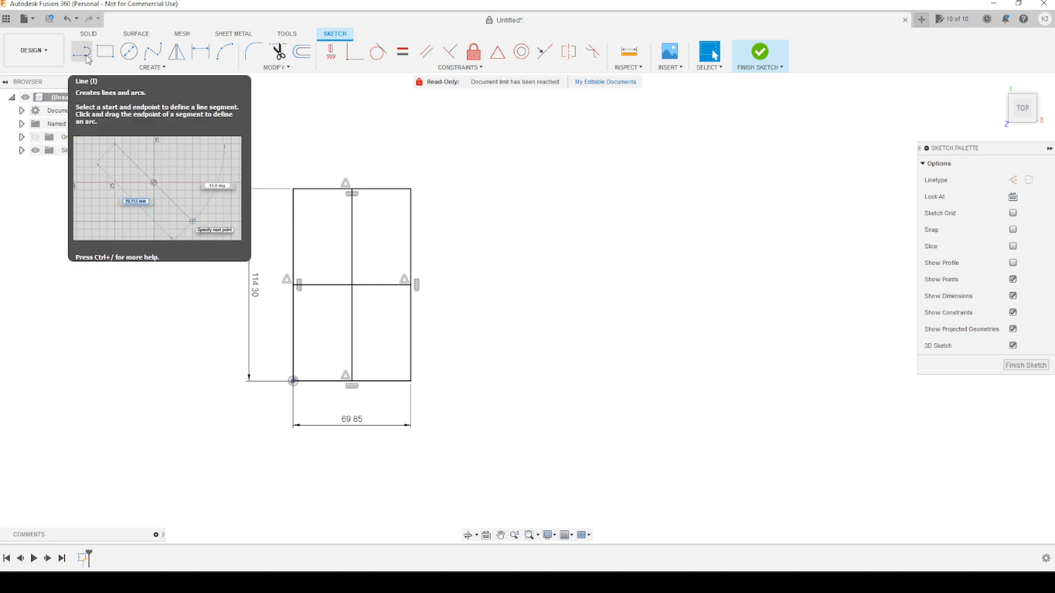
Step: In Notepad, add a "1/2 =" entry directly below the 1-inch conversion
click(105, 52)
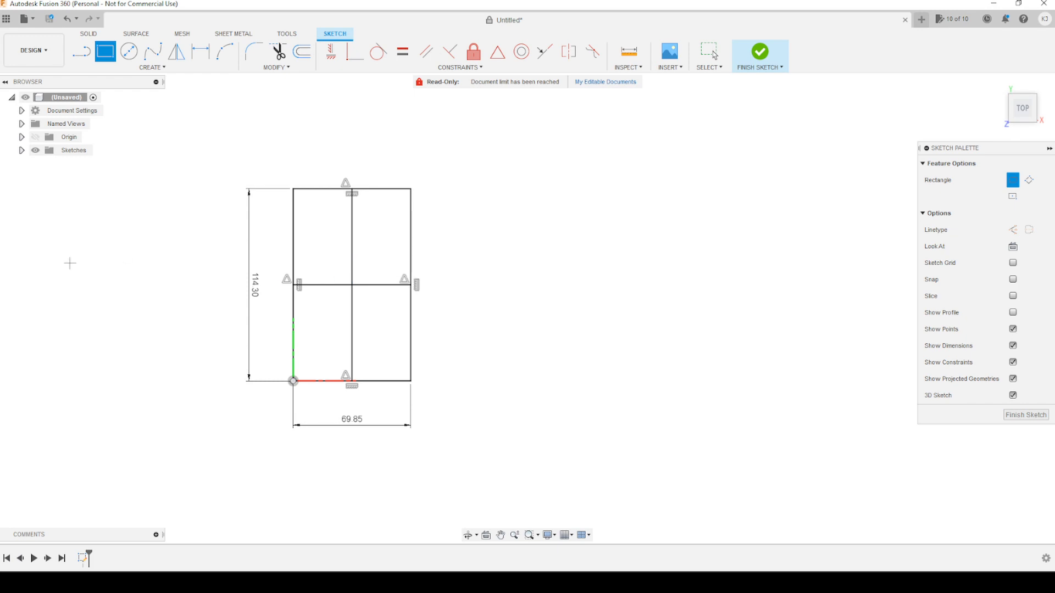
key(alt+Tab)
drag(160, 58, 678, 195)
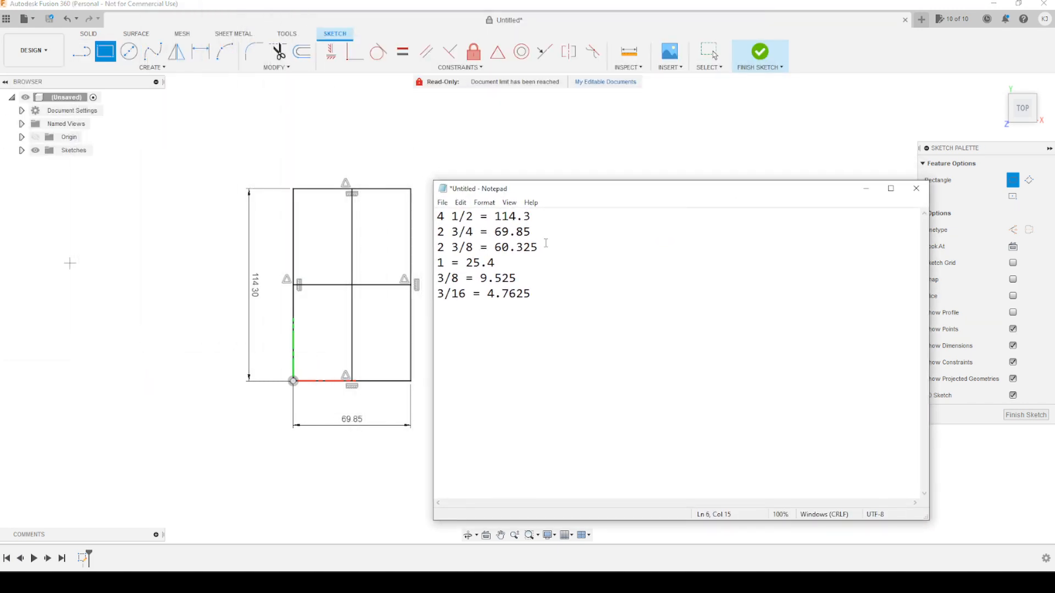
click(522, 263)
key(Return)
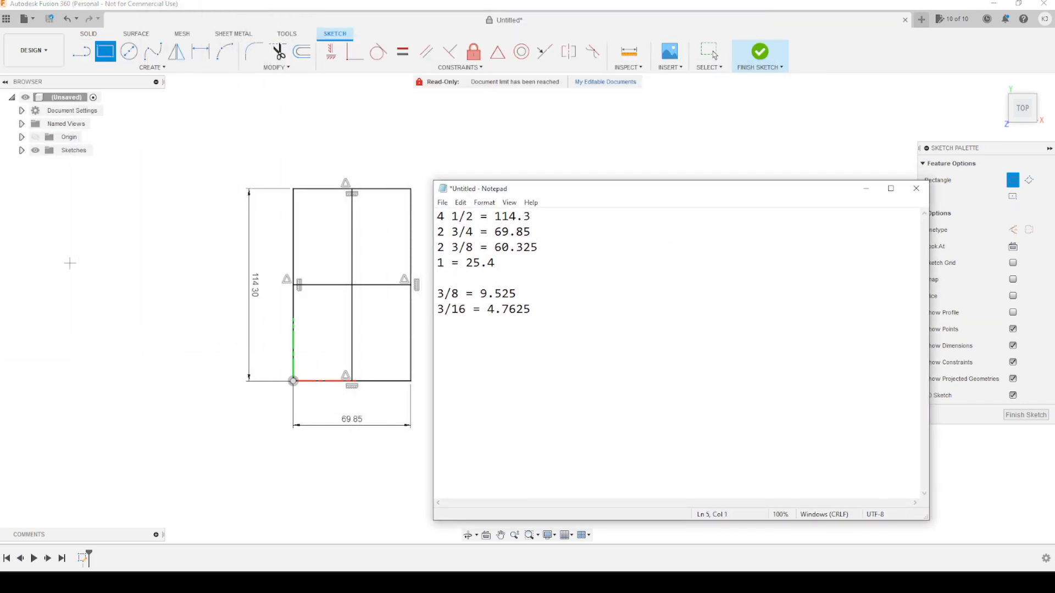
text(1/2 =)
Step: Convert 1/2 inch to millimetres with Google's unit converter and record 12.7 beside the 1/2 entry in Notepad
key(alt+Tab)
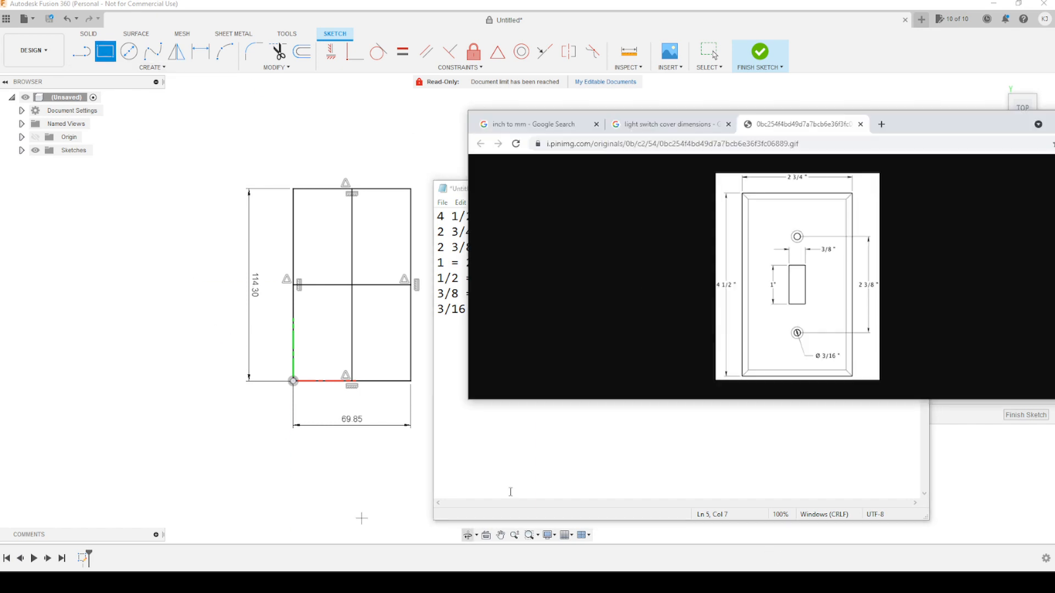
click(550, 124)
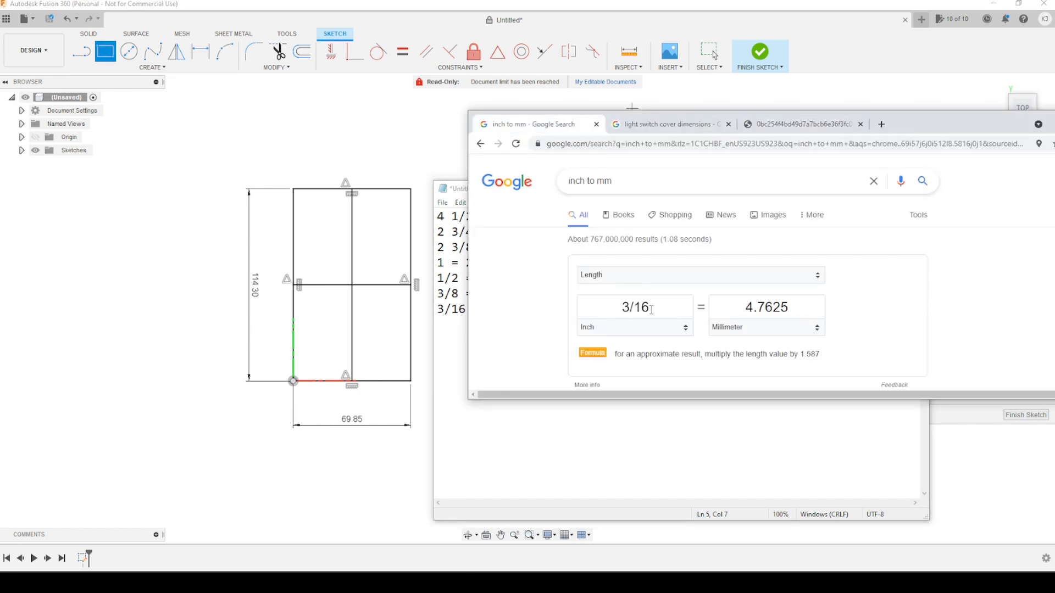
drag(655, 309, 592, 293)
text(1/2)
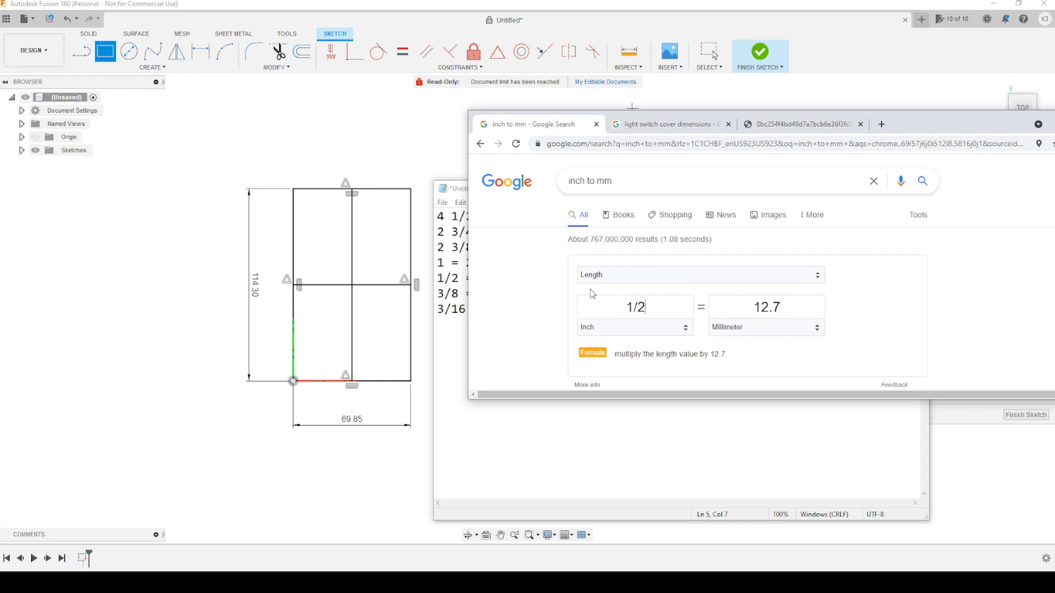
drag(932, 125, 0, 99)
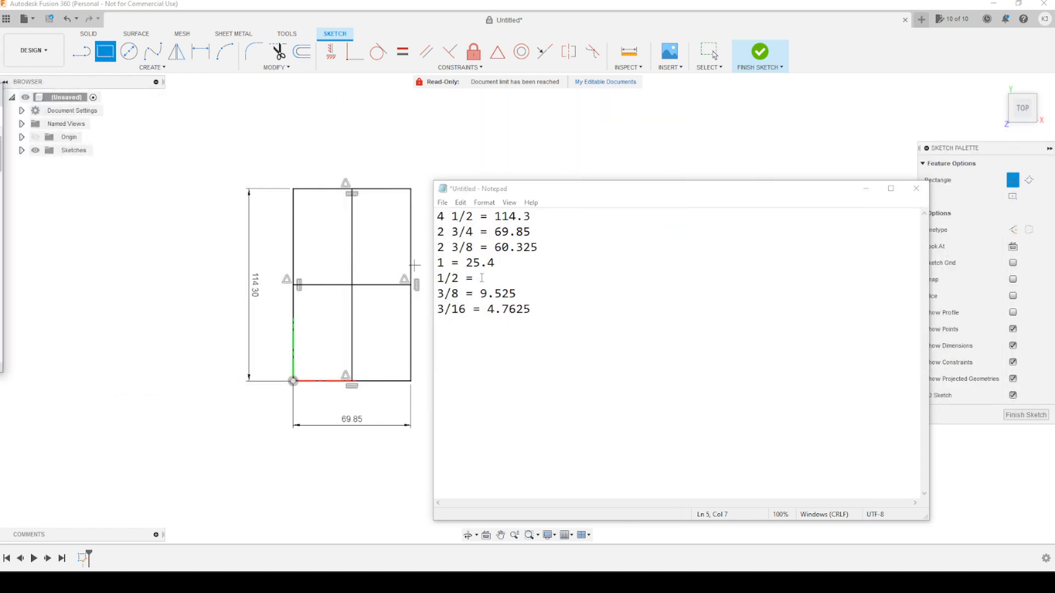
click(489, 279)
text(12.7)
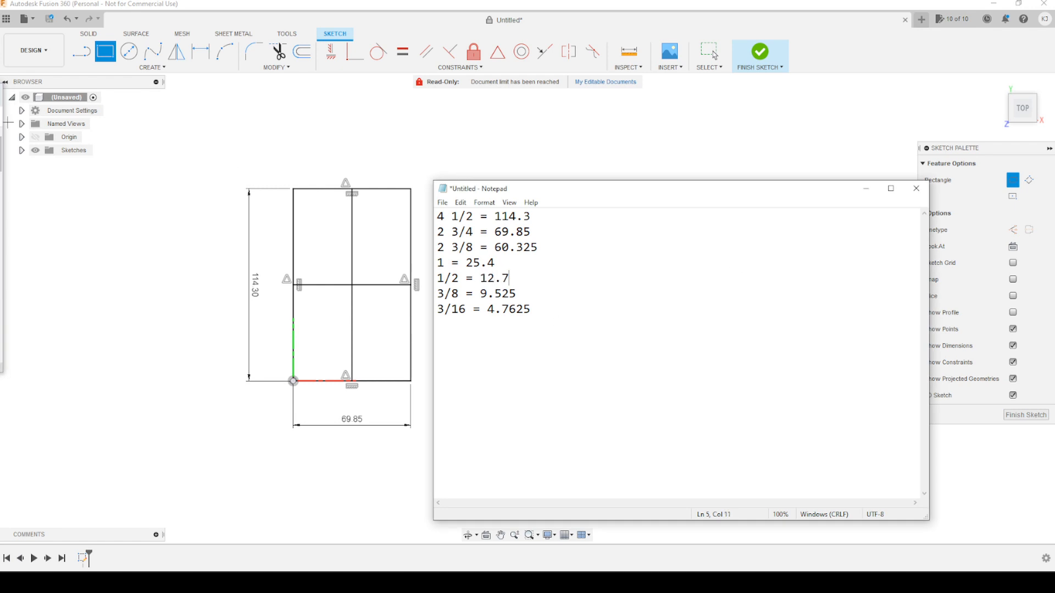
Step: Compare the switch opening in the reference drawing with the millimetre conversions in Notepad
click(8, 124)
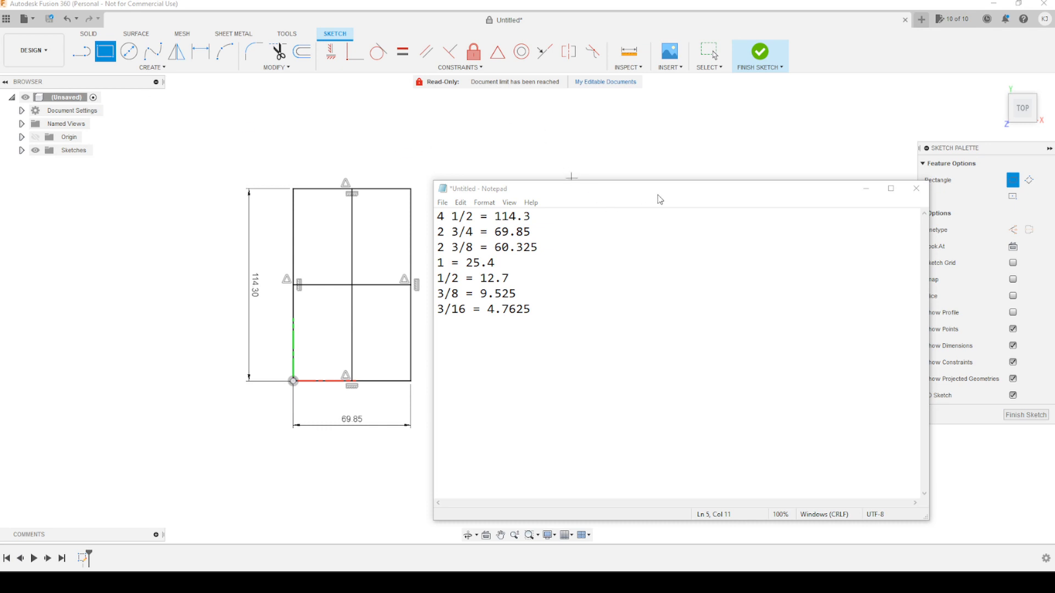
mouse_move(657, 198)
mouse_down()
mouse_move(225, 215)
mouse_move(0, 106)
mouse_move(0, 74)
mouse_up()
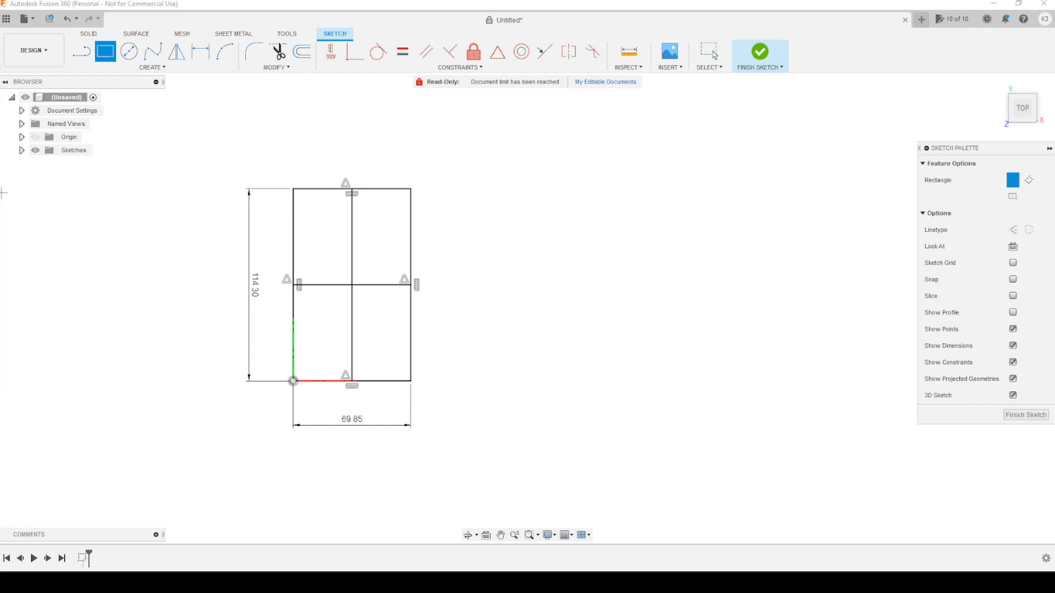
mouse_move(0, 22)
mouse_down()
mouse_move(525, 16)
mouse_move(548, 31)
mouse_up()
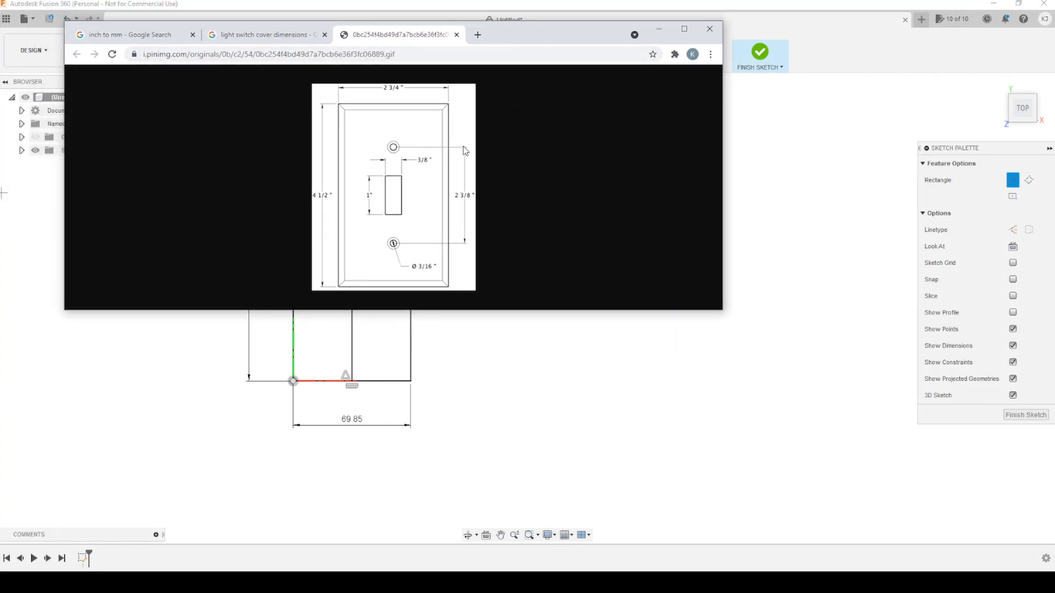
mouse_move(524, 28)
mouse_down()
mouse_move(0, 27)
mouse_move(192, 36)
mouse_move(551, 102)
mouse_up()
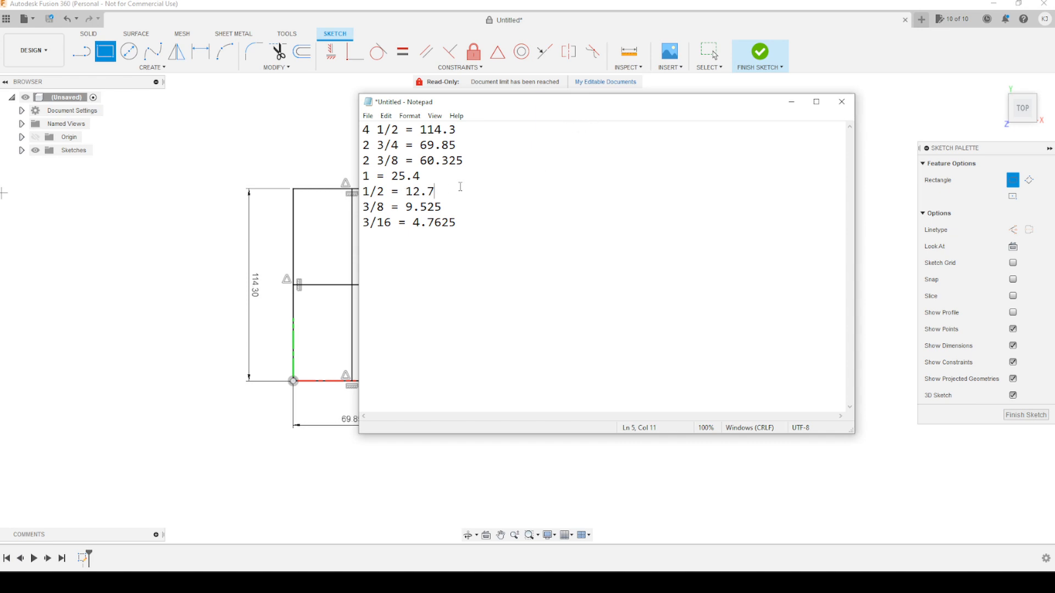
drag(642, 106, 0, 160)
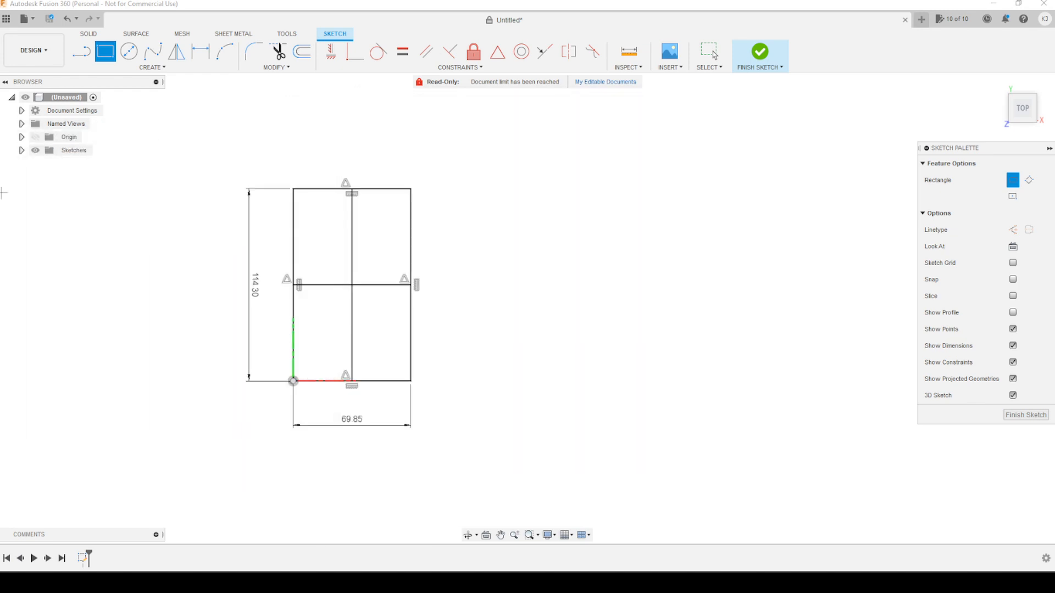
Step: Draw a two-point rectangle from the centre lines' intersection, 4.7625 mm wide and 12.7 mm high, as the opening's upper-right quarter
click(352, 284)
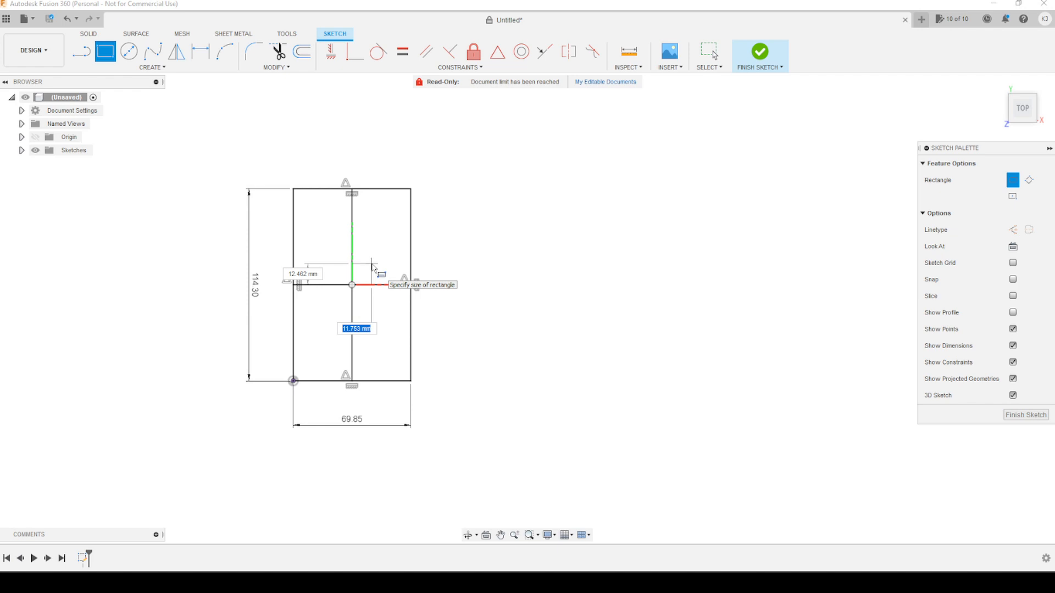
text(4.7625)
key(Tab)
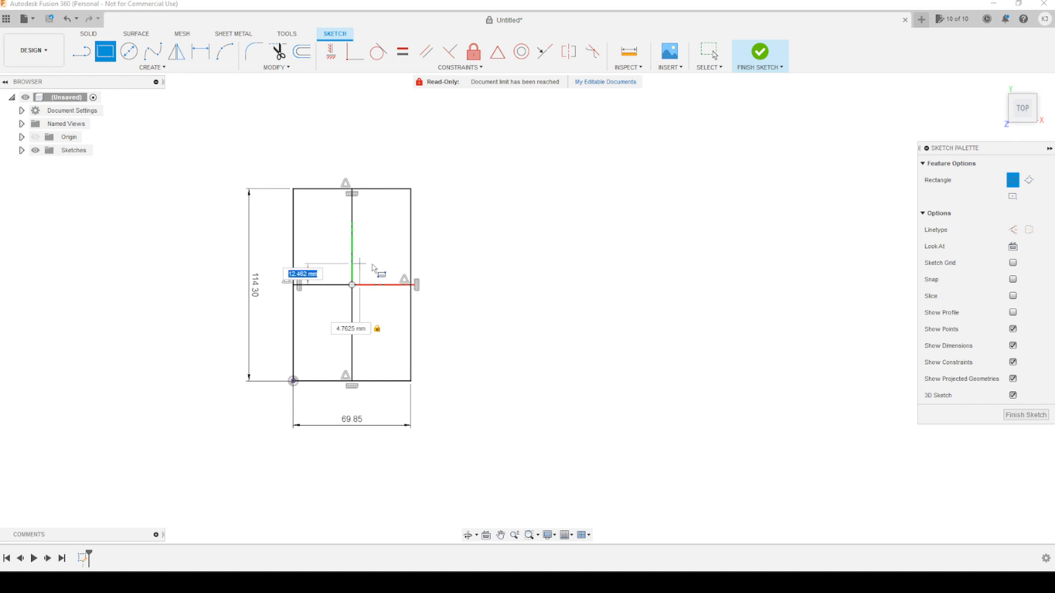
text(12.7)
key(Return)
key(Escape)
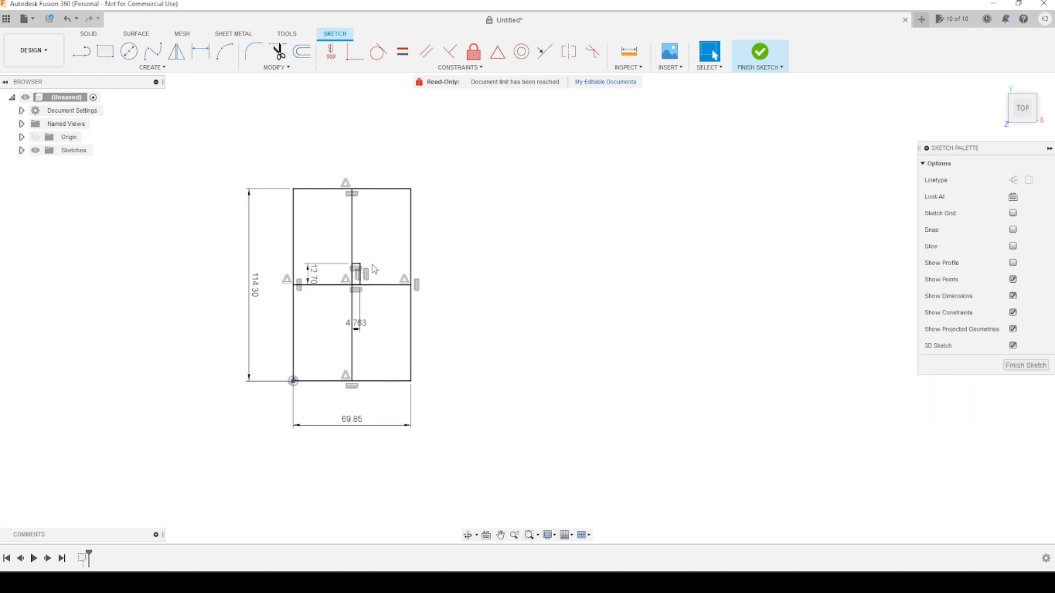
scroll(379, 286, up, 5)
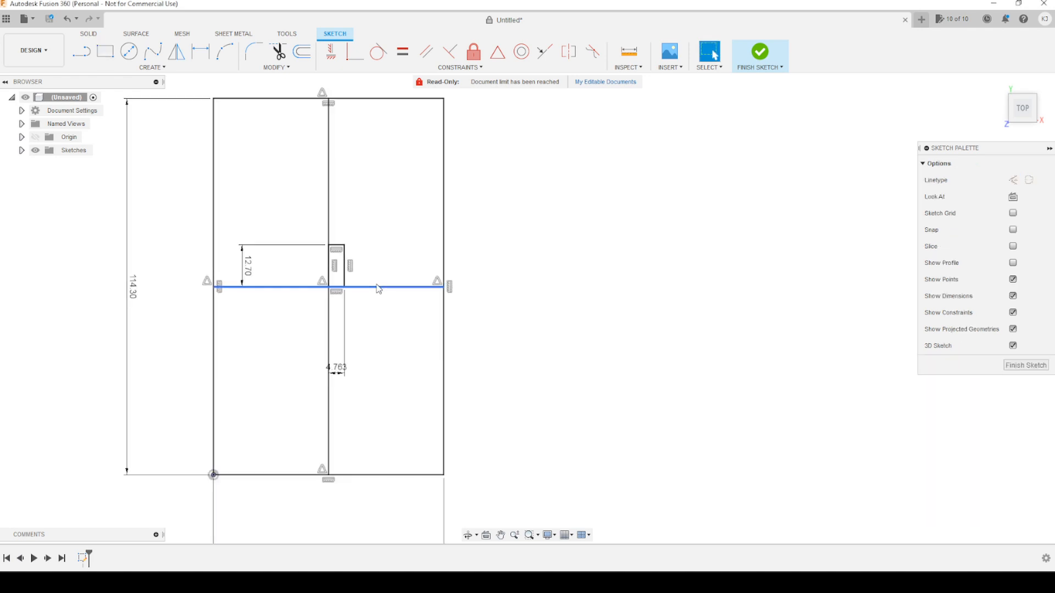
mouse_move(390, 409)
middle_down()
mouse_move(588, 410)
mouse_move(683, 447)
middle_up()
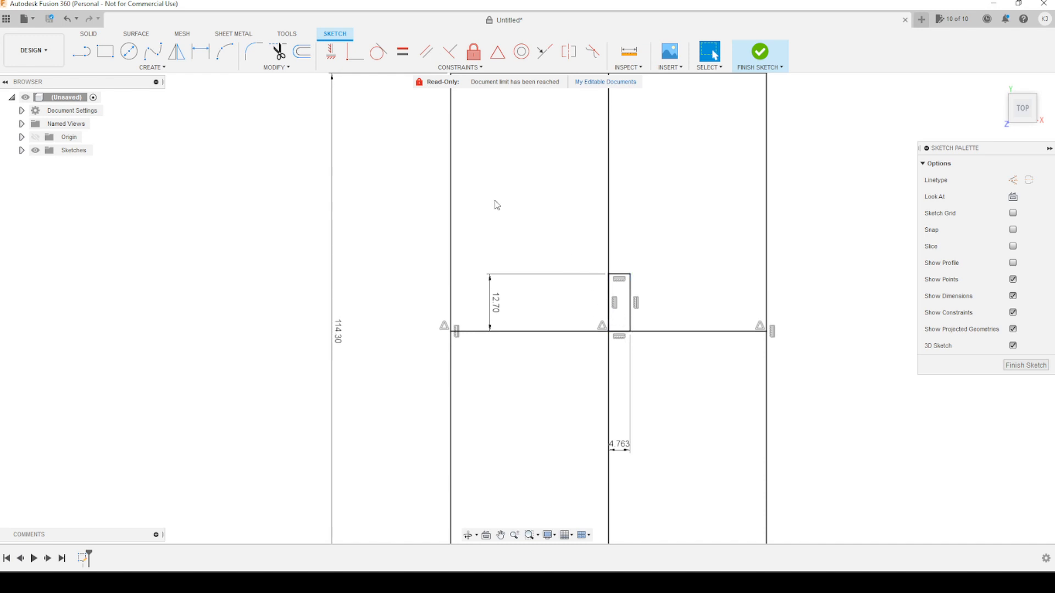
click(176, 54)
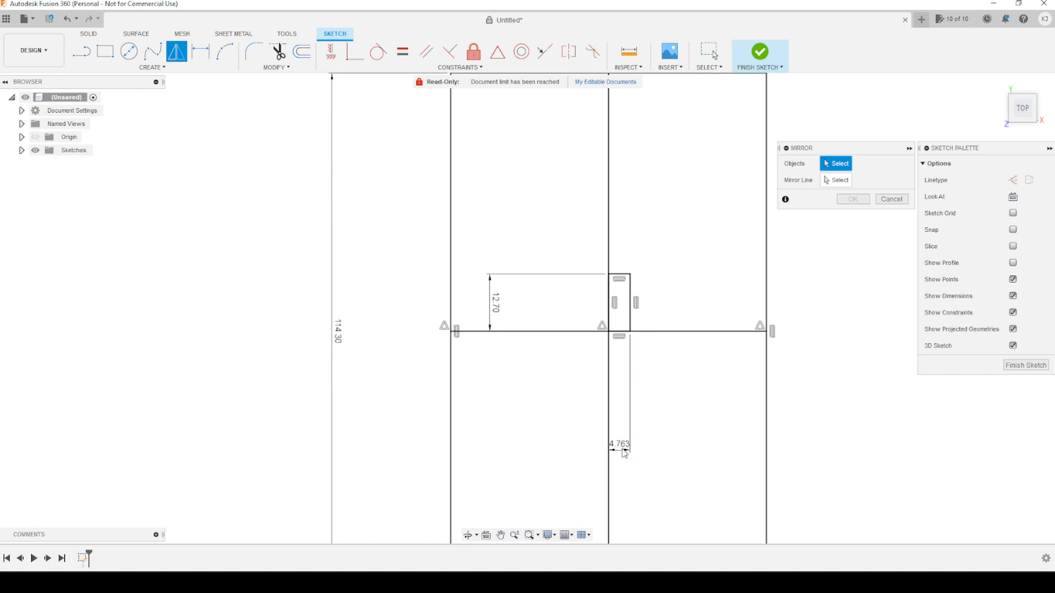
double_click(631, 324)
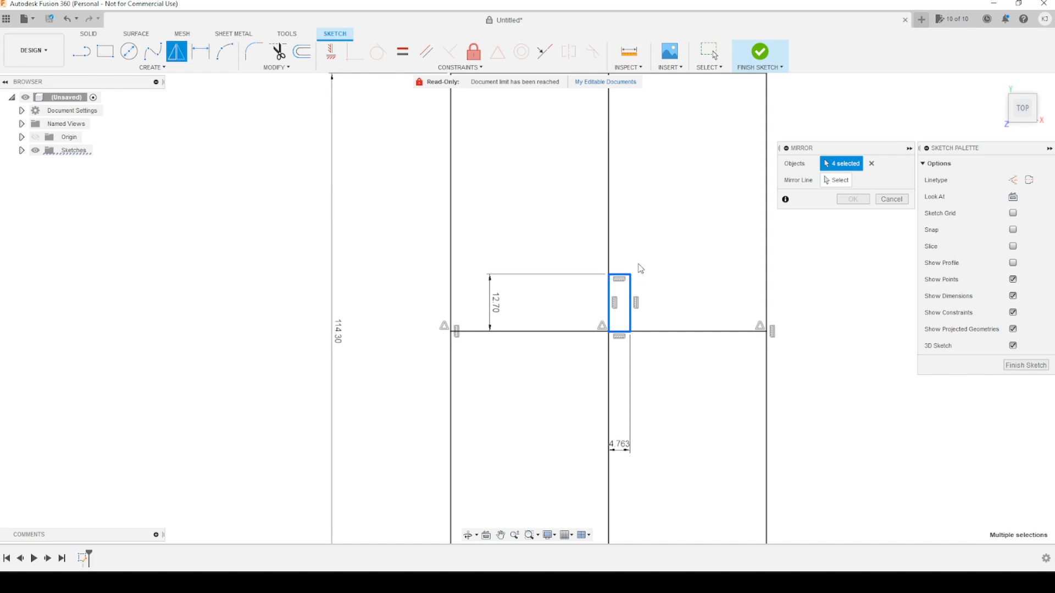
key(Escape)
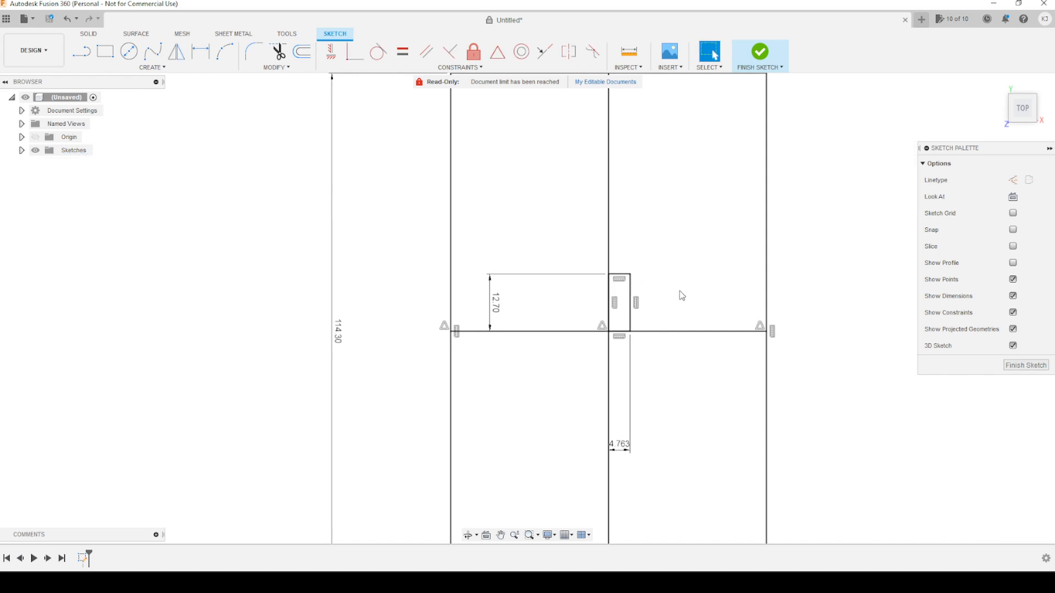
Step: Set the small rectangle's width to 5.25 mm and its height to 13 mm
double_click(620, 444)
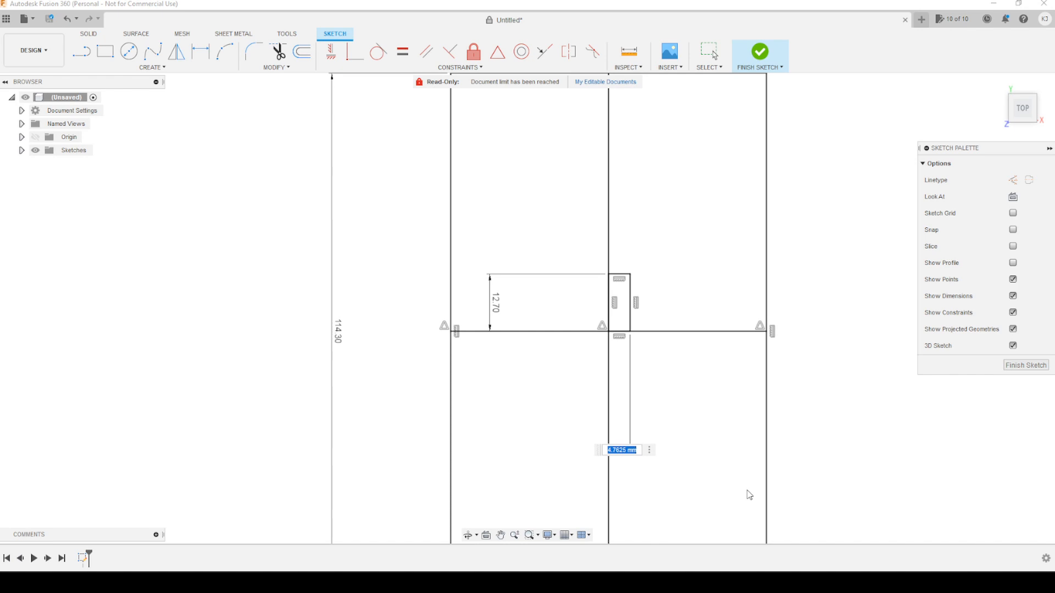
text(5.25)
key(Return)
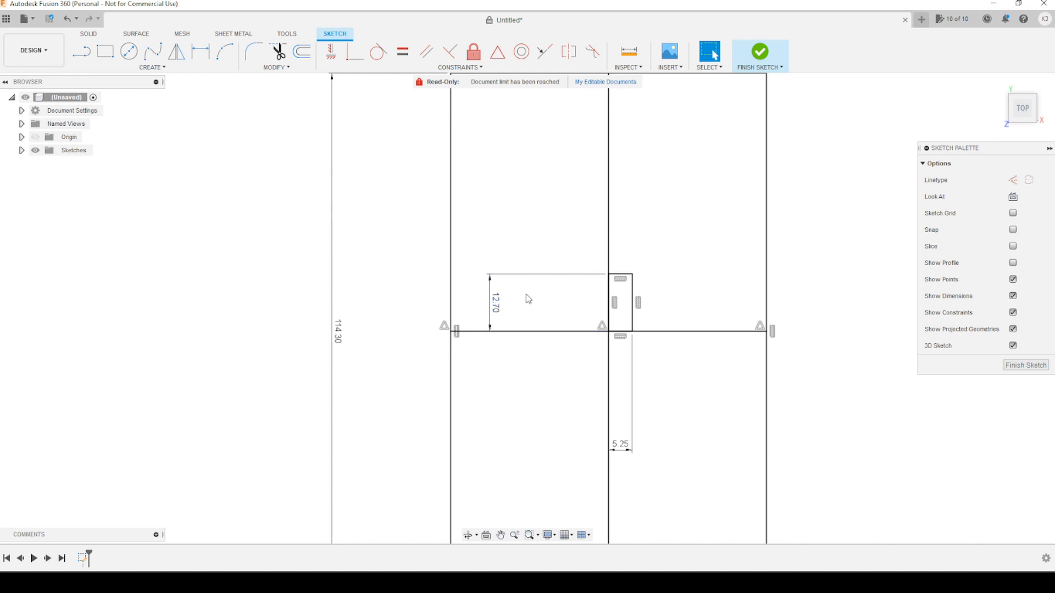
double_click(497, 303)
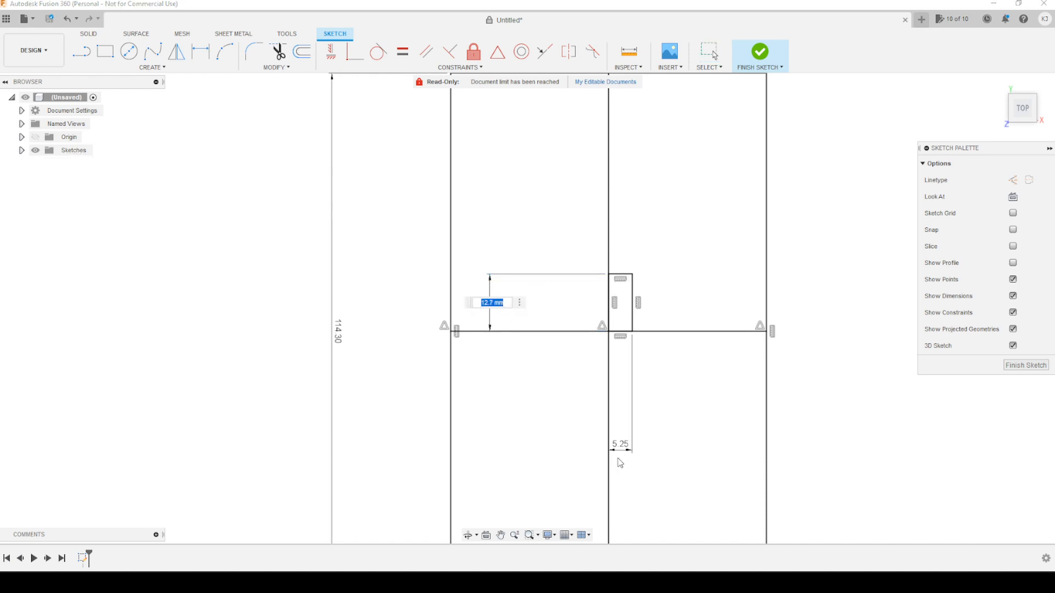
text(13)
key(Return)
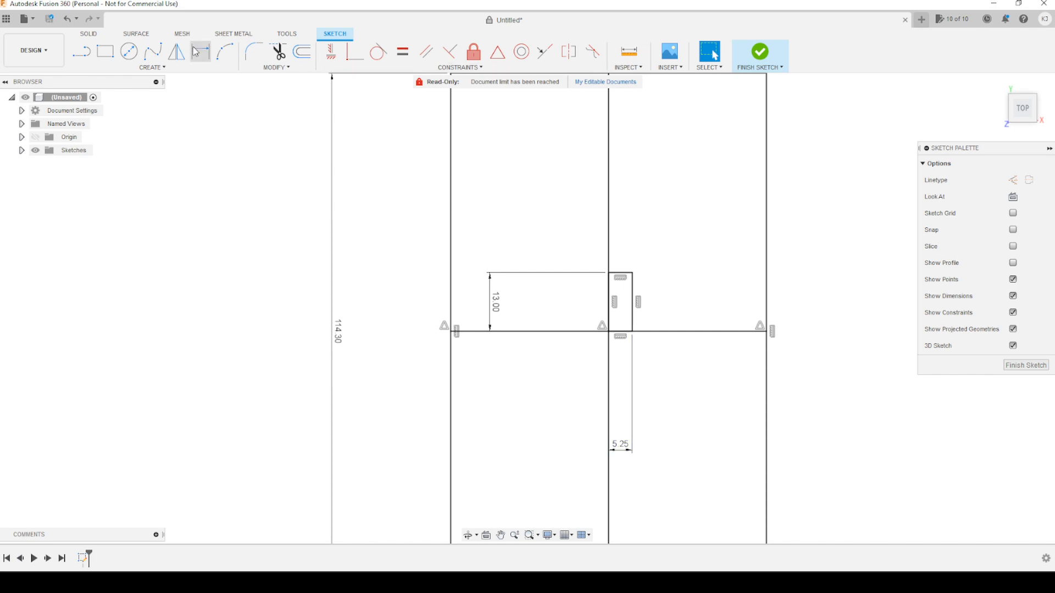
Step: Mirror the small rectangle's top and right edges about the vertical centre line
click(176, 51)
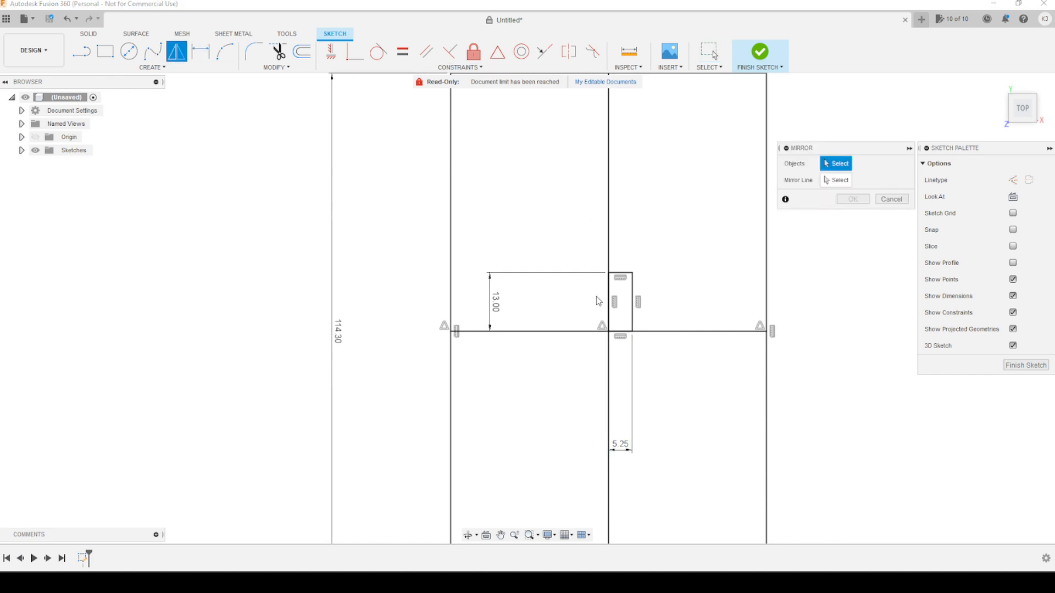
click(622, 273)
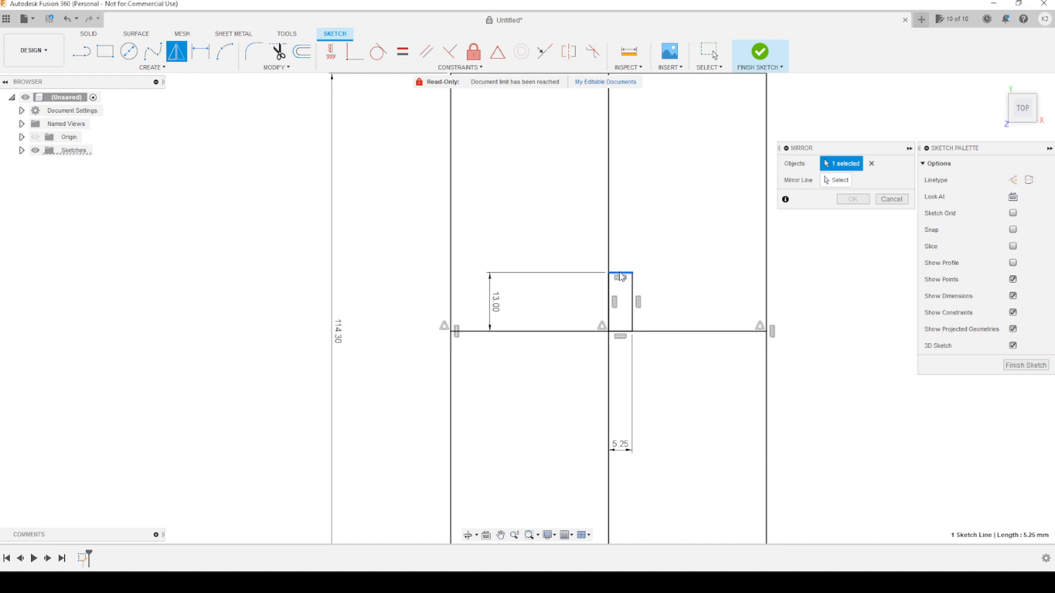
click(633, 305)
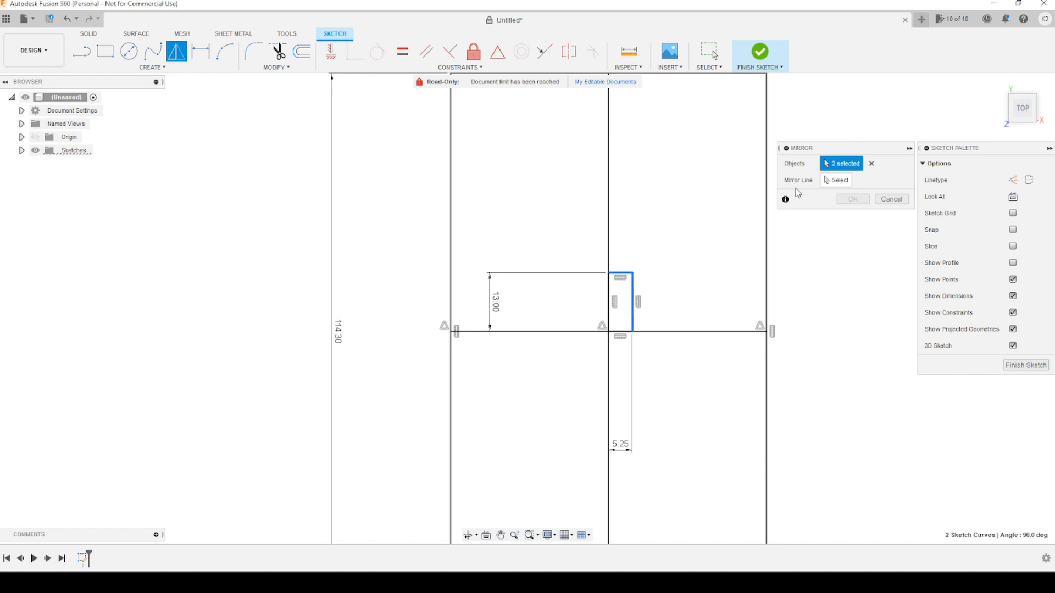
click(830, 183)
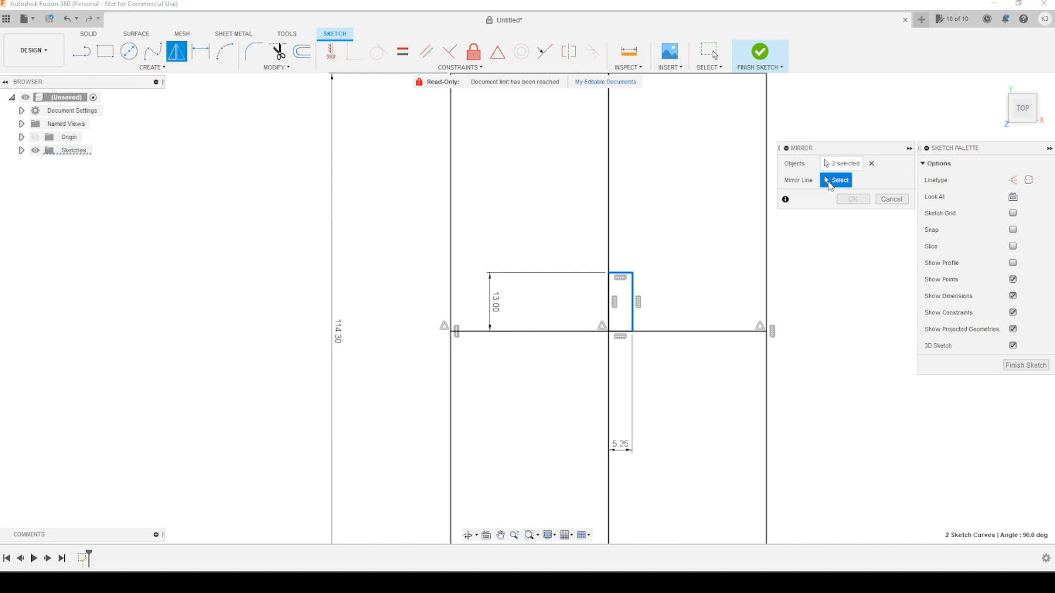
click(609, 299)
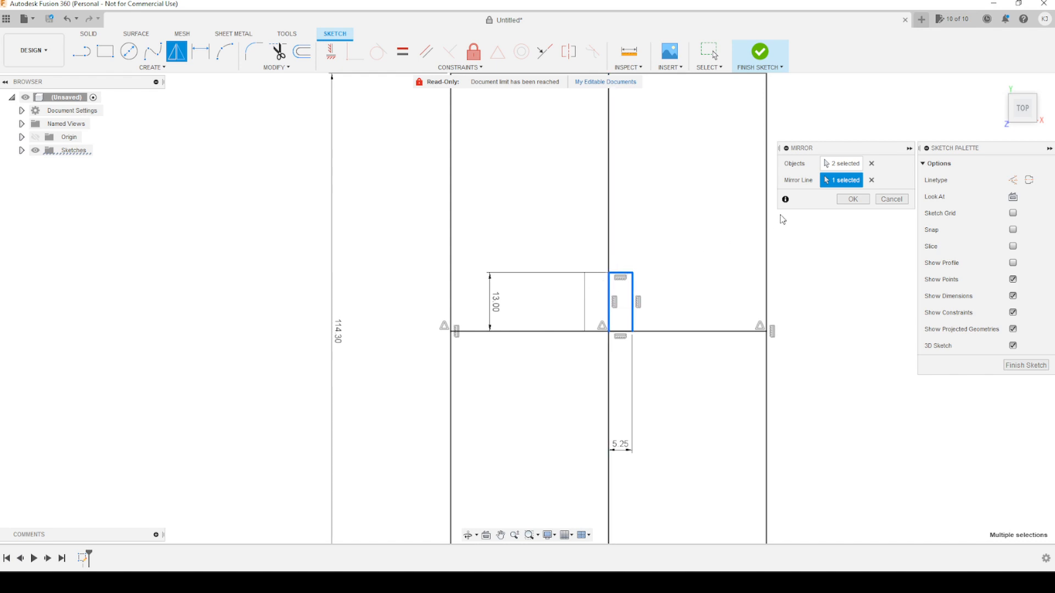
click(844, 200)
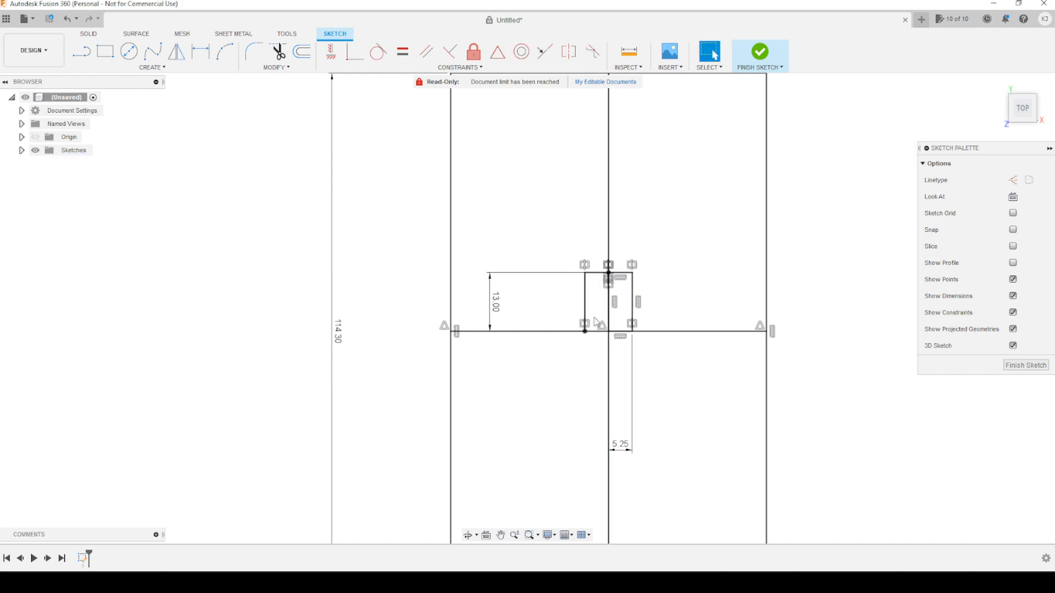
Step: Mirror the upper half of the switch opening, its two sides and top edges, about the horizontal centre line
click(177, 53)
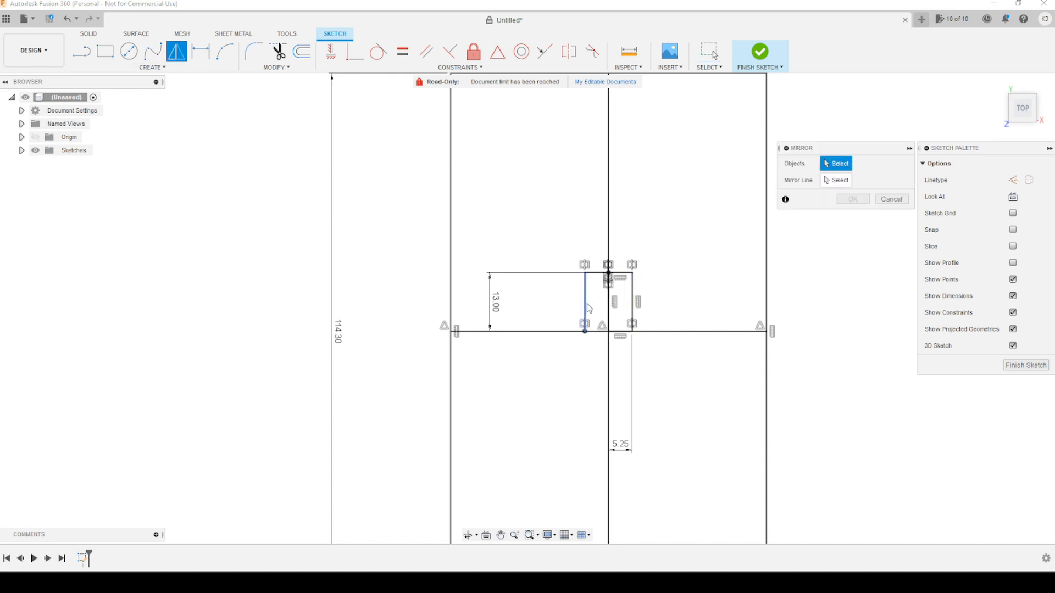
click(587, 287)
click(599, 273)
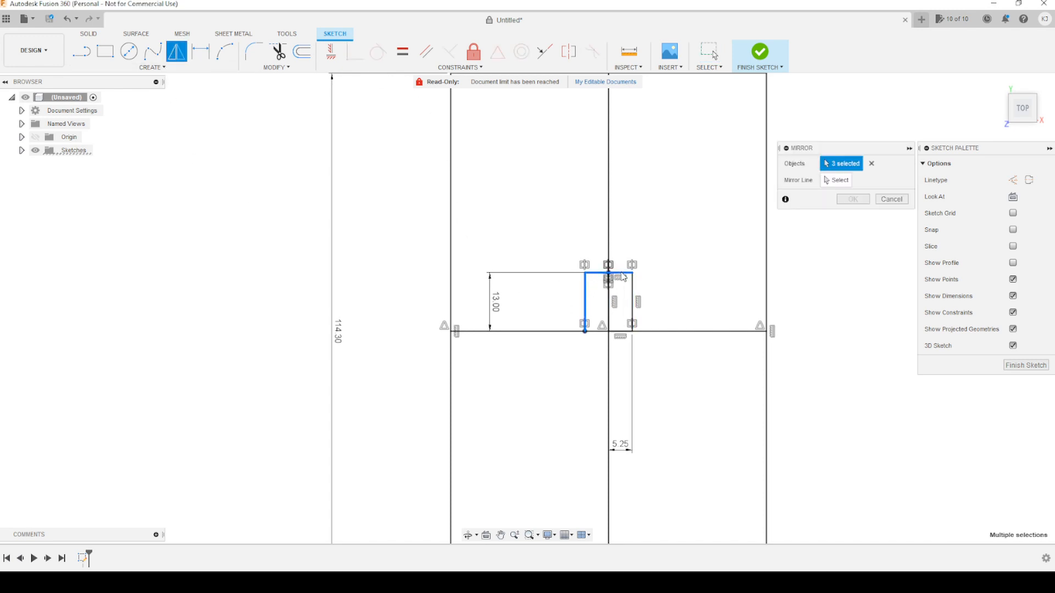
click(633, 288)
click(633, 289)
click(834, 180)
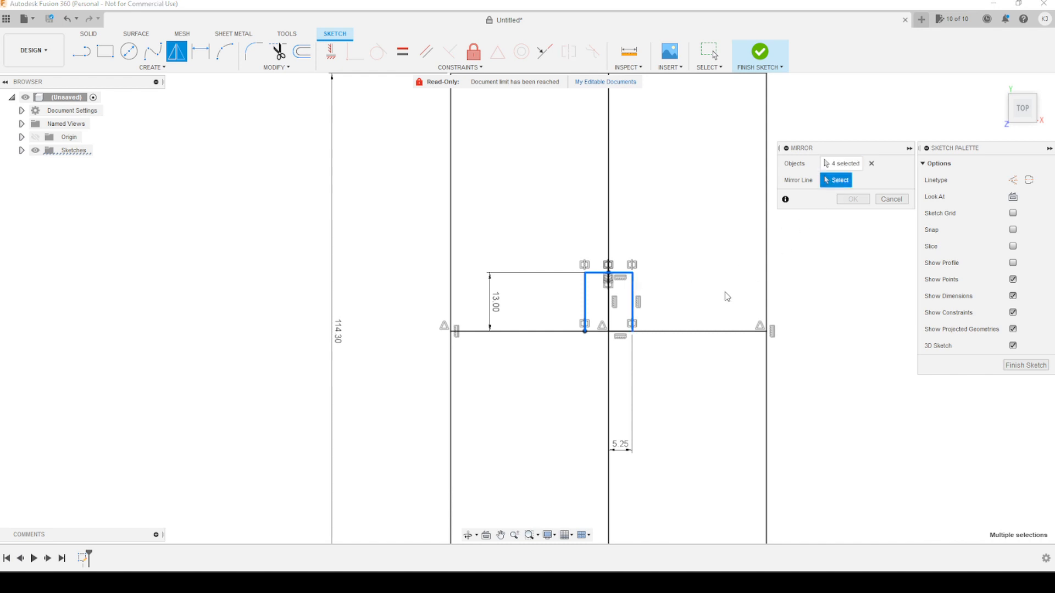
click(624, 333)
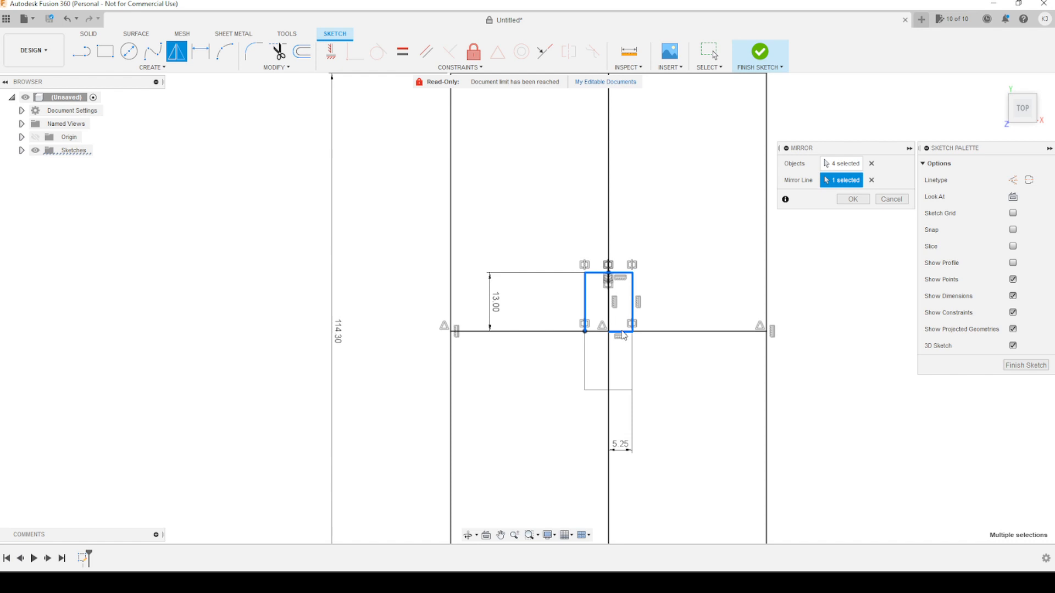
click(853, 199)
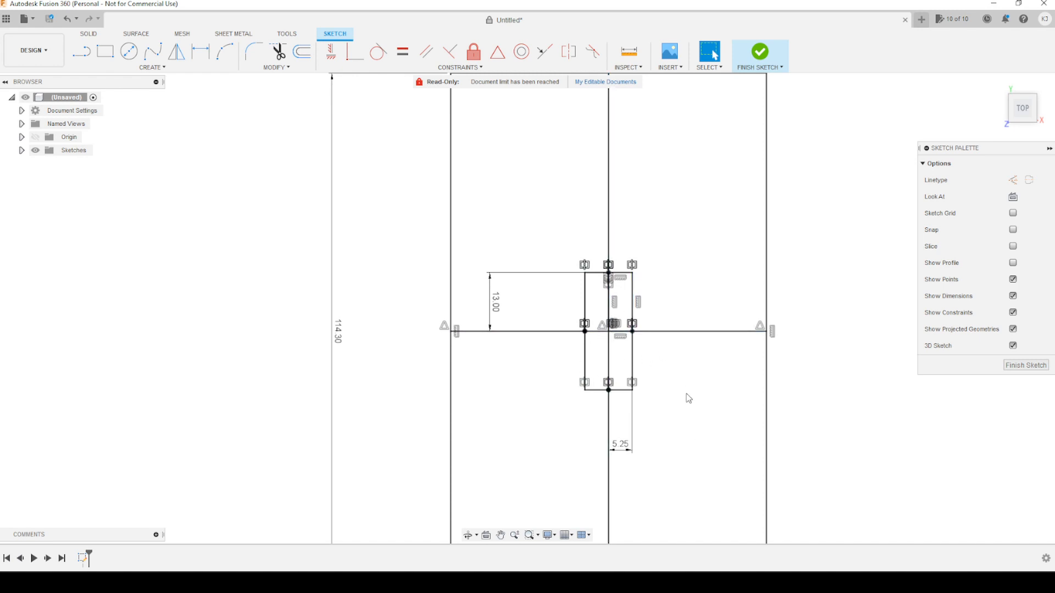
Step: Bring up the reference drawing and the Notepad conversions to check the spacing between the screw holes
scroll(686, 394, down, 2)
middle_drag(781, 412, 671, 395)
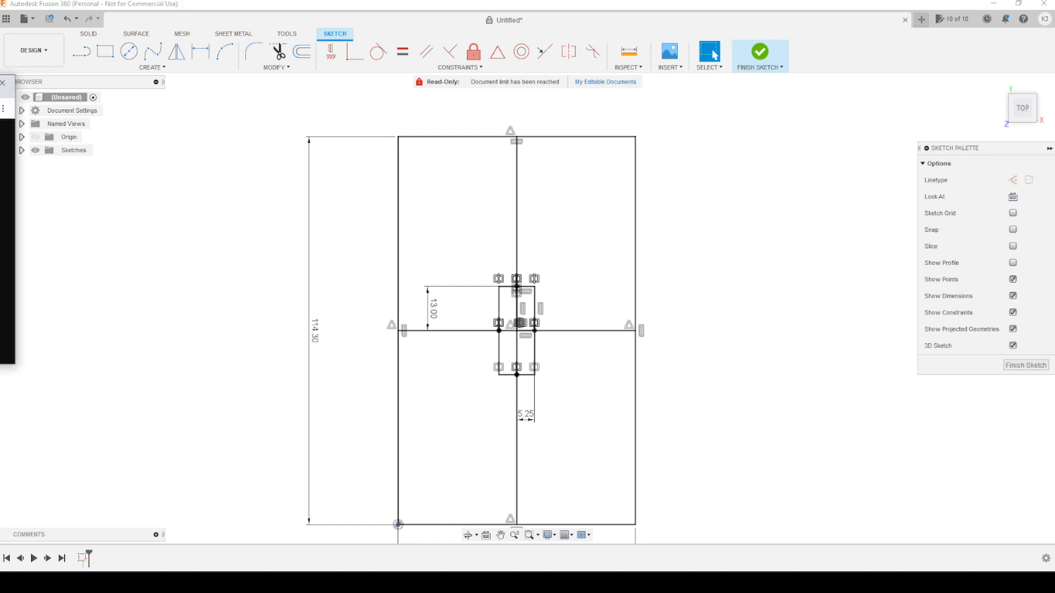
mouse_move(0, 69)
mouse_down()
mouse_move(63, 56)
mouse_move(503, 78)
mouse_move(689, 180)
mouse_up()
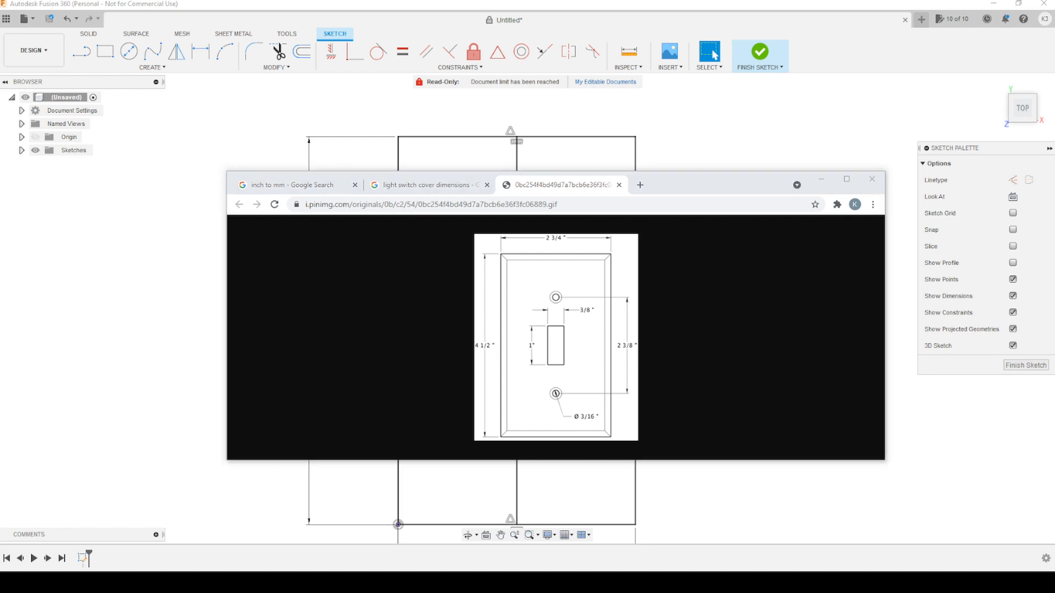
key(alt+Tab)
drag(436, 107, 627, 239)
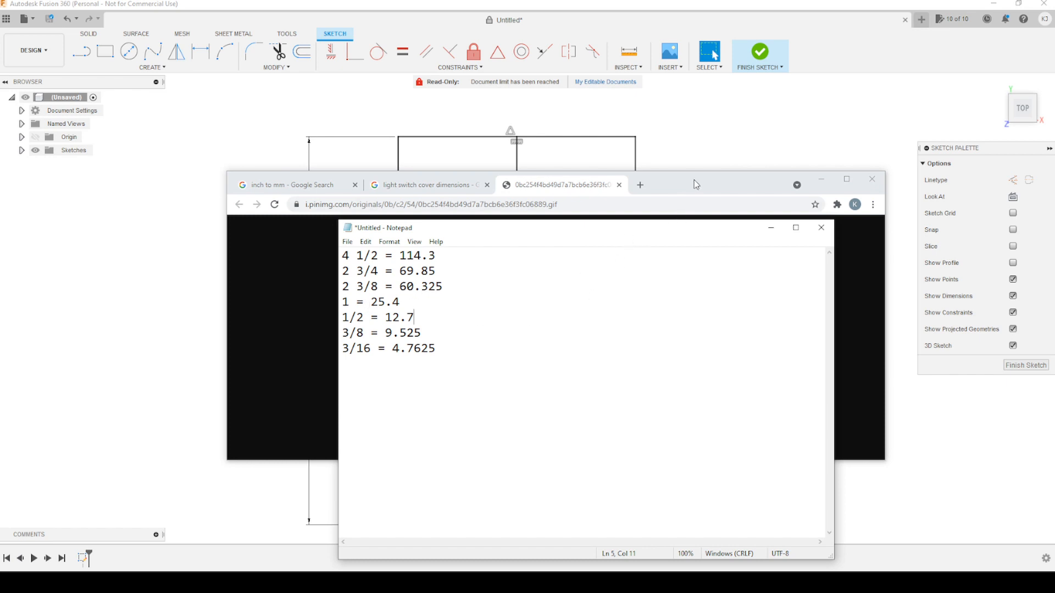
Step: Divide the 60.325 mm screw-hole spacing by 2 in Calculator
click(709, 583)
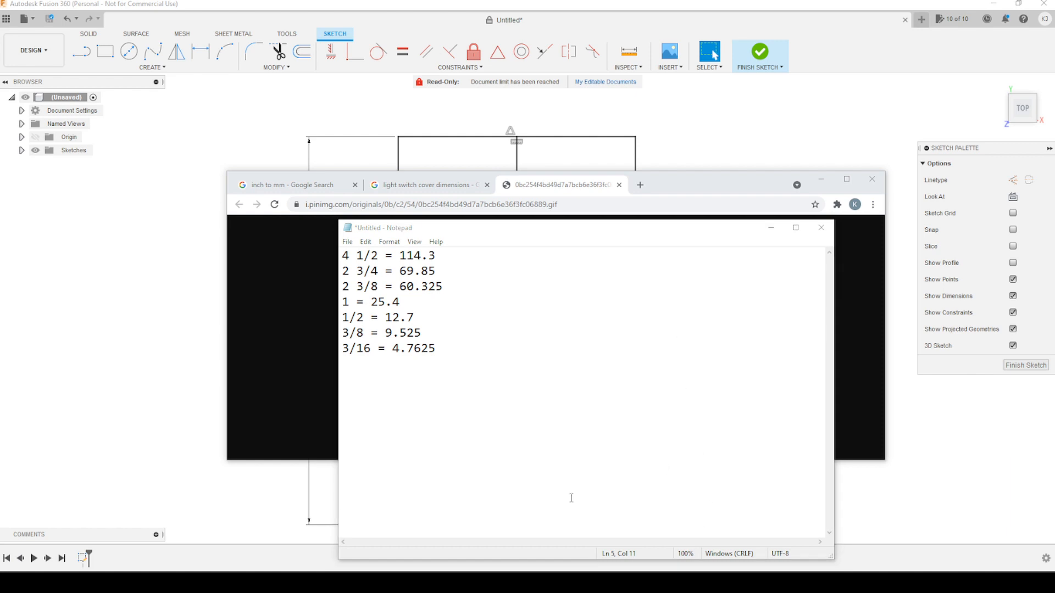
drag(0, 129, 679, 81)
click(732, 294)
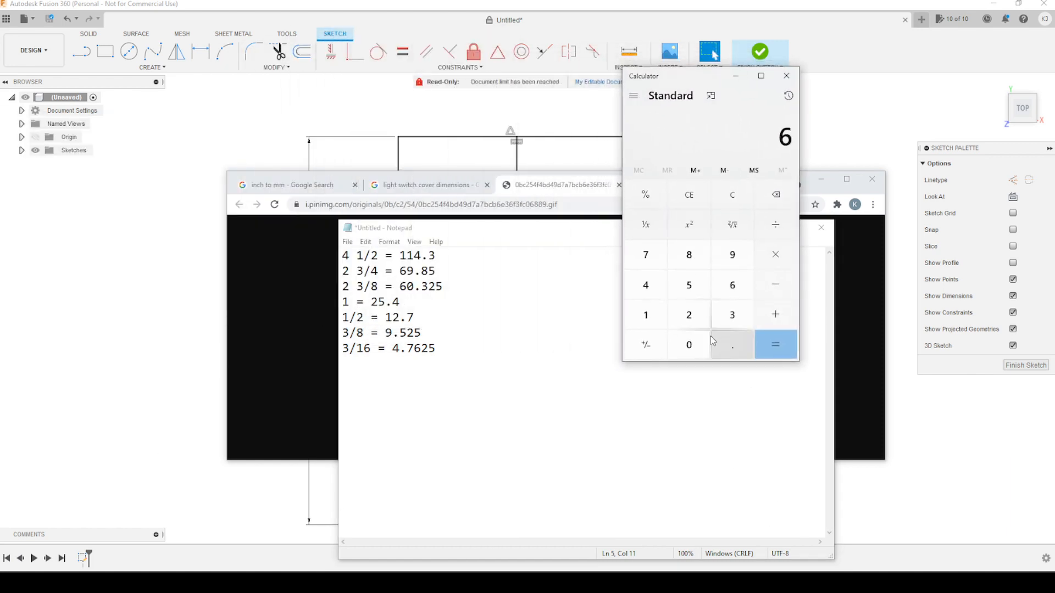
click(689, 345)
click(733, 345)
click(733, 315)
click(699, 324)
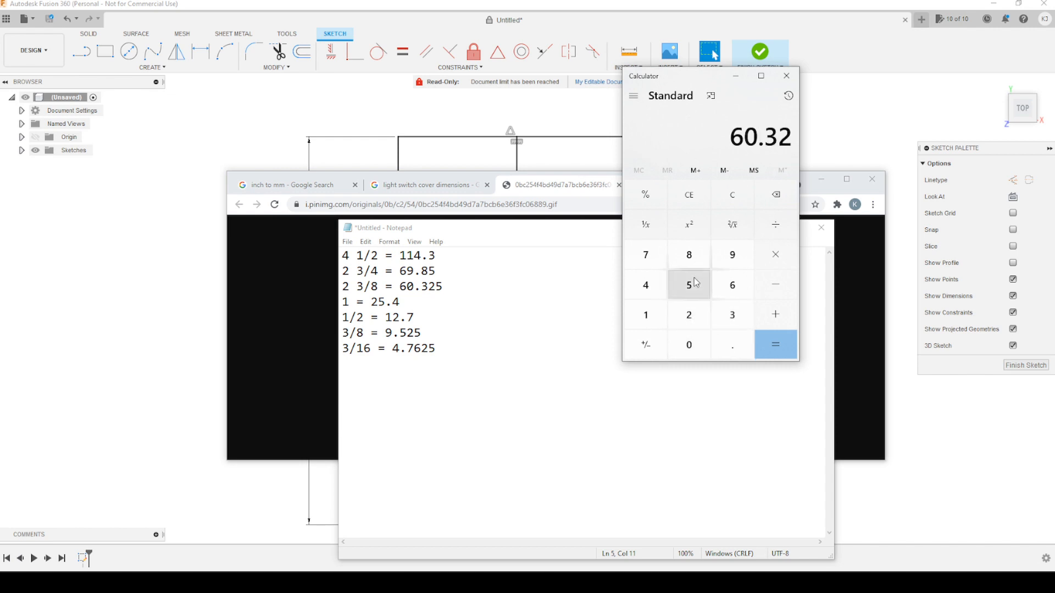
click(689, 284)
click(775, 224)
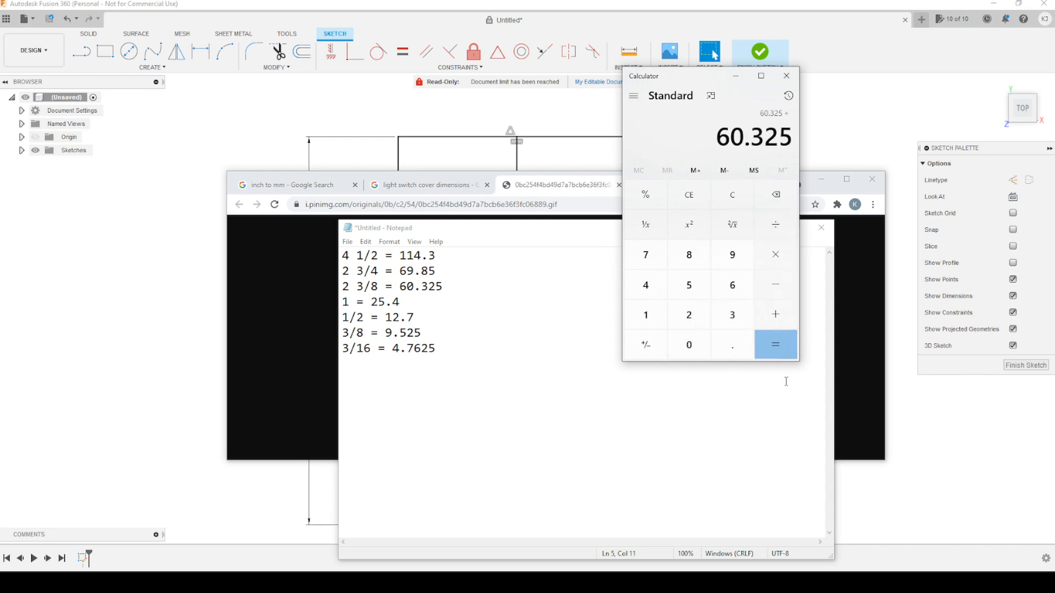
click(689, 316)
click(775, 348)
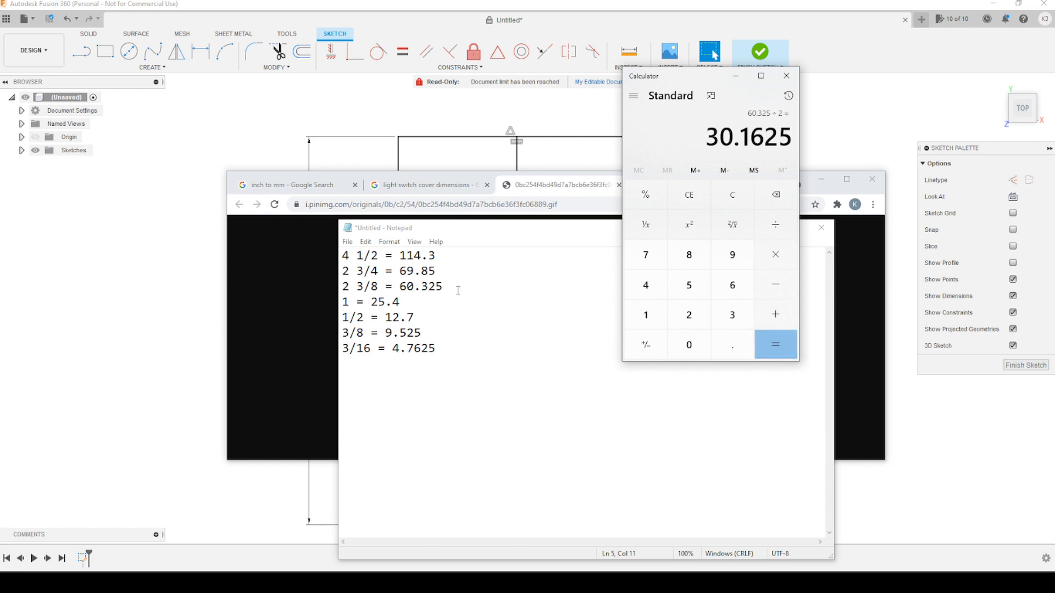
Step: Note 30.1625 below the conversions in Notepad and clear the helper windows away from the Fusion 360 sketch
click(451, 418)
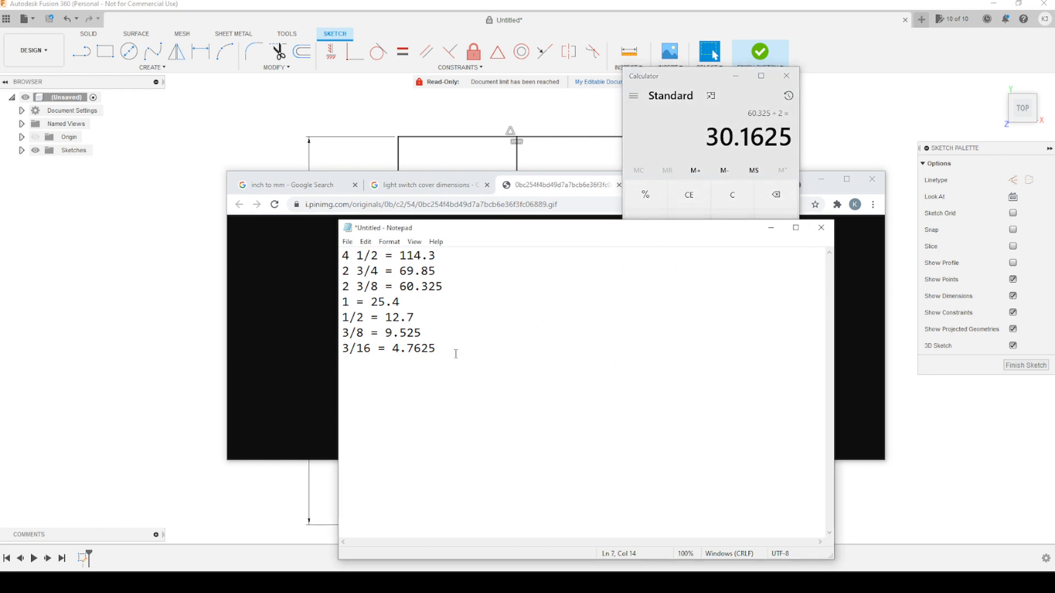
key(Return)
key(Return)
text(30)
text(1625)
key(Return)
click(734, 77)
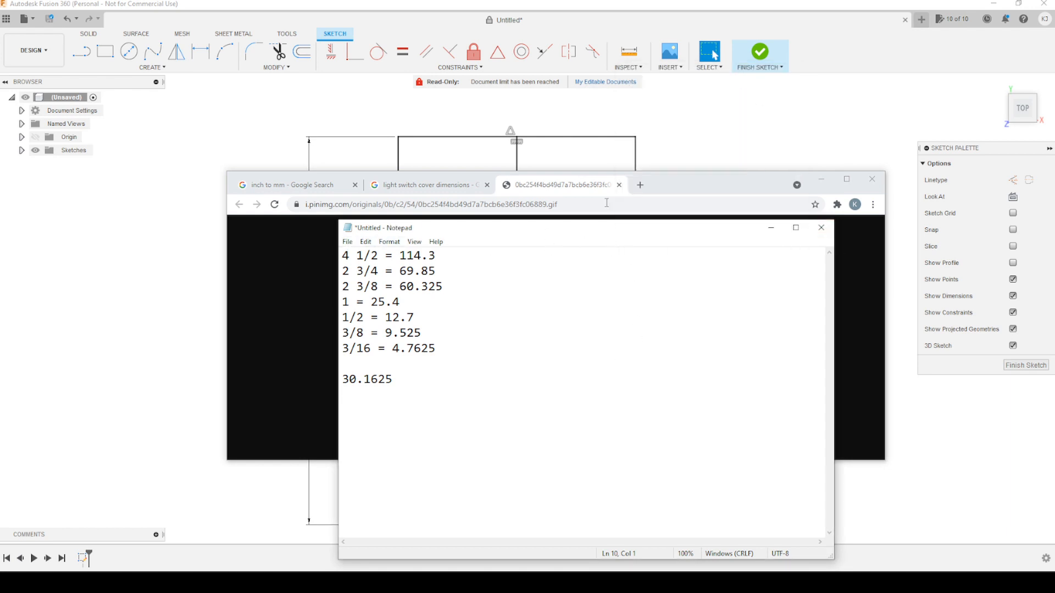
click(821, 180)
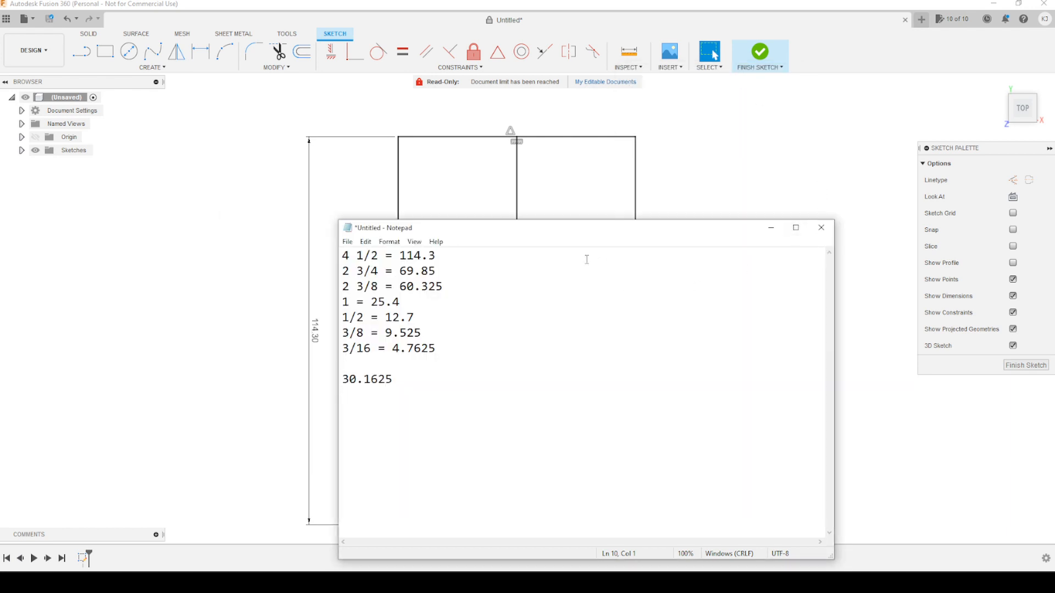
mouse_move(569, 238)
mouse_down()
mouse_move(483, 225)
mouse_move(0, 217)
mouse_move(0, 158)
mouse_up()
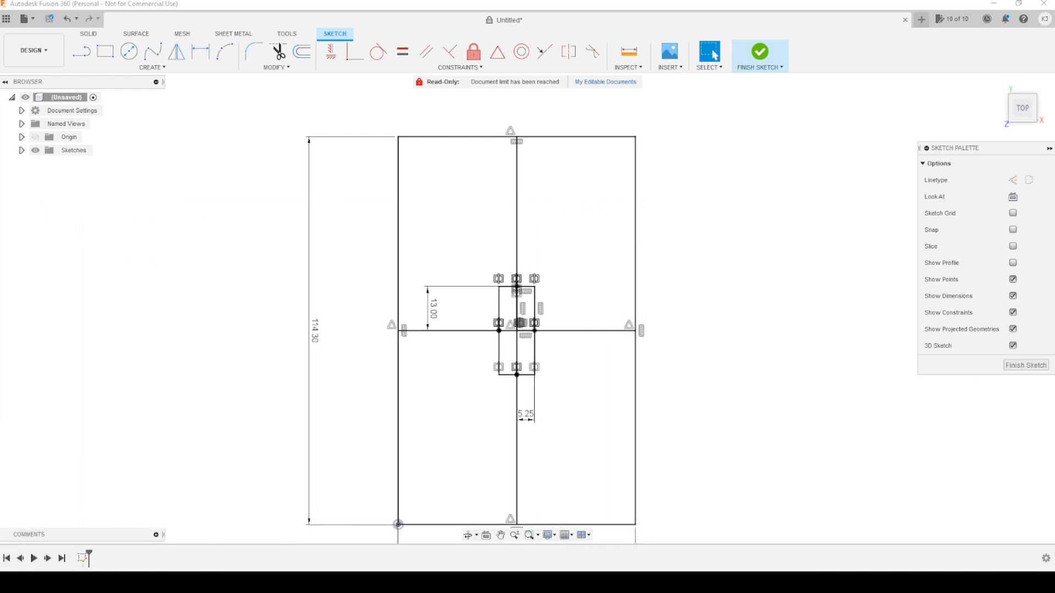
Step: Draw a 5 mm center-diameter circle on the vertical centre line, above the switch opening, as the upper screw hole
click(128, 51)
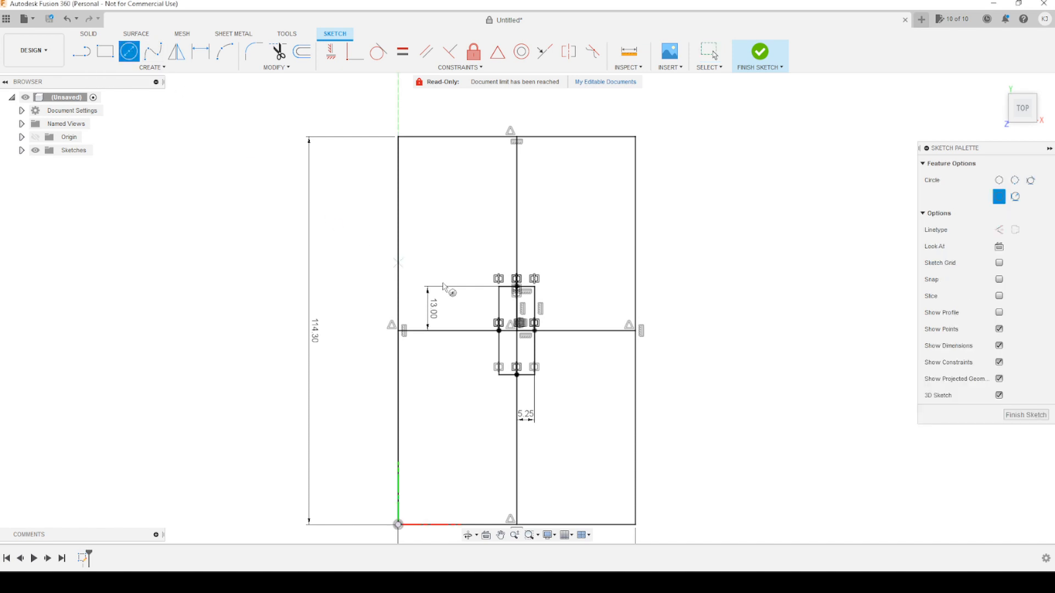
click(517, 239)
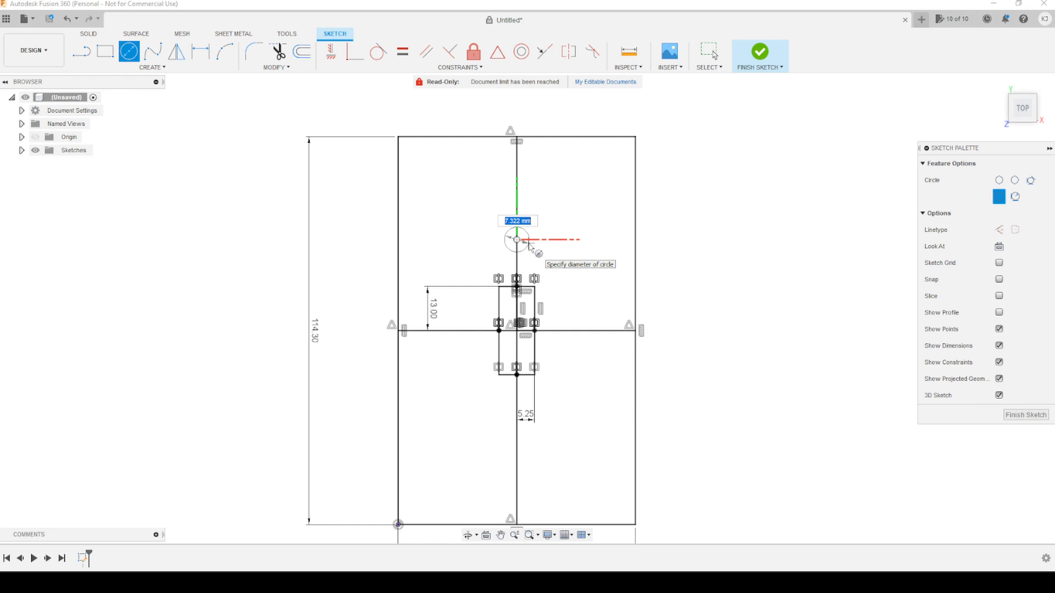
text(4)
key(Return)
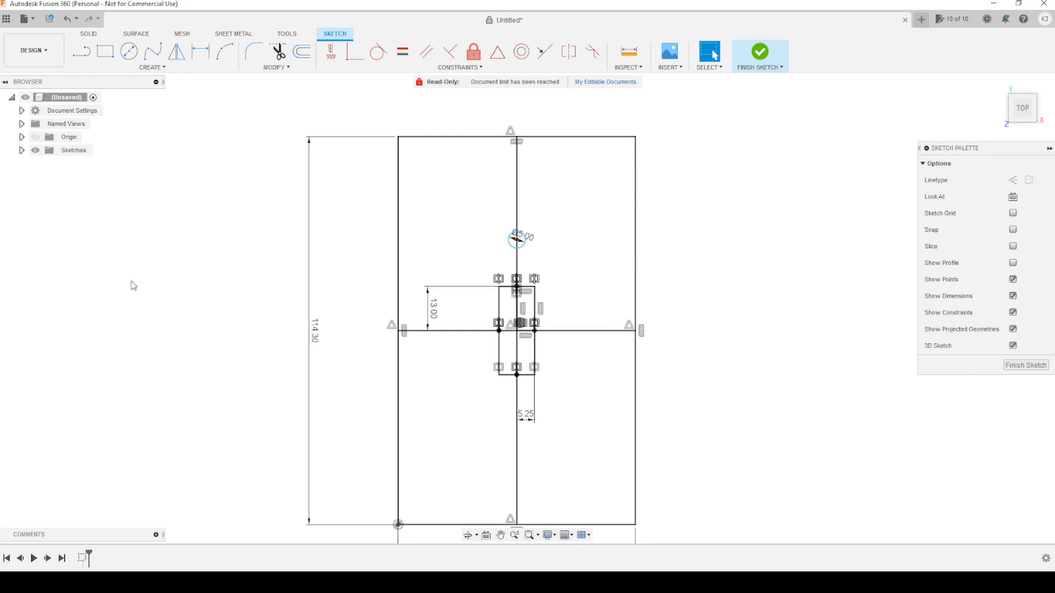
Step: Dimension the upper screw hole's centre to 30.1625 mm from the horizontal centre line
click(545, 330)
click(201, 48)
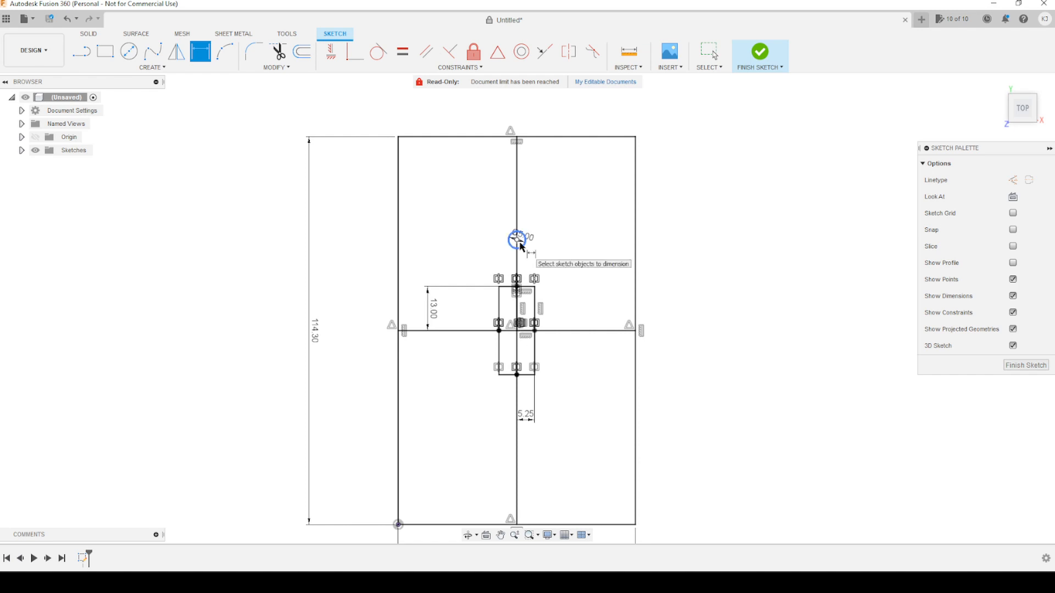
click(202, 58)
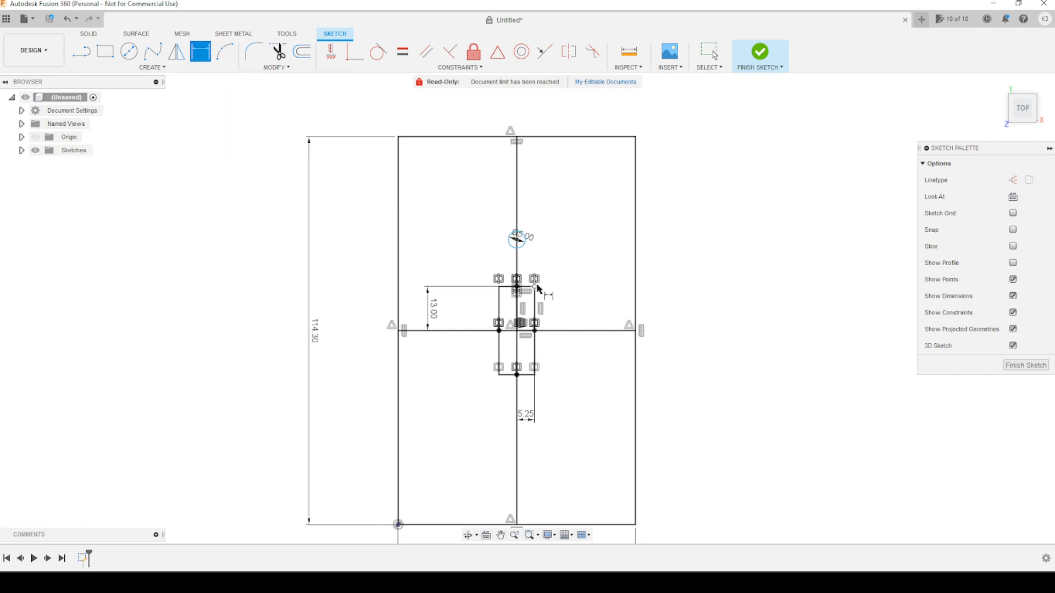
click(517, 239)
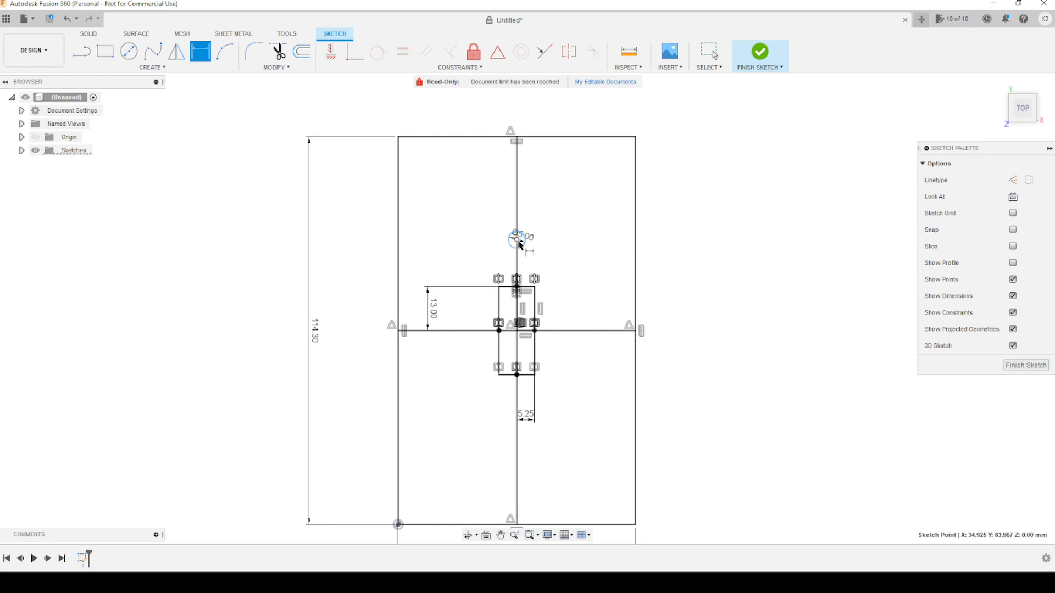
click(547, 330)
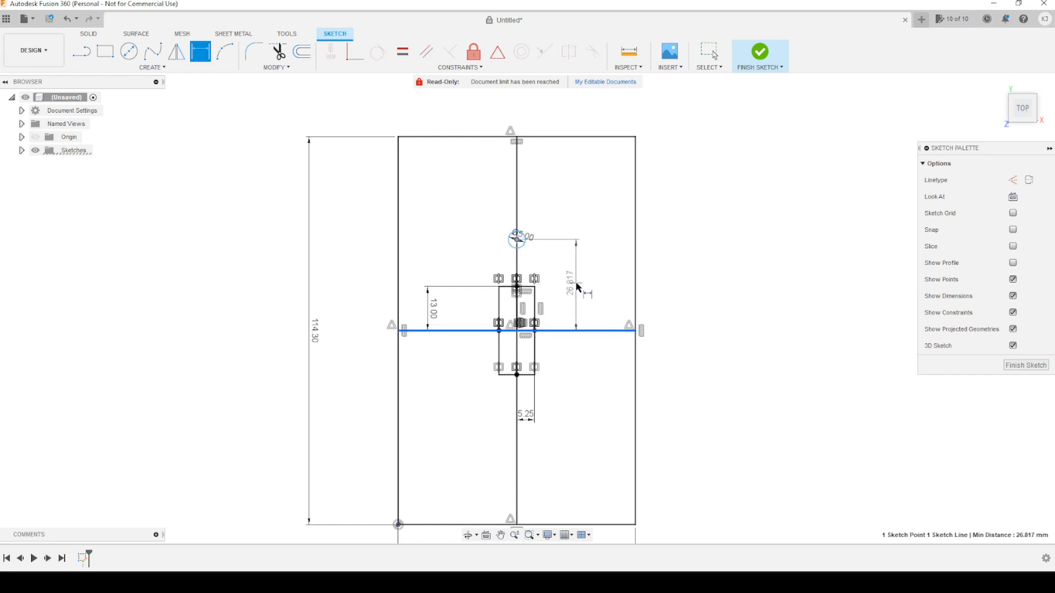
click(578, 287)
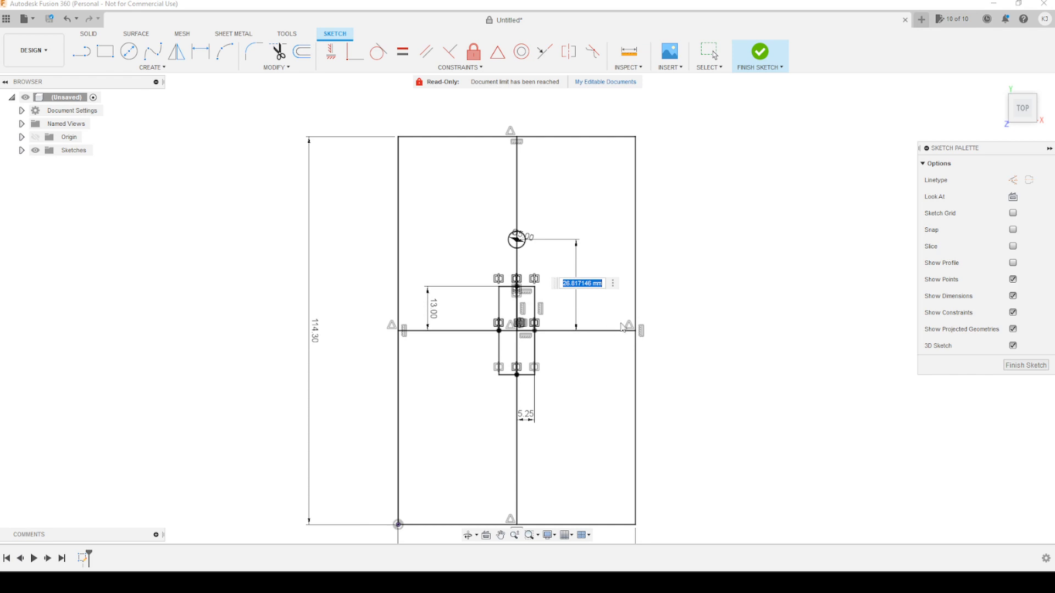
text(30.1625)
key(Return)
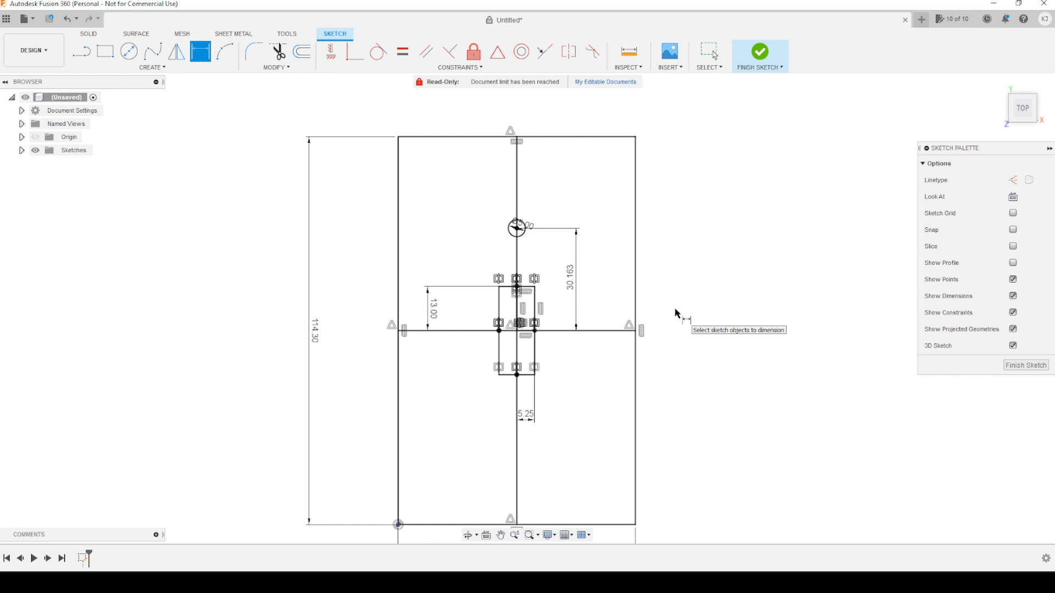
Step: Mirror the upper screw hole's centre point about the horizontal centre line
click(176, 53)
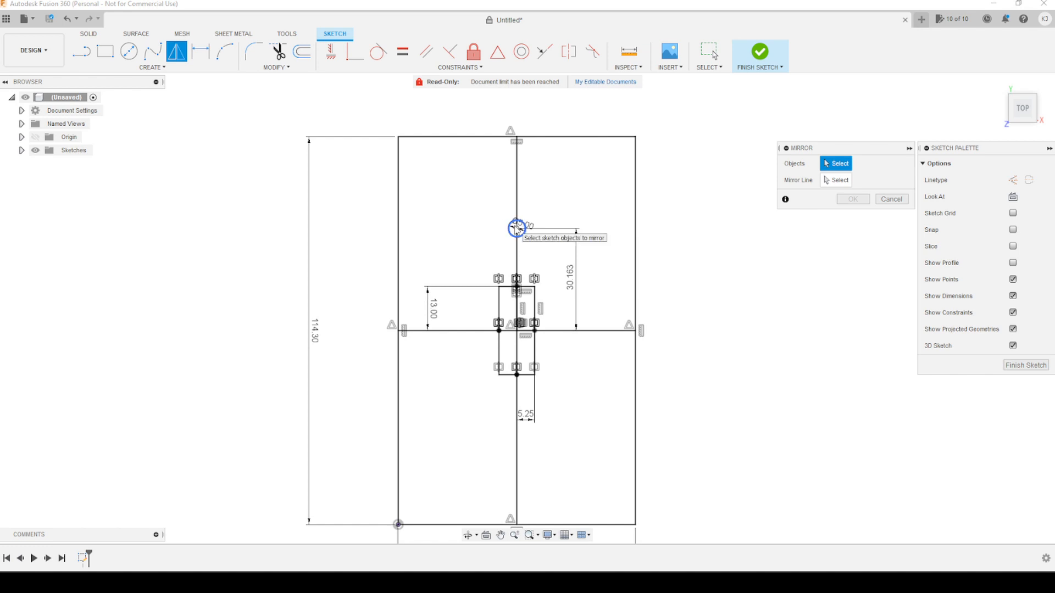
click(517, 228)
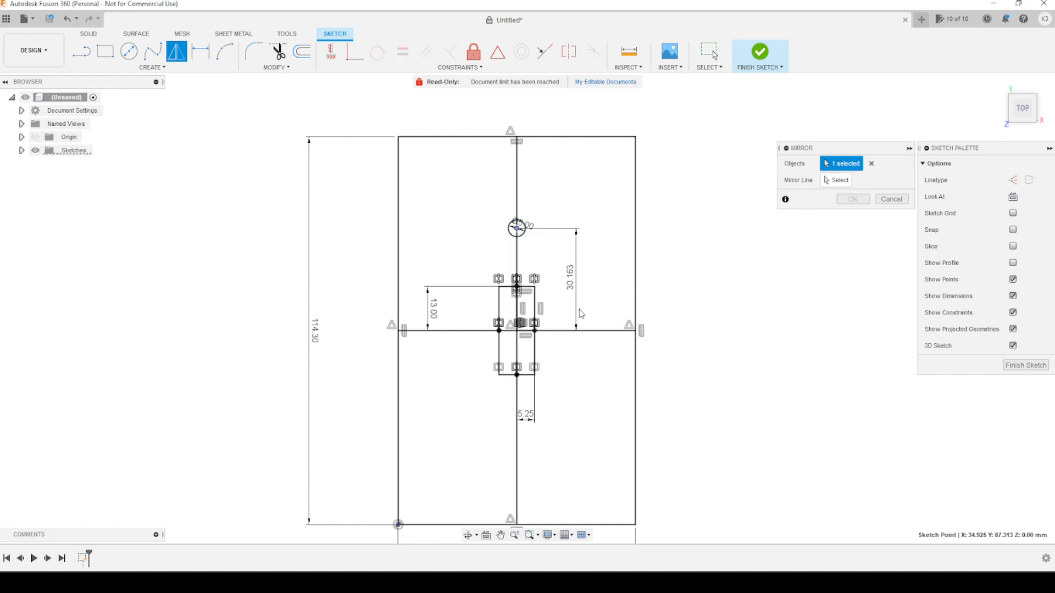
click(835, 180)
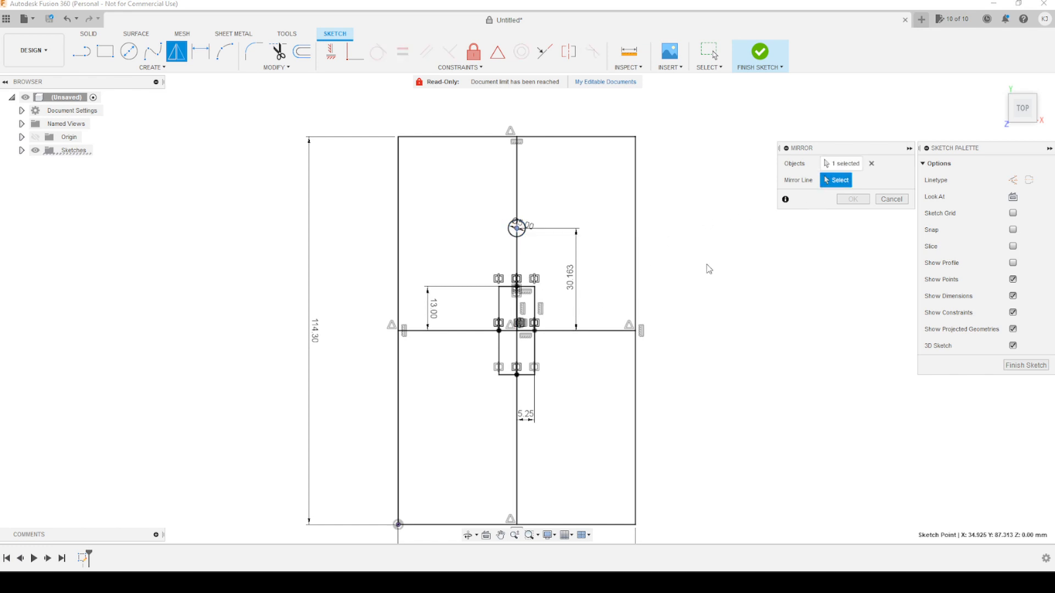
click(555, 331)
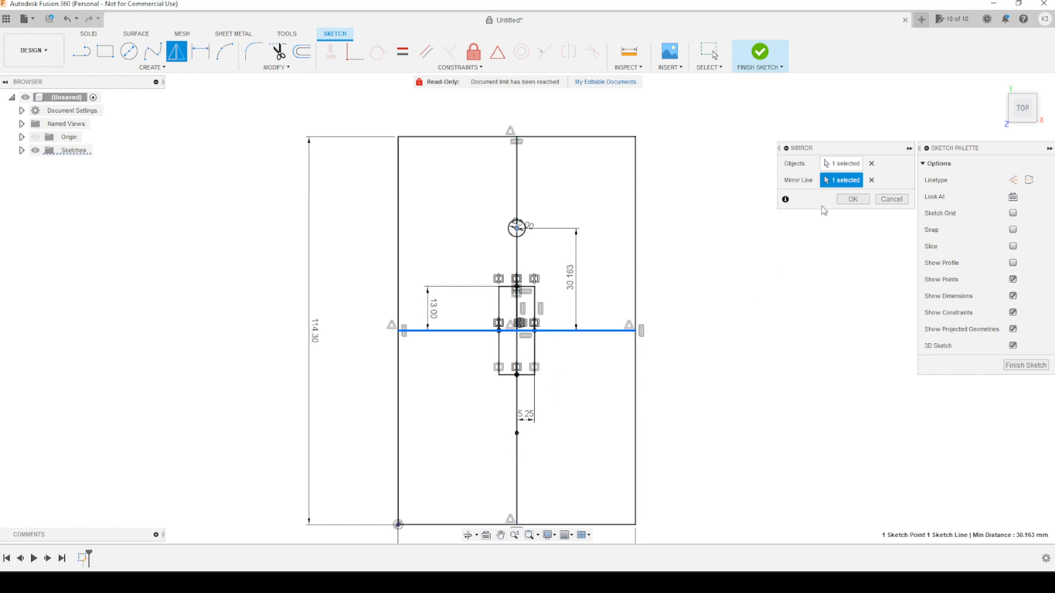
click(854, 199)
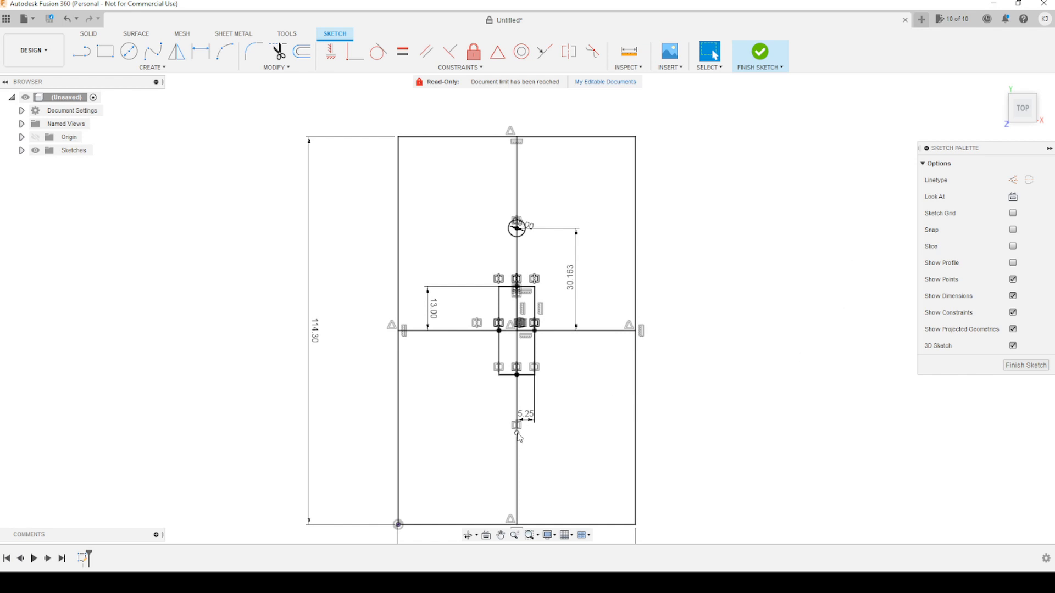
Step: Draw a 5 mm center-diameter circle on the mirrored point below the switch opening as the lower screw hole
click(129, 52)
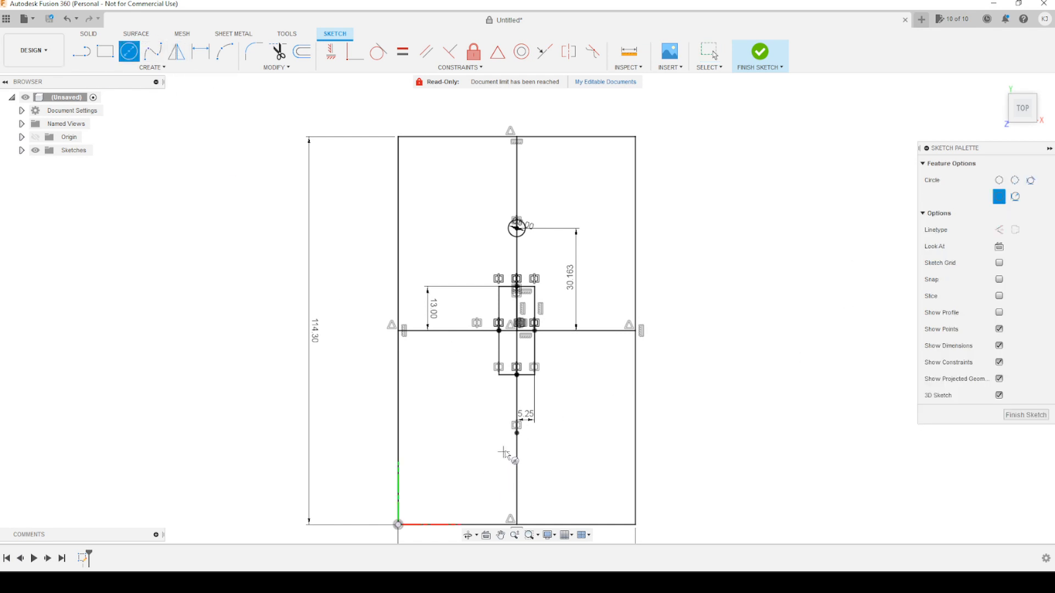
click(516, 433)
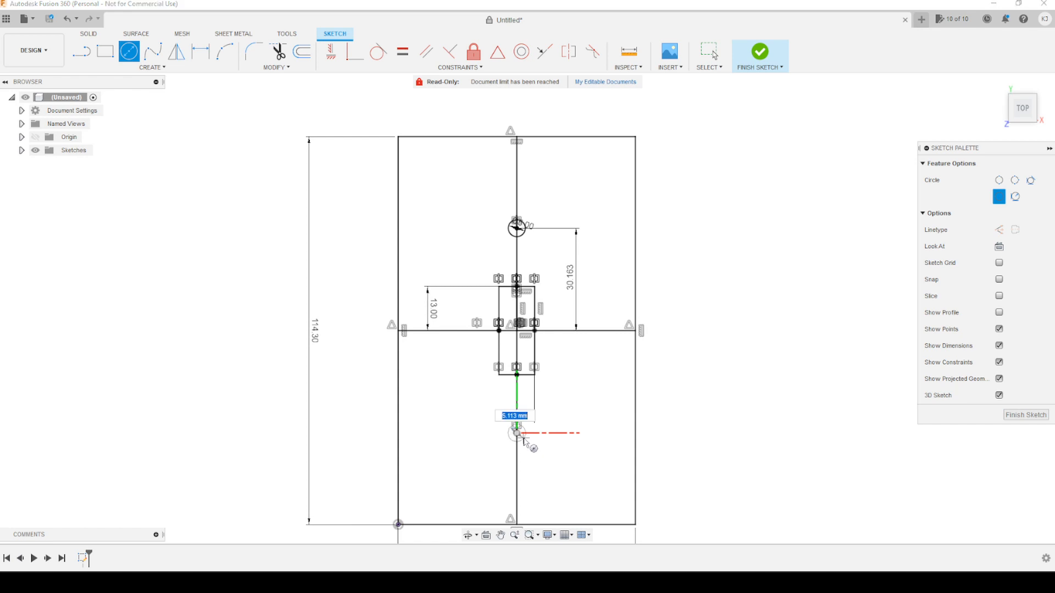
text(5.25)
key(Return)
key(Escape)
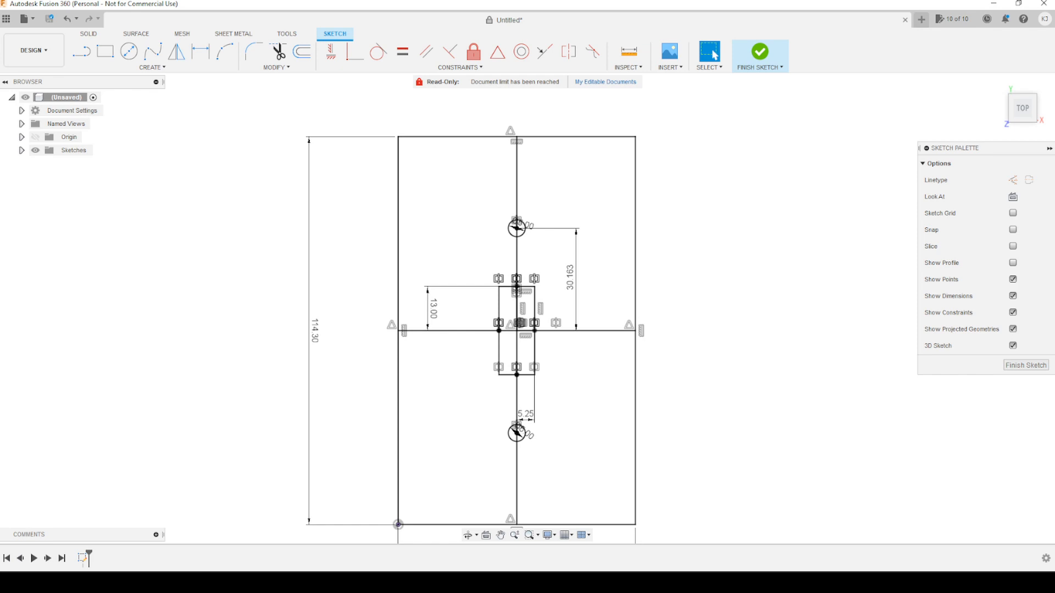
Step: Measure the centre-to-centre distance between the upper and lower screw holes with a trial dimension, without keeping it
click(200, 51)
click(517, 228)
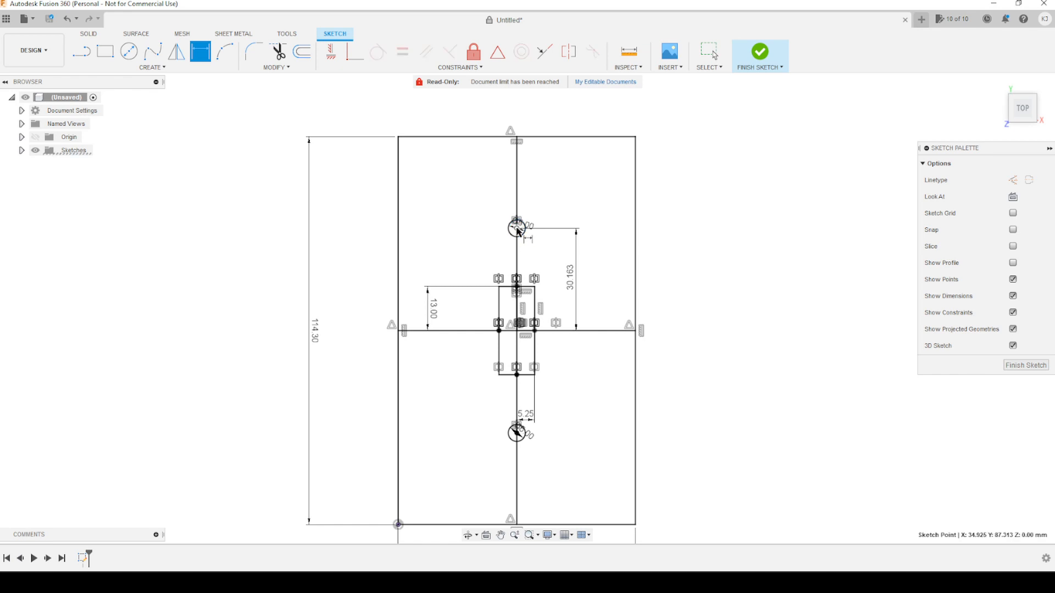
click(517, 434)
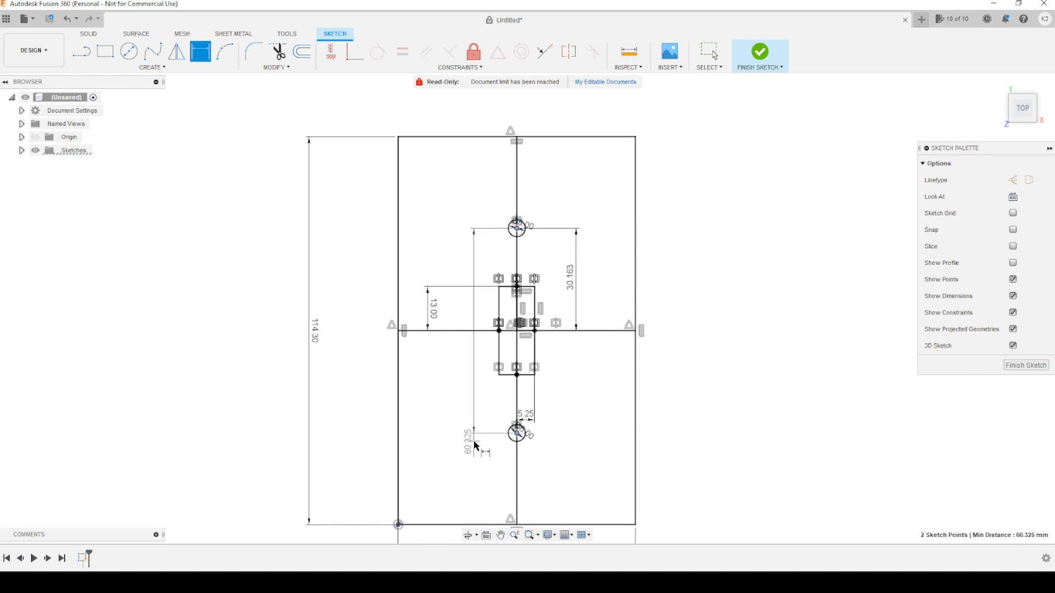
click(470, 450)
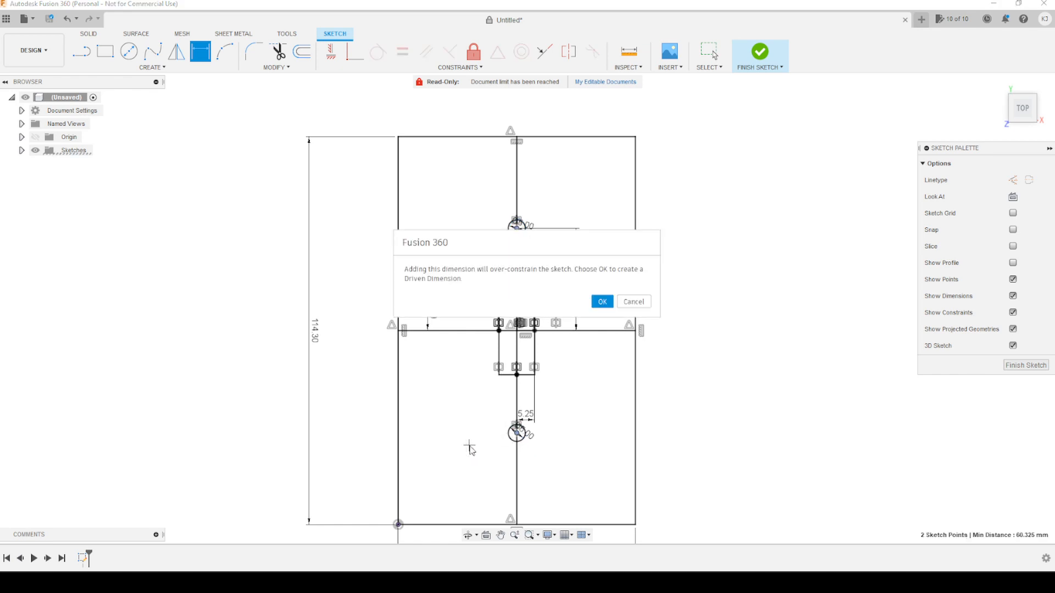
click(633, 301)
click(204, 58)
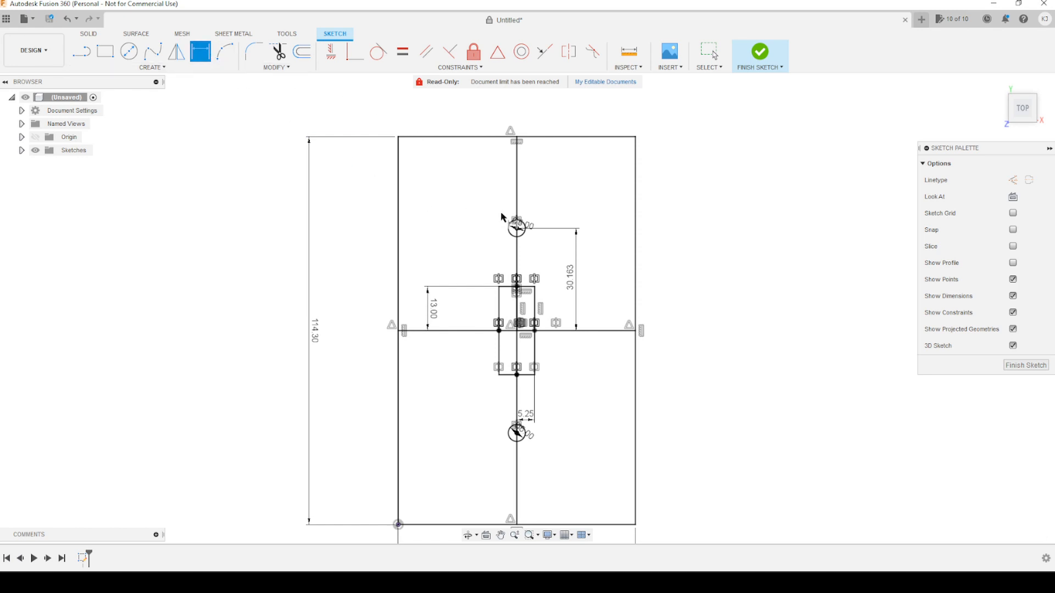
click(525, 435)
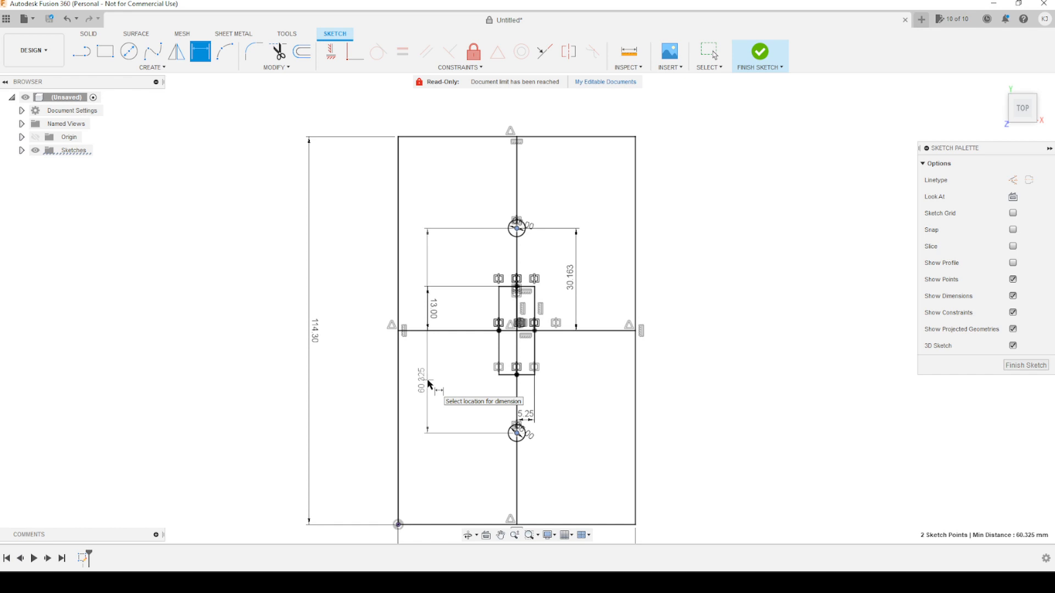
key(Escape)
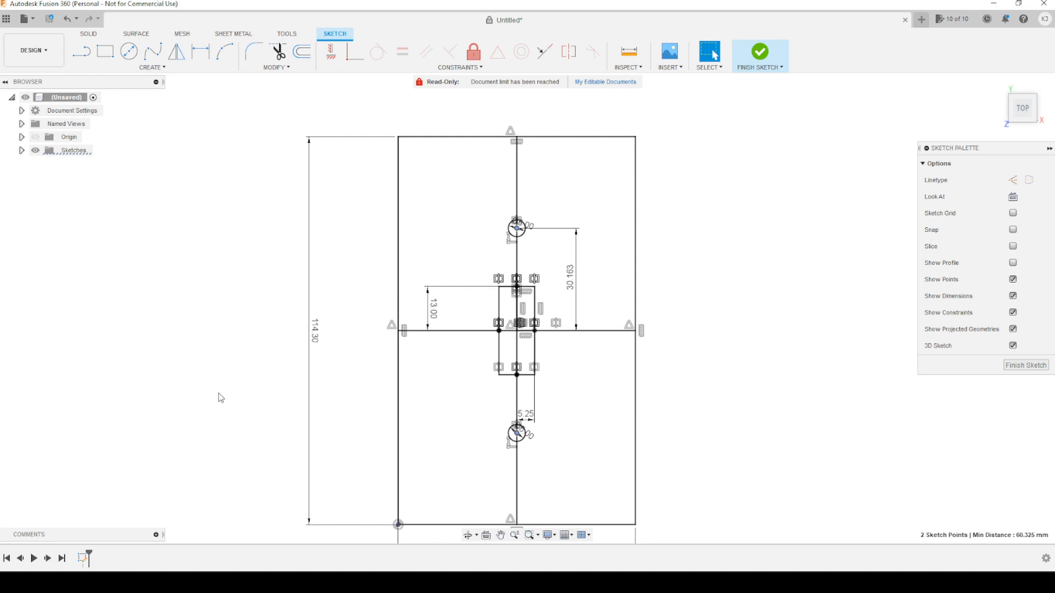
Step: Switch to the browser, check the sketch against the light switch cover reference drawing, and return to Fusion 360
key(alt+Tab)
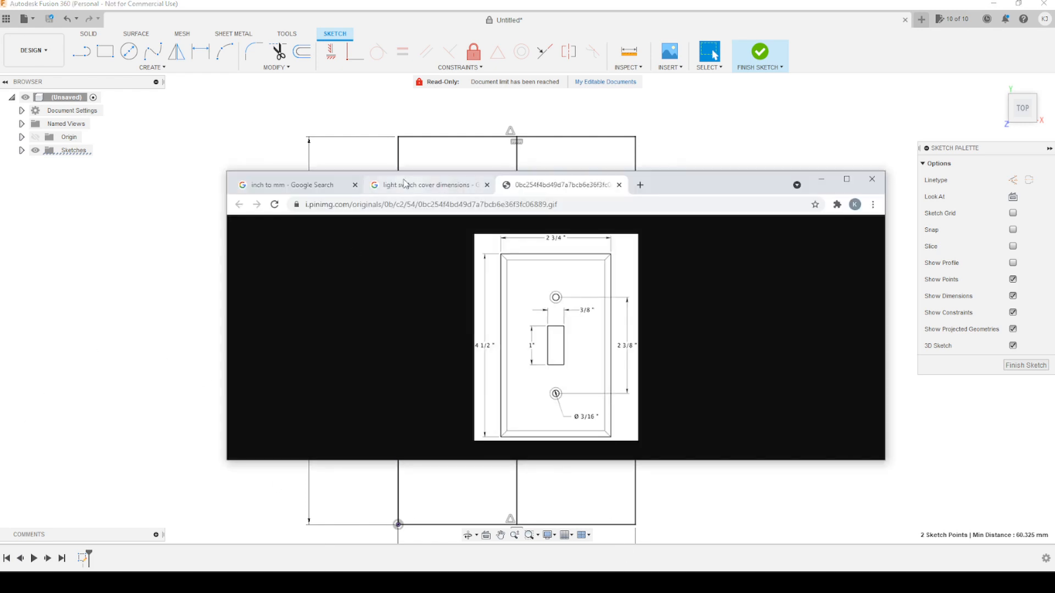
mouse_move(701, 178)
mouse_down()
mouse_move(568, 50)
mouse_move(553, 50)
mouse_up()
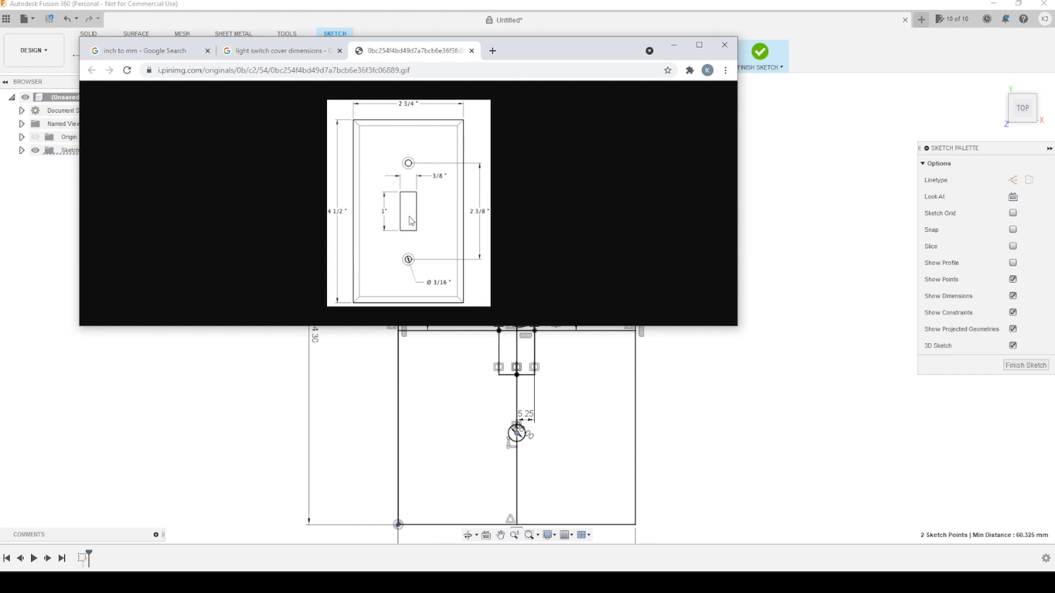
click(680, 52)
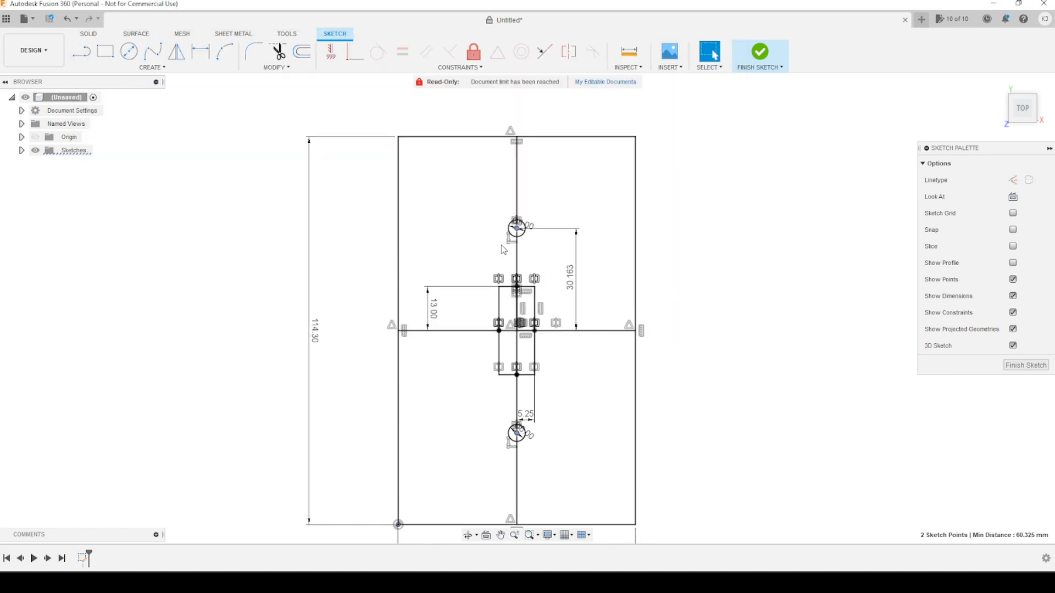
Step: Trim the vertical and horizontal centre-line segments inside the rectangular switch opening
key(t)
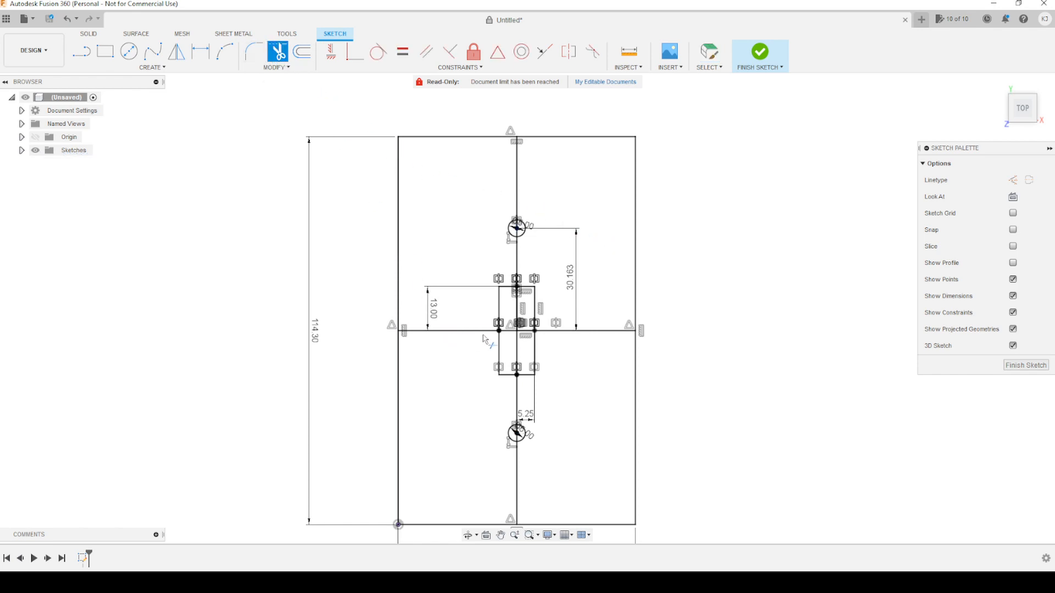
click(517, 311)
click(525, 331)
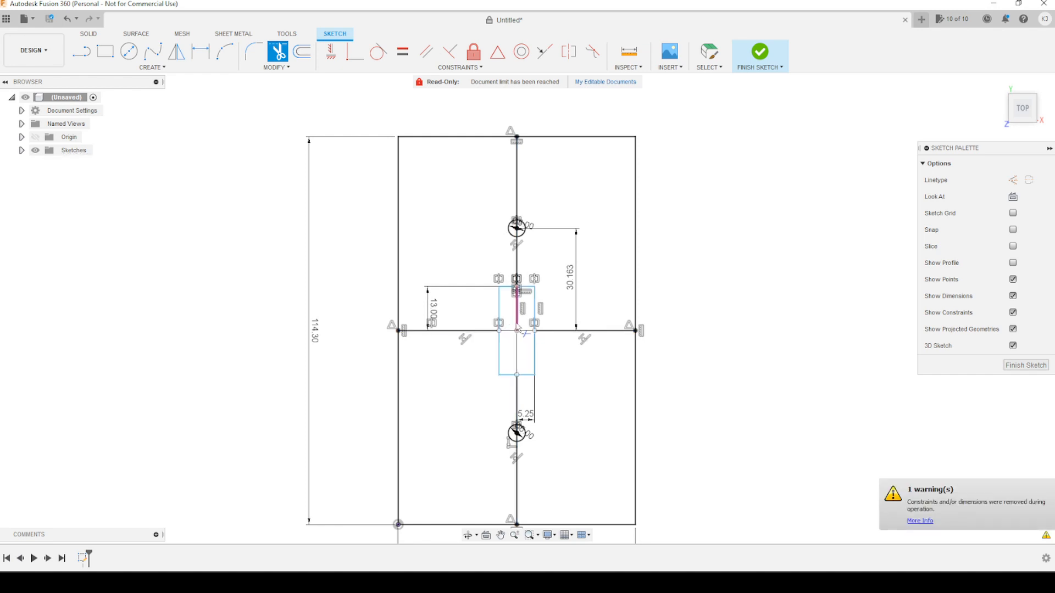
click(517, 325)
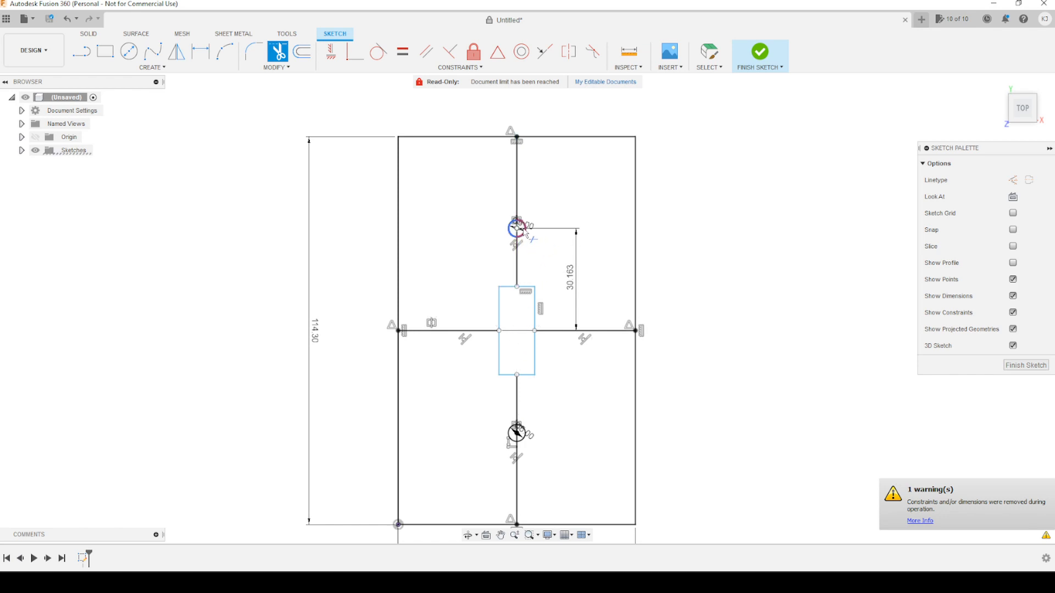
Step: Trim the vertical centre-line segments that cross the inside of the upper and lower screw holes
scroll(519, 237, down, 1)
scroll(518, 232, up, 5)
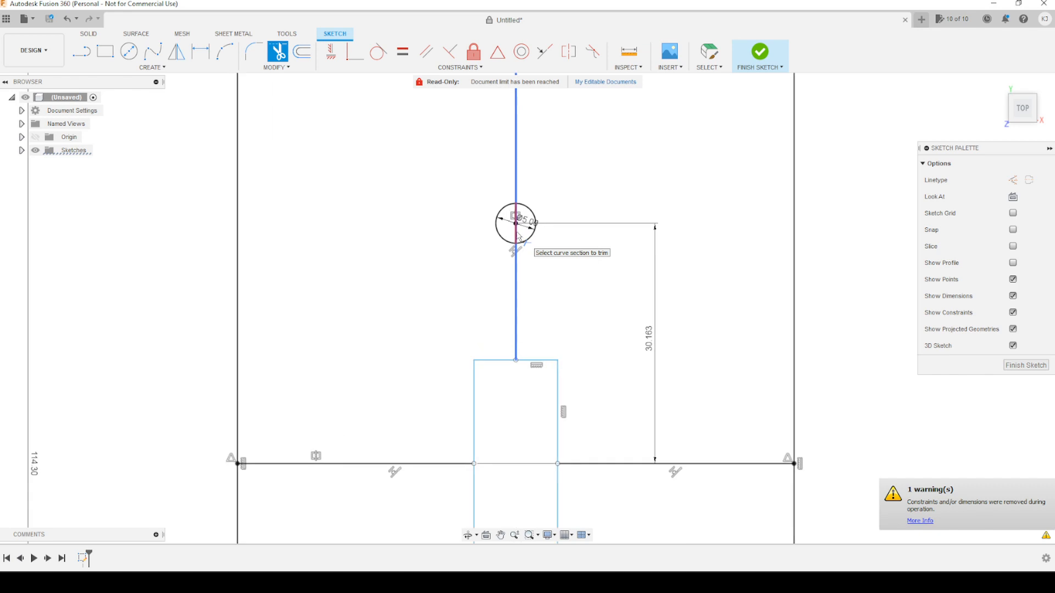
click(517, 234)
scroll(547, 308, down, 5)
middle_drag(586, 373, 639, 135)
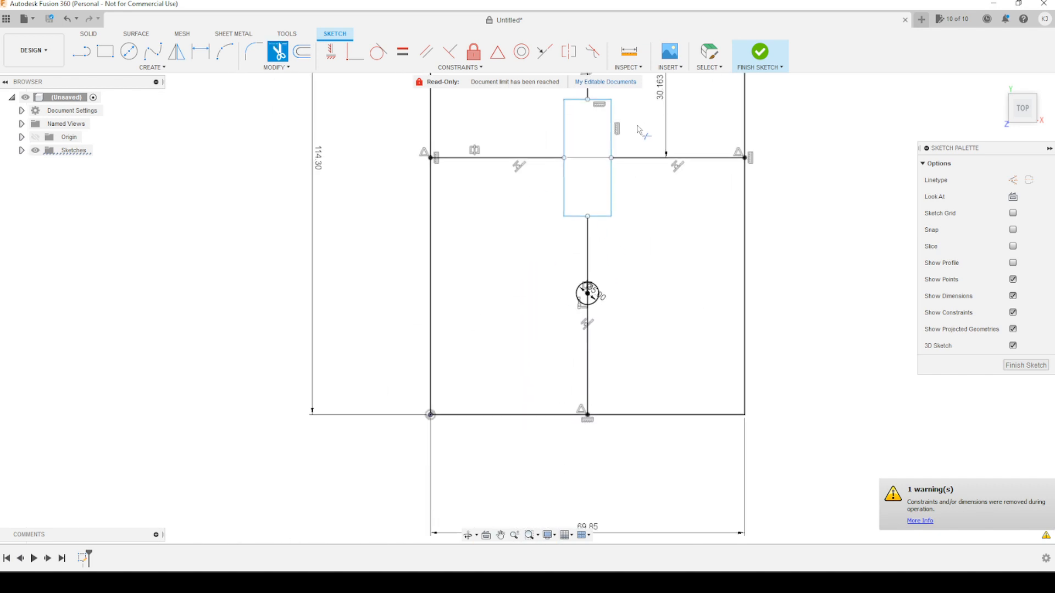
scroll(624, 292, up, 4)
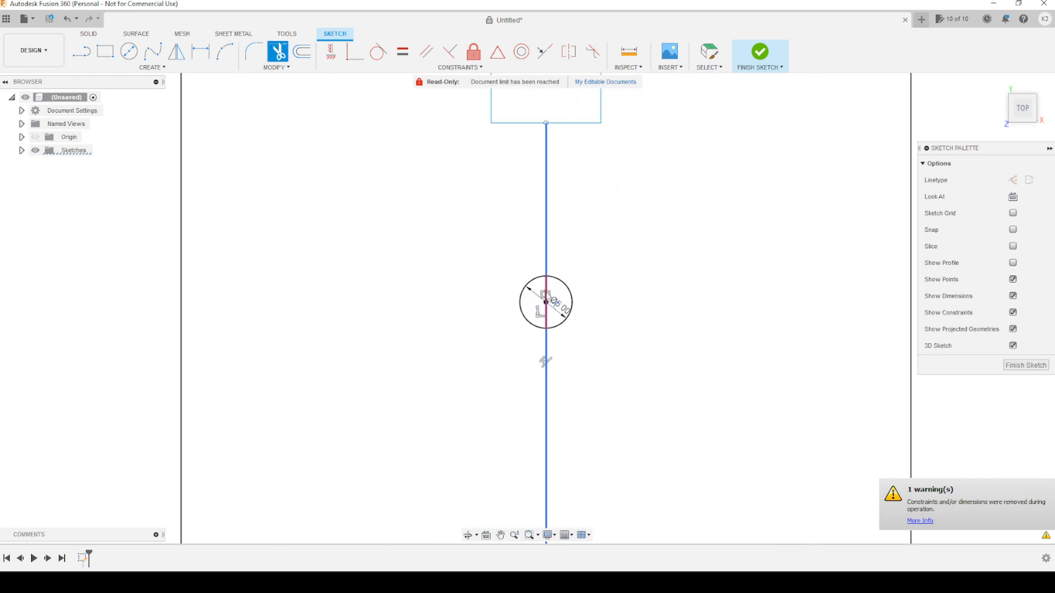
click(545, 297)
scroll(604, 340, down, 6)
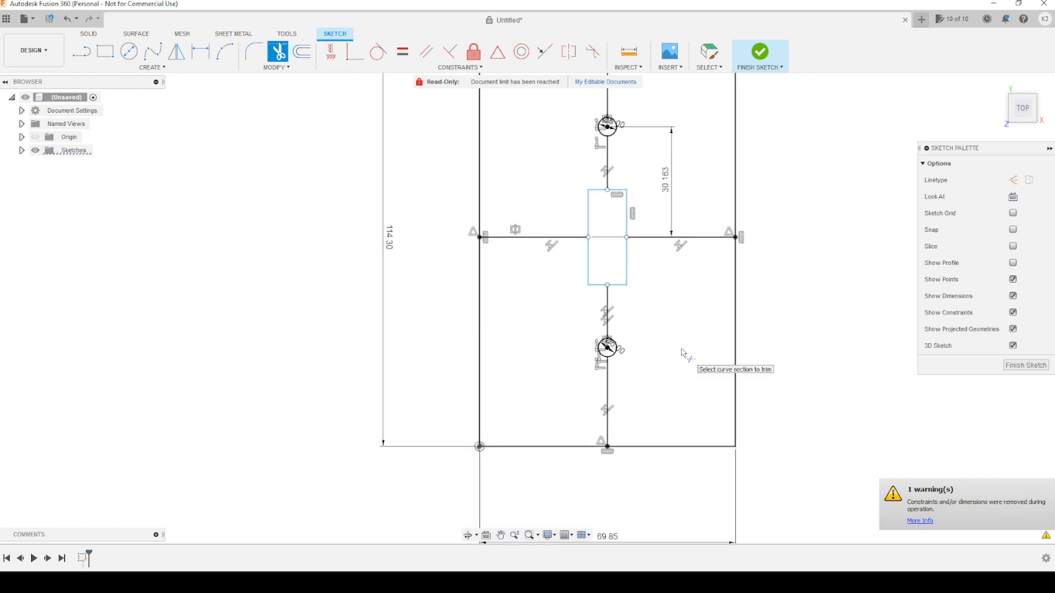
Step: Trim away all remaining centre-line segments outside the switch opening and screw holes, and hide the sketch dimensions
mouse_move(683, 355)
middle_down()
mouse_move(651, 372)
mouse_move(631, 431)
middle_up()
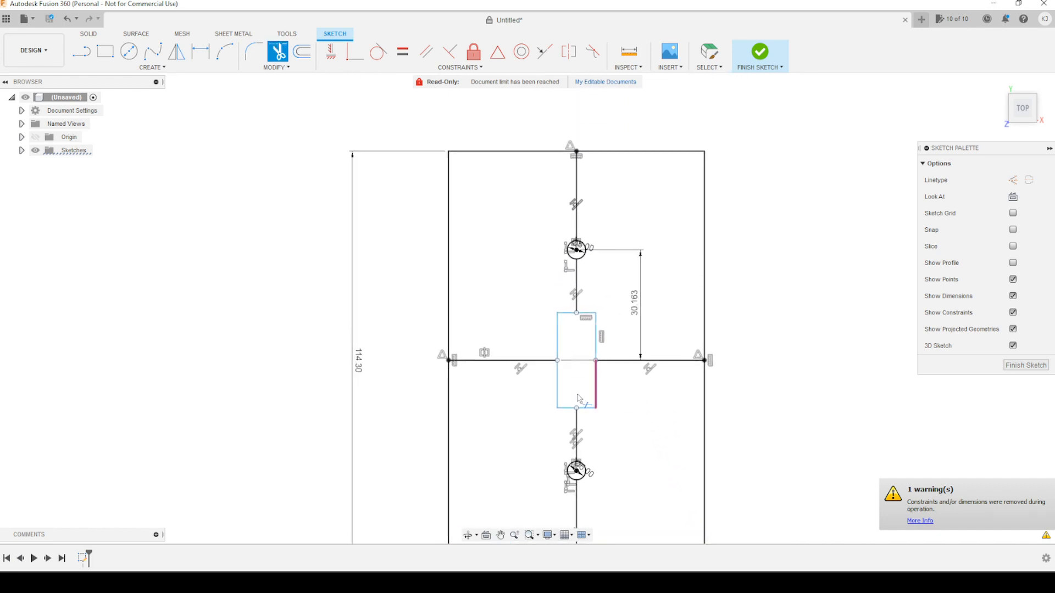
click(527, 361)
click(624, 360)
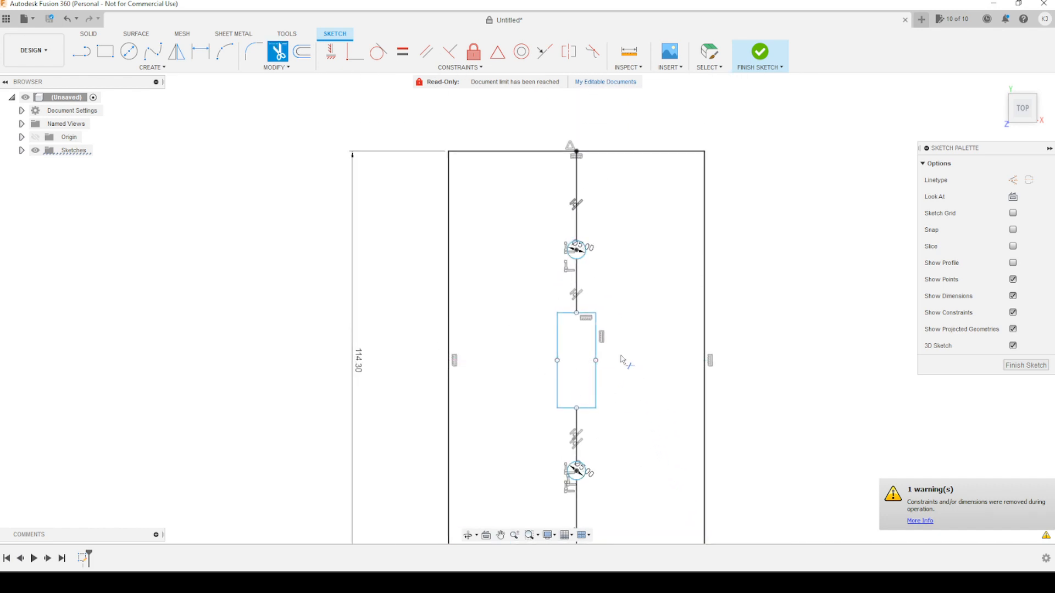
click(576, 283)
click(576, 200)
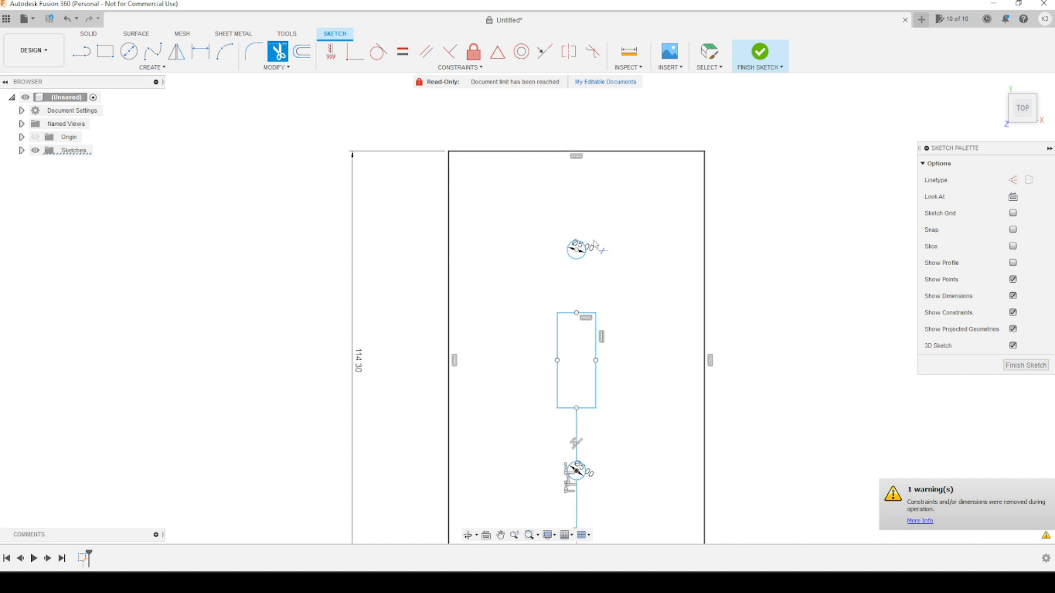
click(576, 440)
middle_drag(616, 438, 618, 288)
click(578, 369)
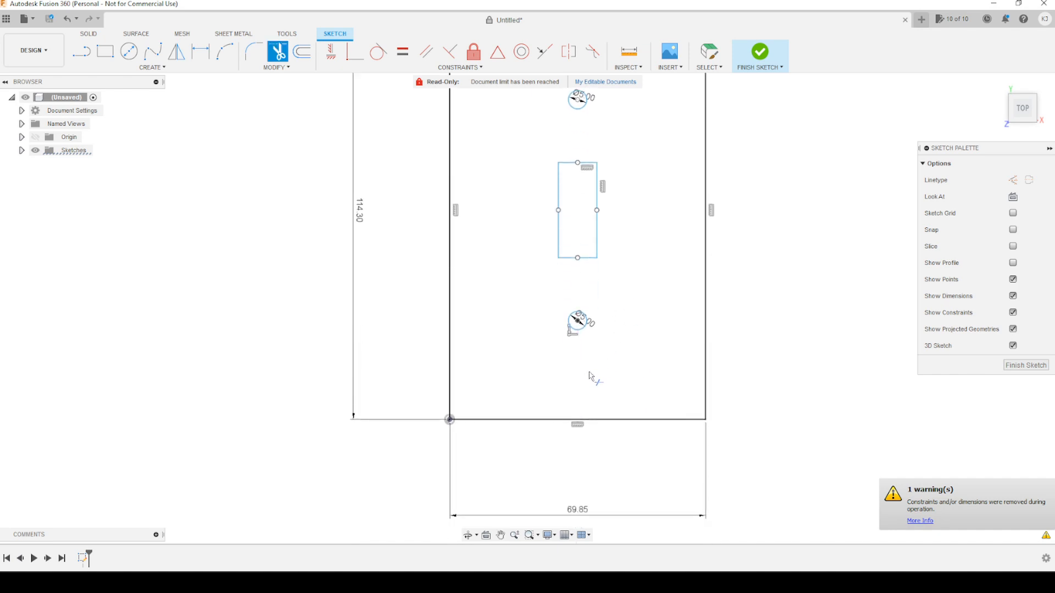
scroll(892, 381, down, 3)
mouse_move(872, 366)
middle_down()
mouse_move(758, 391)
mouse_move(723, 376)
middle_up()
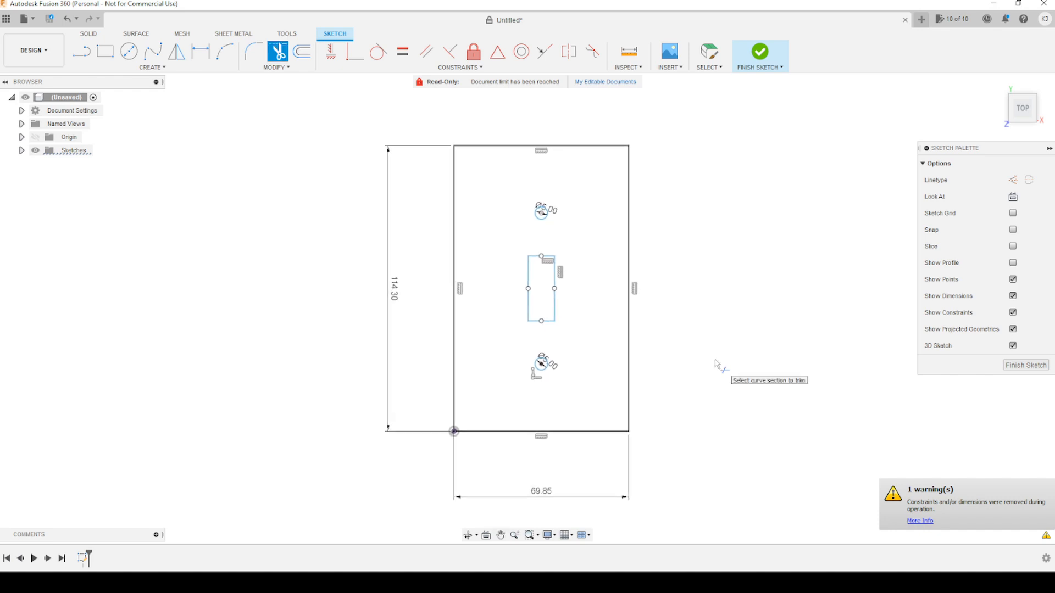
click(1013, 296)
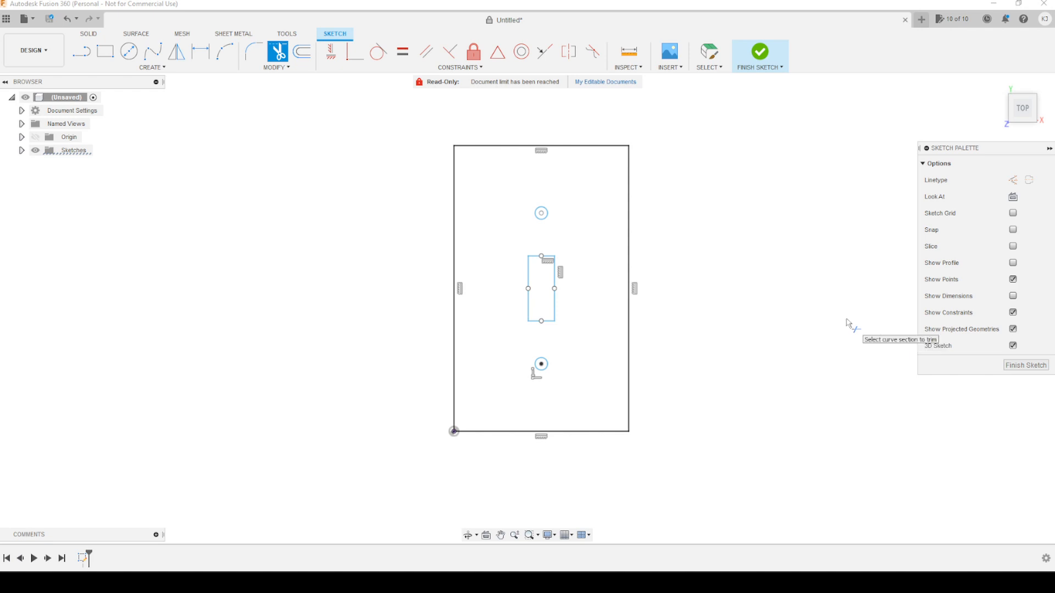
Step: Insert the single-silhouette pikachu image from the computer's Ideas folder as a canvas on the XY plane
click(672, 66)
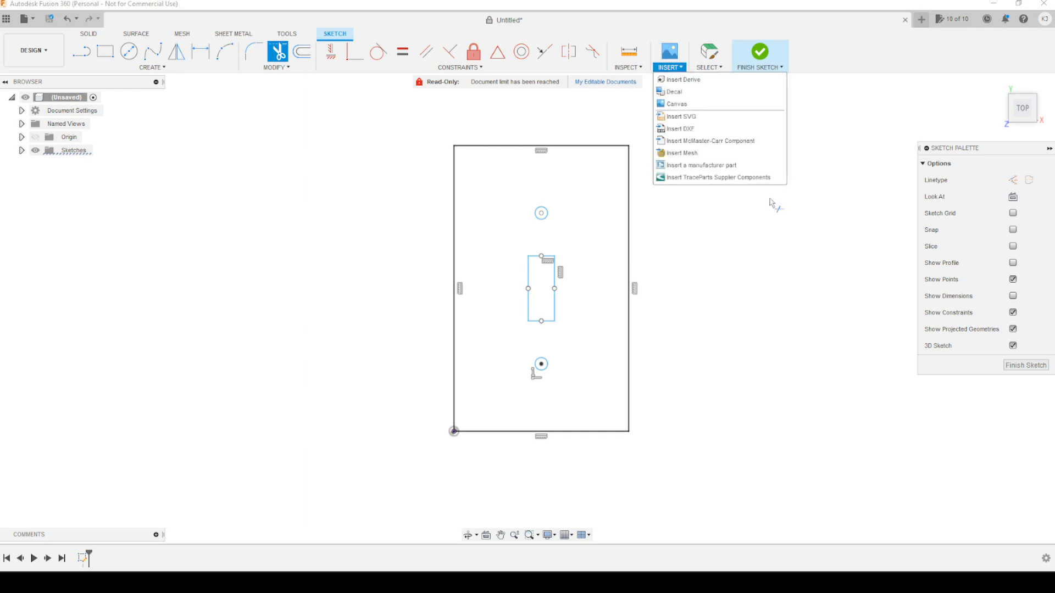
click(691, 105)
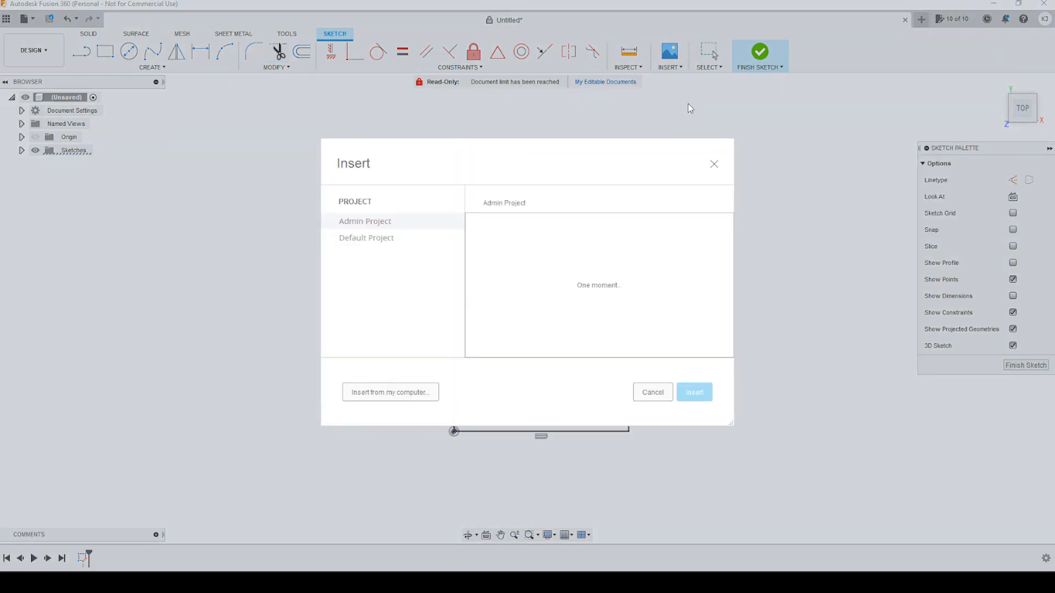
click(402, 394)
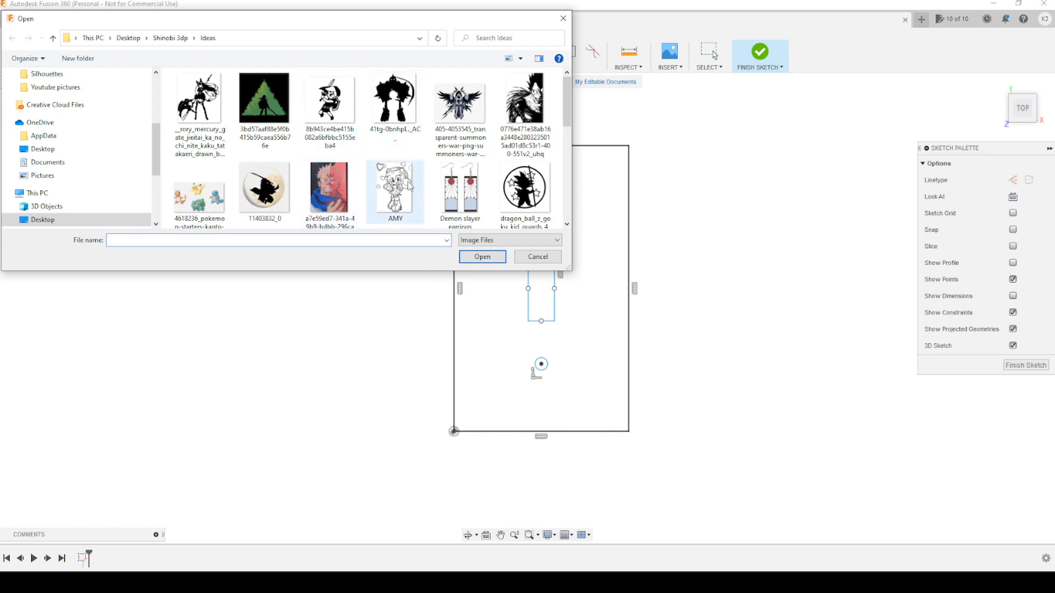
scroll(412, 190, down, 1)
scroll(413, 188, down, 1)
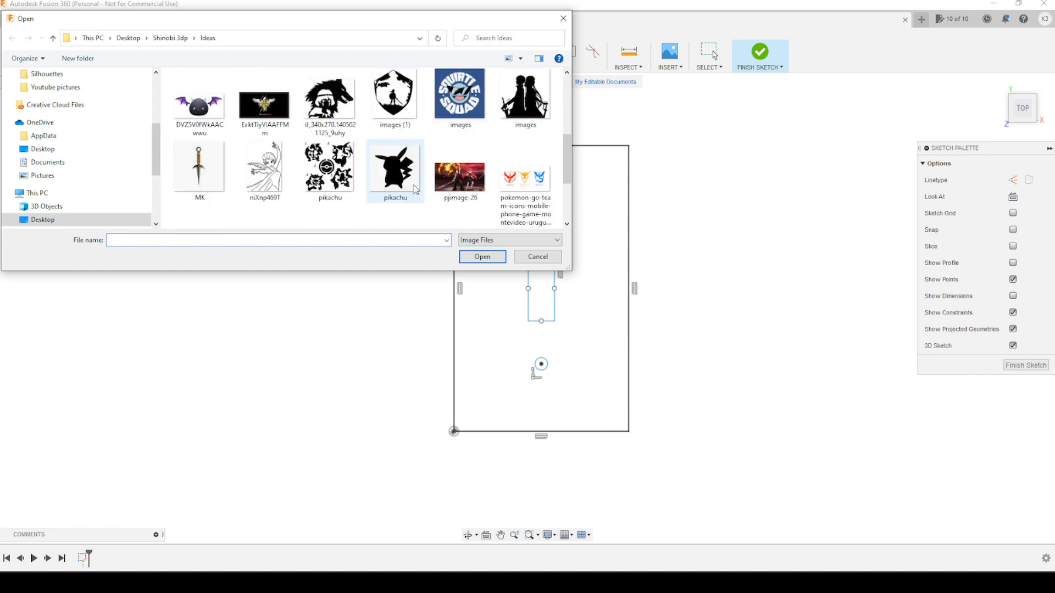
scroll(423, 215, down, 1)
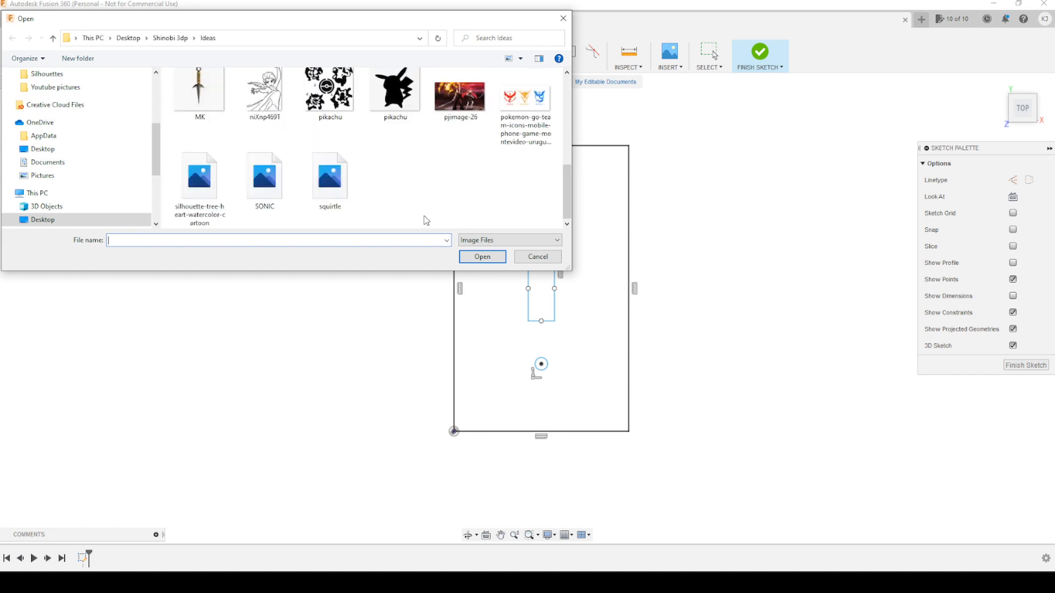
scroll(427, 221, up, 1)
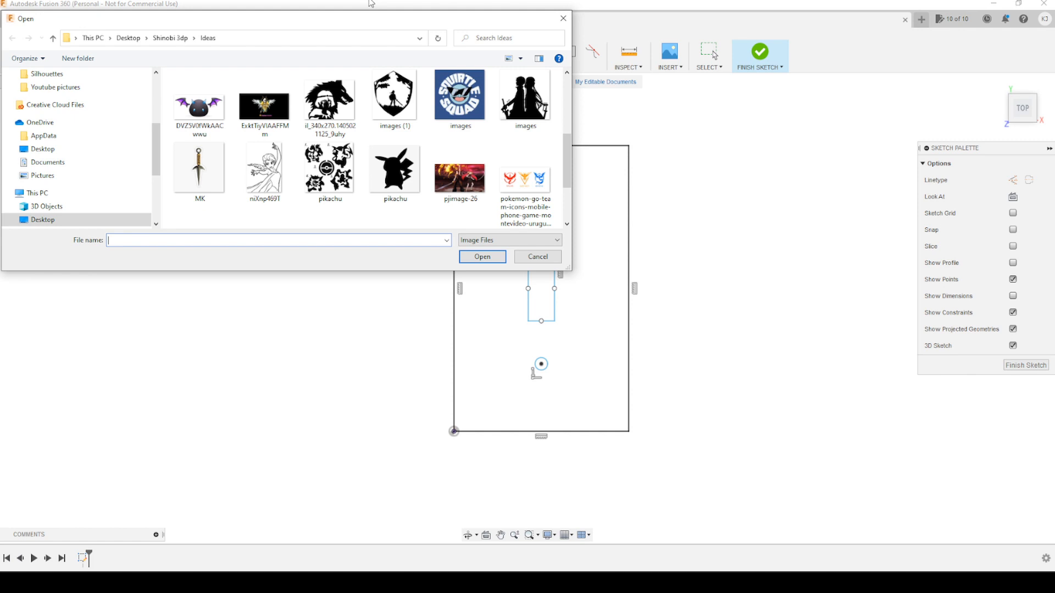
click(405, 163)
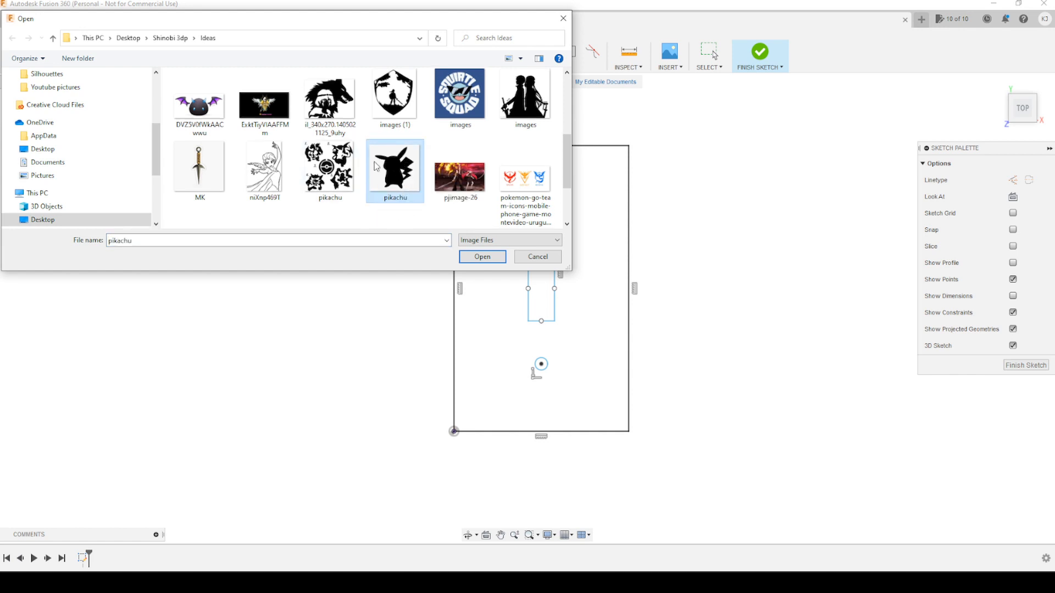
click(483, 258)
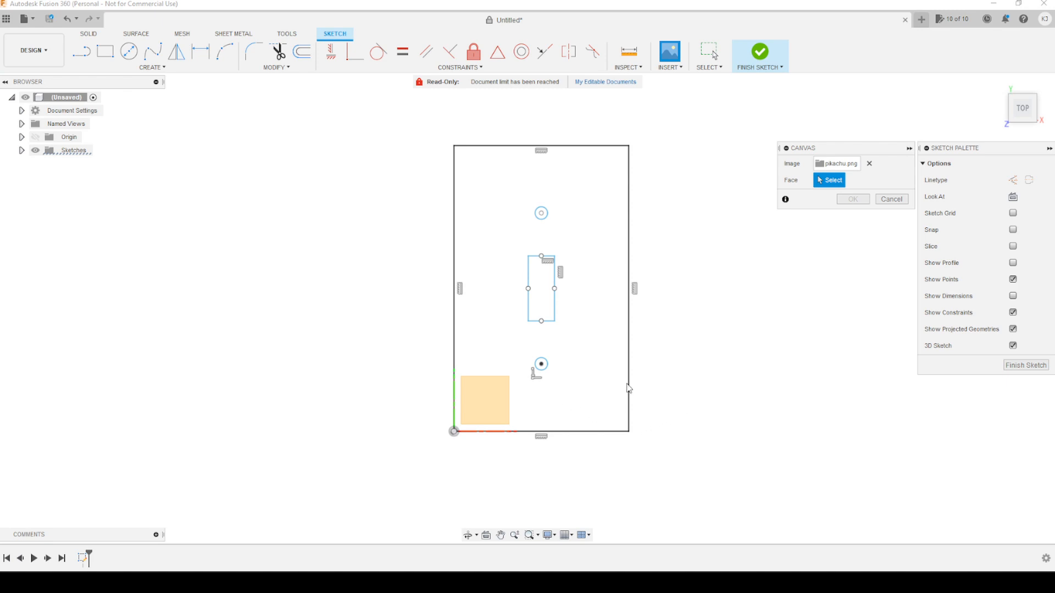
click(500, 397)
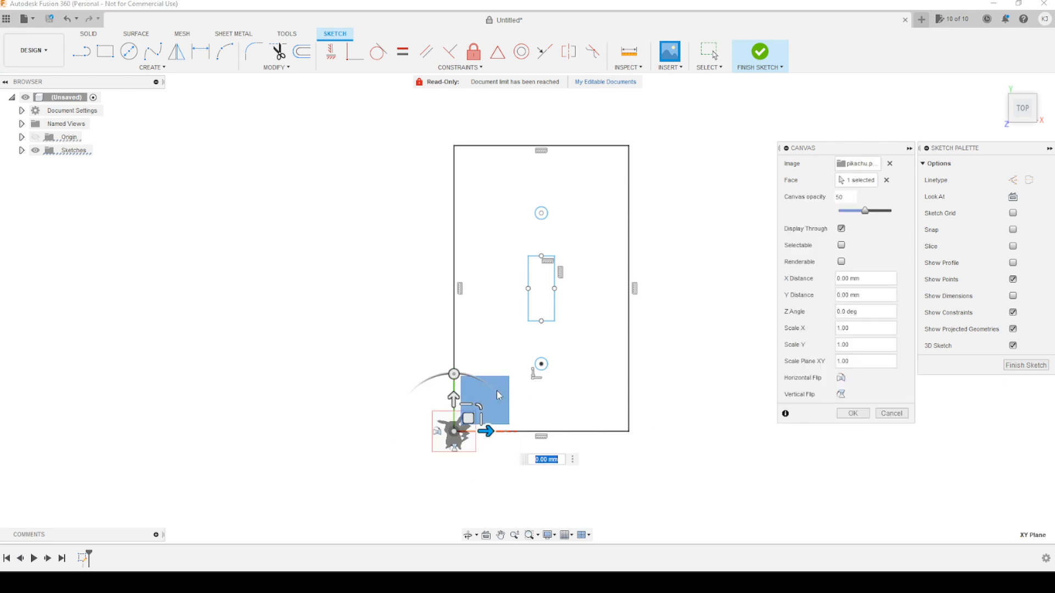
Step: Move the Pikachu canvas over the cover rectangle and enlarge it uniformly by a factor of about 10.342
mouse_move(470, 416)
mouse_down()
mouse_move(551, 273)
mouse_move(567, 280)
mouse_move(739, 198)
mouse_move(650, 323)
mouse_up()
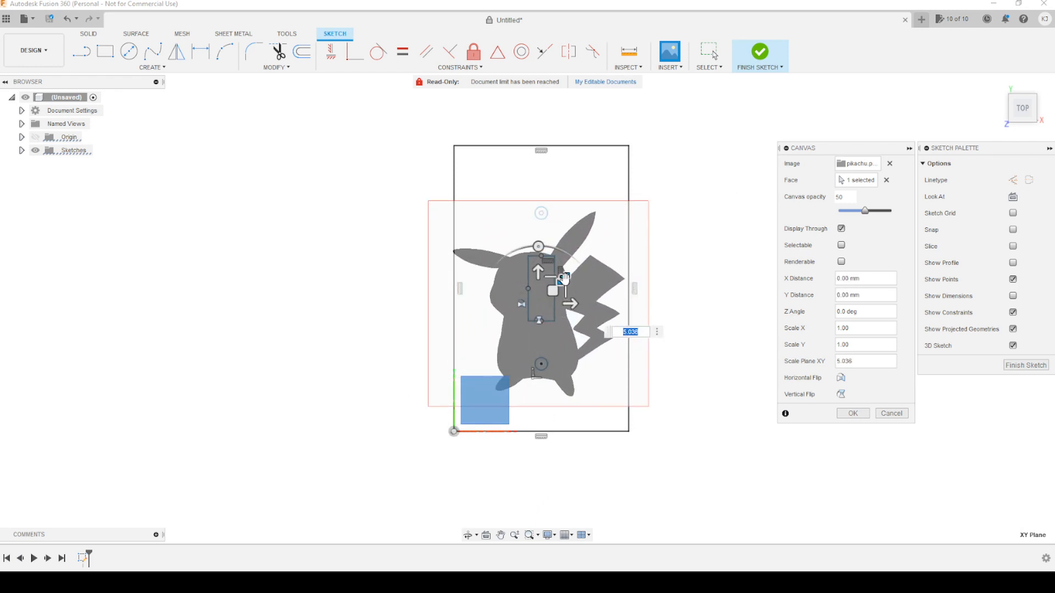
drag(564, 279, 592, 261)
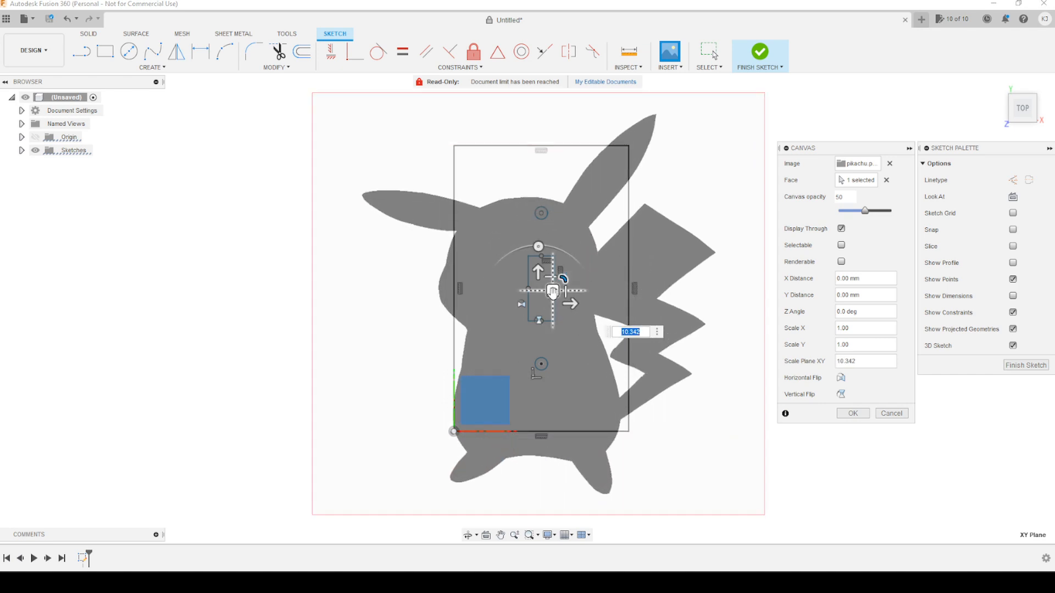
drag(552, 292, 570, 229)
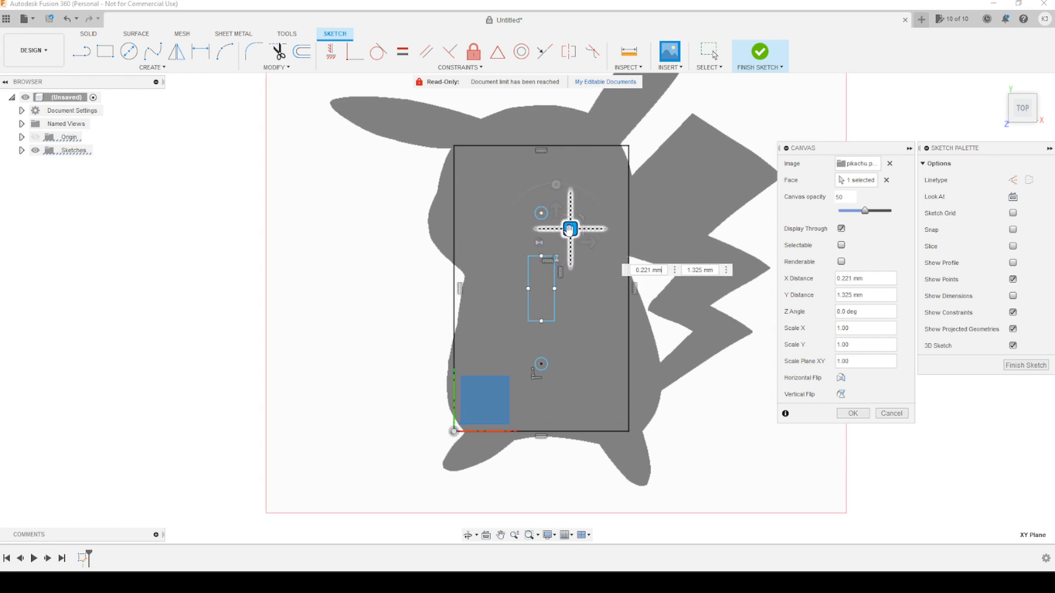
Step: Refine the canvas with uniform scale factors of 0.98 and 1.054, nudge the silhouette's body around the cover rectangle, and accept the canvas
click(583, 216)
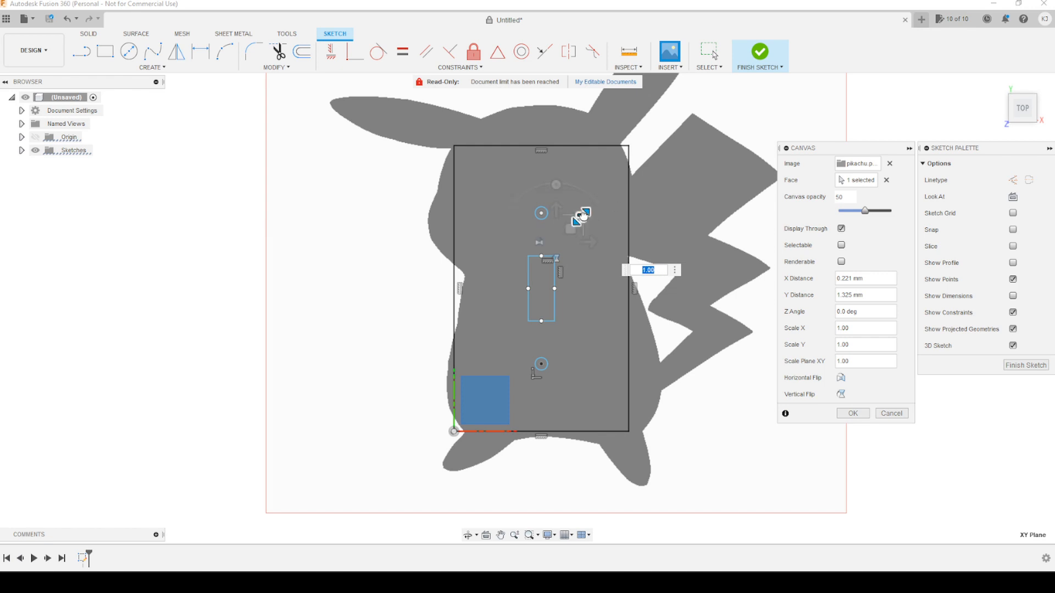
text(1.054)
drag(585, 215, 583, 216)
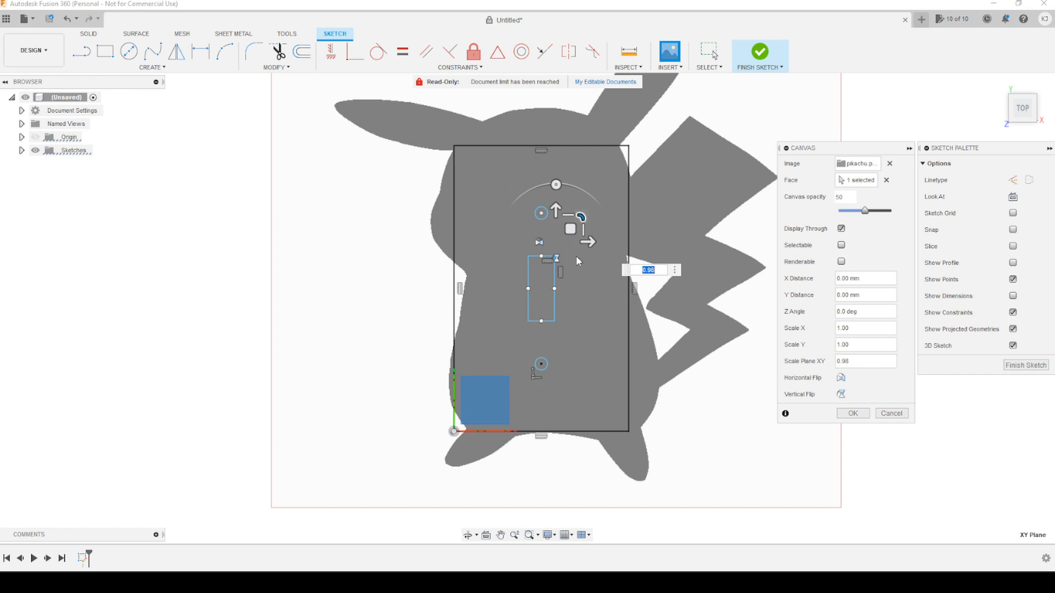
mouse_move(570, 229)
mouse_down()
mouse_move(562, 233)
mouse_move(575, 217)
mouse_move(568, 238)
mouse_up()
click(573, 219)
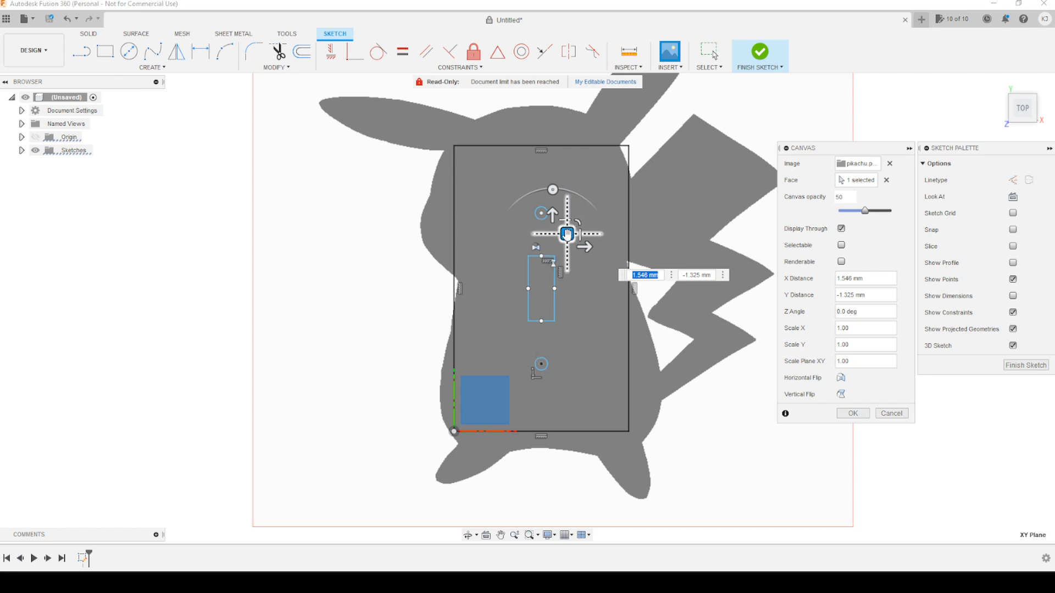
mouse_move(567, 236)
mouse_down()
mouse_move(576, 208)
mouse_move(565, 226)
mouse_up()
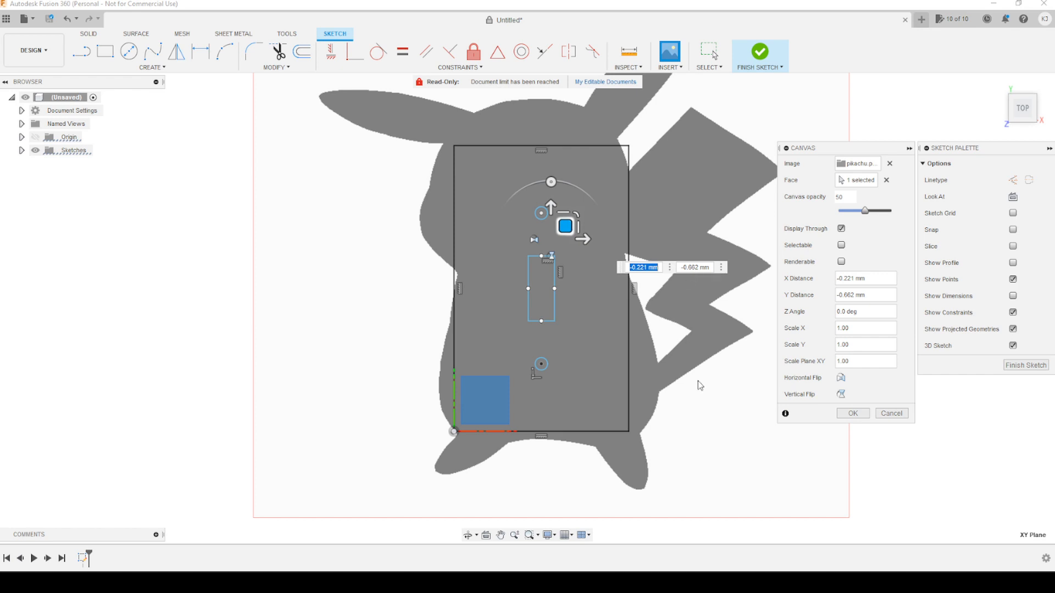
key(Return)
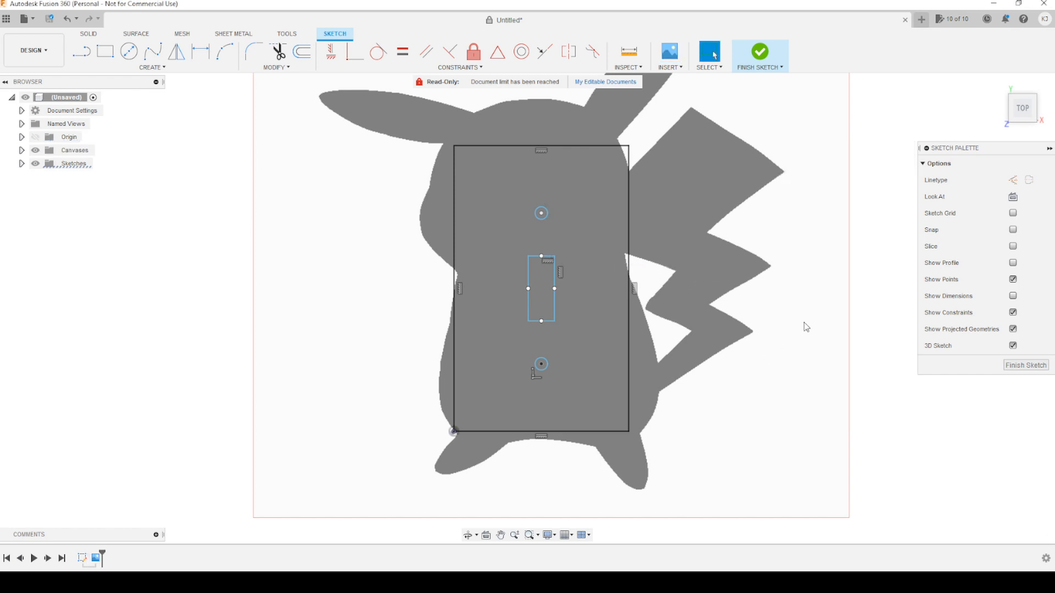
Step: Draw a 220 x 220 mm rectangle and shift it so that it encloses the whole Pikachu silhouette
scroll(871, 394, down, 3)
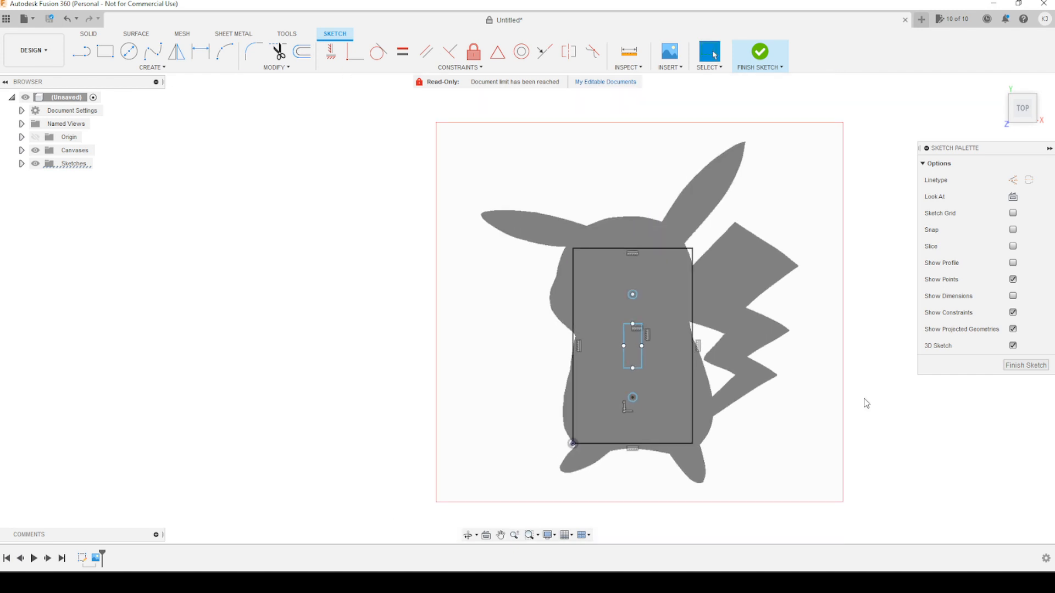
middle_drag(867, 404, 797, 389)
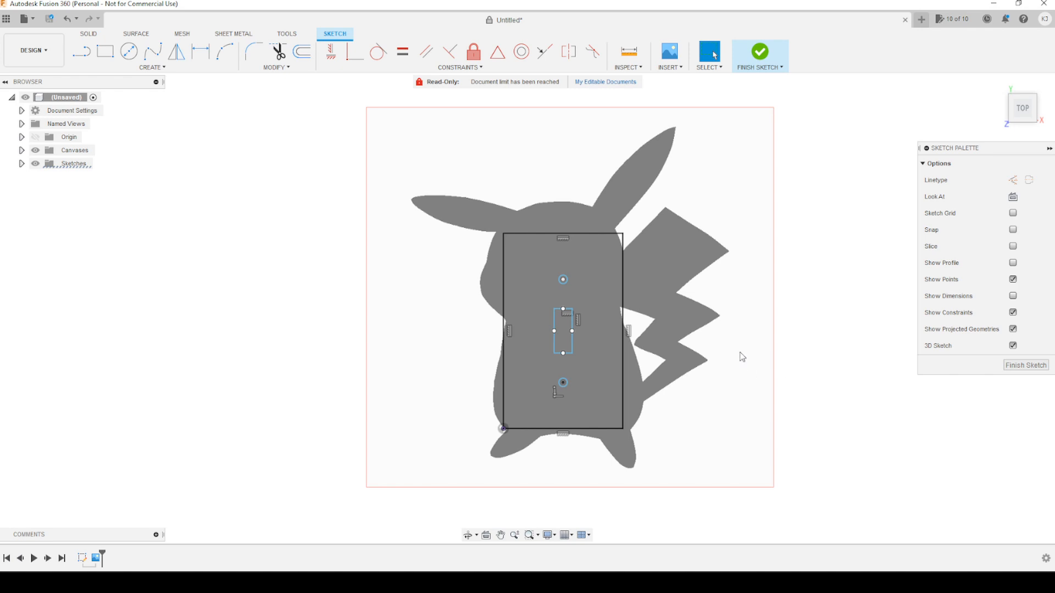
click(111, 58)
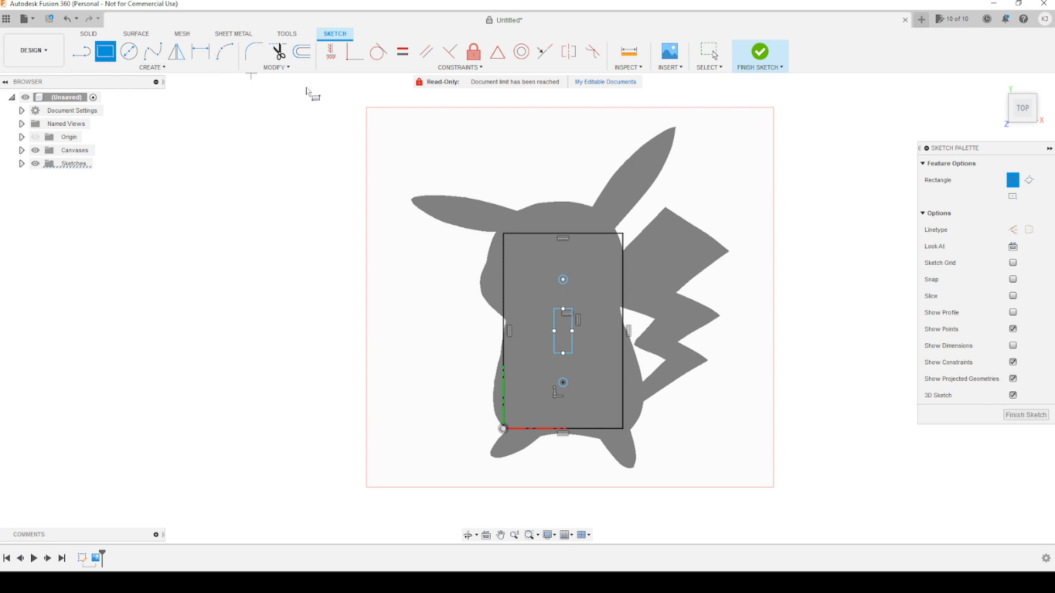
click(383, 131)
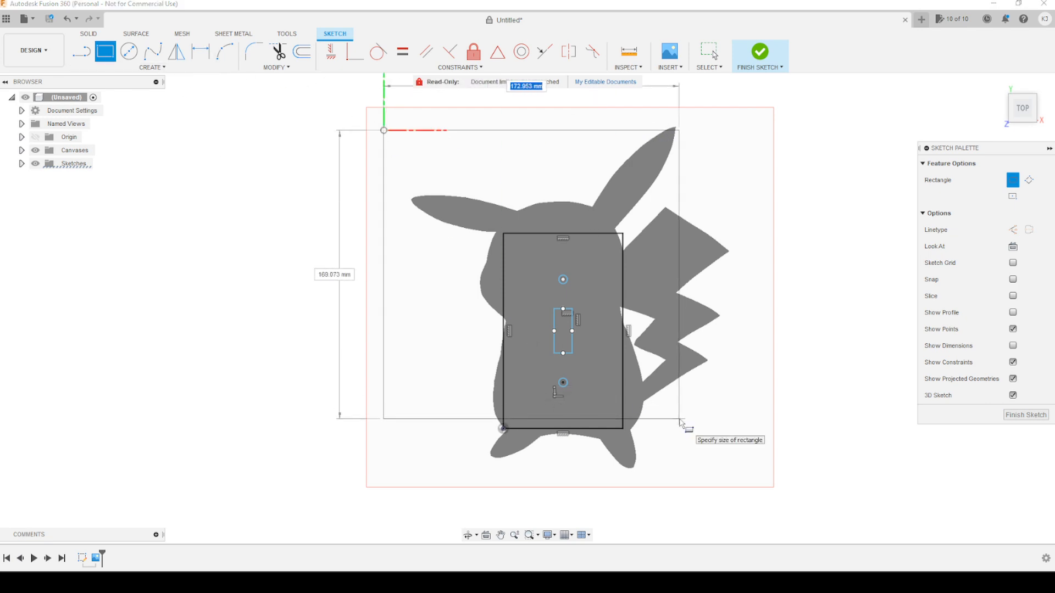
text(220)
key(Tab)
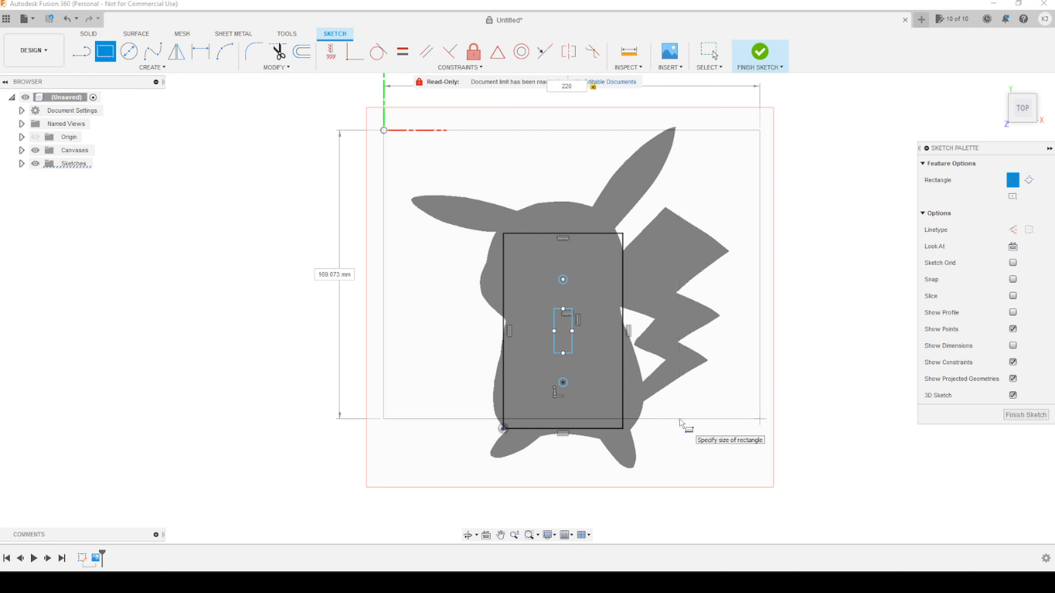
text(220)
key(Tab)
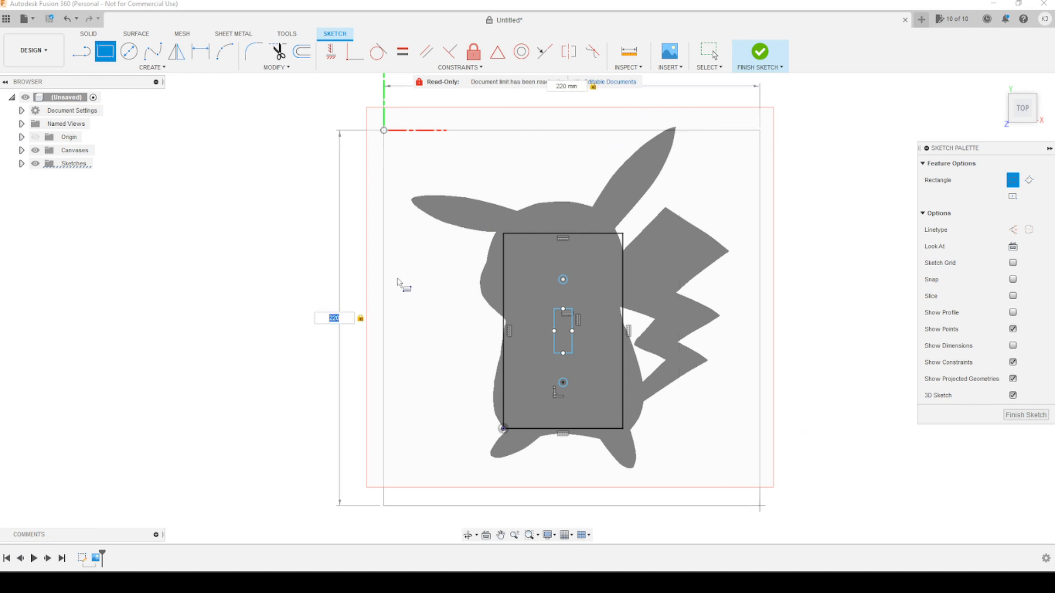
click(470, 151)
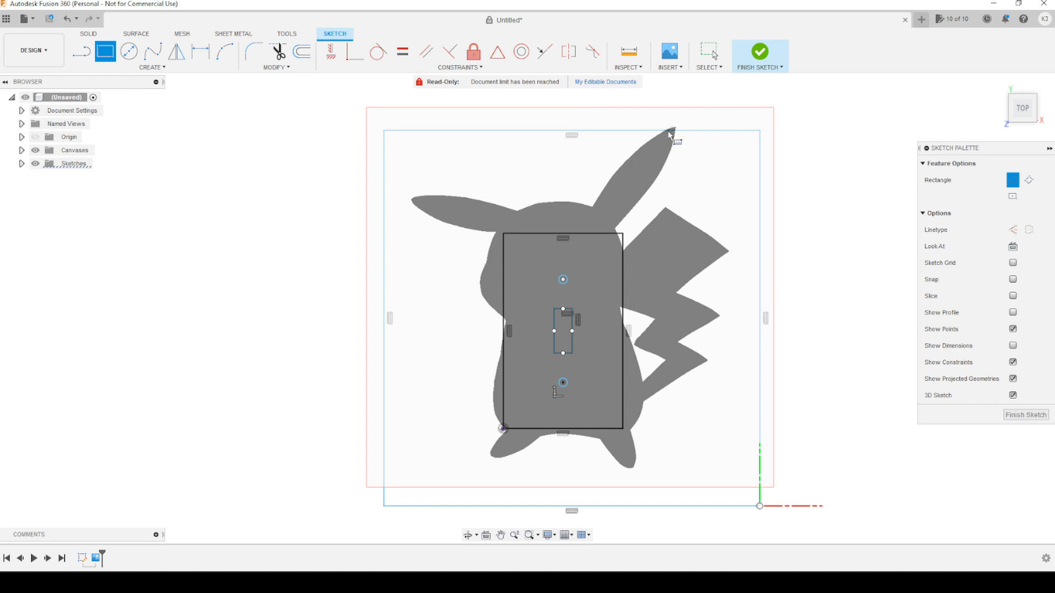
key(Escape)
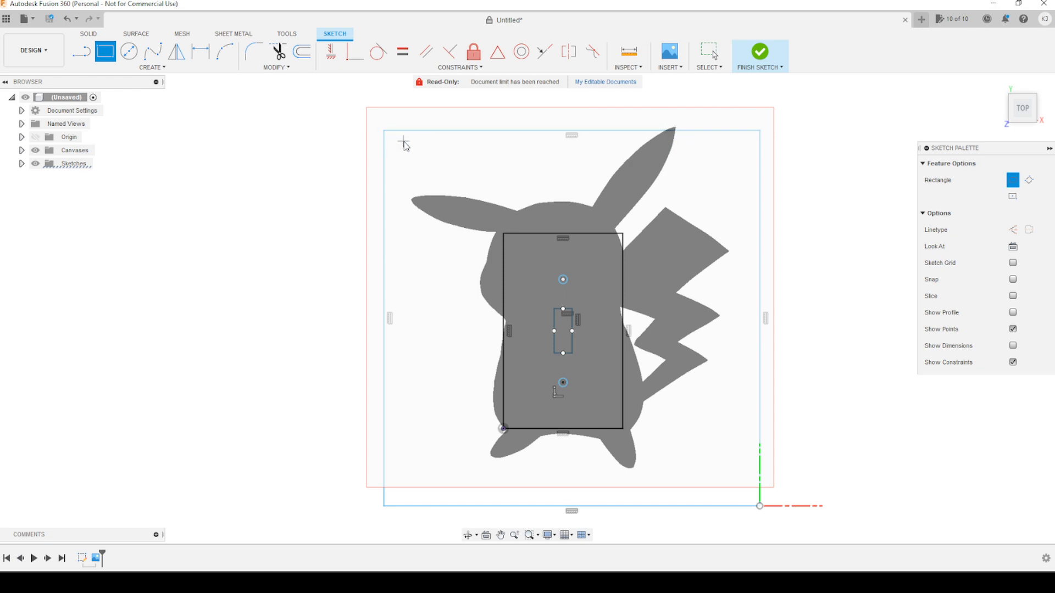
drag(385, 132, 384, 117)
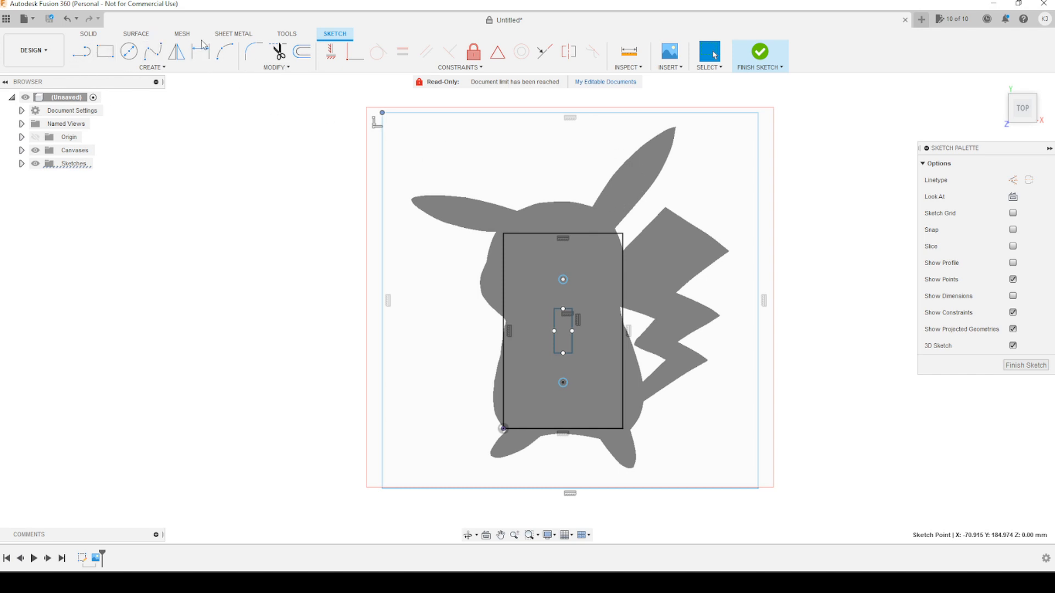
Step: Trace a three-point arc along the left ear's upper edge, from its junction with the head towards the tip
click(231, 55)
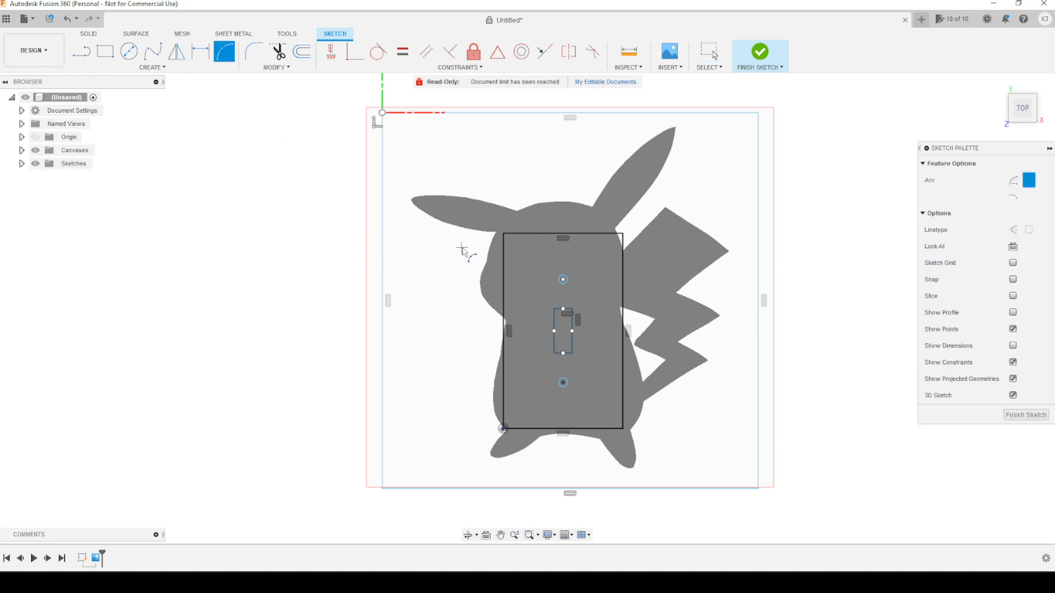
scroll(466, 231, up, 5)
middle_drag(500, 223, 522, 351)
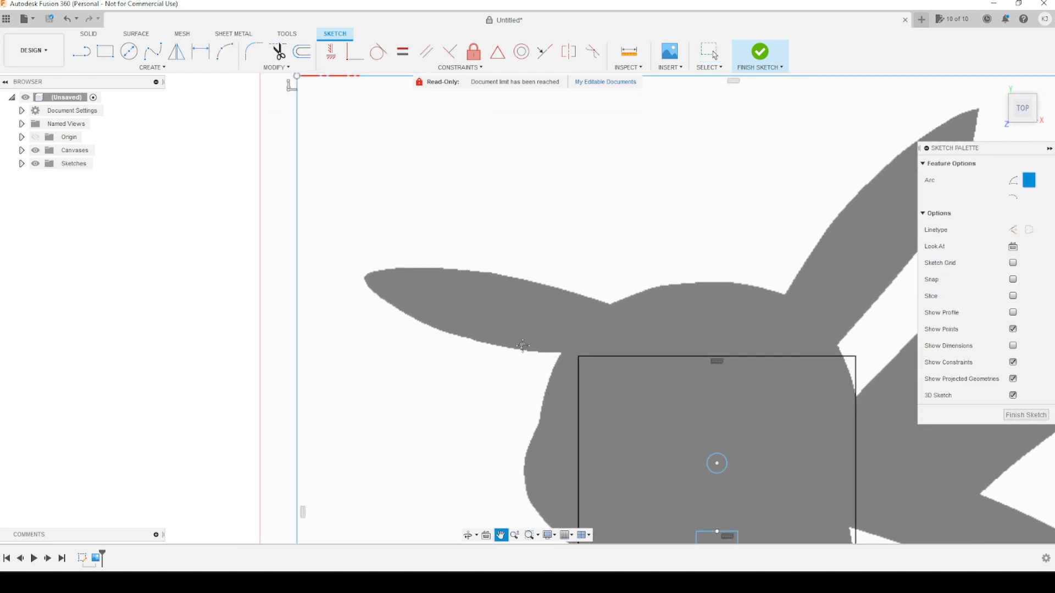
click(610, 304)
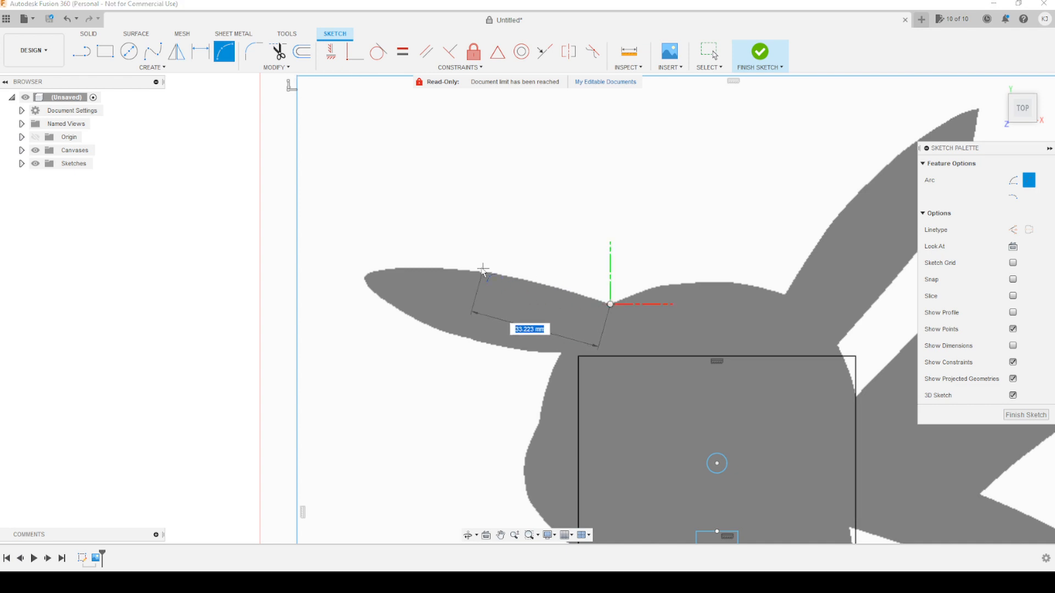
click(439, 268)
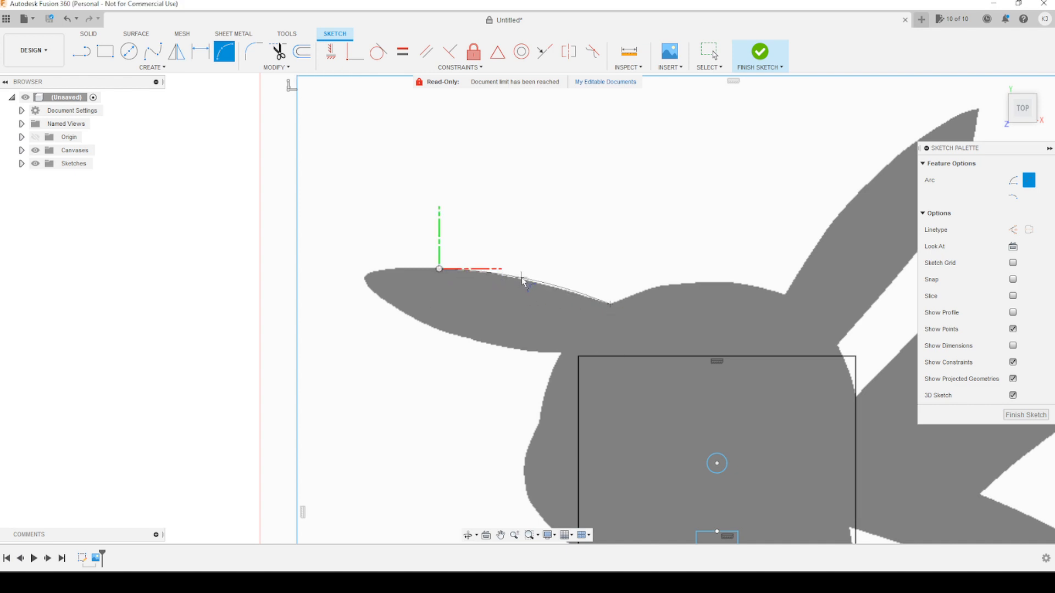
Step: Continue the left ear's upper outline with two connected three-point arcs that end at the ear tip
click(439, 270)
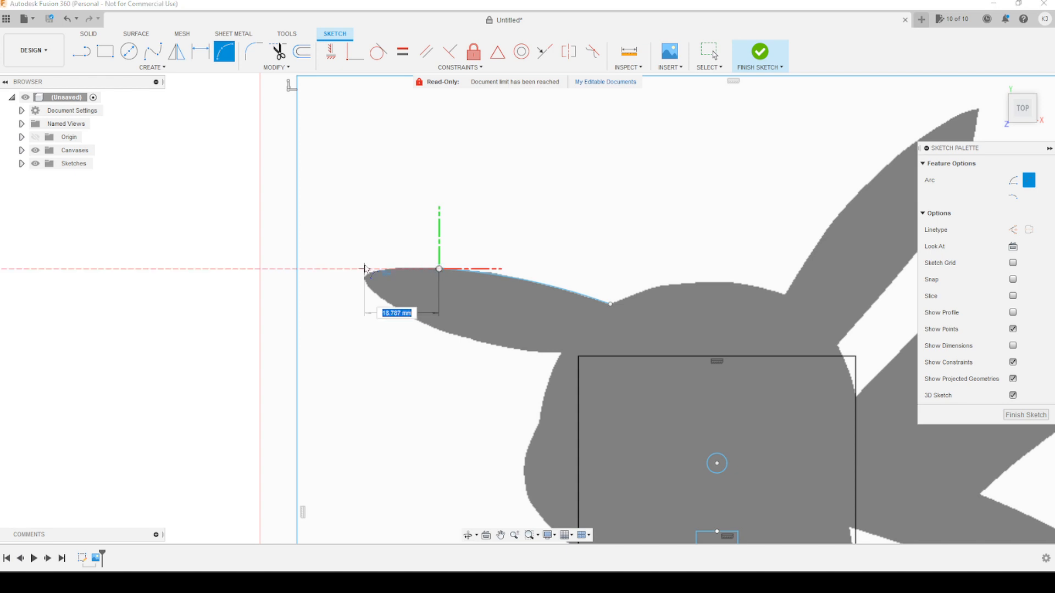
click(384, 272)
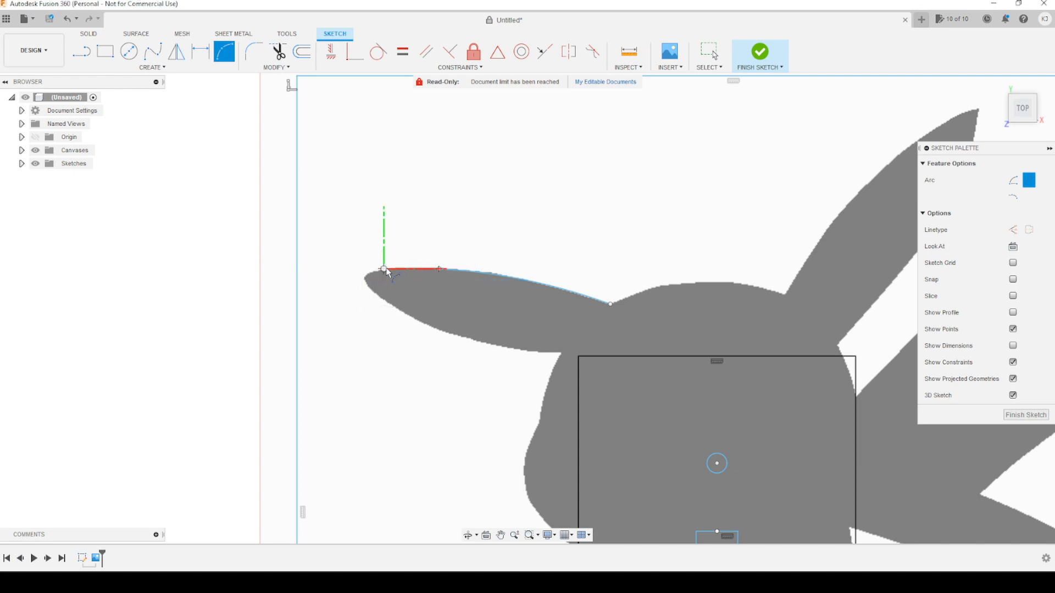
scroll(408, 270, up, 5)
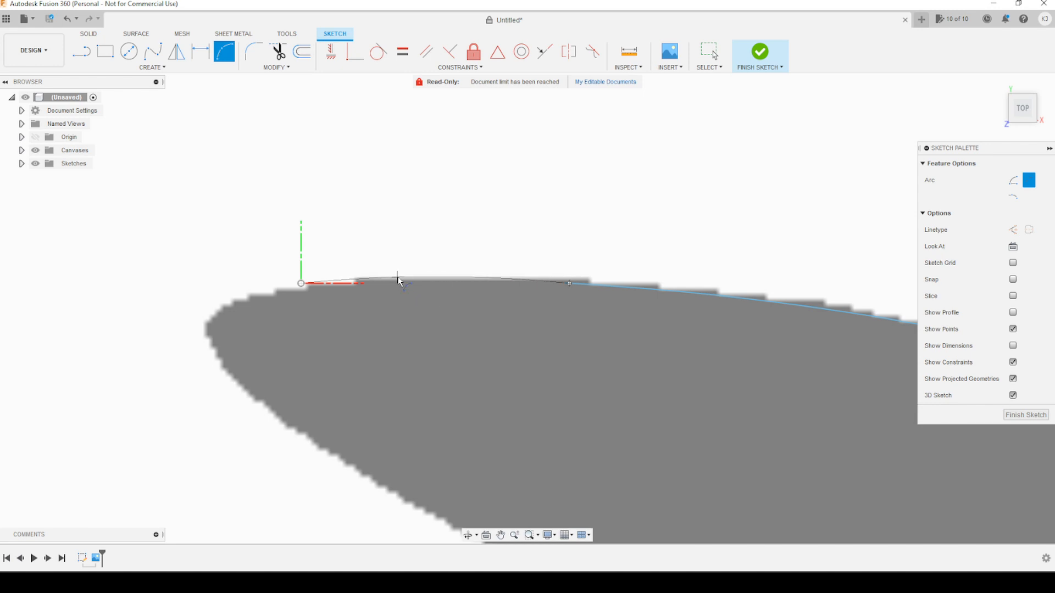
click(389, 277)
click(301, 284)
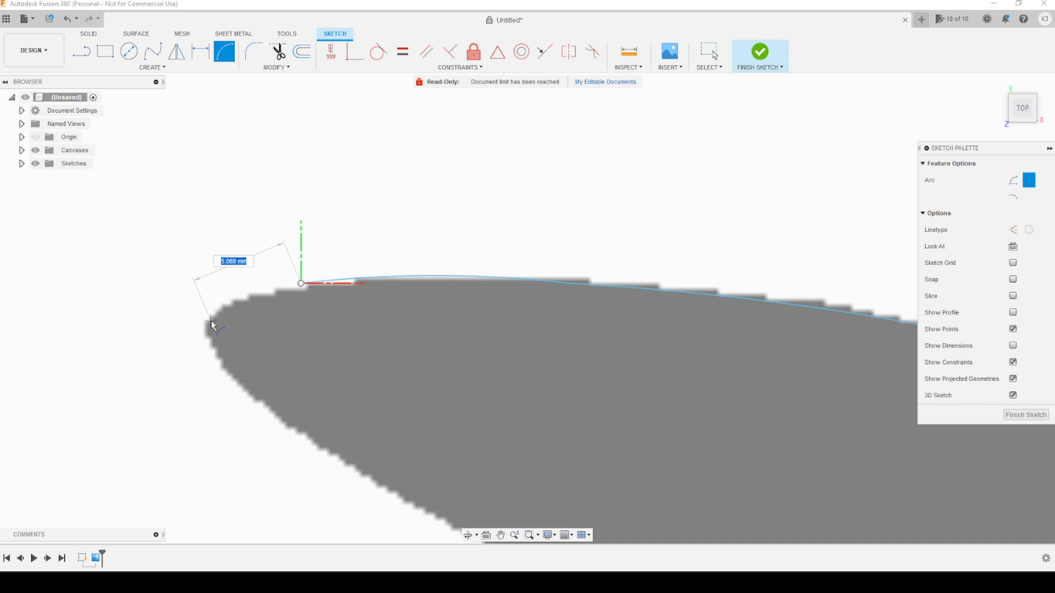
click(204, 324)
click(250, 297)
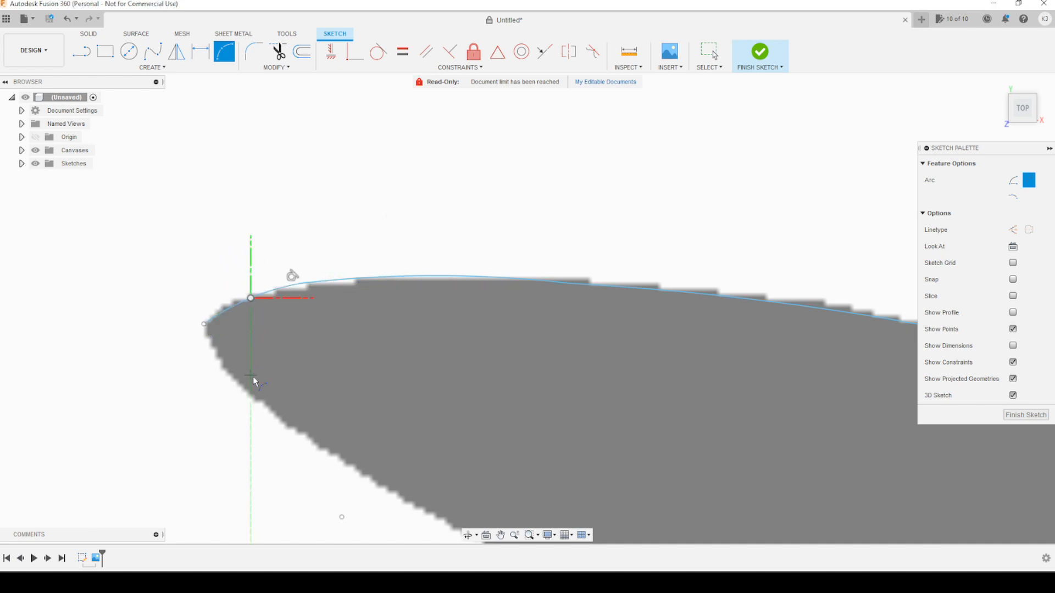
Step: Trace a three-point arc from the left ear tip along the first part of the ear's lower edge
middle_drag(248, 371, 252, 251)
scroll(258, 252, up, 2)
scroll(431, 284, down, 3)
middle_drag(640, 316, 582, 167)
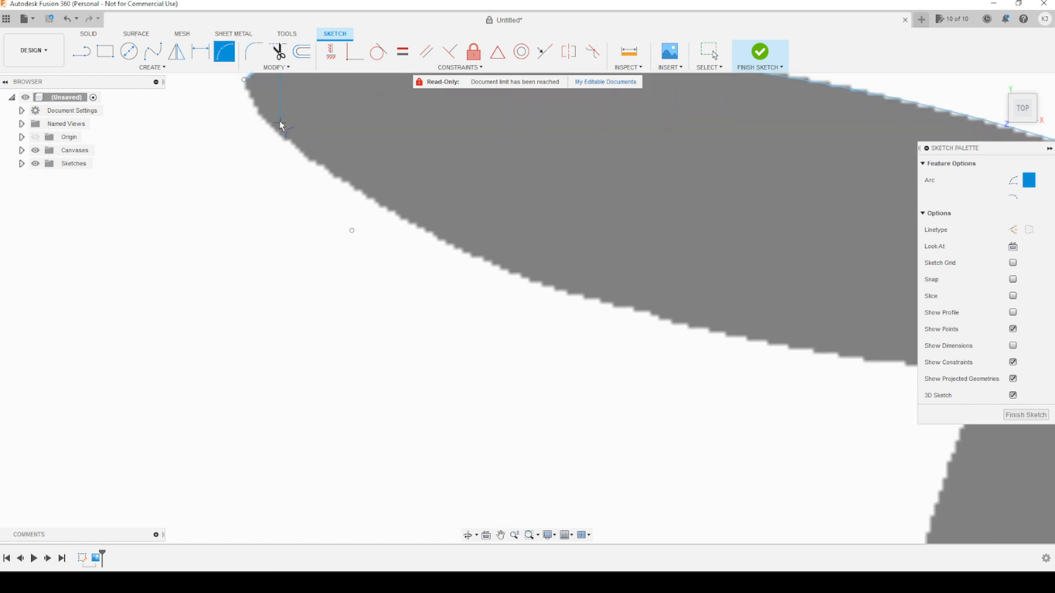
scroll(279, 122, up, 3)
scroll(279, 121, down, 3)
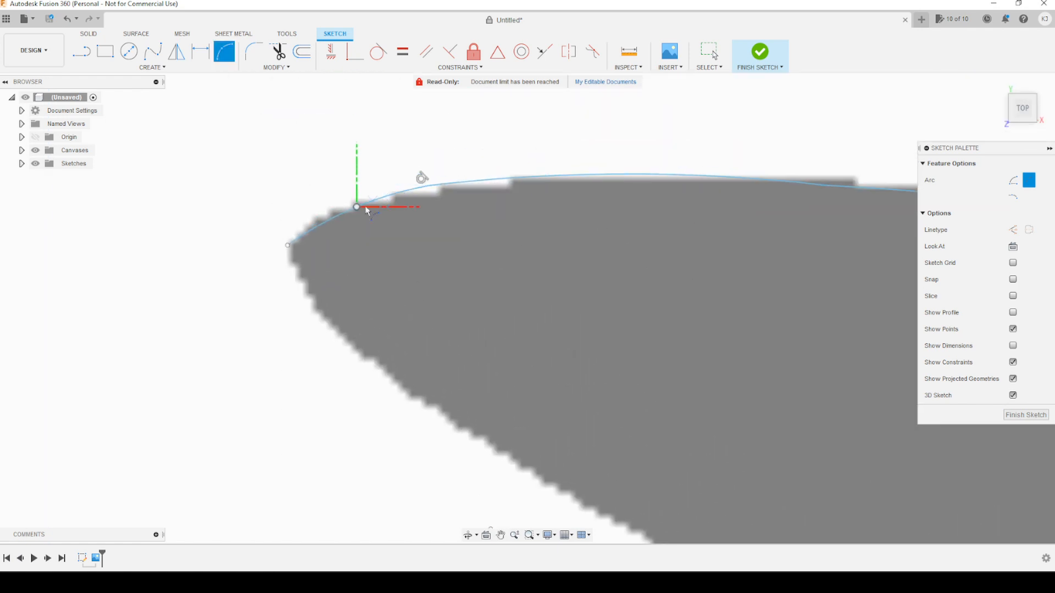
scroll(657, 301, down, 4)
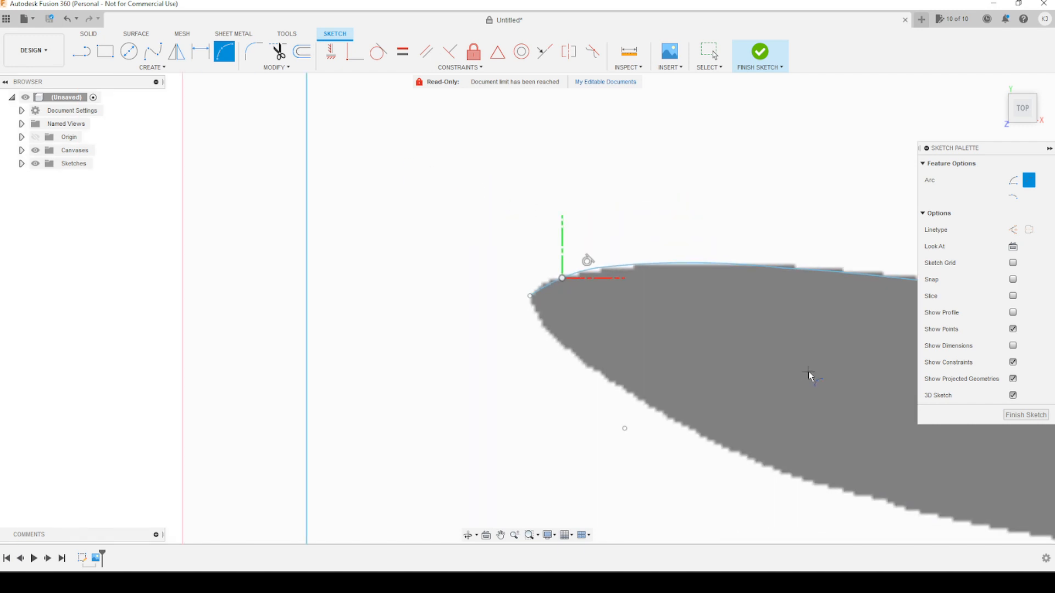
middle_drag(809, 371, 530, 219)
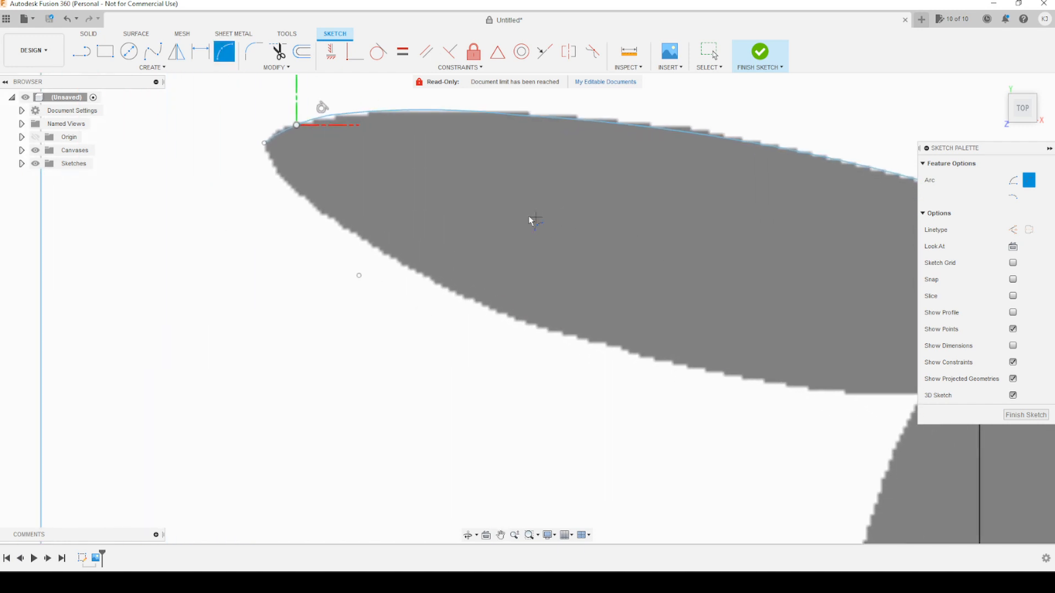
click(264, 144)
click(497, 312)
click(339, 225)
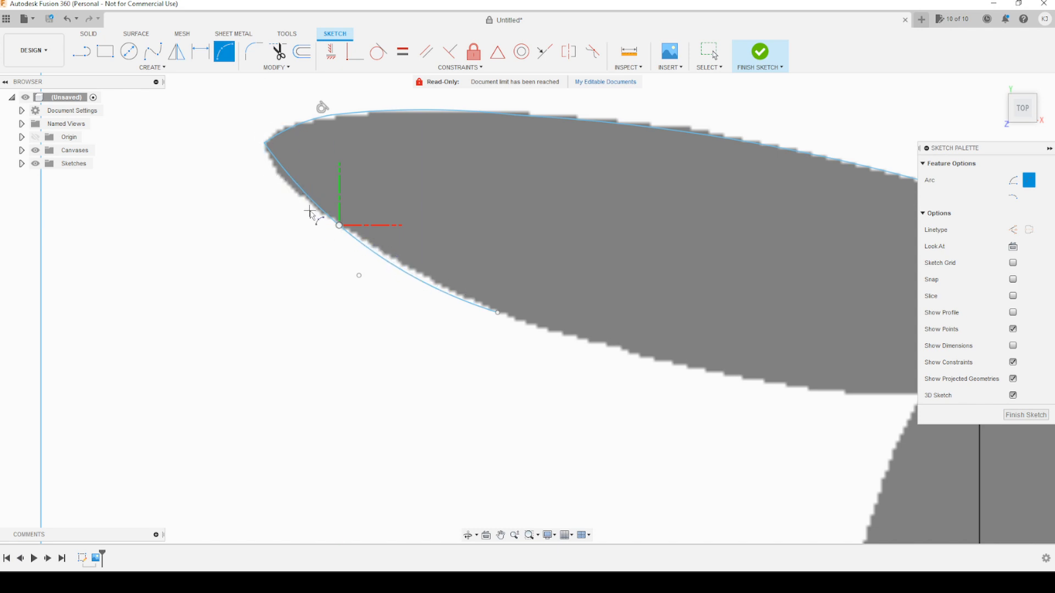
Step: Complete the left ear's lower edge with a three-point arc ending where the ear meets the side of the head
middle_drag(647, 368, 477, 254)
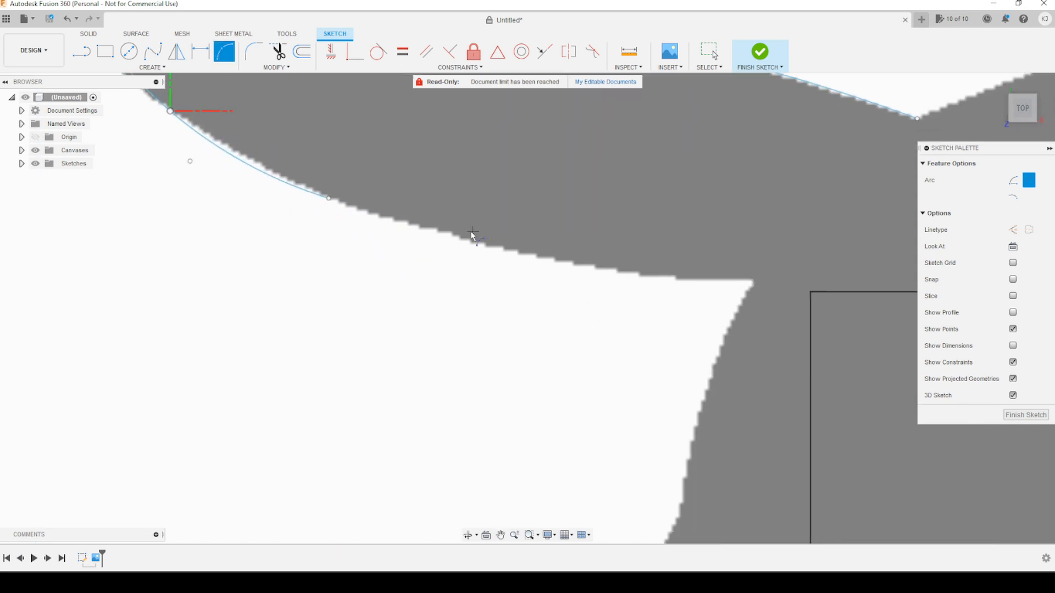
click(328, 199)
click(753, 280)
click(580, 264)
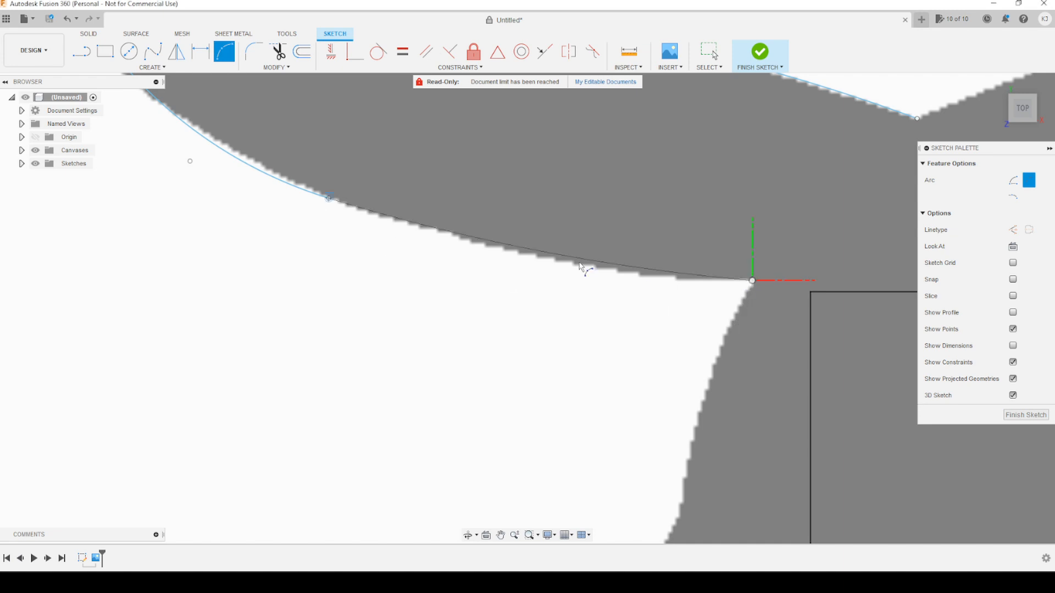
click(539, 255)
Step: Trace the side of the head with a three-point arc from below the left ear down to the start of the cheek
middle_drag(733, 381, 609, 291)
click(628, 191)
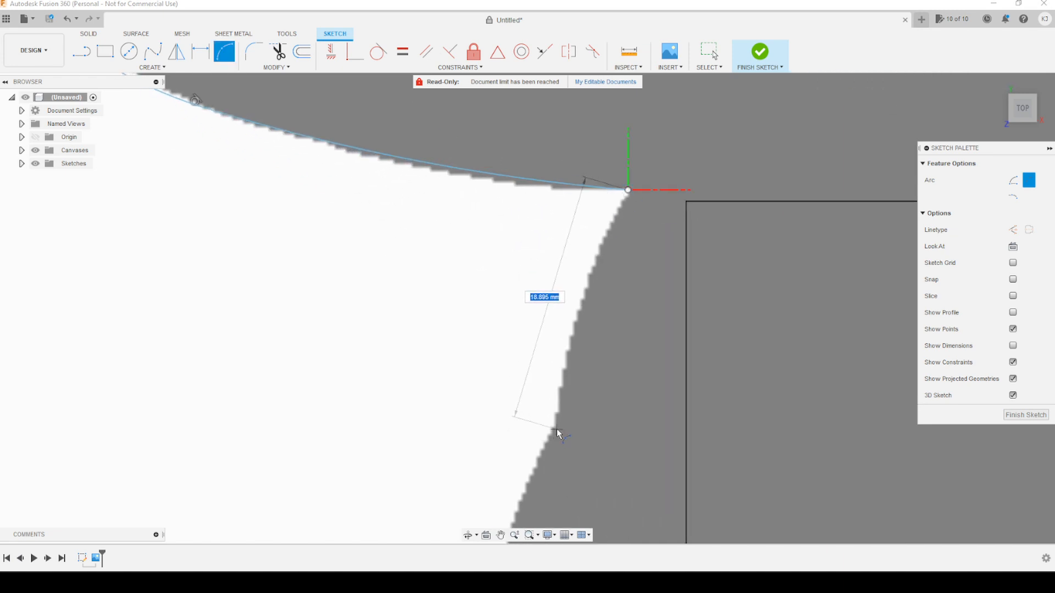
click(556, 428)
click(583, 292)
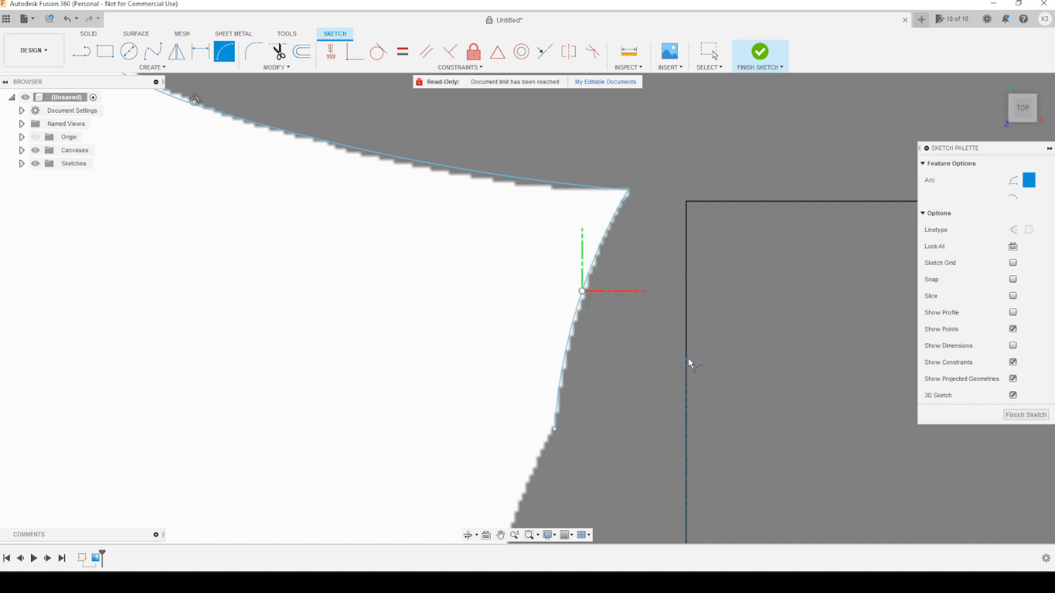
Step: Trace the left cheek with two connected three-point arcs, one down to its outermost point and one around its lower part
scroll(660, 414, down, 2)
middle_drag(660, 414, 661, 231)
click(577, 241)
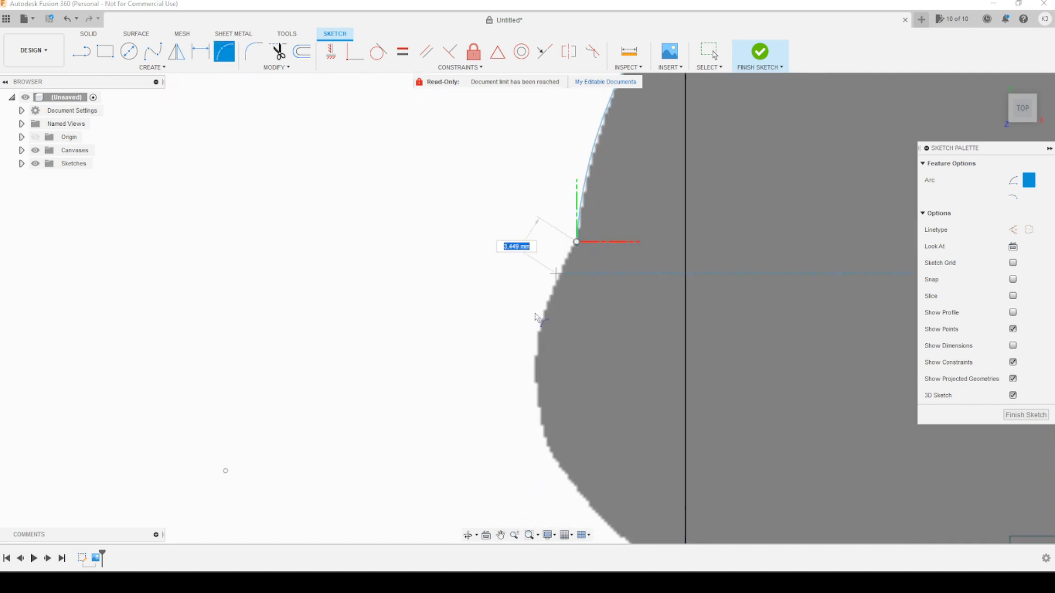
click(534, 364)
click(549, 303)
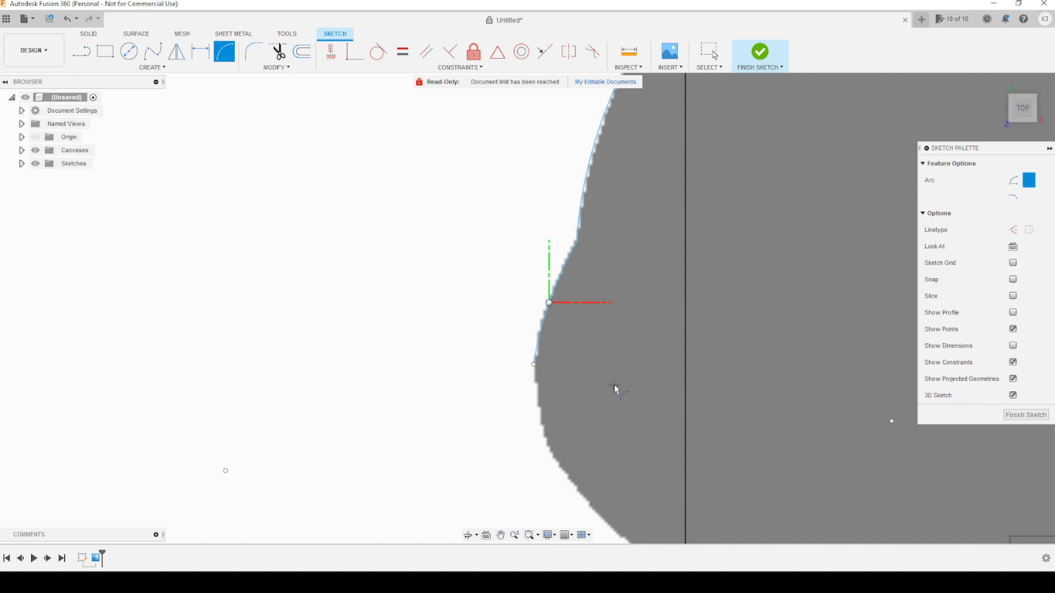
middle_drag(557, 391, 580, 250)
click(555, 224)
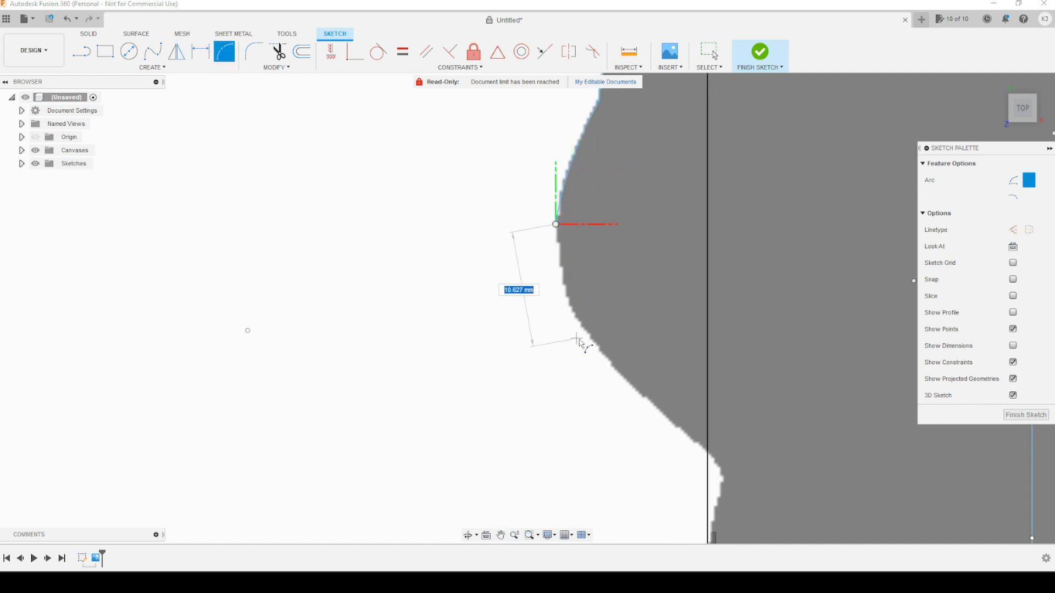
click(604, 358)
click(571, 305)
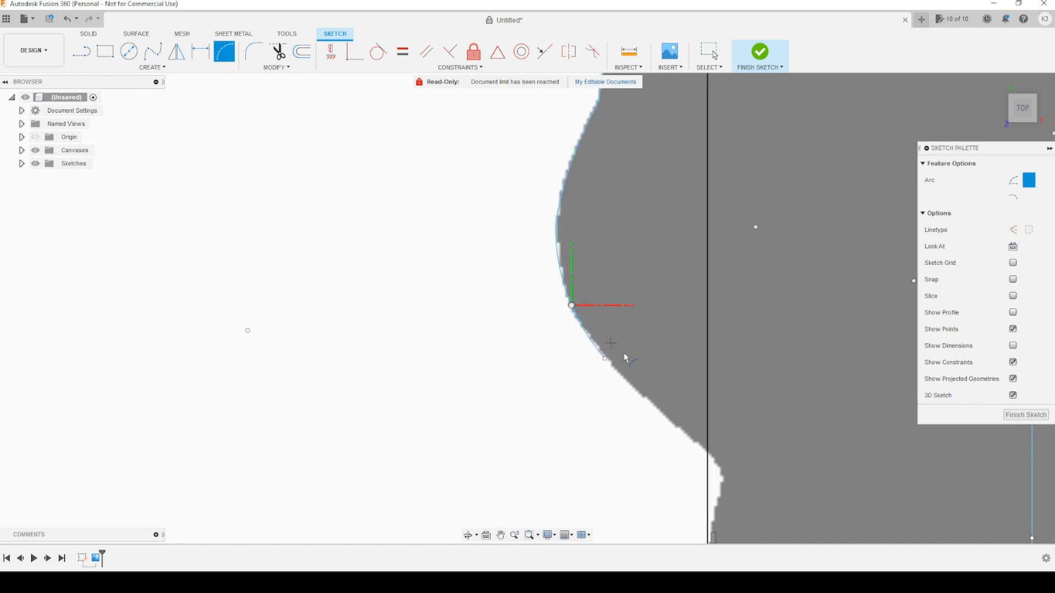
Step: Trace a three-point arc from the underside of the left cheek to the cover's left edge at the neck
middle_drag(657, 383, 596, 289)
click(544, 264)
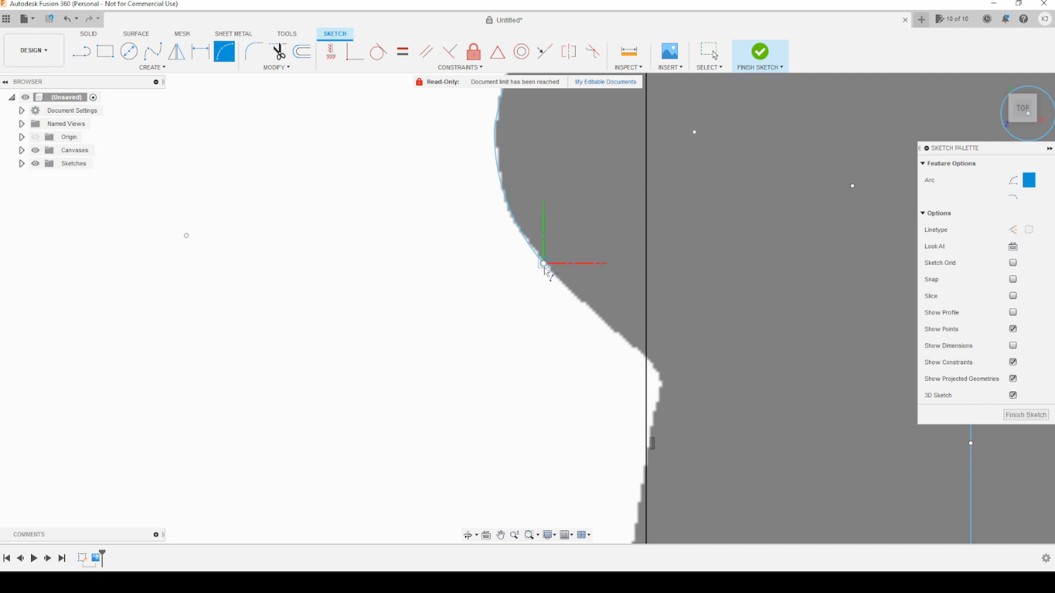
click(645, 364)
click(603, 327)
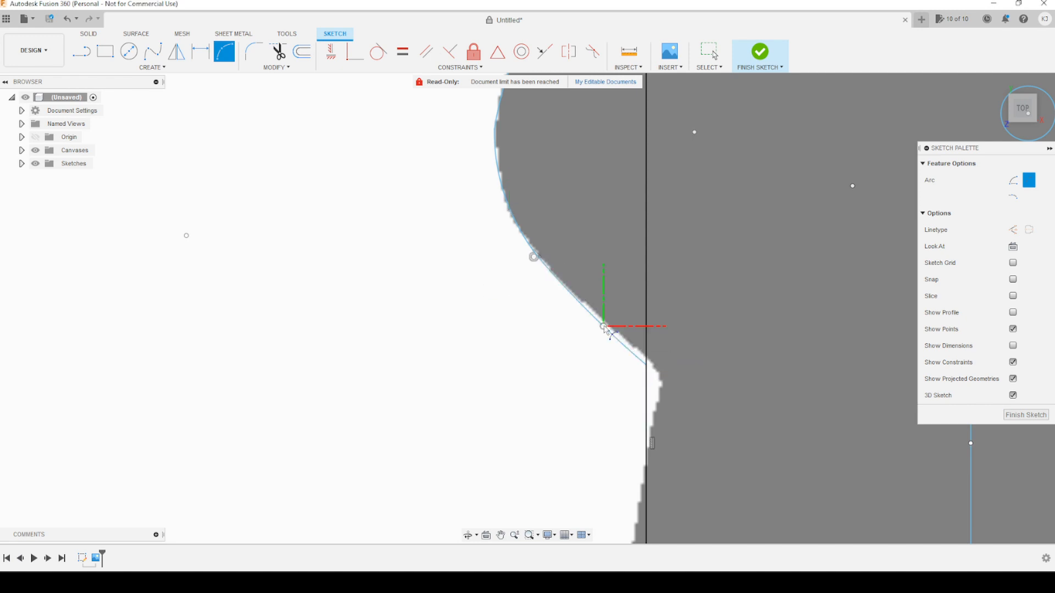
Step: Try to trace the left neck notch with a single three-point arc between two points on the cover's left edge
click(645, 364)
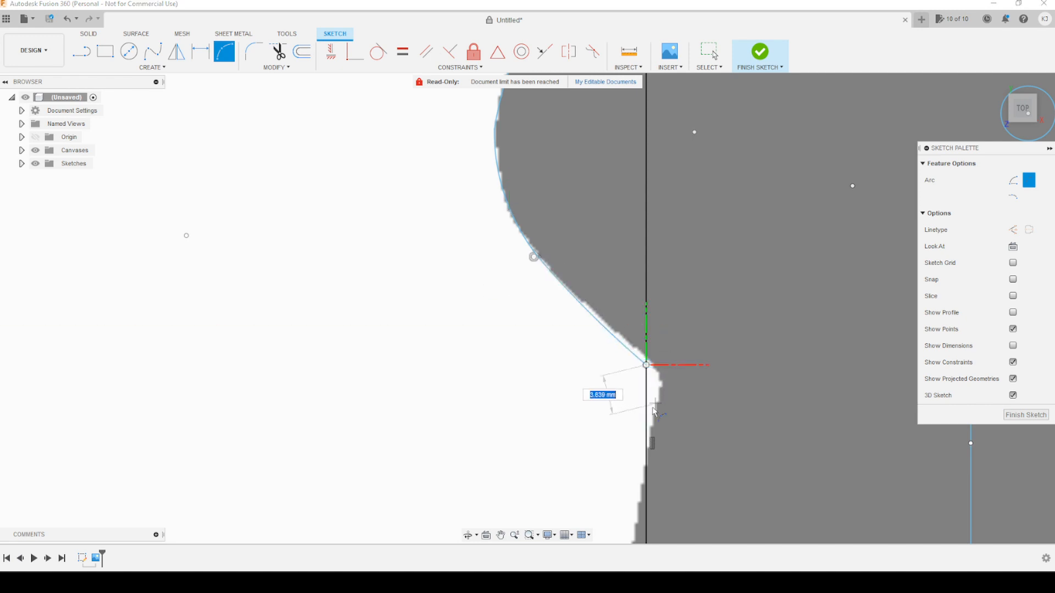
click(646, 432)
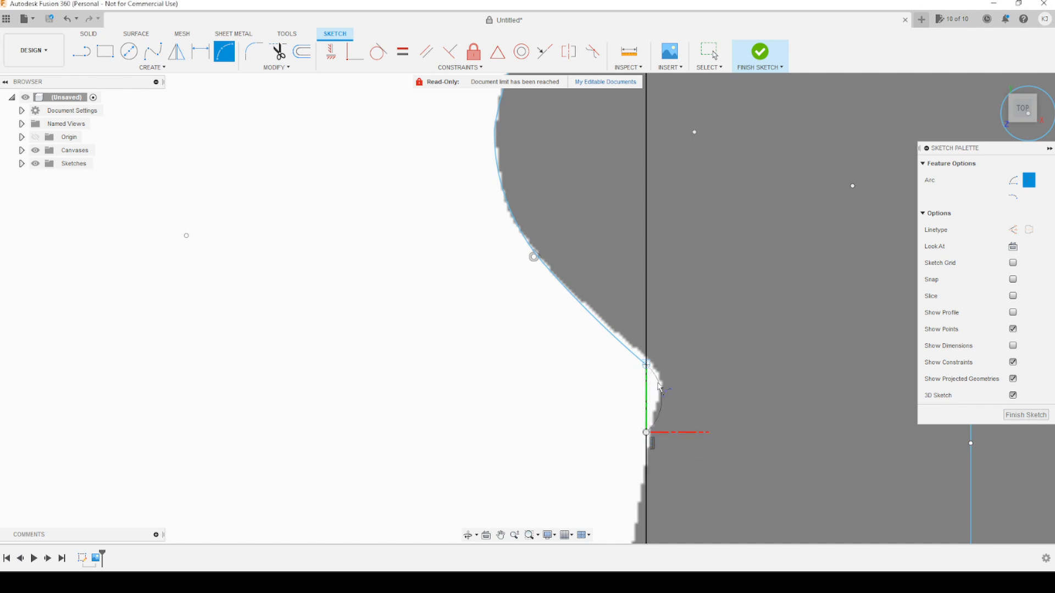
click(657, 381)
middle_drag(676, 426, 683, 366)
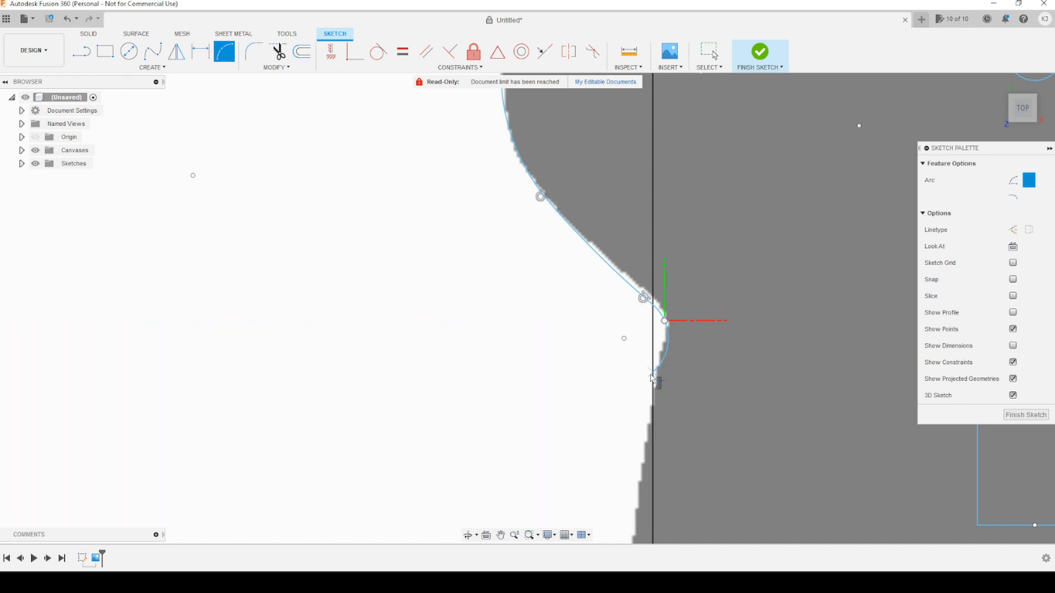
key(Escape)
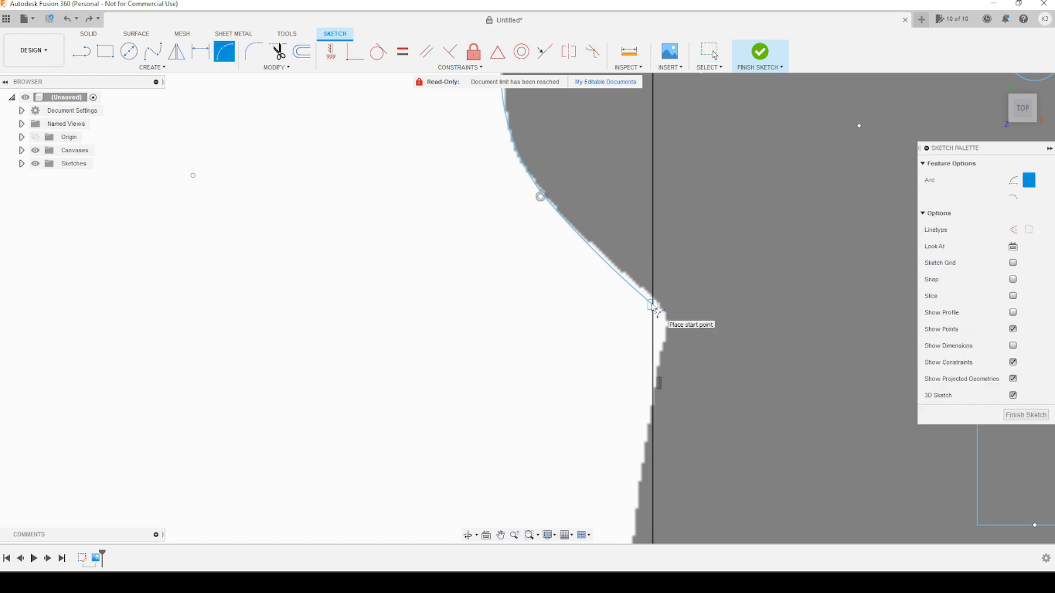
Step: Trace the left neck notch with two connected three-point arcs, from the cover's left edge to the notch's innermost point and back
scroll(653, 306, up, 2)
click(653, 305)
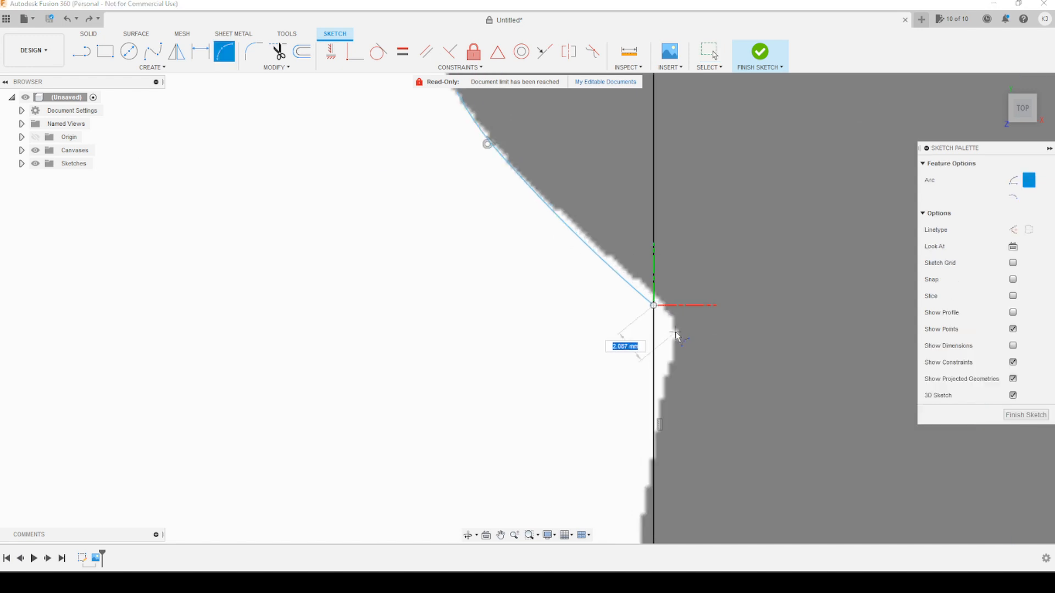
click(665, 317)
click(676, 333)
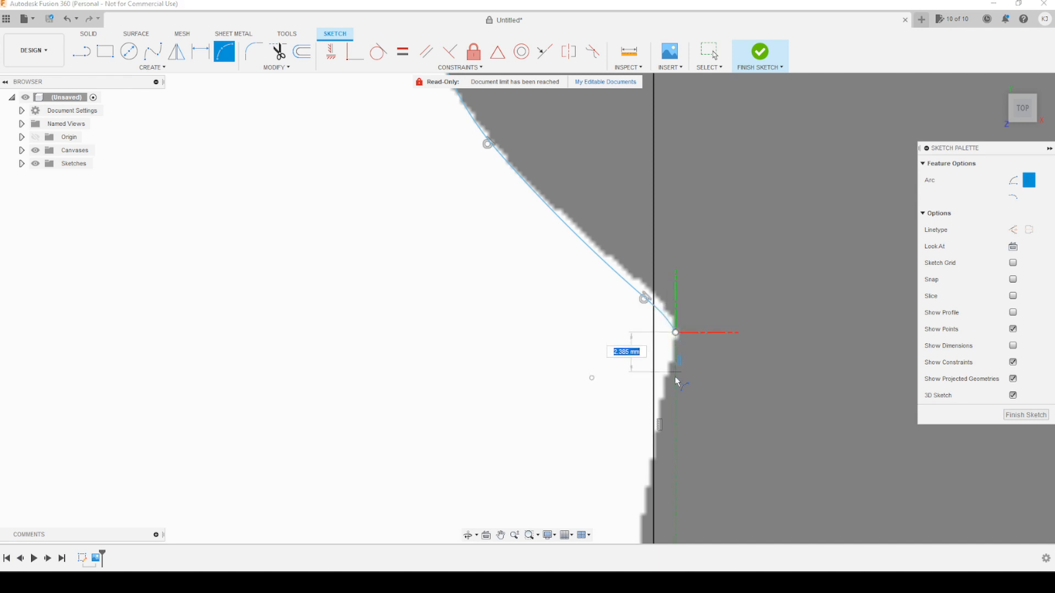
click(653, 442)
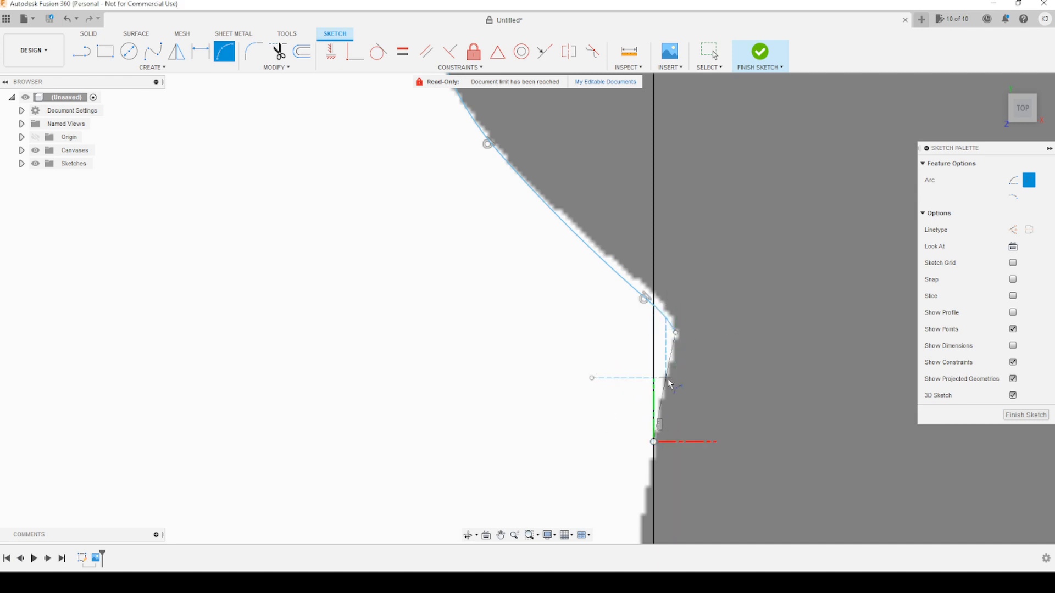
scroll(669, 384, up, 3)
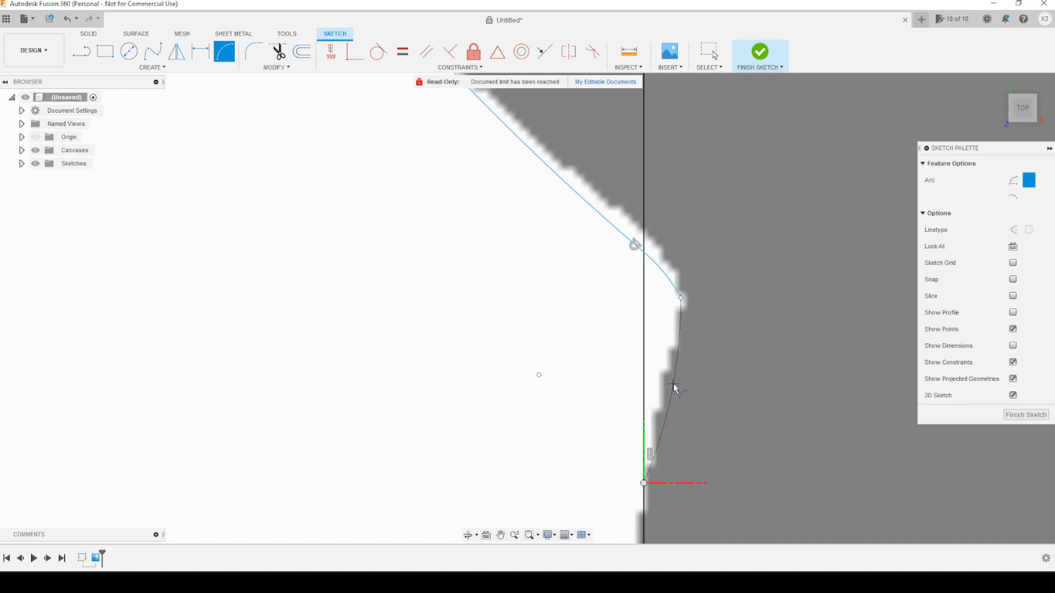
click(673, 385)
Step: Trace the left side of the body below the neck with two successive three-point arcs reaching its widest point
middle_drag(680, 398, 680, 124)
scroll(680, 225, down, 5)
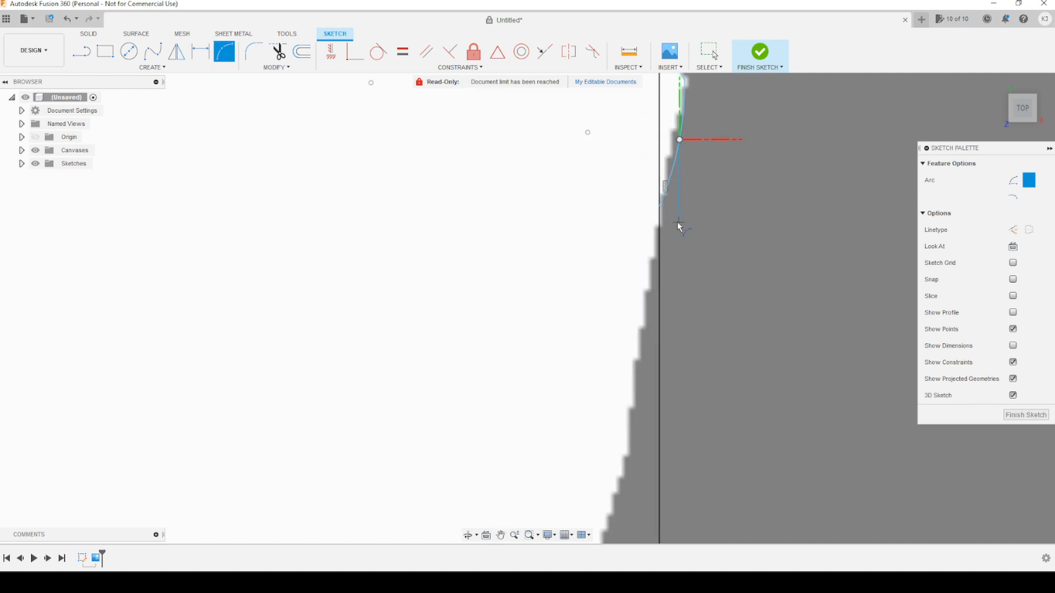
click(667, 221)
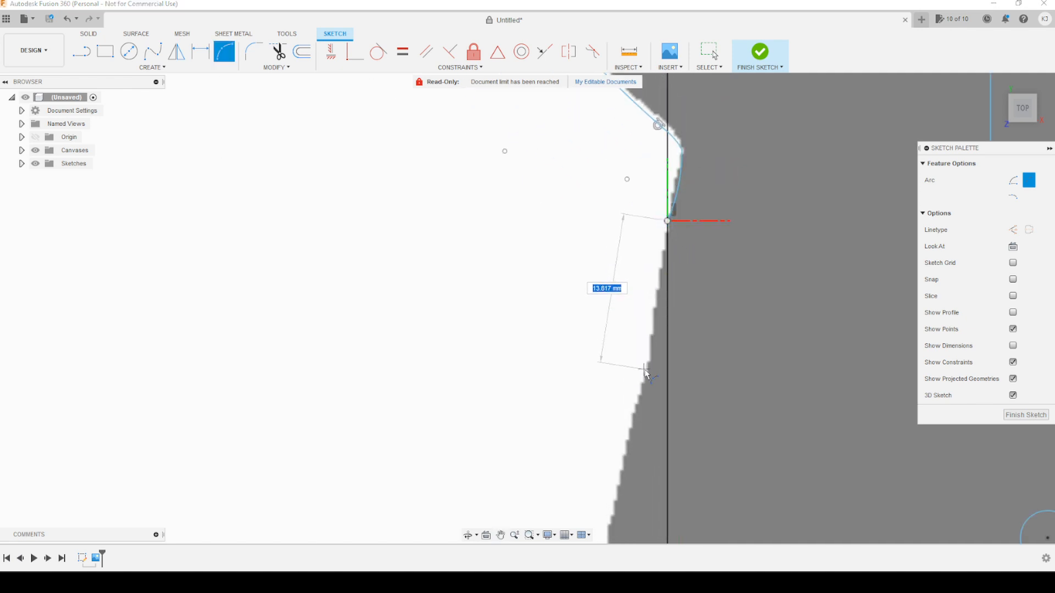
click(647, 373)
middle_drag(663, 357, 700, 217)
click(679, 233)
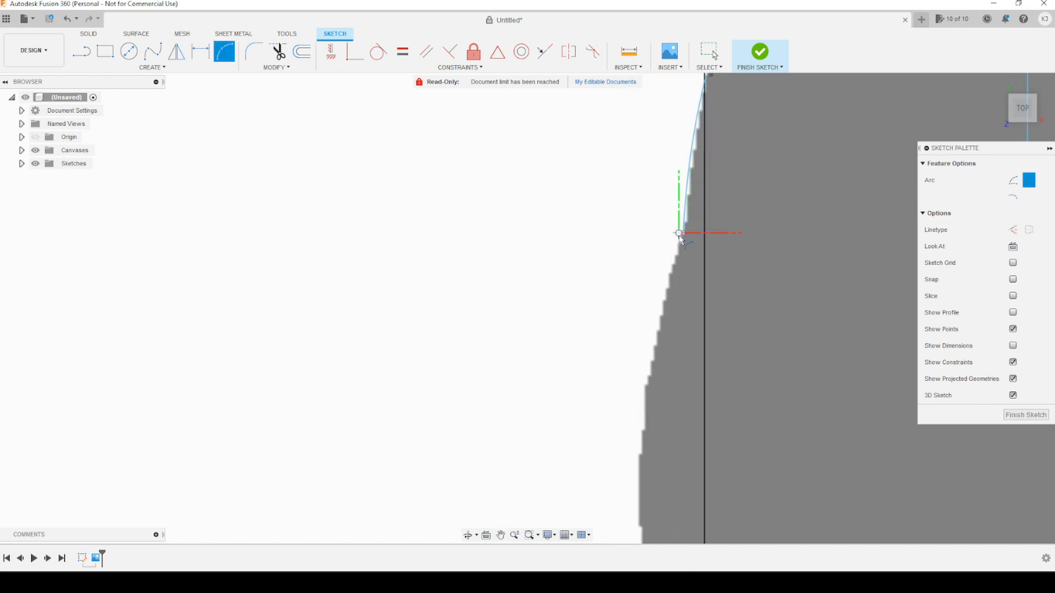
click(639, 458)
click(658, 318)
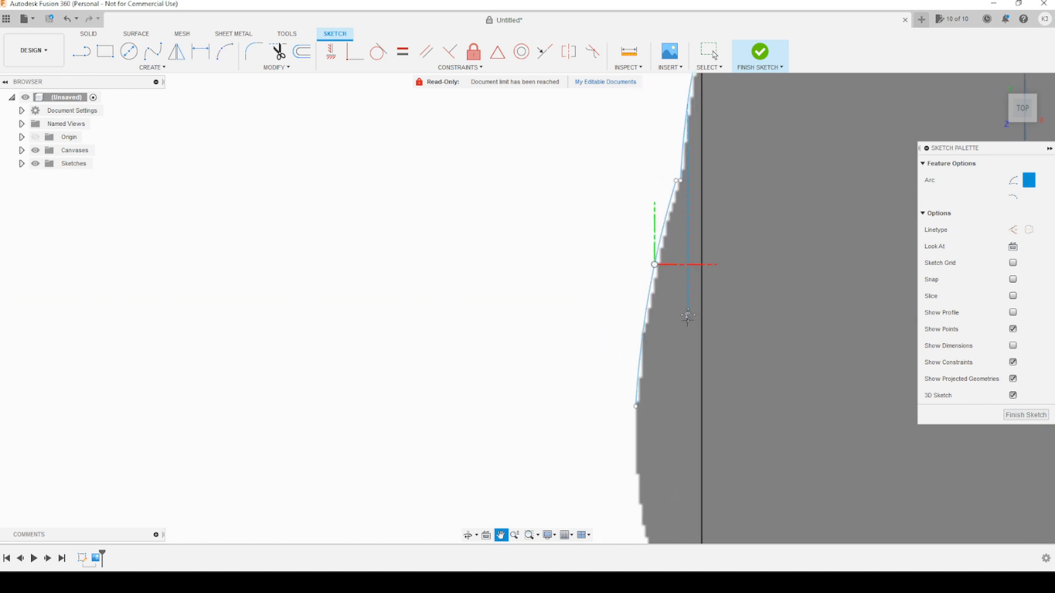
Step: Trace a three-point arc from the body's widest point down to the cover's lower-left corner
middle_drag(644, 466, 629, 203)
click(623, 195)
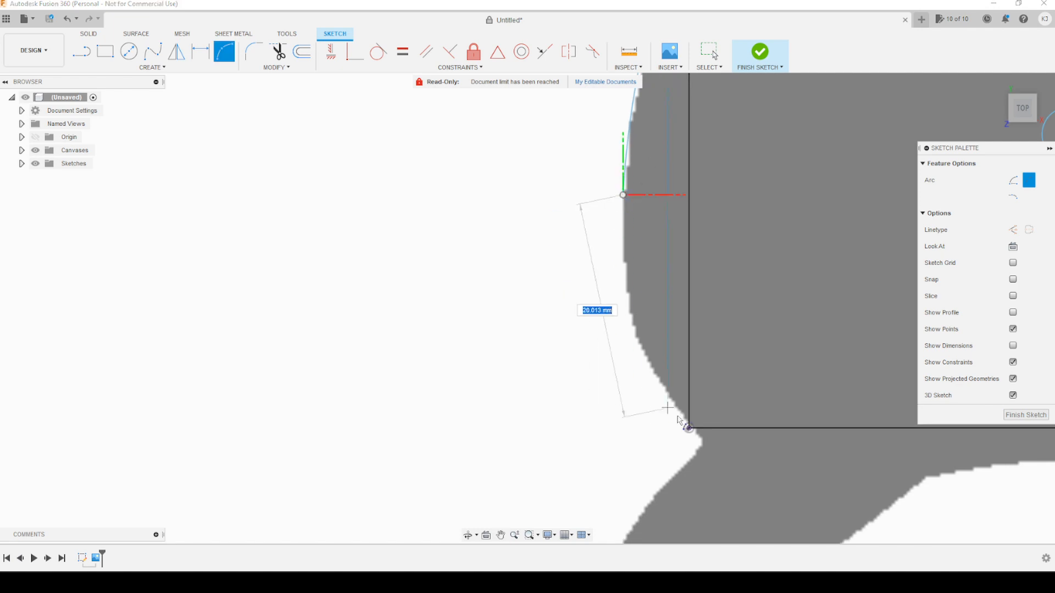
click(689, 428)
click(644, 347)
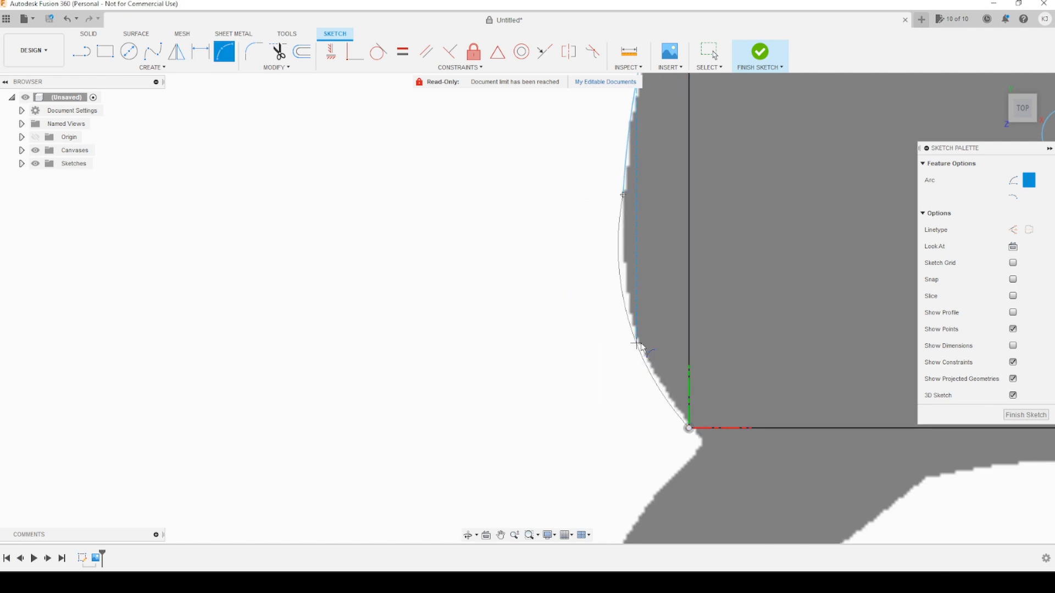
Step: Trace the notch above the left foot with two short connected three-point arcs starting at the cover's lower-left corner
middle_drag(674, 444, 664, 416)
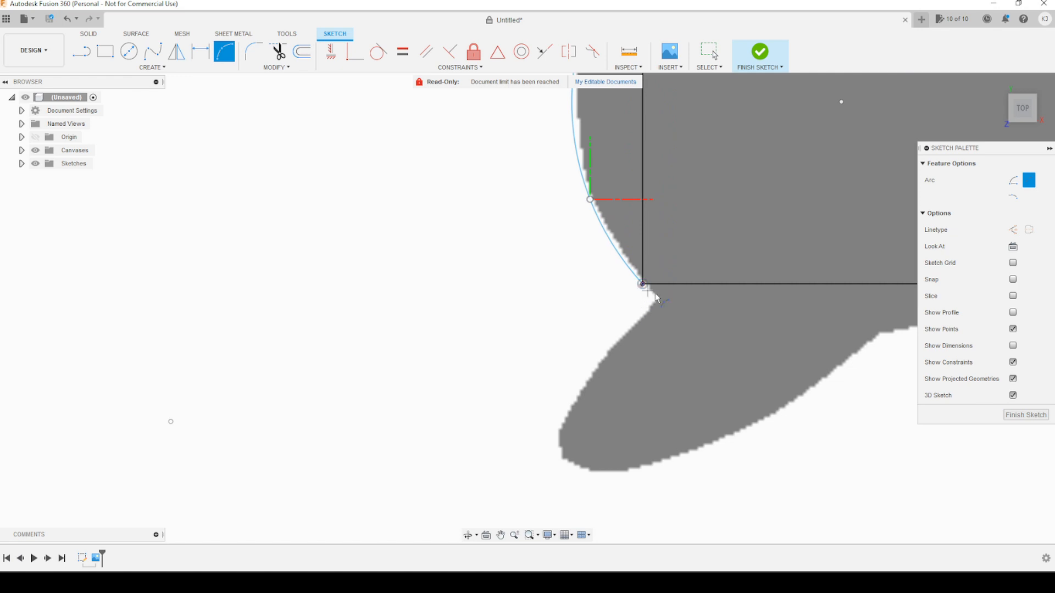
scroll(683, 293, down, 2)
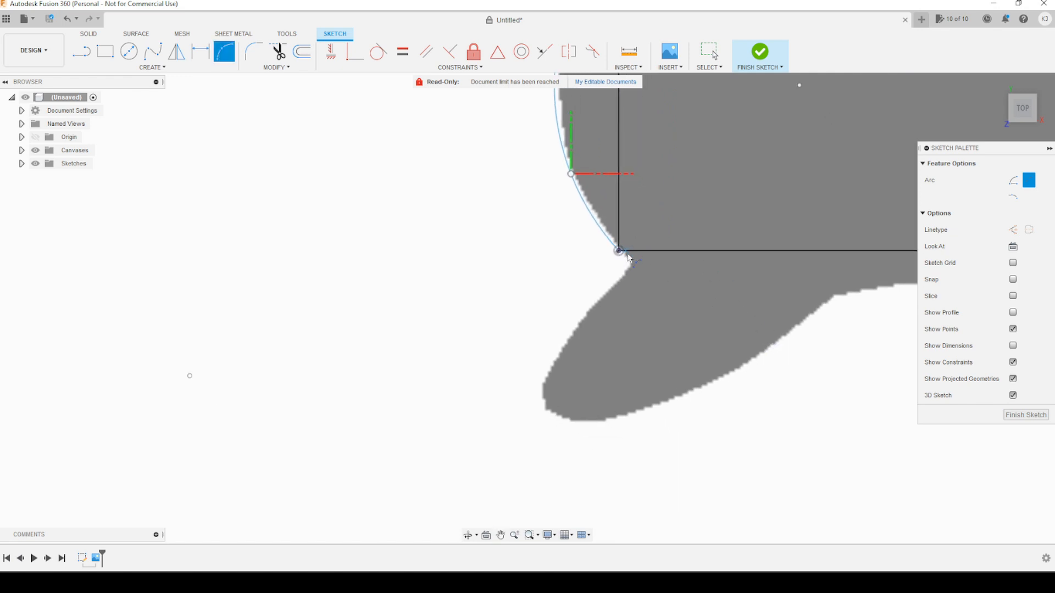
scroll(631, 256, up, 3)
click(596, 242)
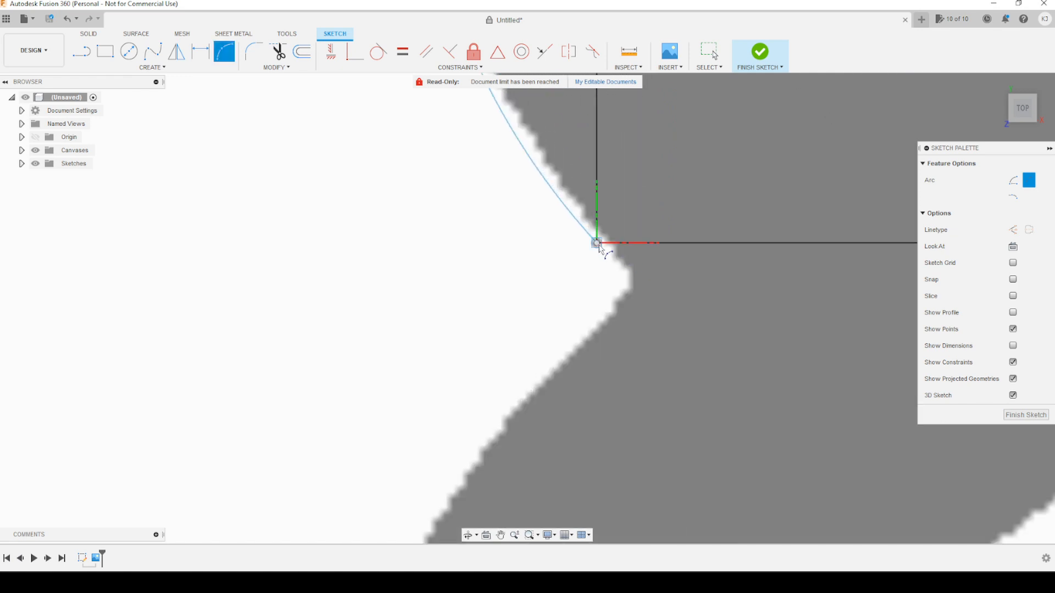
click(623, 272)
click(624, 294)
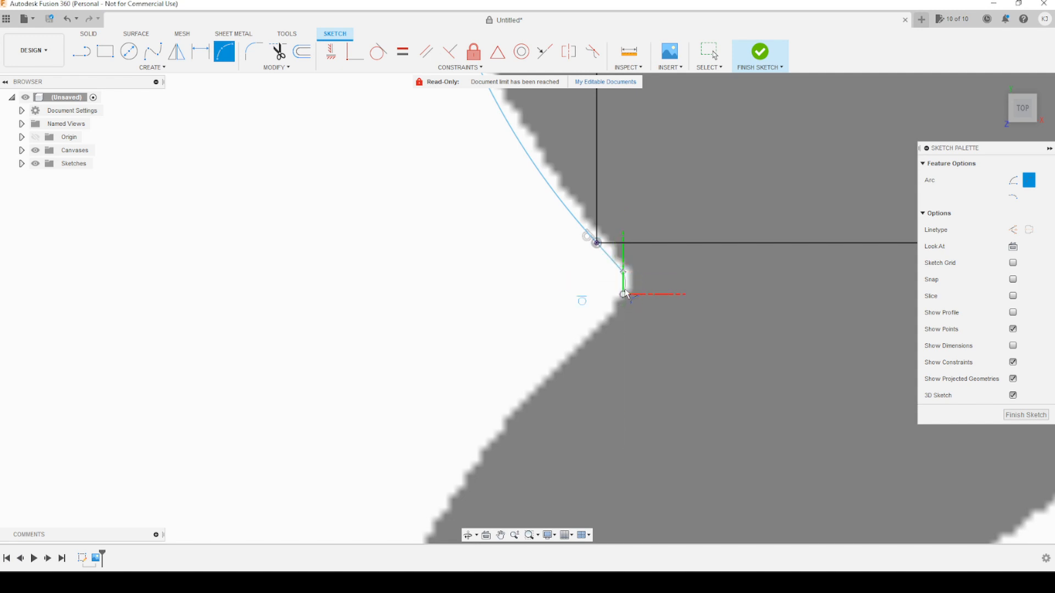
scroll(627, 286, up, 2)
click(625, 284)
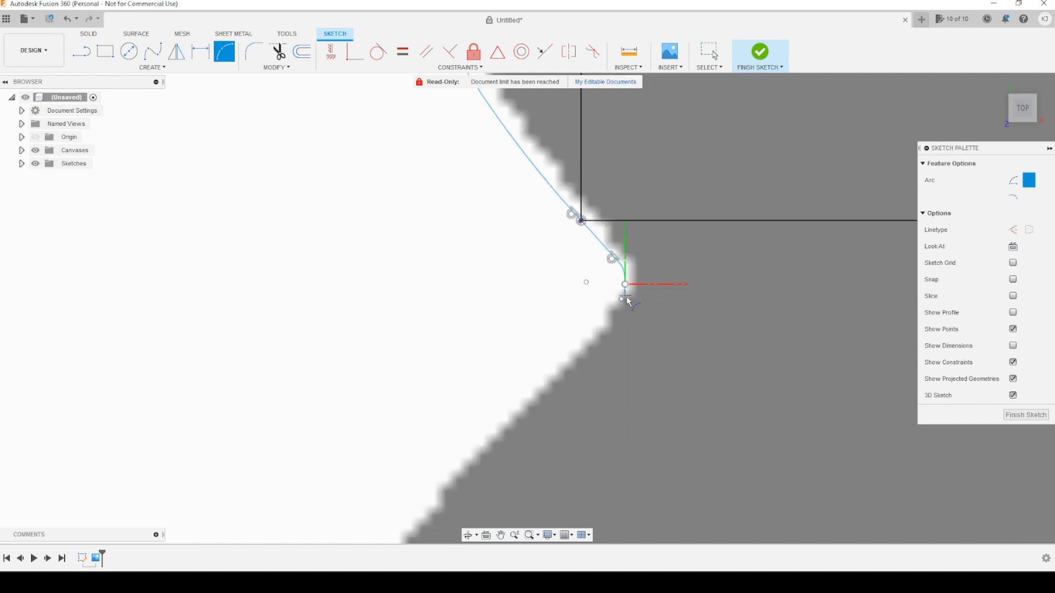
Step: Trace the left foot's upper edge with a three-point arc from the notch down to the start of the toe
click(620, 300)
middle_drag(633, 363, 684, 171)
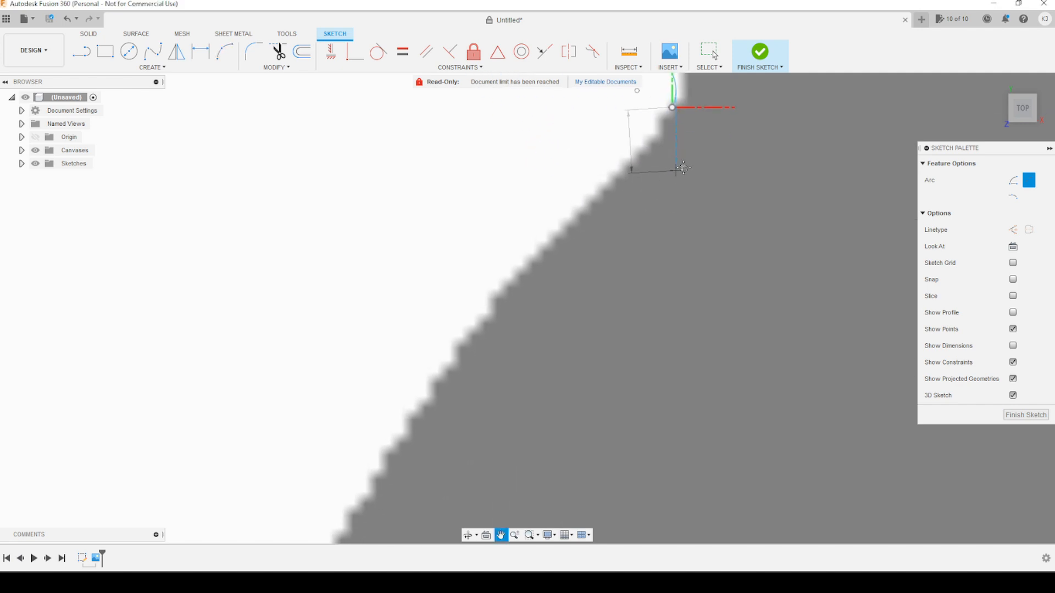
scroll(494, 324, down, 3)
middle_drag(518, 361, 499, 304)
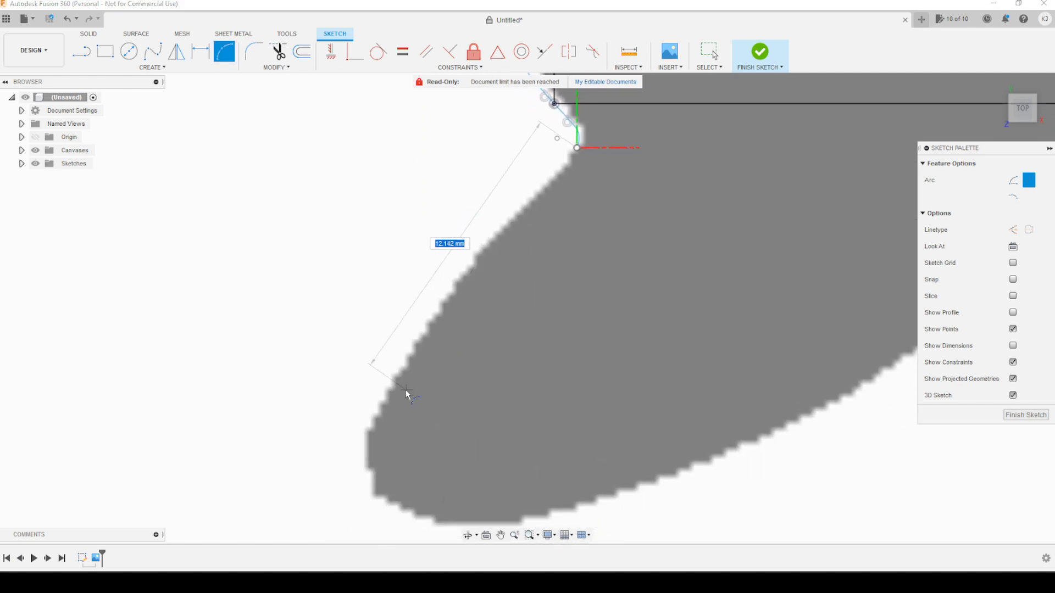
click(377, 410)
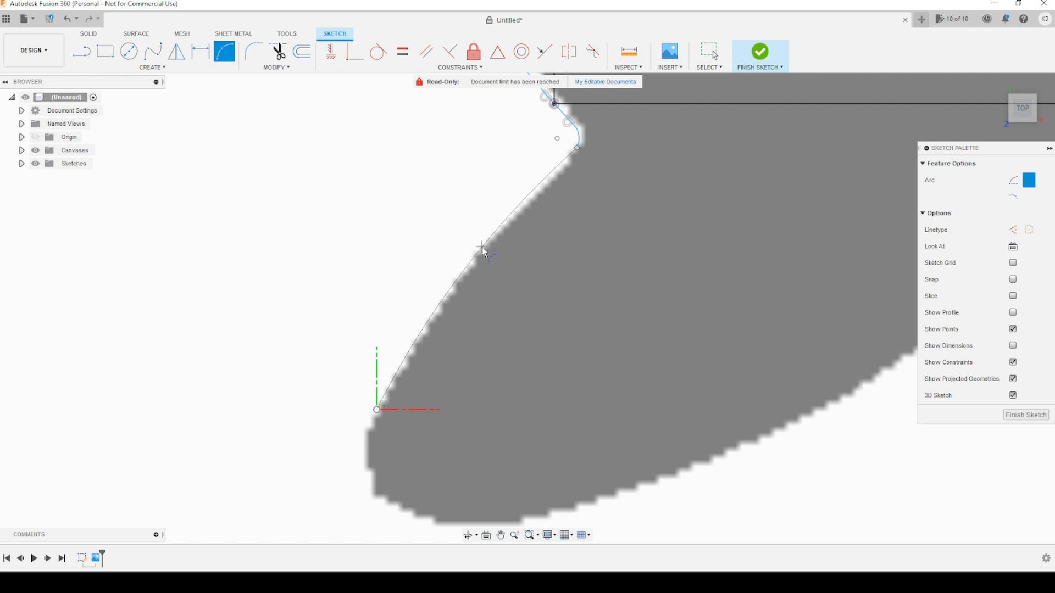
Step: Trace around the tip of the left foot with two connected three-point arcs, one at the toe and one along the underside
middle_drag(502, 367, 707, 152)
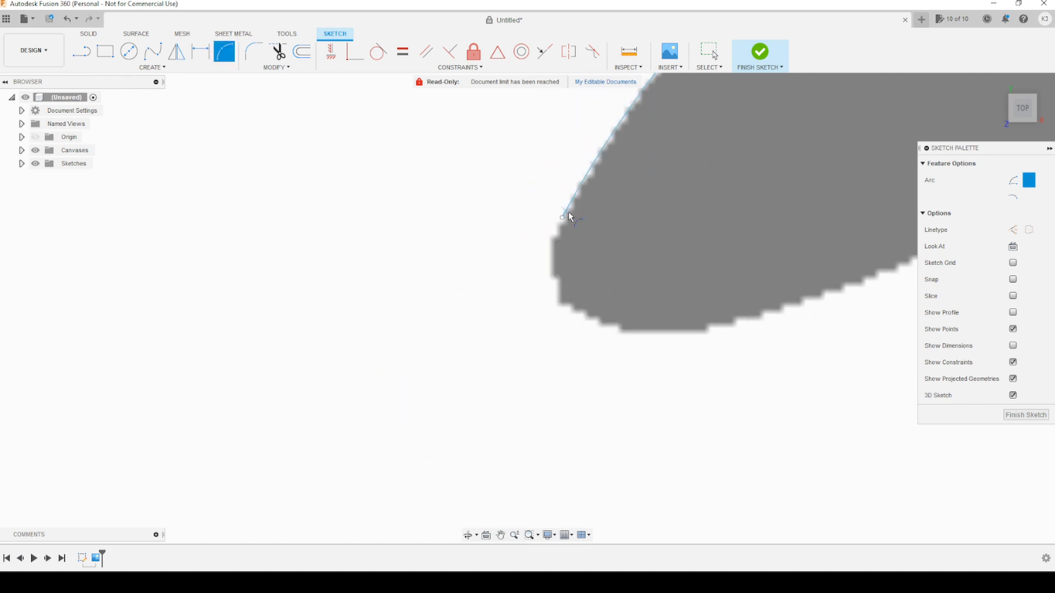
click(562, 218)
click(563, 301)
click(550, 272)
click(562, 302)
click(812, 302)
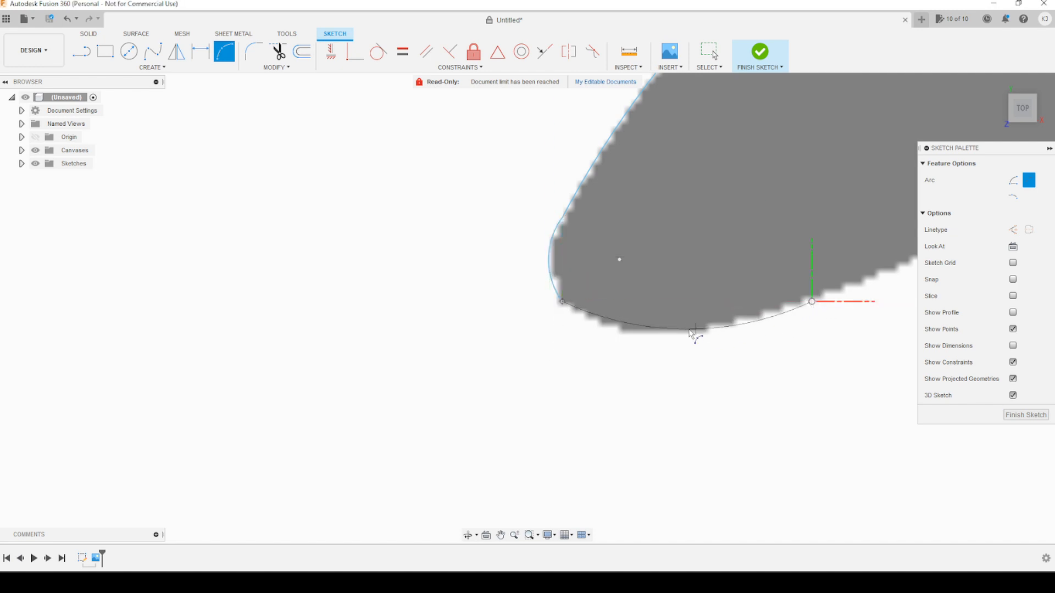
click(678, 331)
Step: Continue the left foot's lower edge with a long three-point arc rising toward the gap between the feet
middle_drag(800, 340, 458, 351)
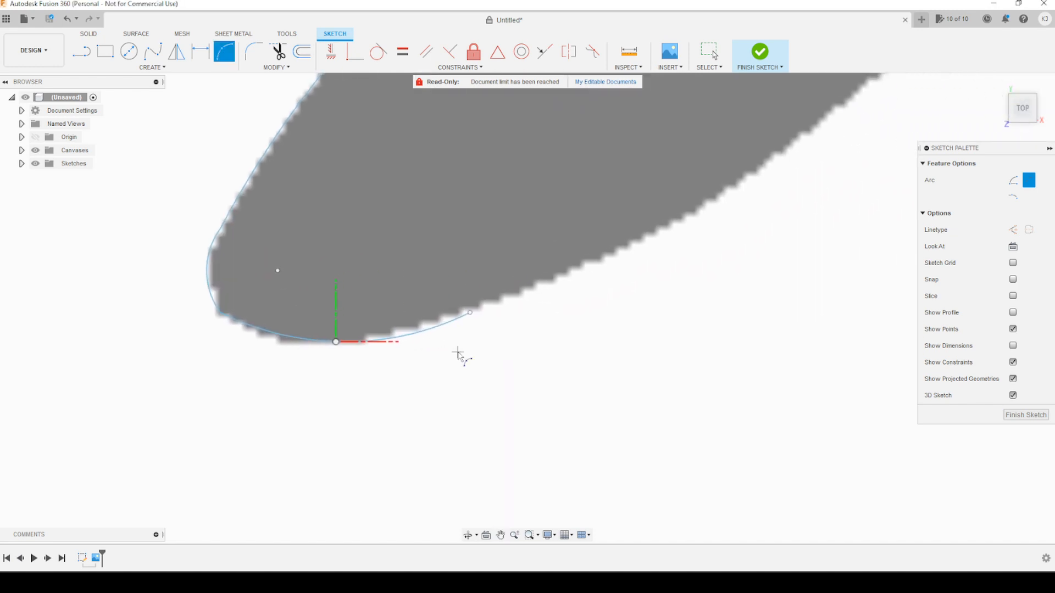
click(470, 313)
click(820, 120)
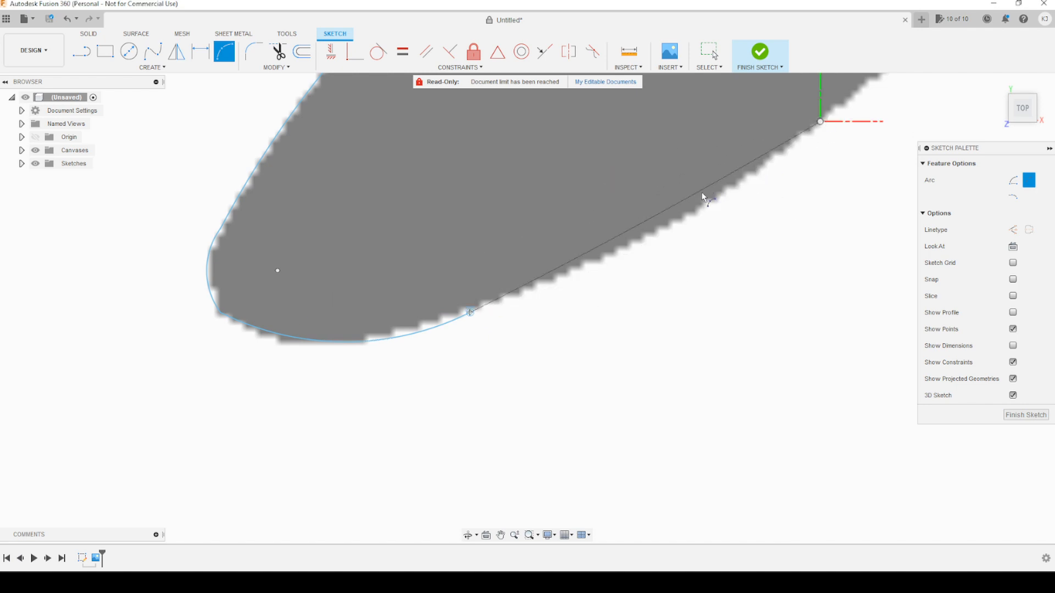
click(685, 211)
Step: Complete the left foot's lower edge with a three-point arc ending at the corner where the body's bottom edge begins
middle_drag(772, 189, 455, 375)
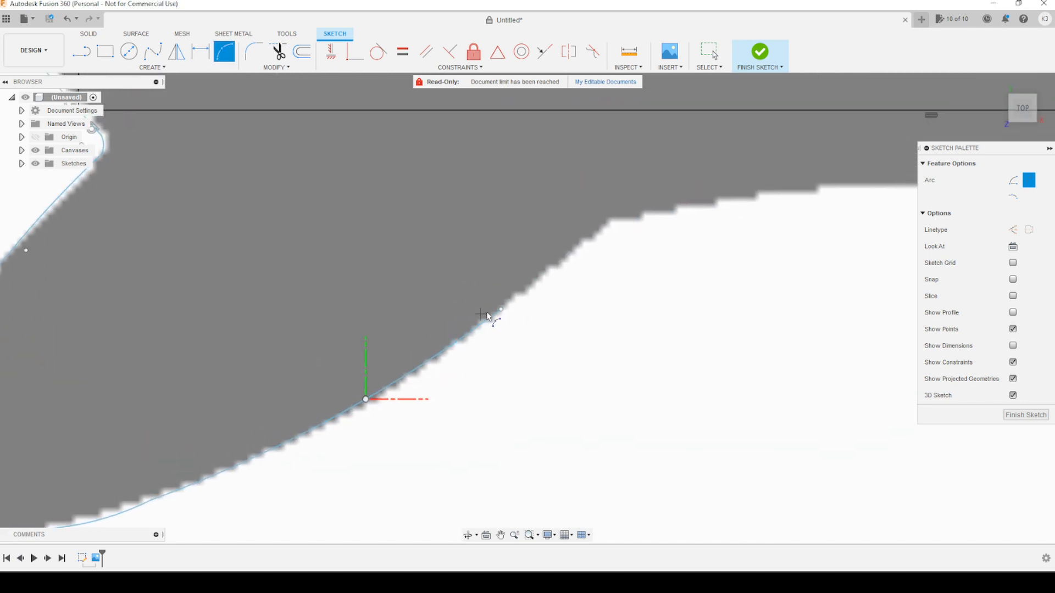
click(500, 310)
middle_drag(775, 248, 624, 264)
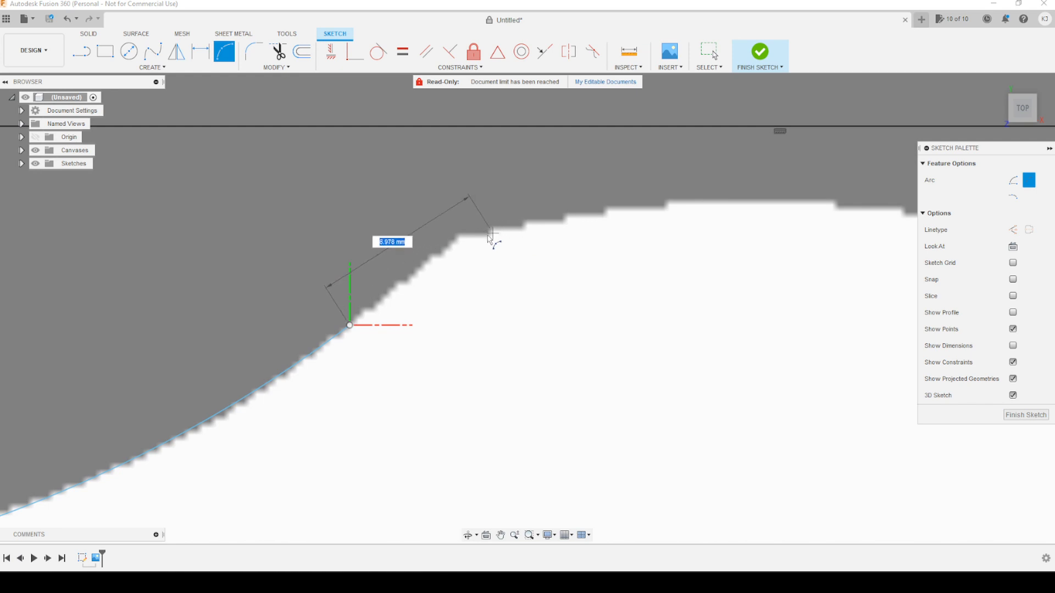
click(459, 239)
click(430, 262)
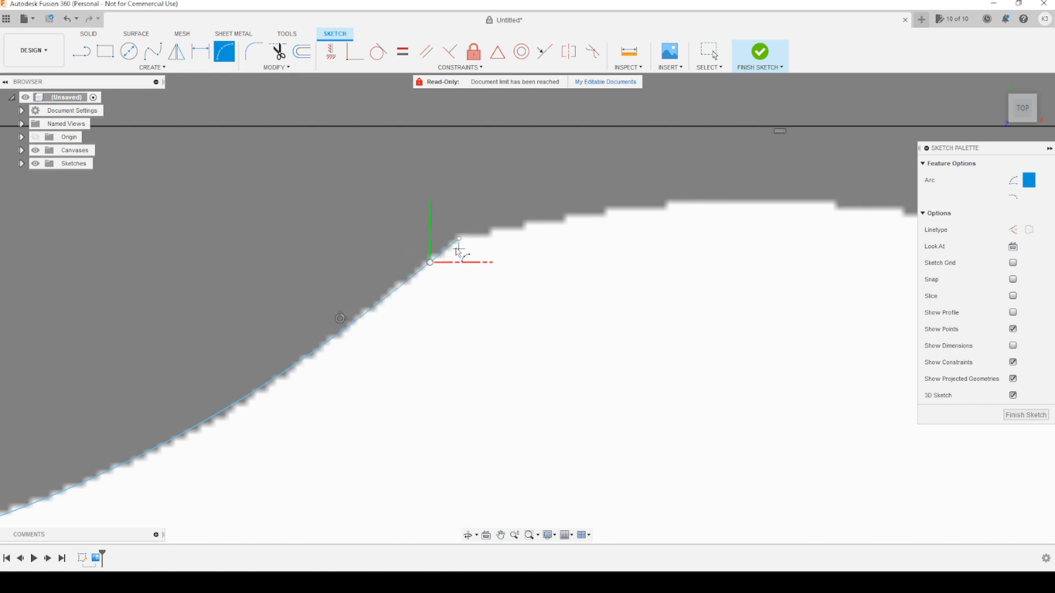
Step: Trace the body's bottom edge between the feet with two connected three-point arcs ending at the start of the right foot
middle_drag(775, 234, 549, 217)
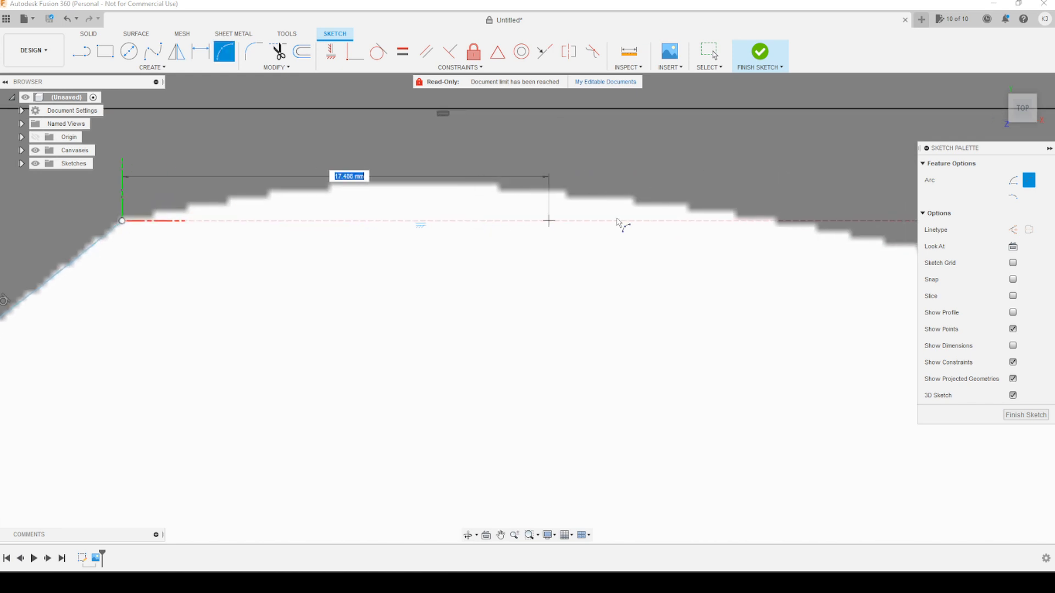
click(768, 221)
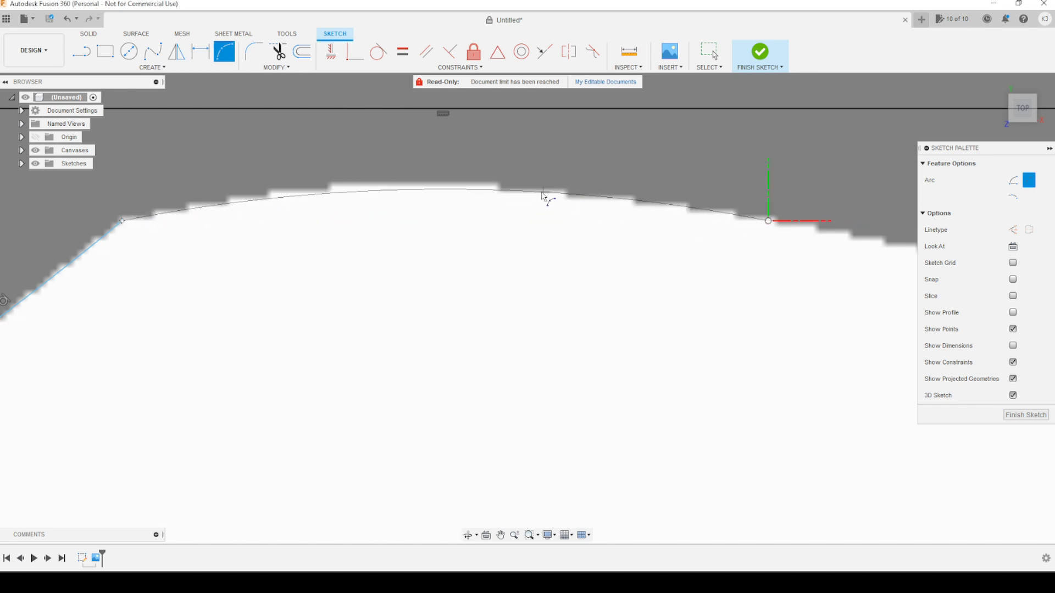
click(483, 184)
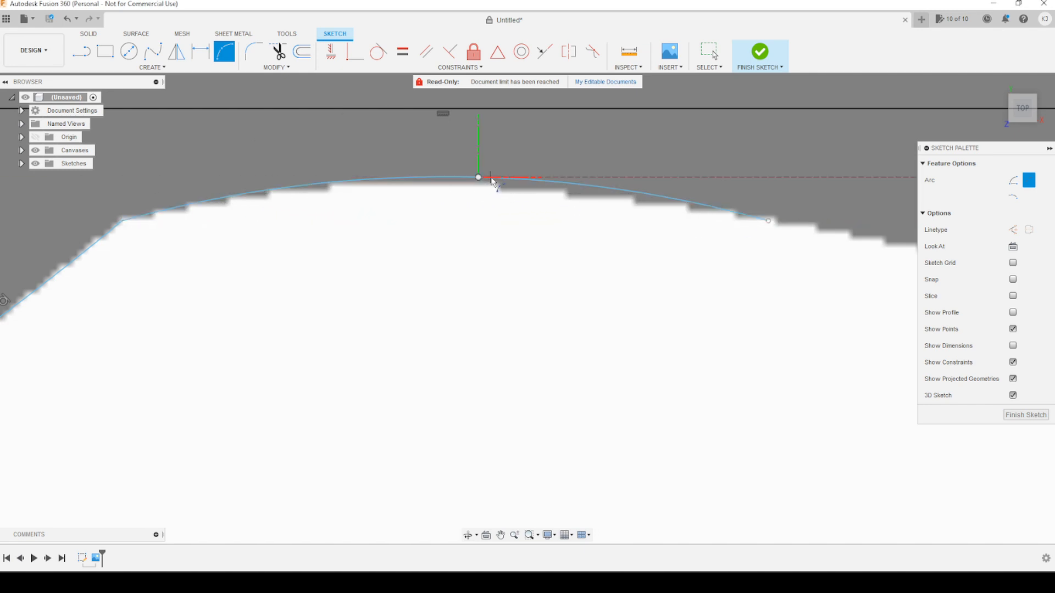
middle_drag(490, 181, 266, 144)
click(273, 117)
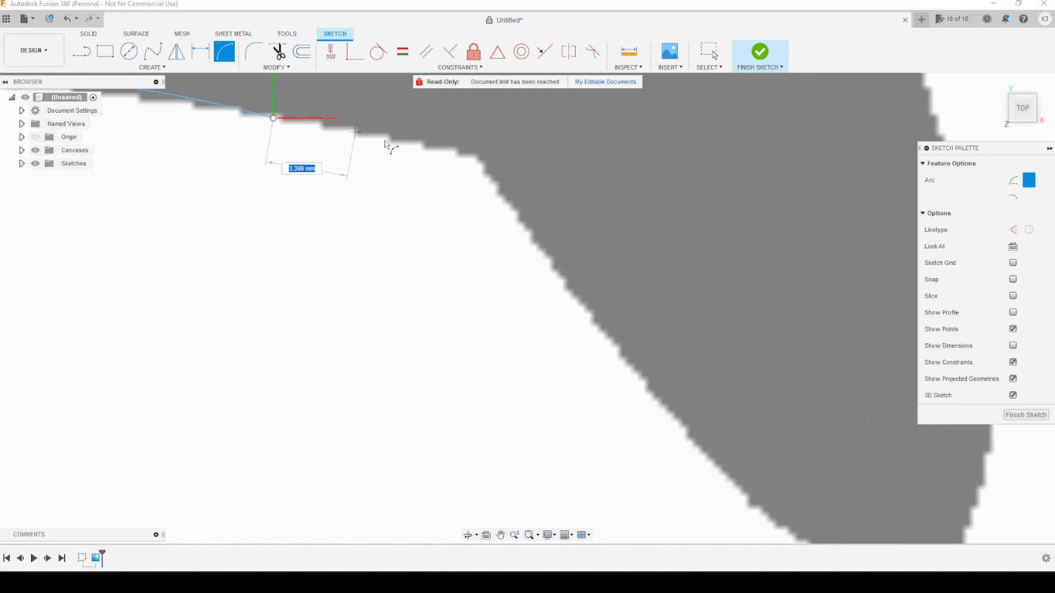
click(469, 162)
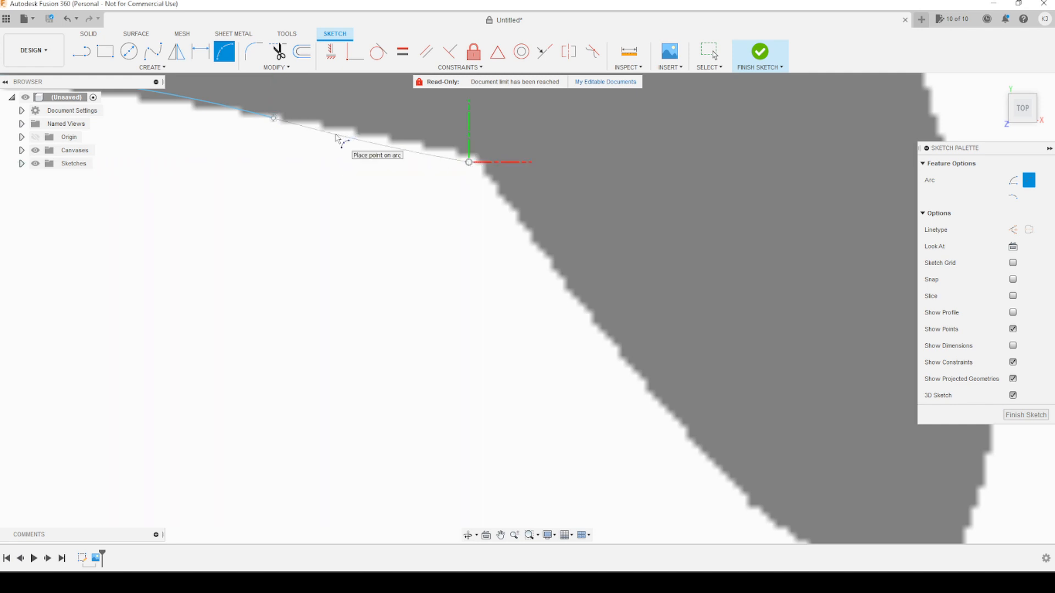
click(336, 135)
Step: Trace the right foot's inner edge with a long three-point arc from the body corner down toward the toe
click(469, 162)
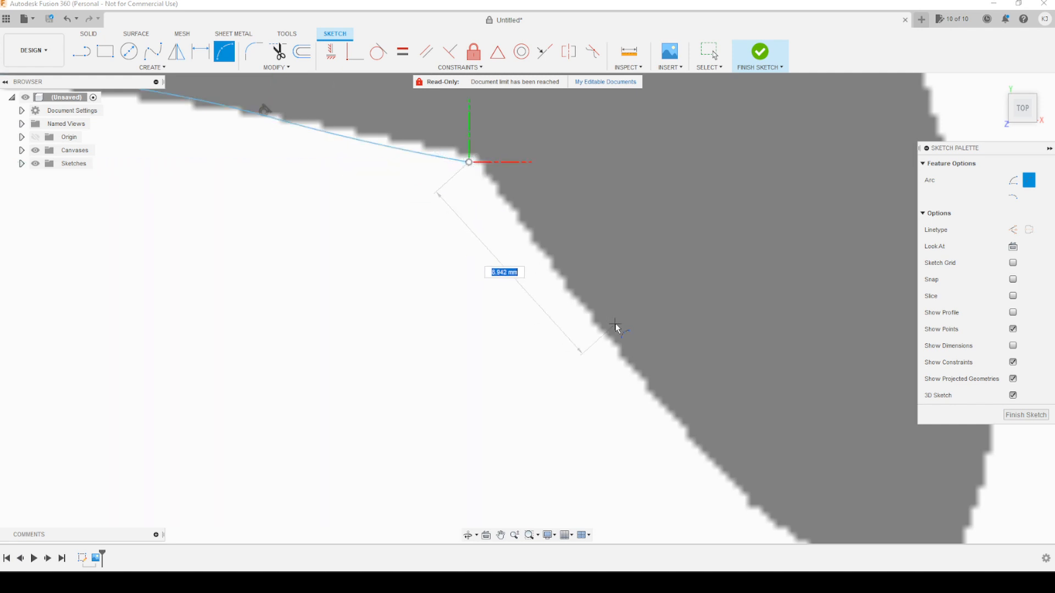
middle_drag(648, 407, 646, 191)
click(794, 324)
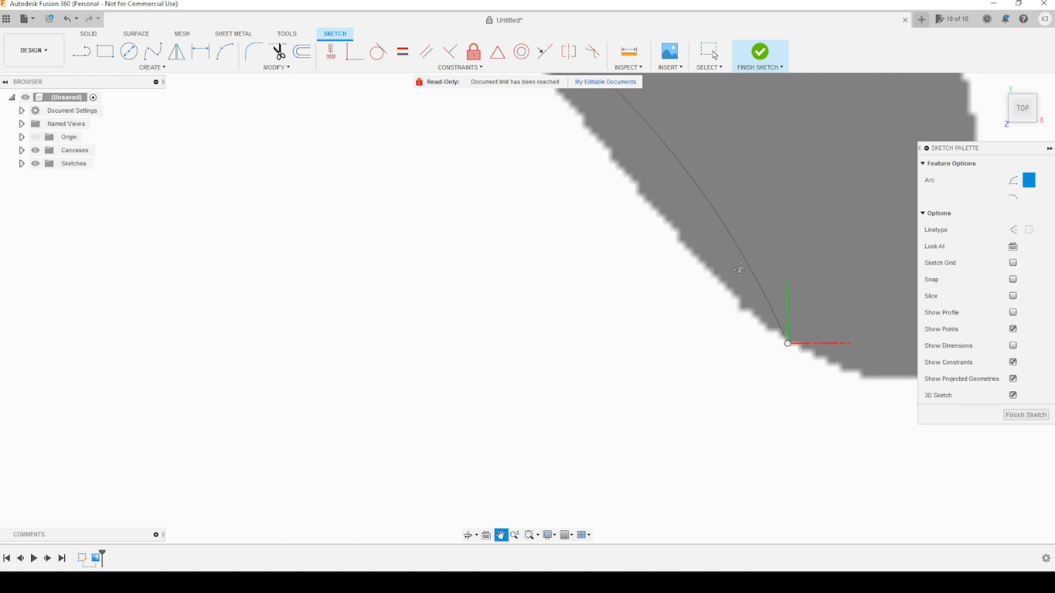
middle_drag(741, 214, 687, 426)
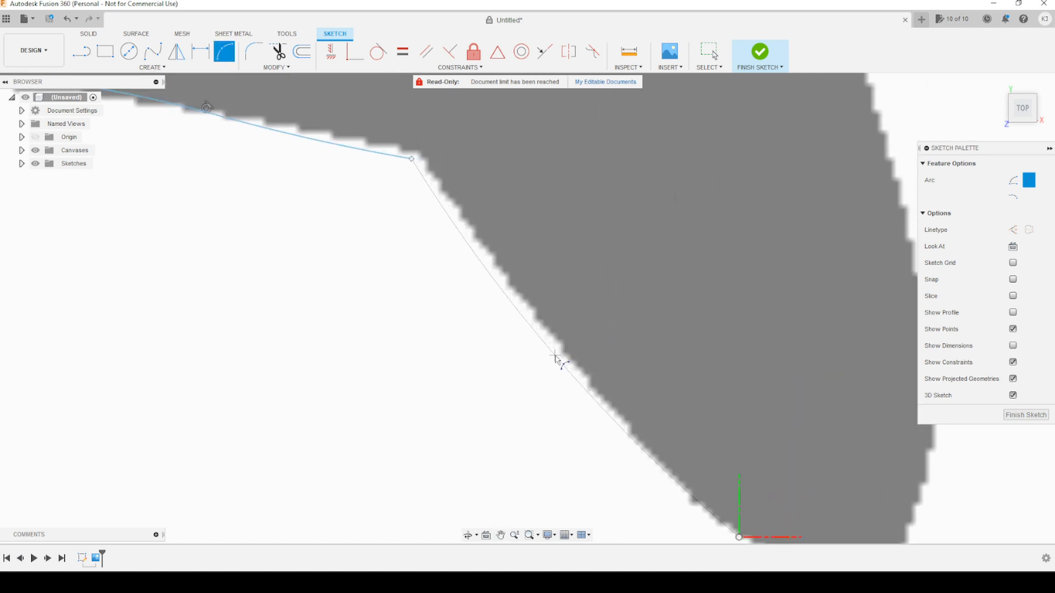
click(556, 355)
Step: Trace around the tip of the right foot with two connected three-point arcs, one under the toe and one up its outer side
mouse_move(723, 389)
middle_down()
mouse_move(676, 229)
mouse_move(569, 163)
middle_up()
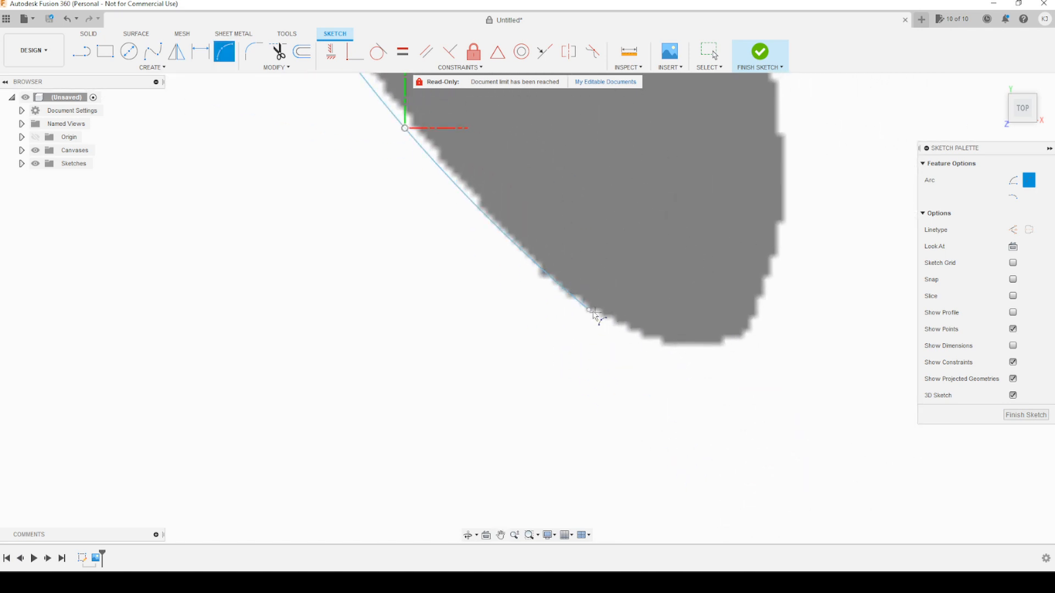
click(589, 310)
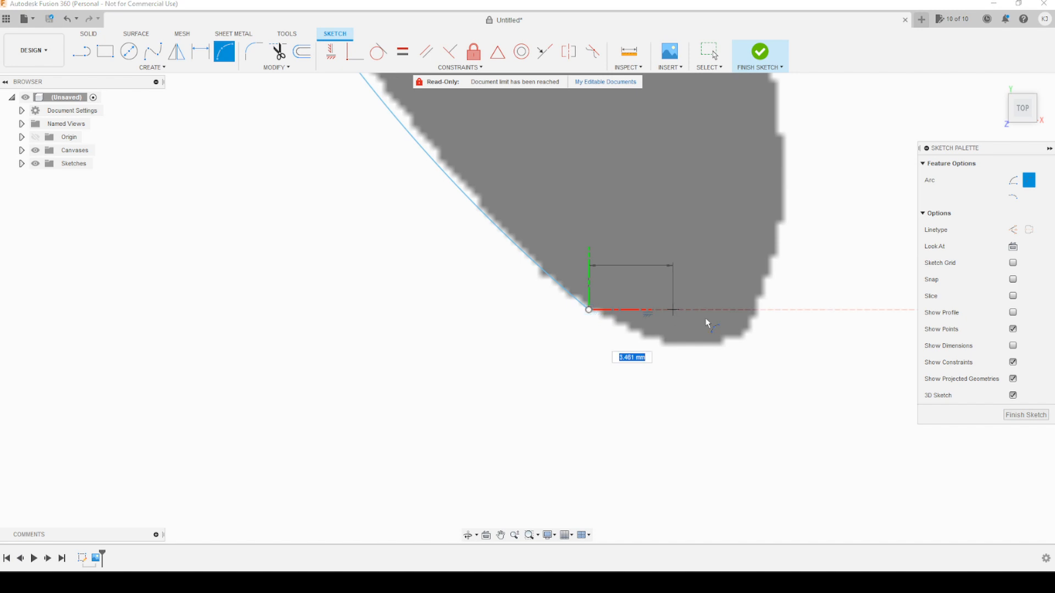
click(757, 310)
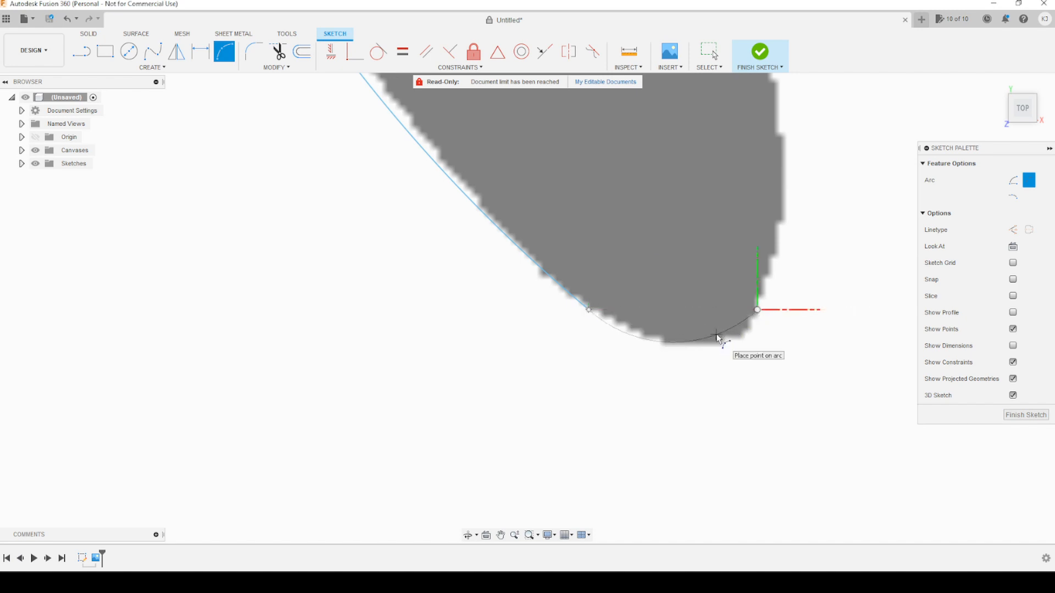
click(716, 334)
scroll(835, 317, down, 1)
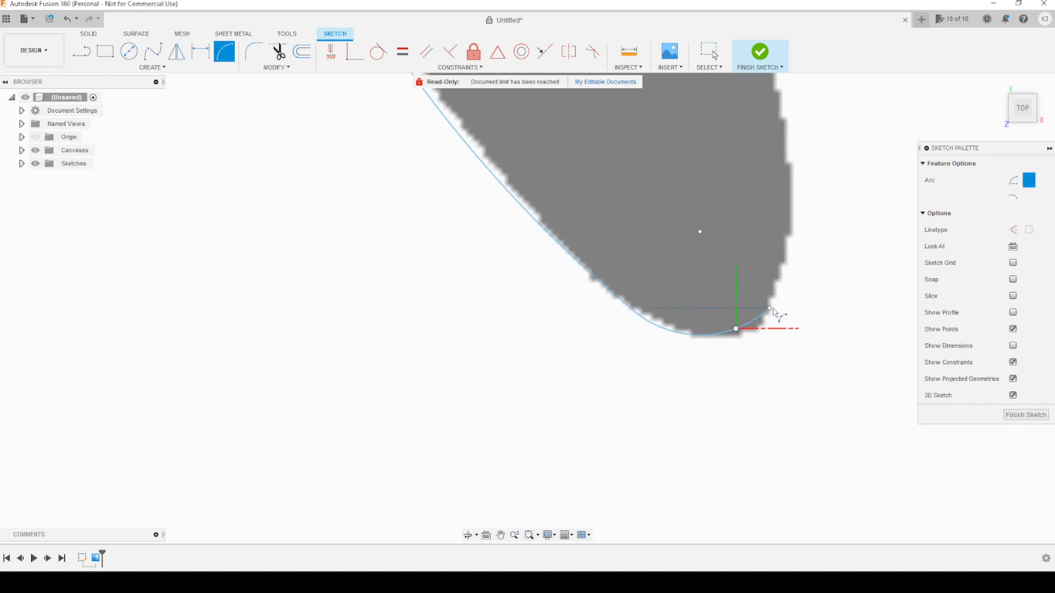
click(782, 115)
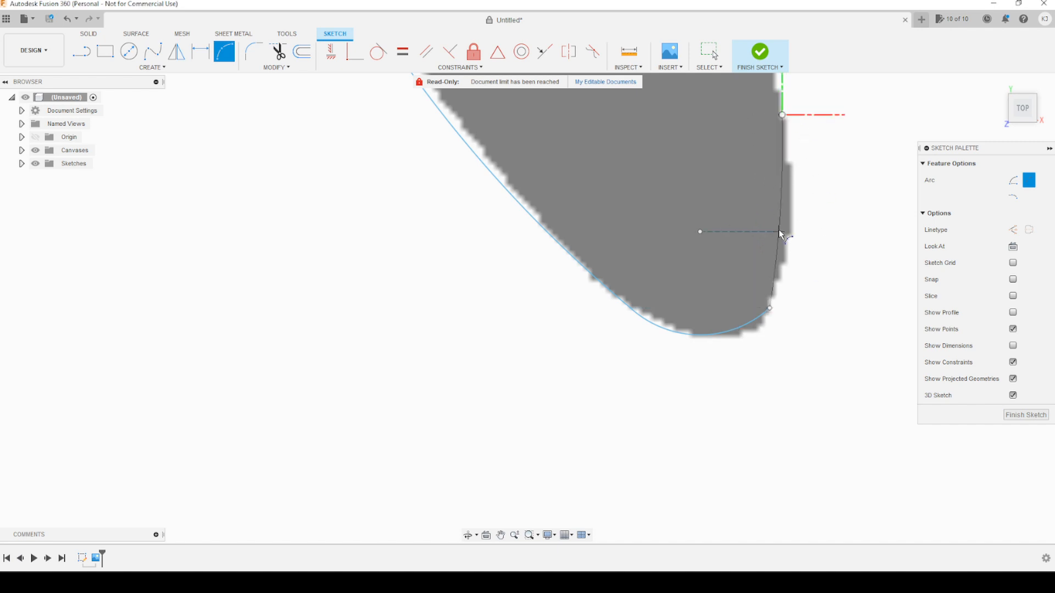
click(789, 246)
Step: Continue the right foot's outer edge with a three-point arc rising to the notch where the foot meets the body
middle_drag(852, 155, 758, 366)
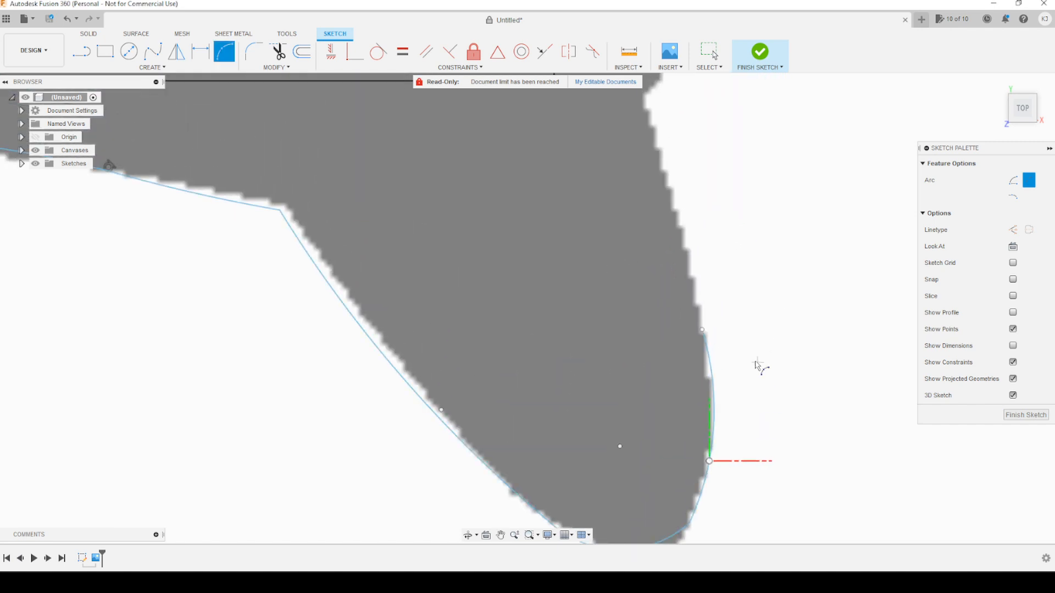
click(704, 328)
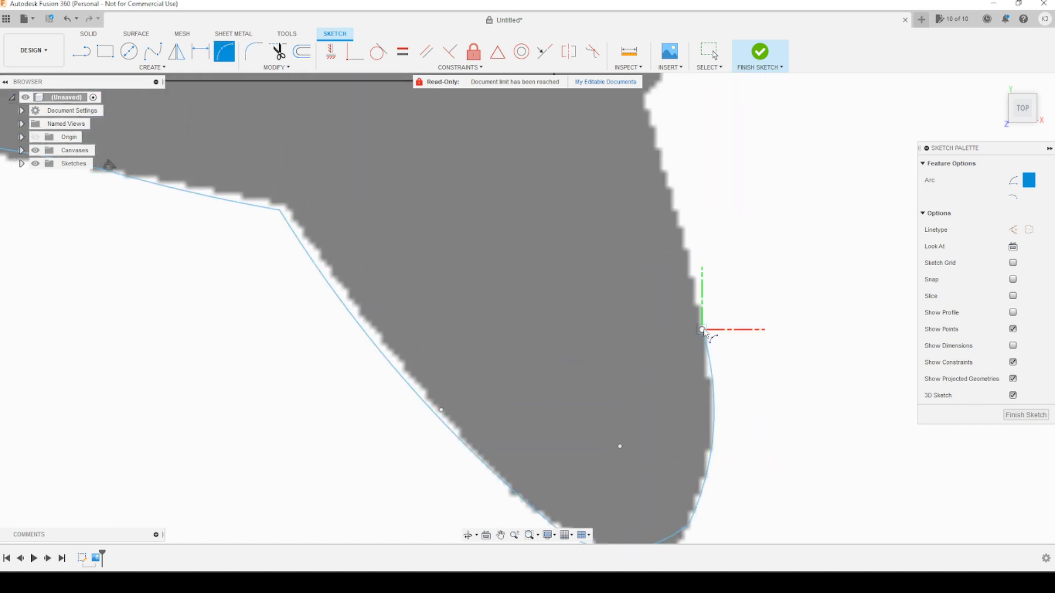
click(644, 102)
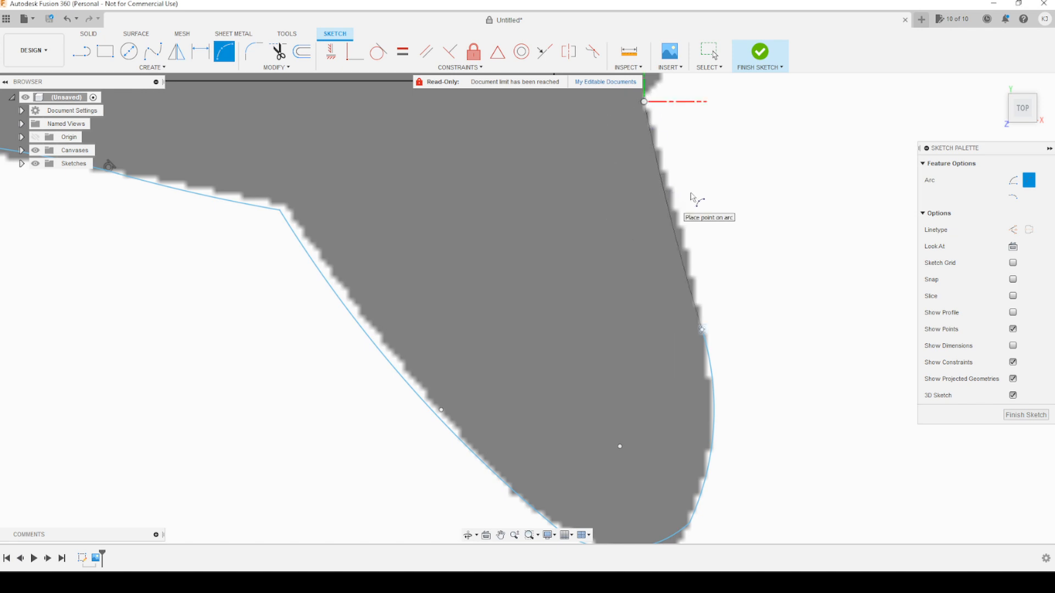
click(665, 197)
Step: Try to round the notch above the right foot with a small three-point arc
middle_drag(718, 150, 713, 370)
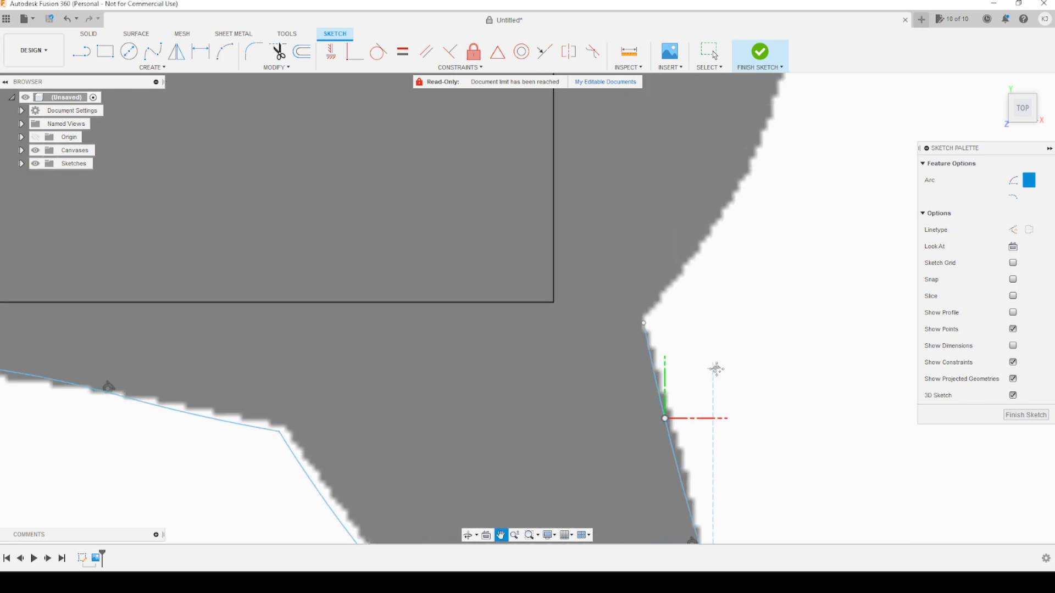
click(644, 323)
click(661, 298)
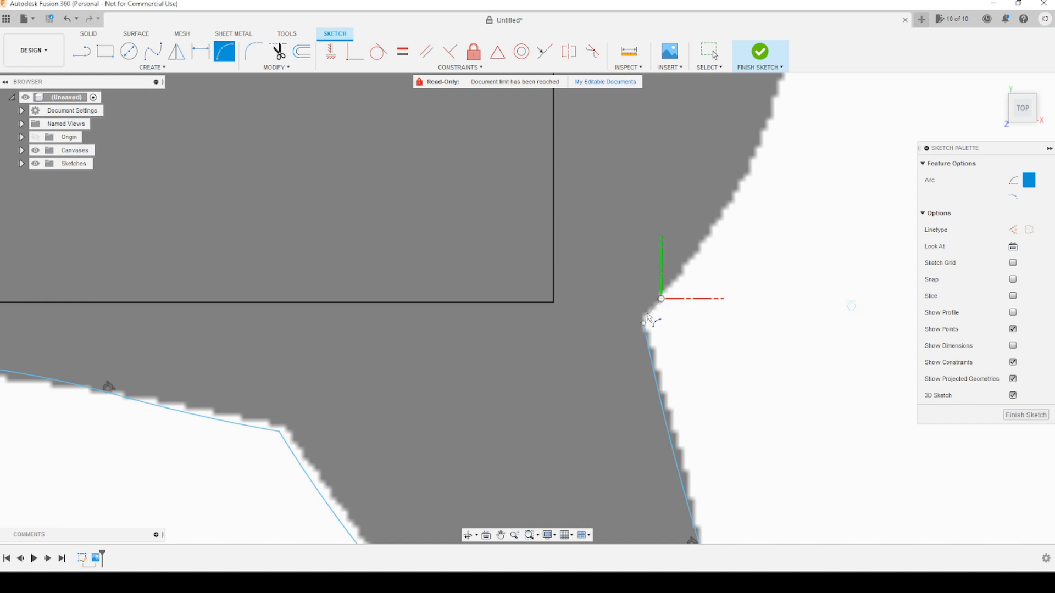
scroll(648, 318, up, 3)
click(647, 312)
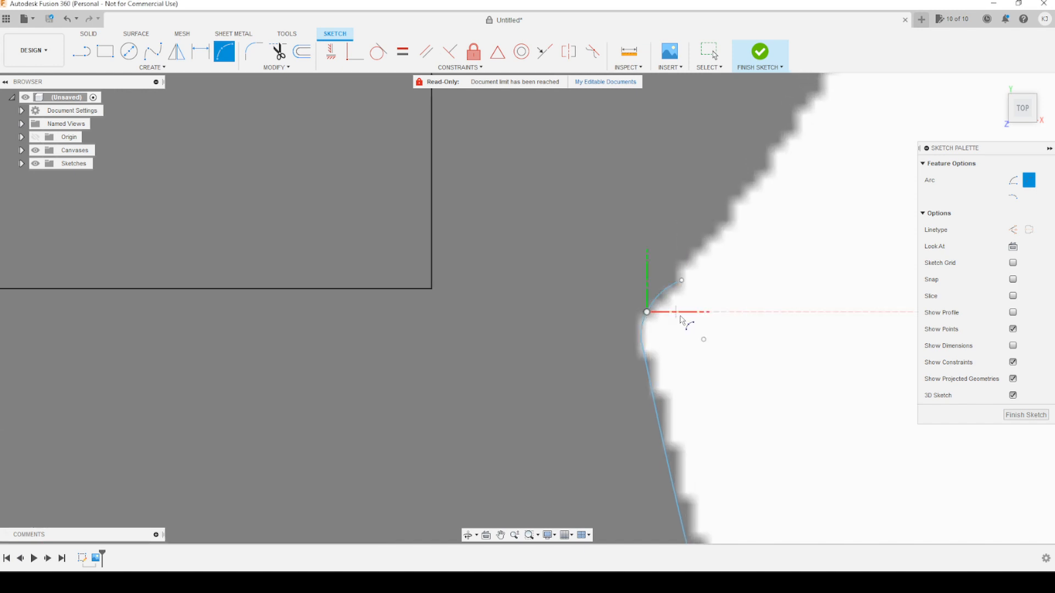
key(Escape)
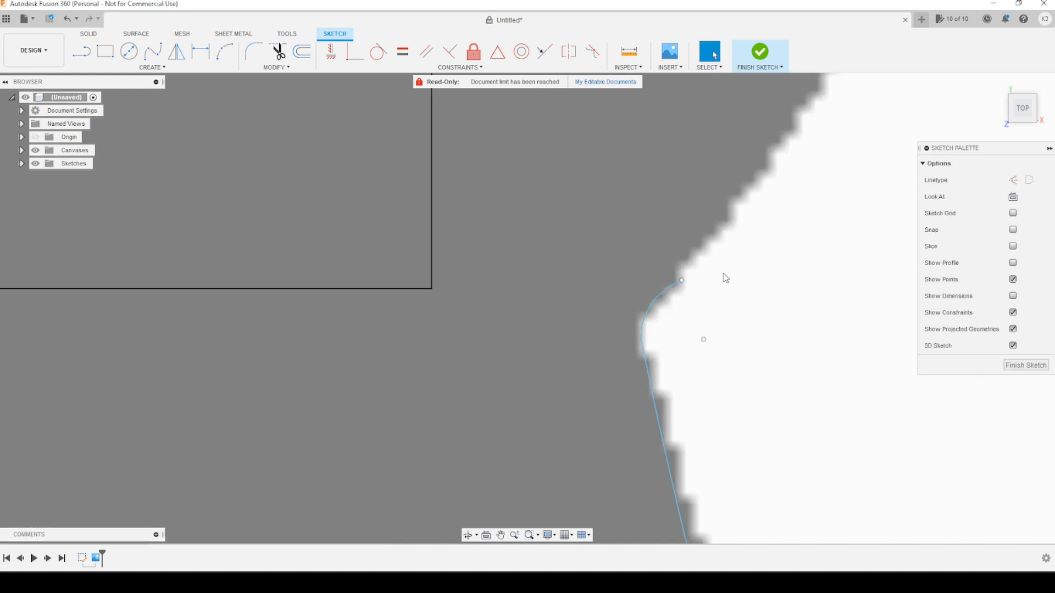
Step: Trace the body's right side with two connected three-point arcs from the notch above the foot up to the base of the tail
key(a)
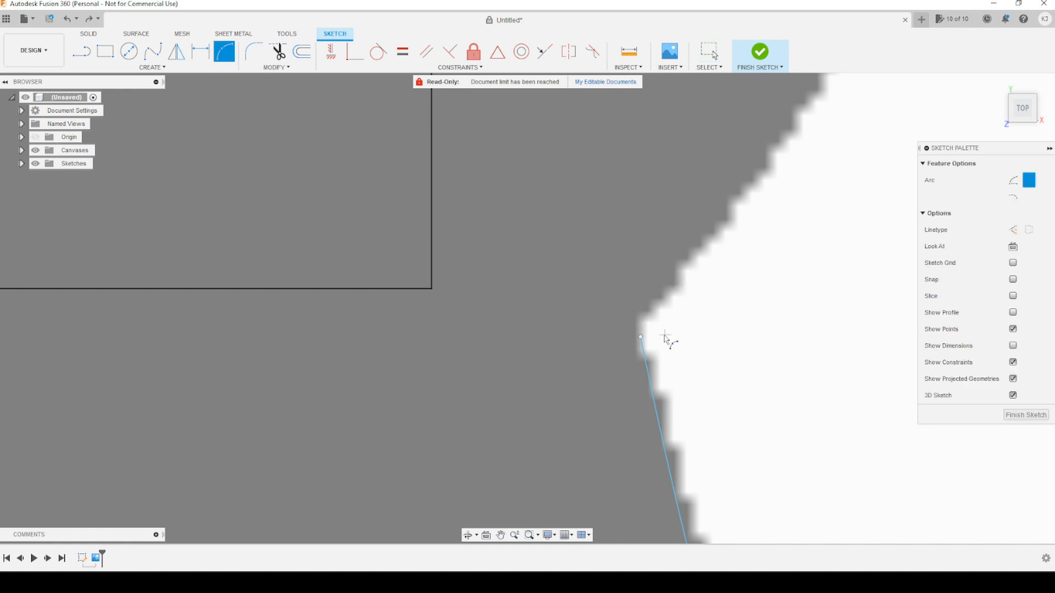
click(640, 340)
scroll(765, 266, down, 5)
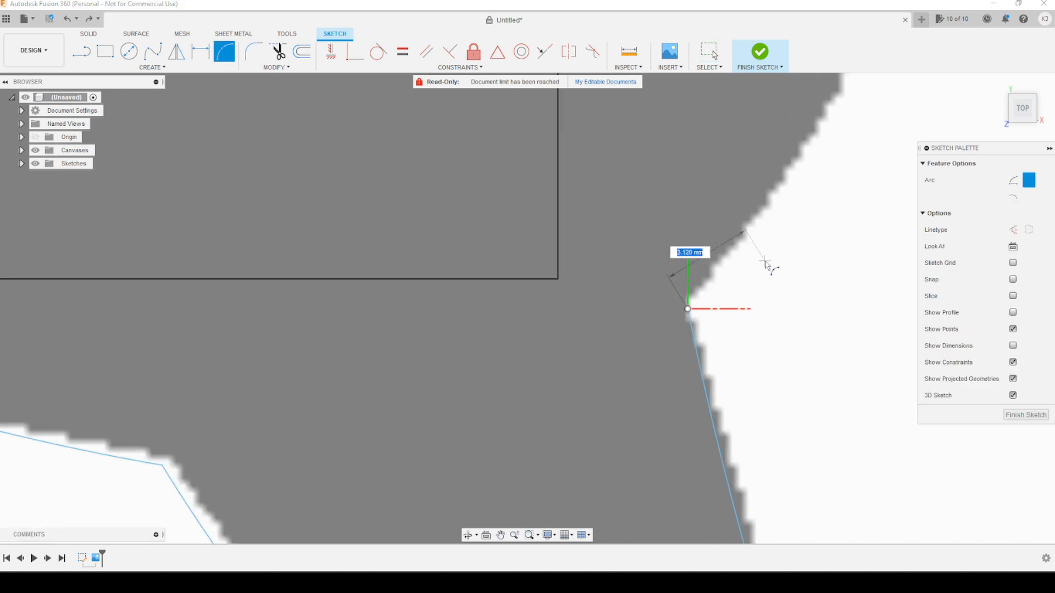
click(732, 182)
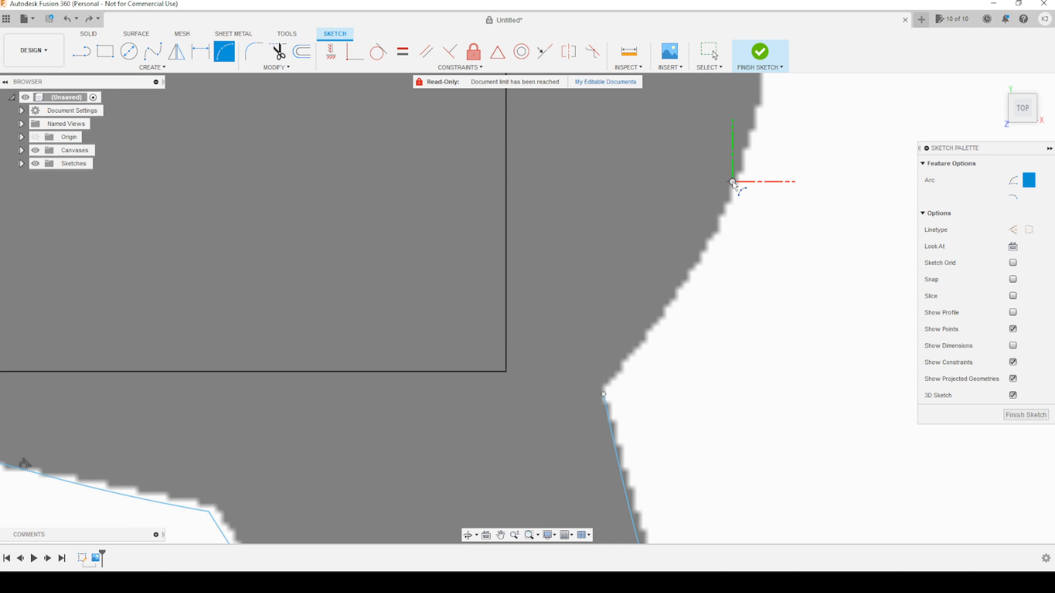
click(686, 282)
middle_drag(747, 258, 677, 446)
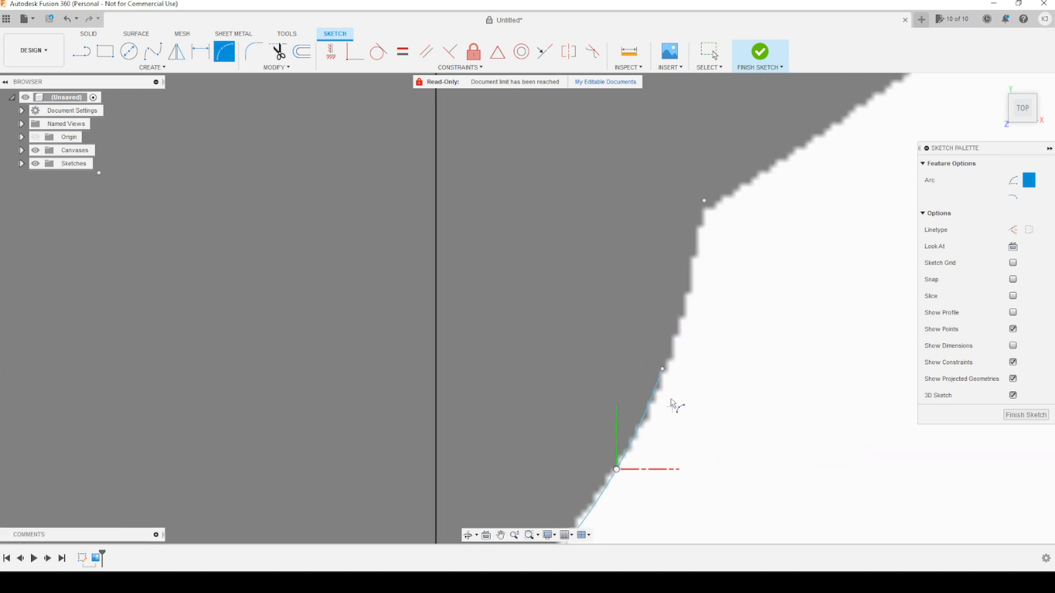
click(662, 369)
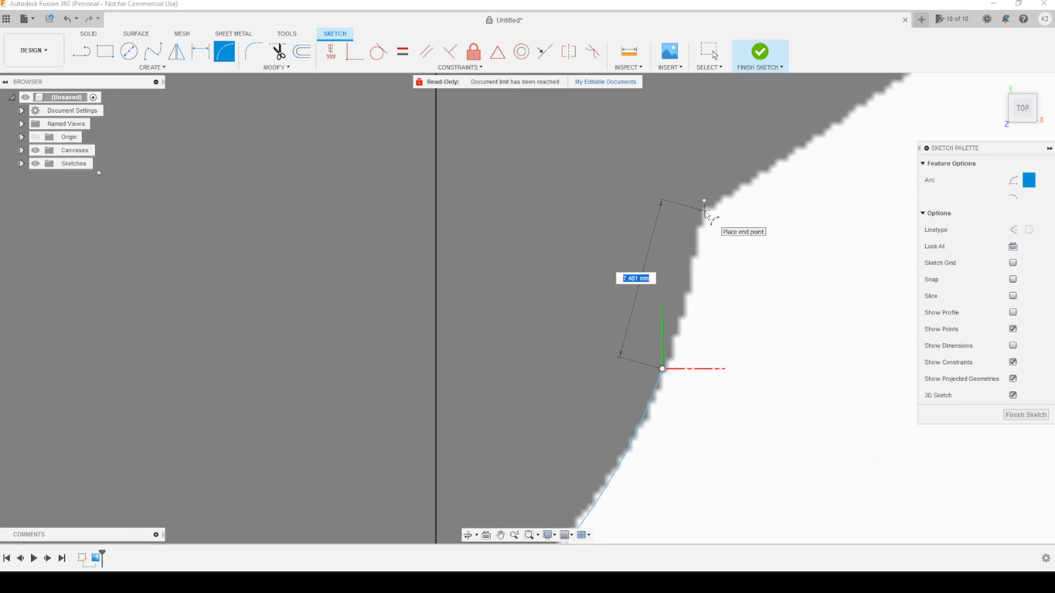
click(704, 211)
click(730, 290)
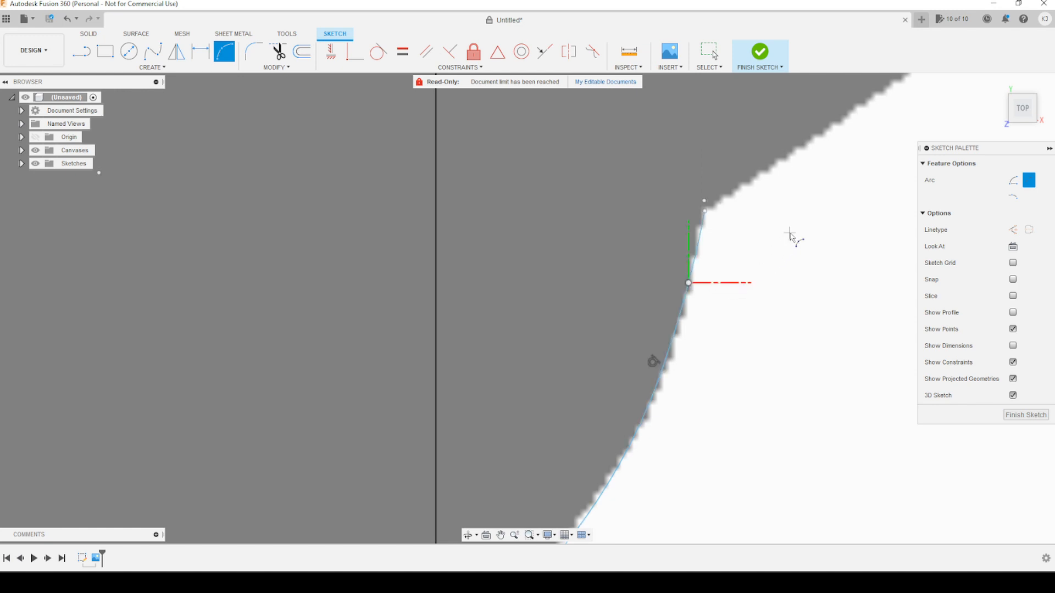
Step: Trace the first part of the tail's lower edge with a three-point arc starting at the corner with the body
middle_drag(793, 238, 618, 405)
click(544, 392)
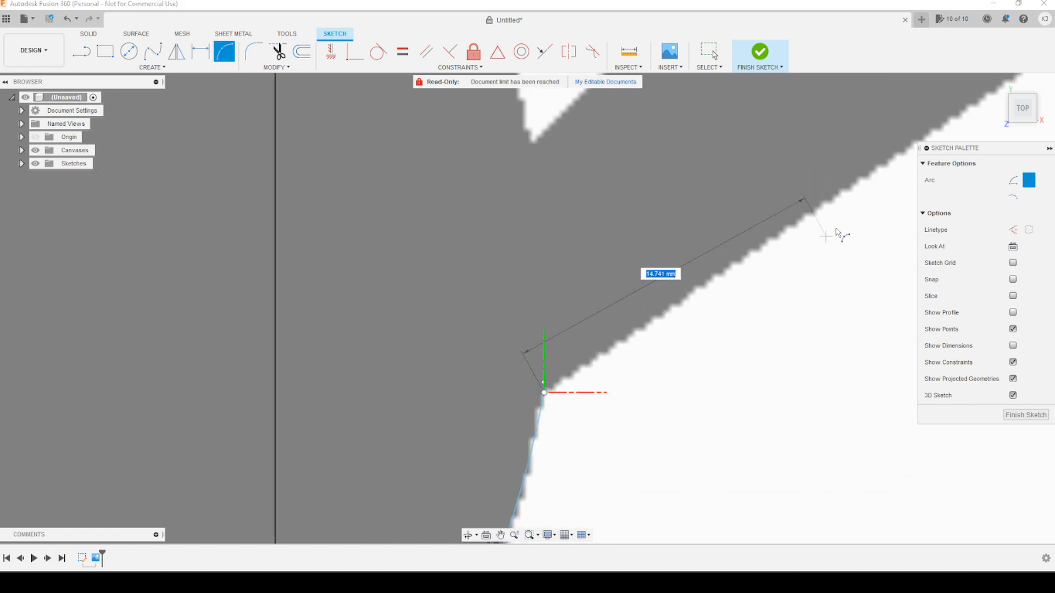
click(867, 177)
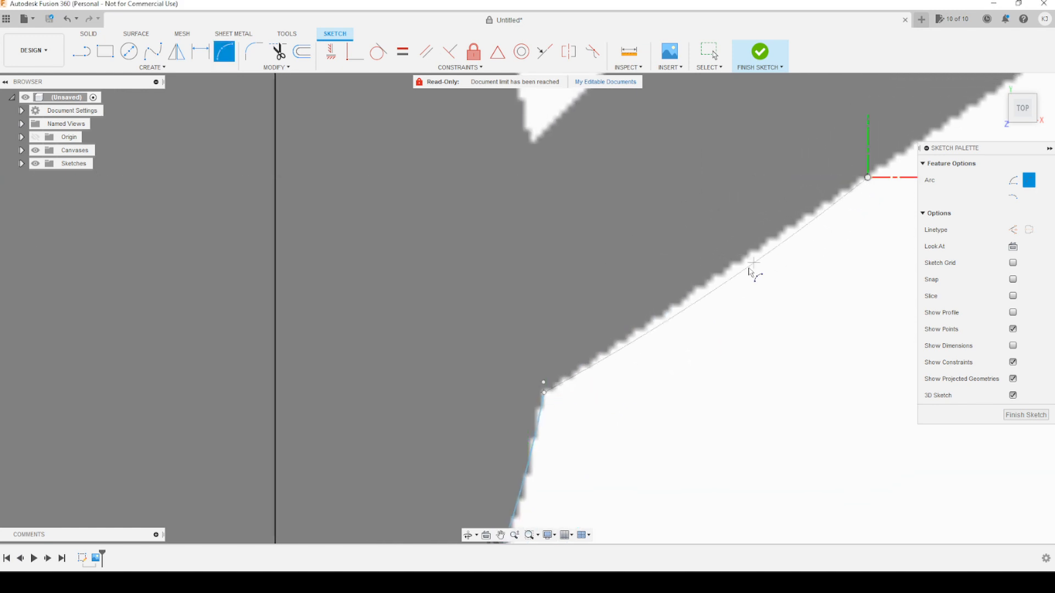
click(709, 283)
Step: Complete the tail's lower edge with a straight line from the arc's end to the lowest outer tip
scroll(874, 236, down, 3)
middle_drag(873, 236, 619, 353)
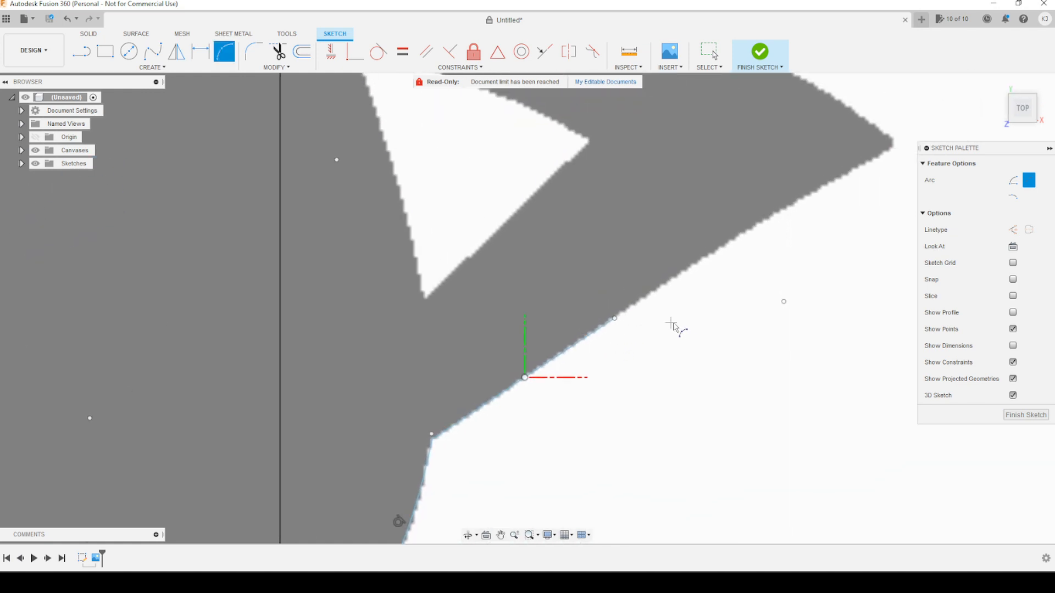
click(93, 47)
click(615, 319)
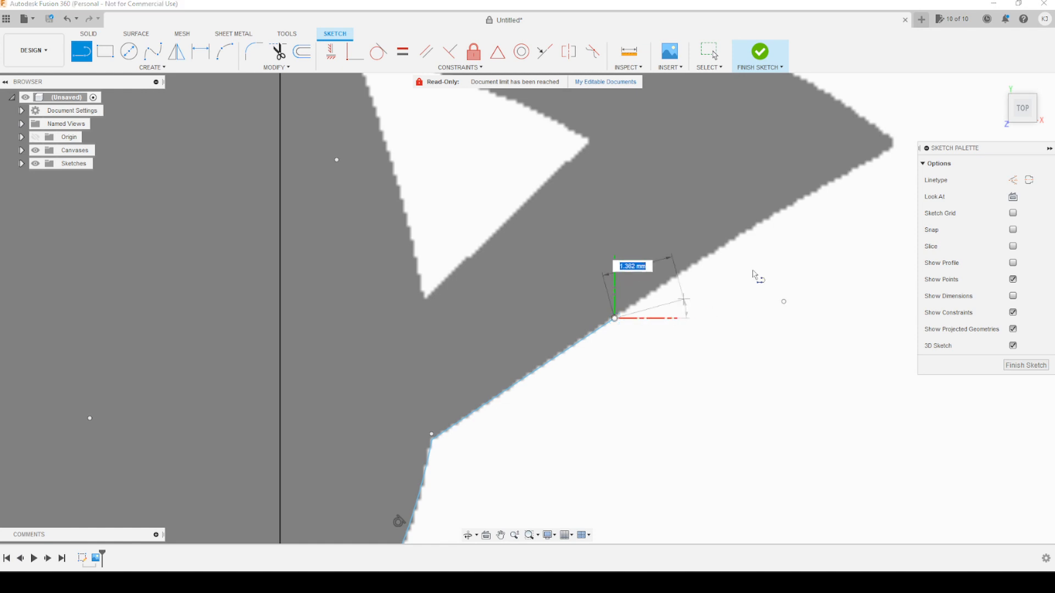
click(897, 143)
Step: Trace the tail's lower zigzag with three connected lines: into the first notch, out to the middle tip and into the second notch
scroll(827, 194, down, 3)
middle_drag(833, 193, 757, 392)
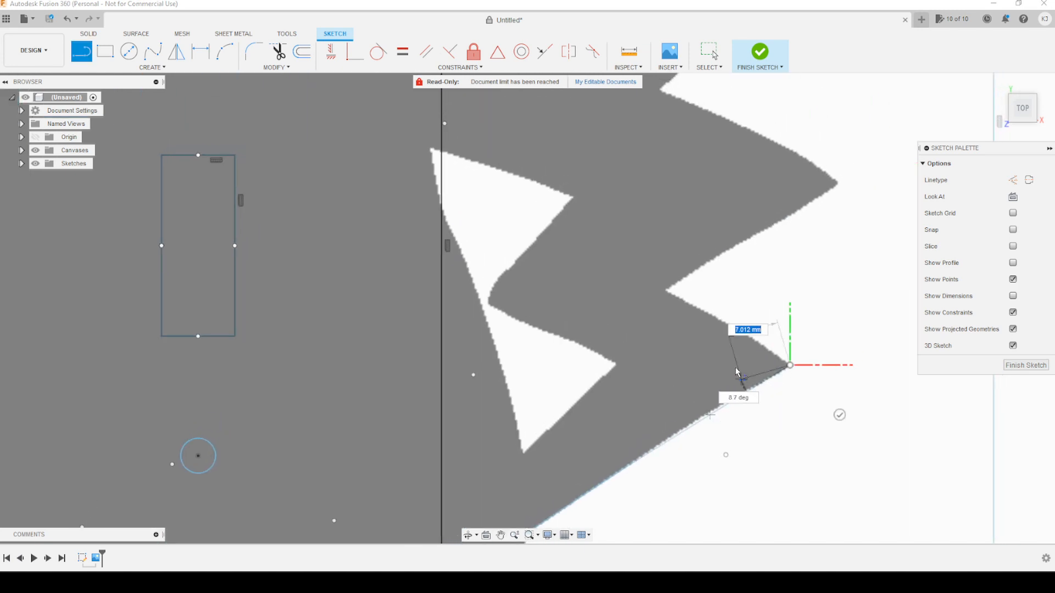
click(666, 292)
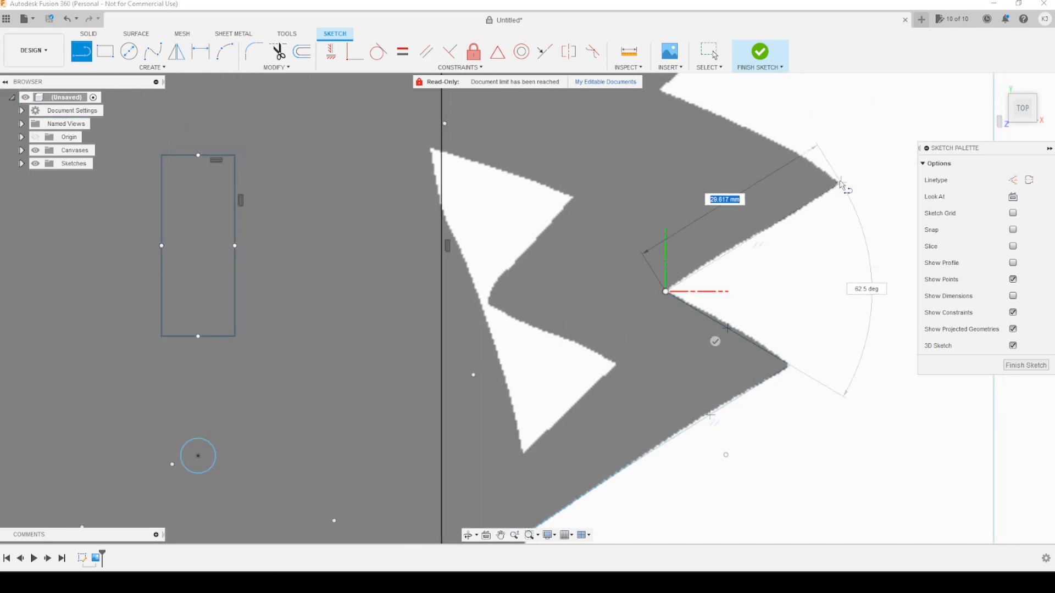
click(840, 182)
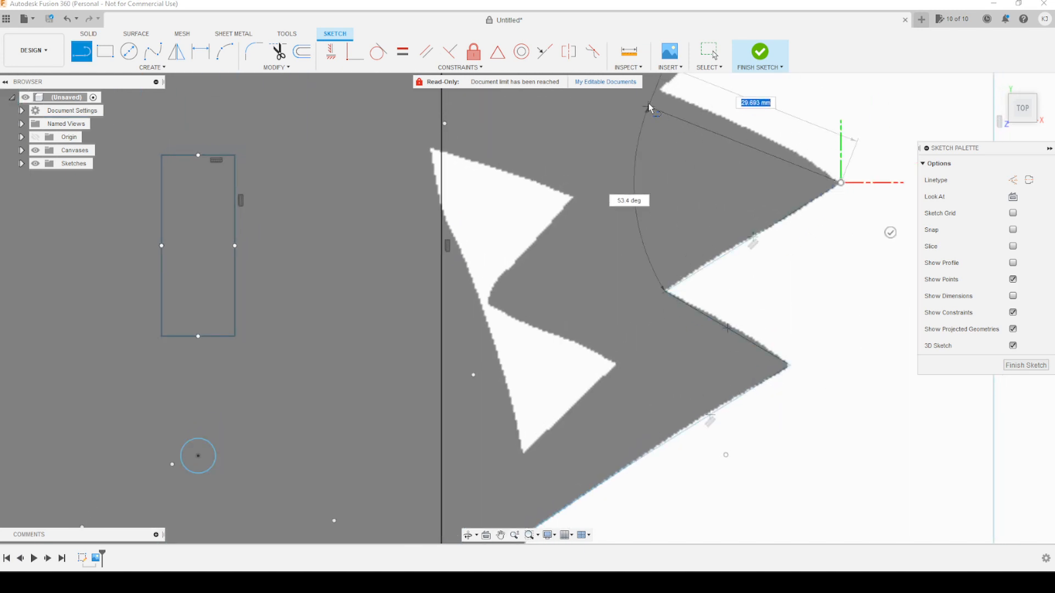
click(657, 89)
Step: Trace the tail's large upper section with three connected lines through its outer tip and top corner, ending where it meets the body
middle_drag(700, 99, 590, 354)
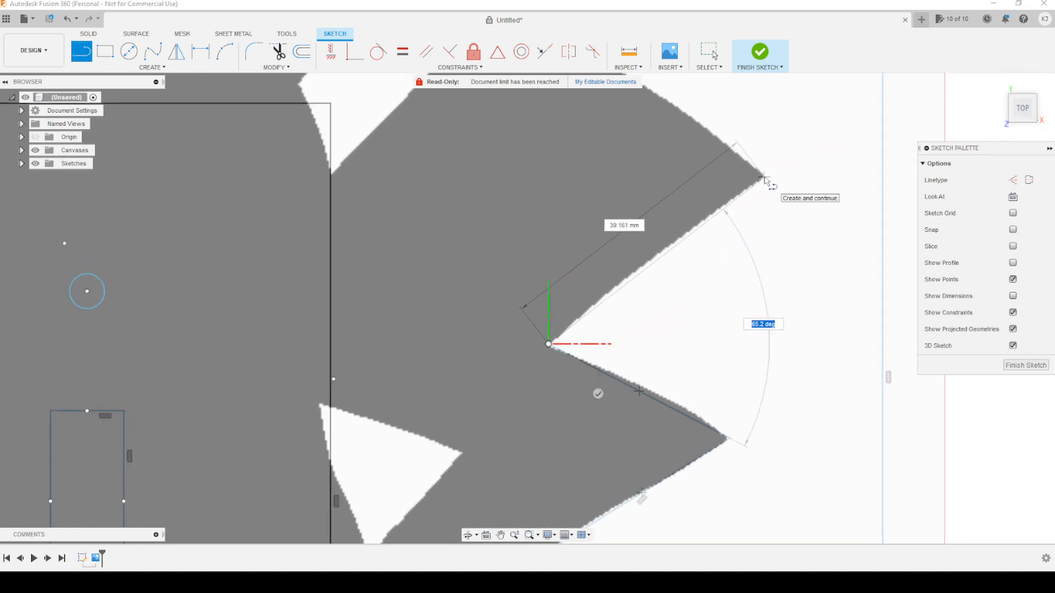
click(765, 180)
middle_drag(735, 151, 691, 332)
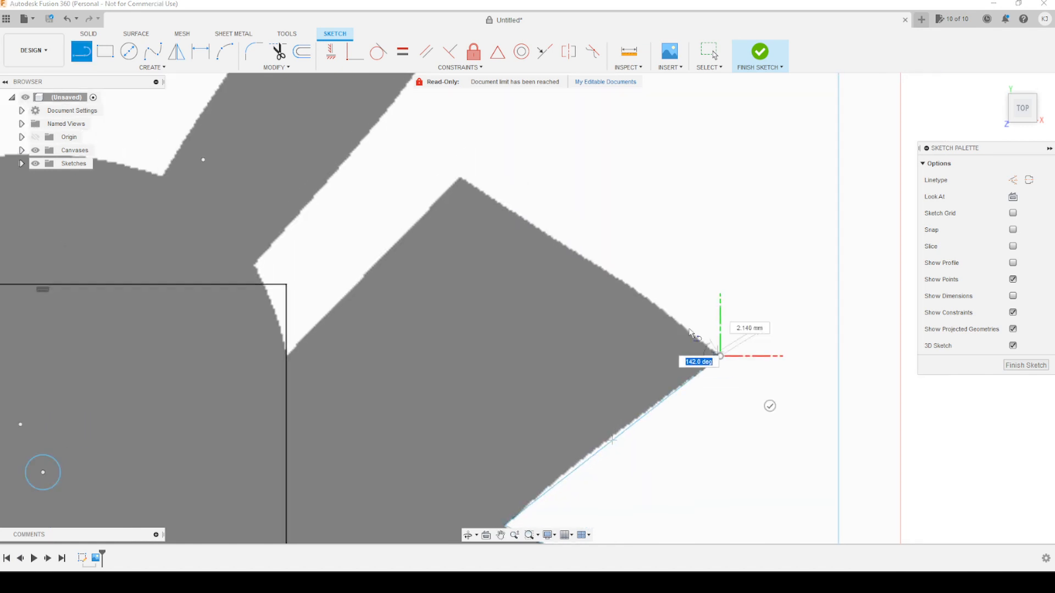
click(459, 179)
middle_drag(481, 252, 608, 289)
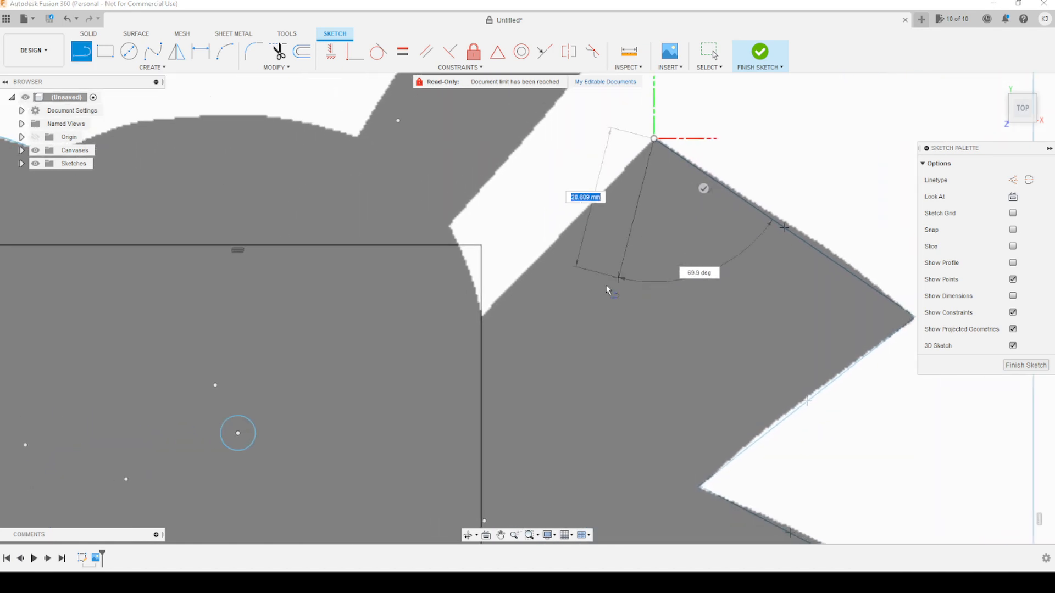
click(483, 317)
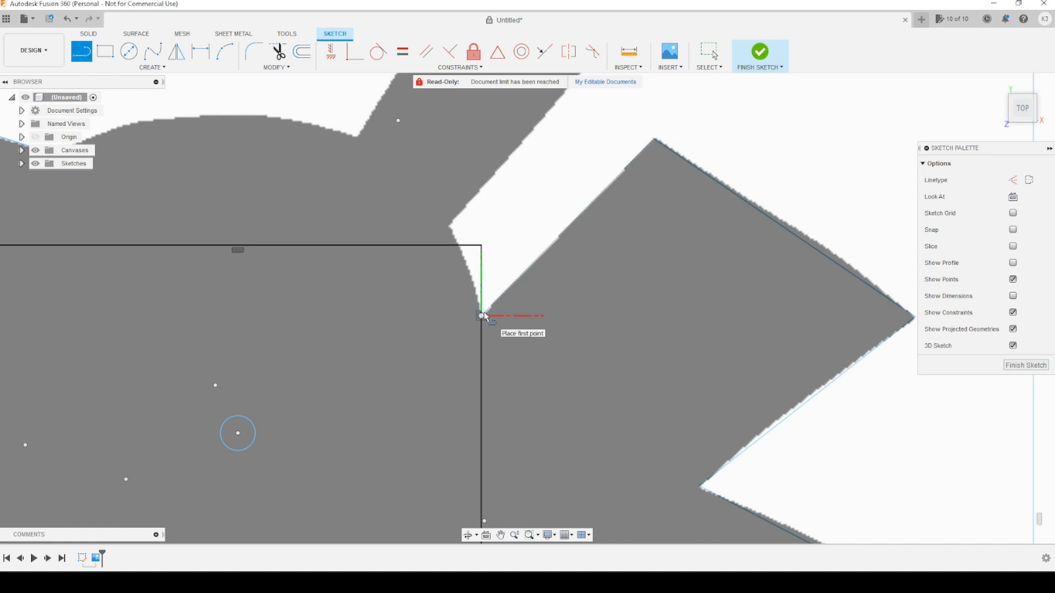
Step: Trace the short edge above the tail with a three-point arc from the tail junction up to the base of the right ear
key(a)
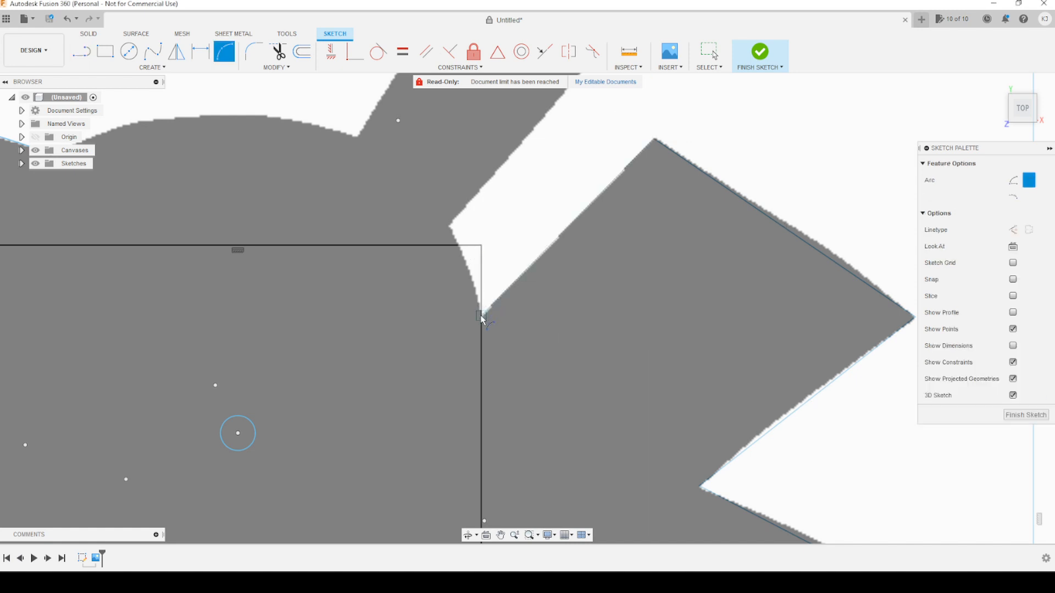
click(482, 317)
click(448, 227)
scroll(452, 240, up, 5)
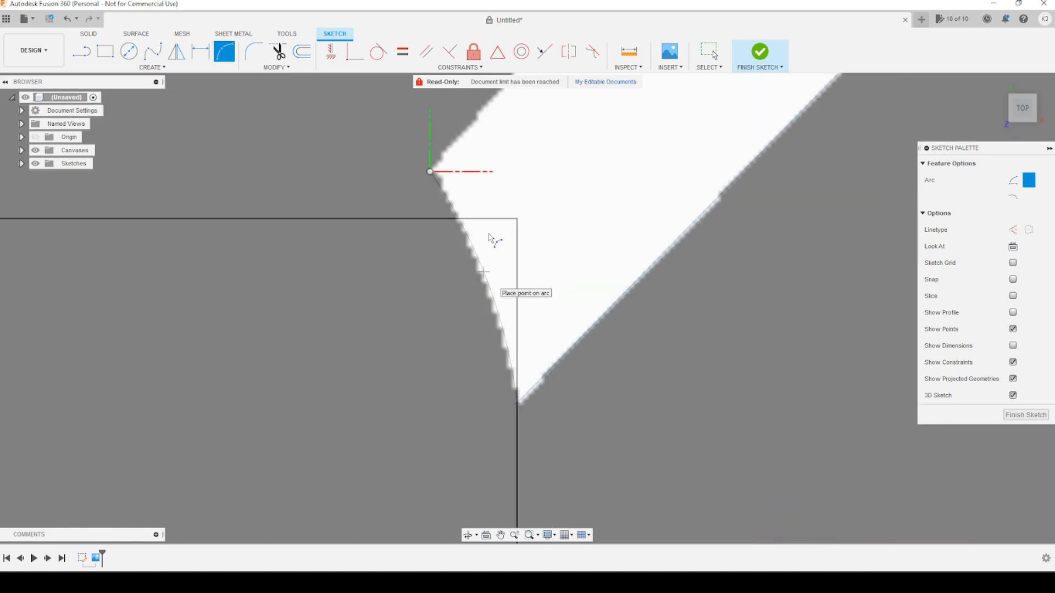
Step: Complete the arc between the right ear and tail, and trace the lower part of the ear's outer right edge with a three-point arc
click(483, 272)
scroll(507, 185, down, 3)
middle_drag(536, 160, 560, 481)
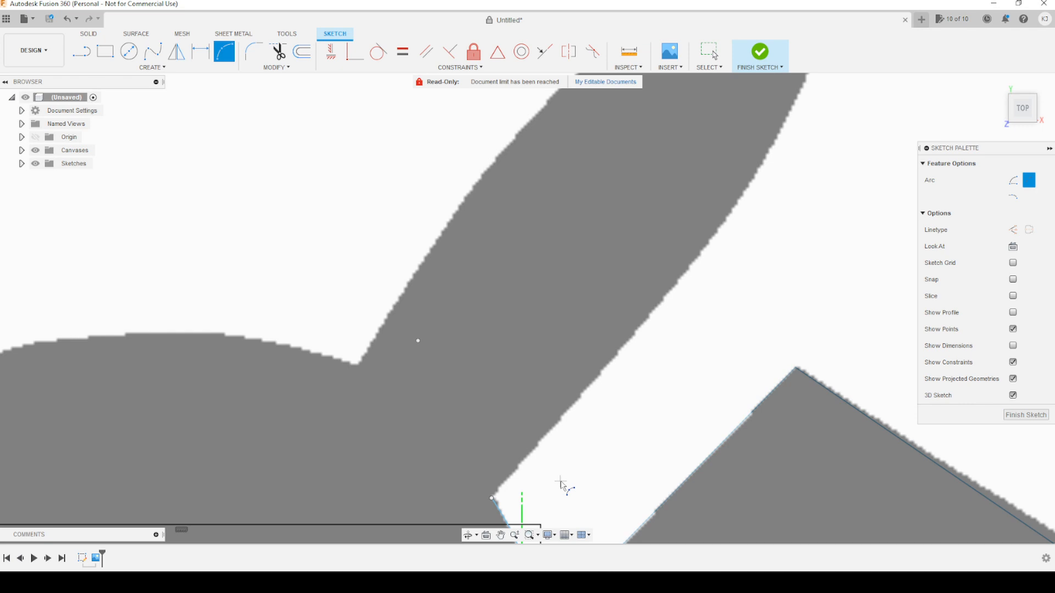
click(491, 498)
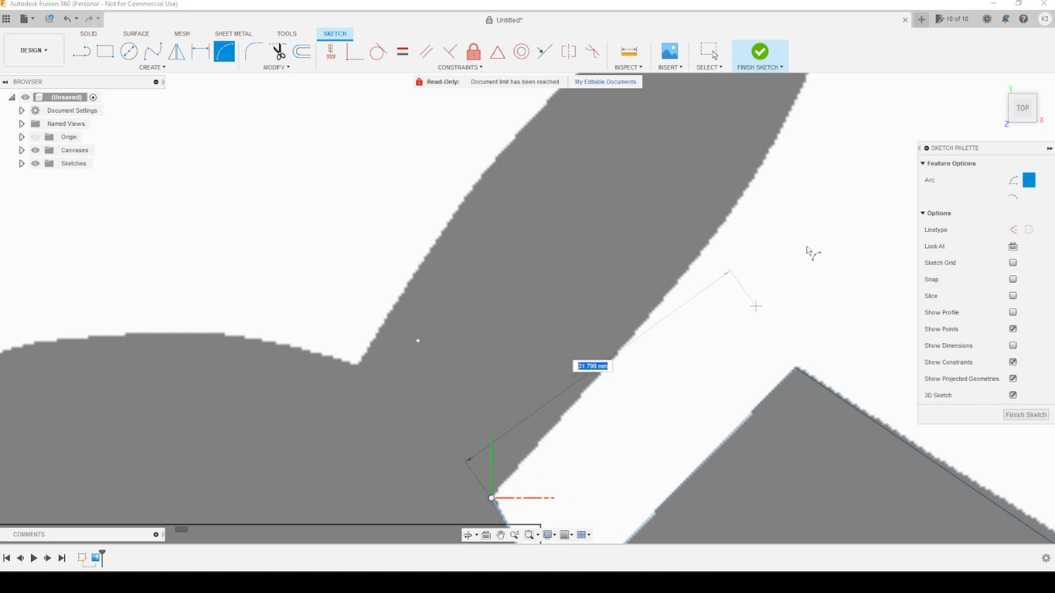
click(780, 131)
click(696, 255)
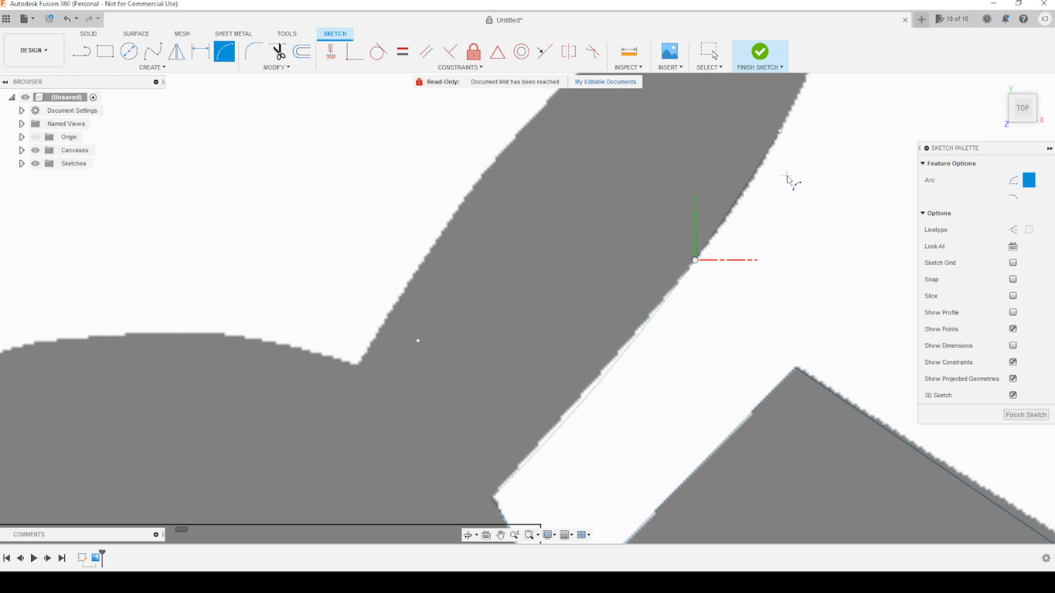
Step: Trace the upper part of the right ear's outer edge with a three-point arc ending at the ear tip
middle_drag(792, 179, 694, 404)
click(686, 356)
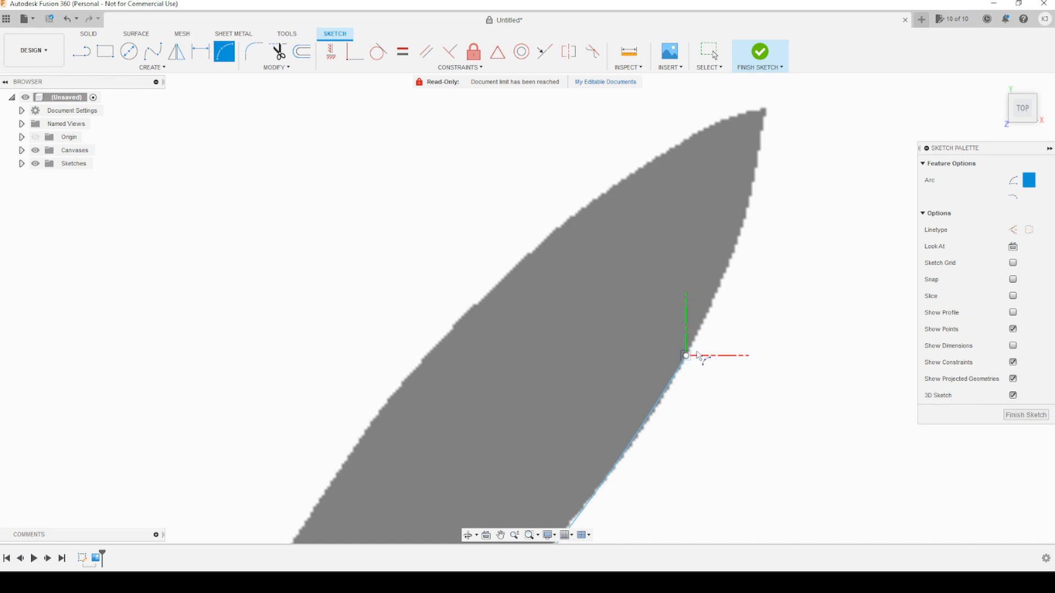
click(764, 109)
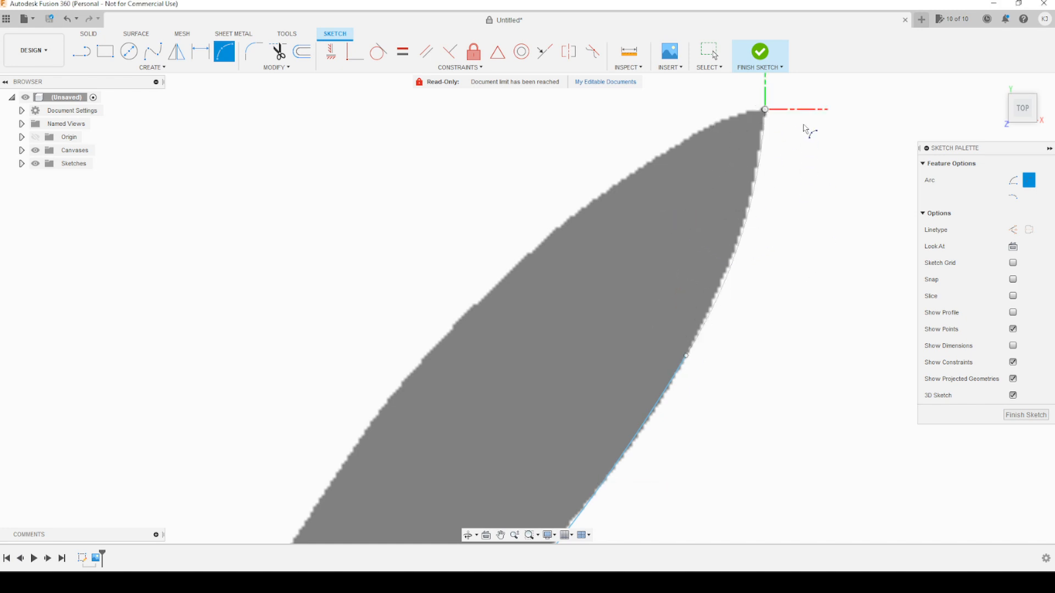
click(803, 128)
Step: Trace the right ear's left edge with two consecutive three-point arcs from the tip down to the head
click(765, 110)
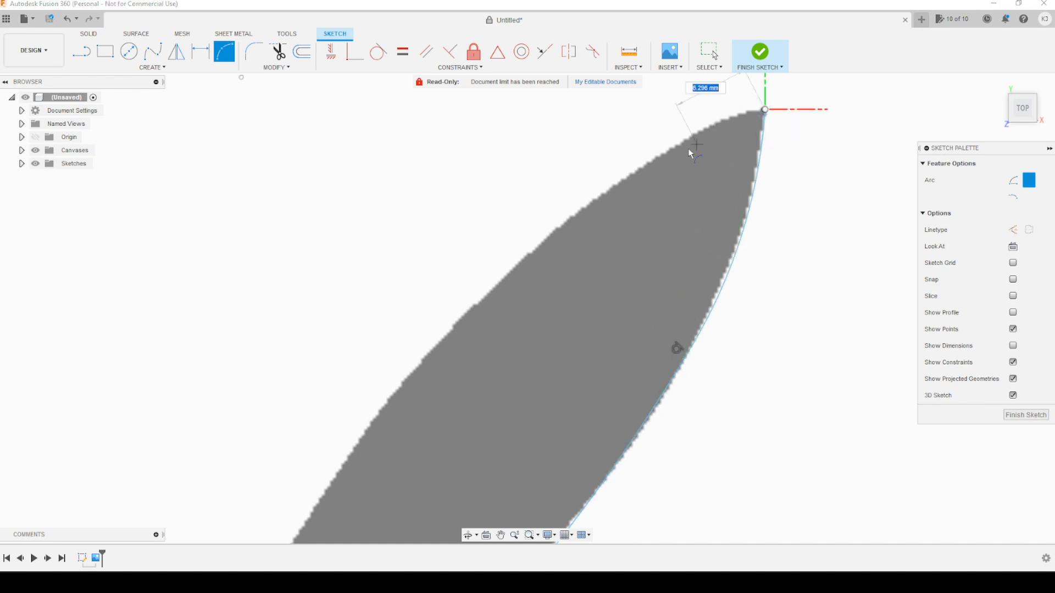
click(528, 256)
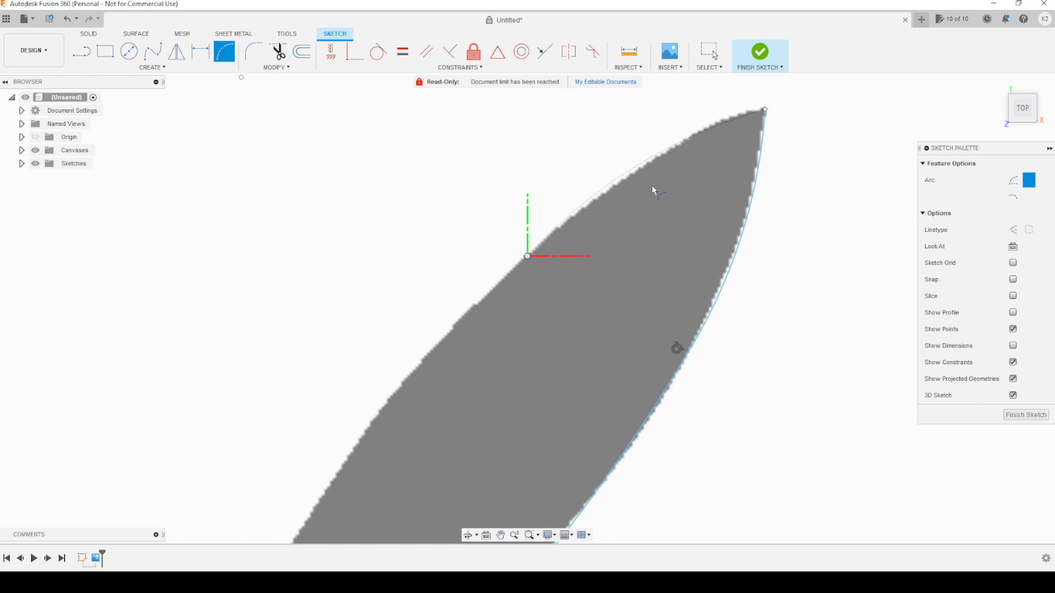
click(627, 226)
scroll(737, 173, up, 4)
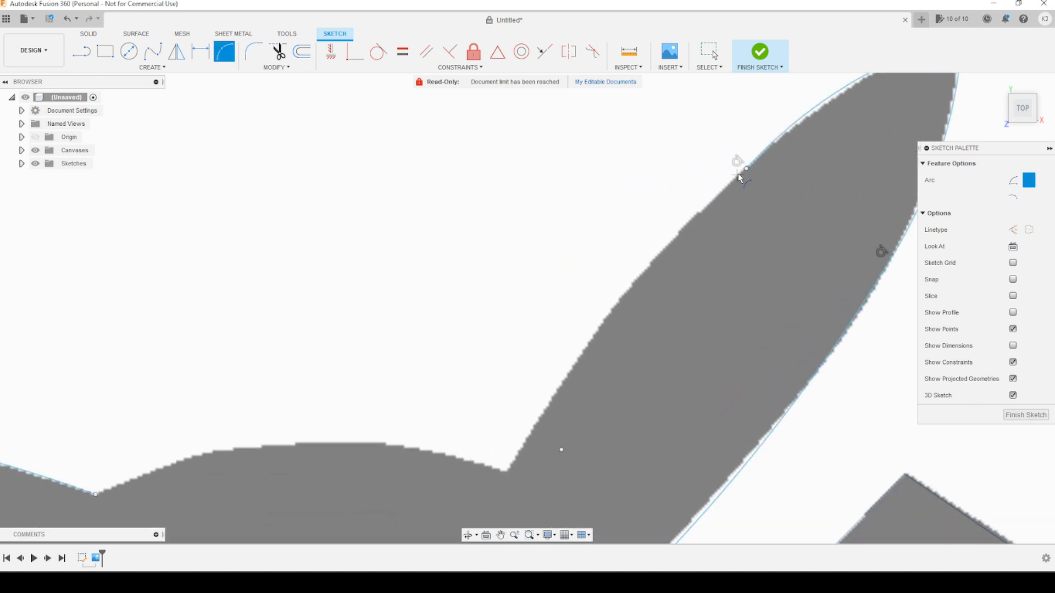
click(747, 169)
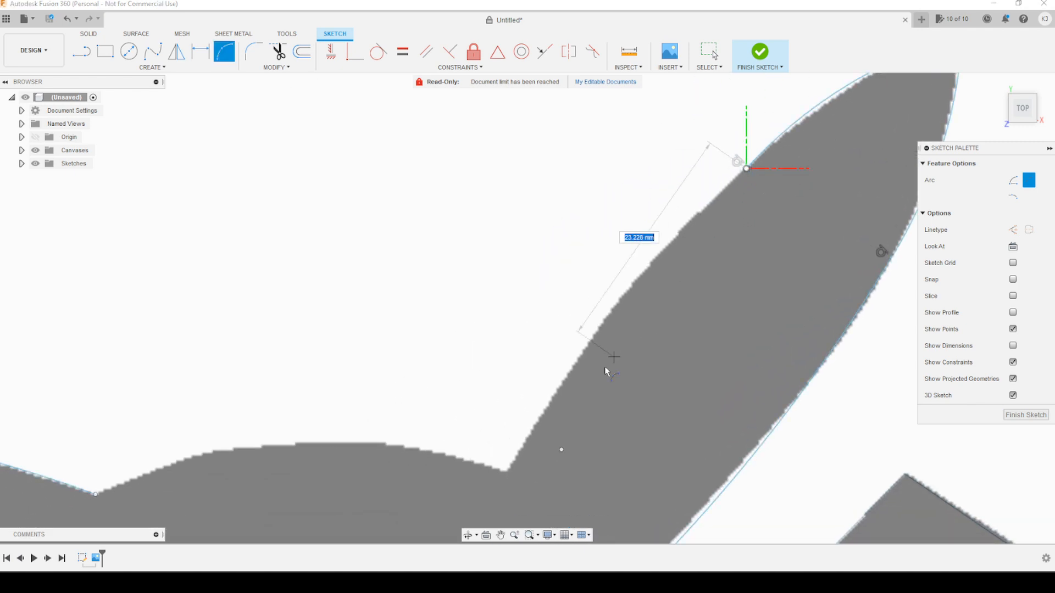
click(507, 473)
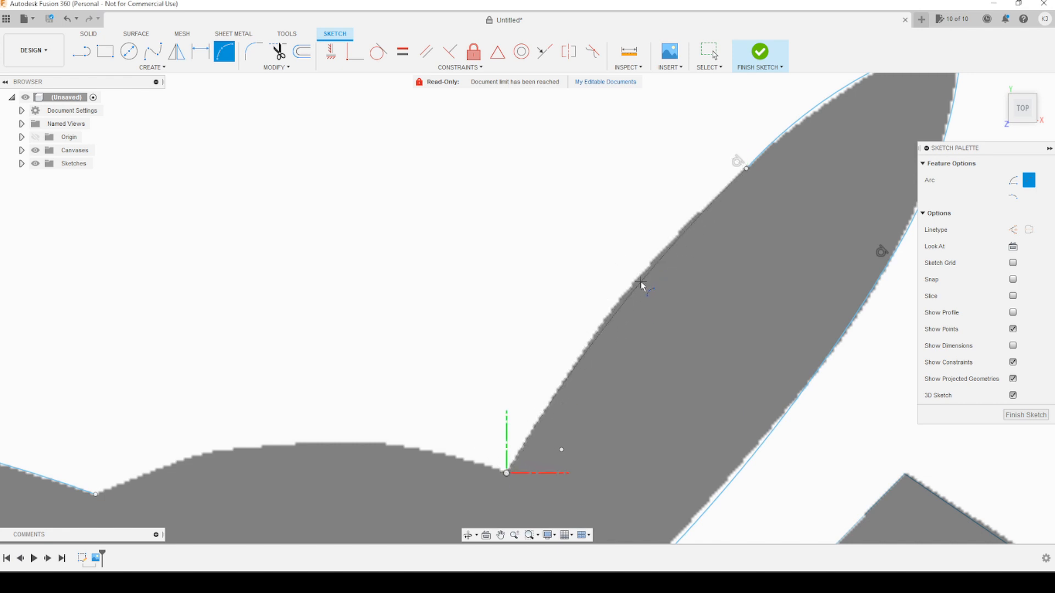
click(636, 299)
Step: Trace the top of the head with a three-point arc joining the inner base points of both ears
middle_drag(646, 350, 884, 241)
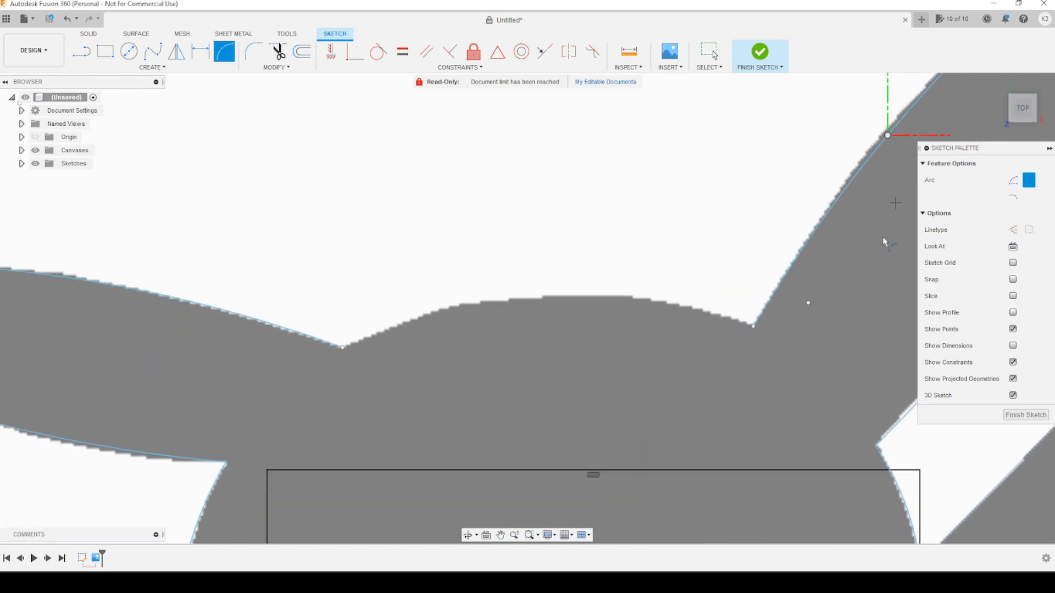
click(754, 327)
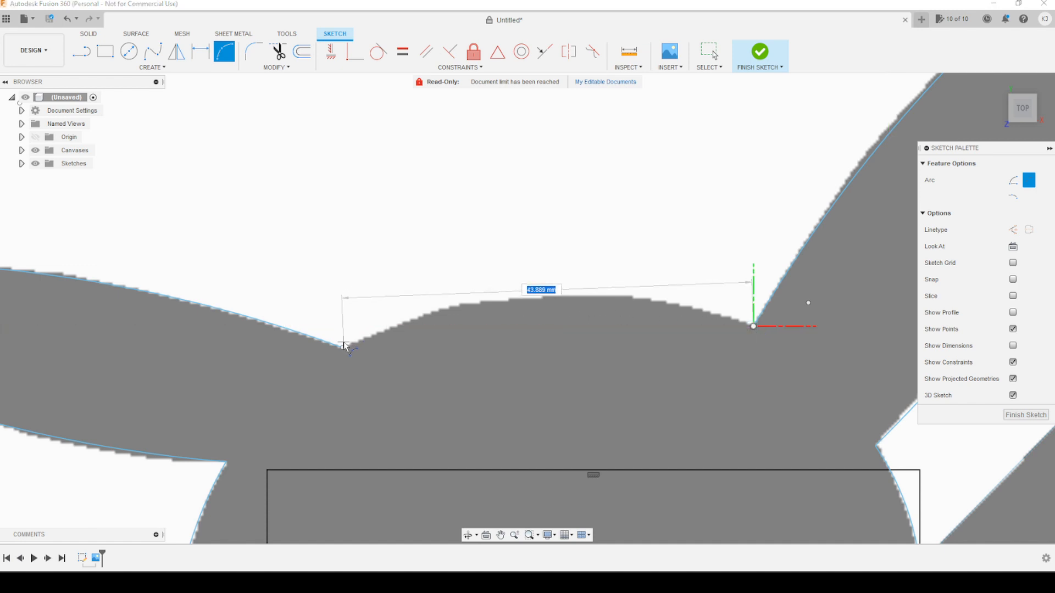
click(342, 347)
click(585, 297)
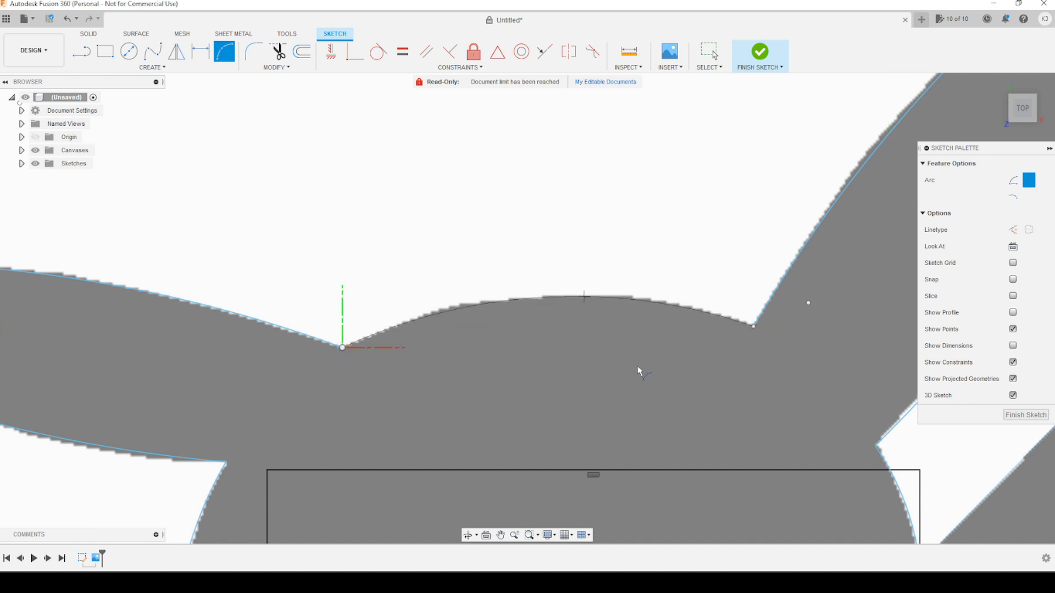
Step: Draw four connected lines along the zigzag right side of the white openings between body and tail, from top corner to bottom corner
scroll(632, 369, down, 5)
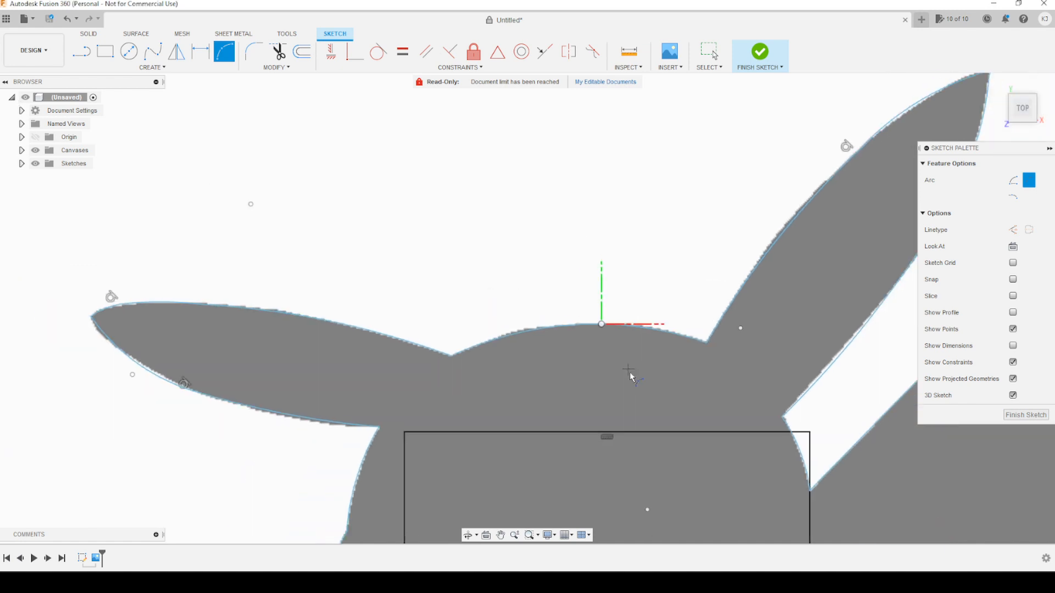
middle_drag(674, 409, 611, 195)
scroll(768, 391, down, 4)
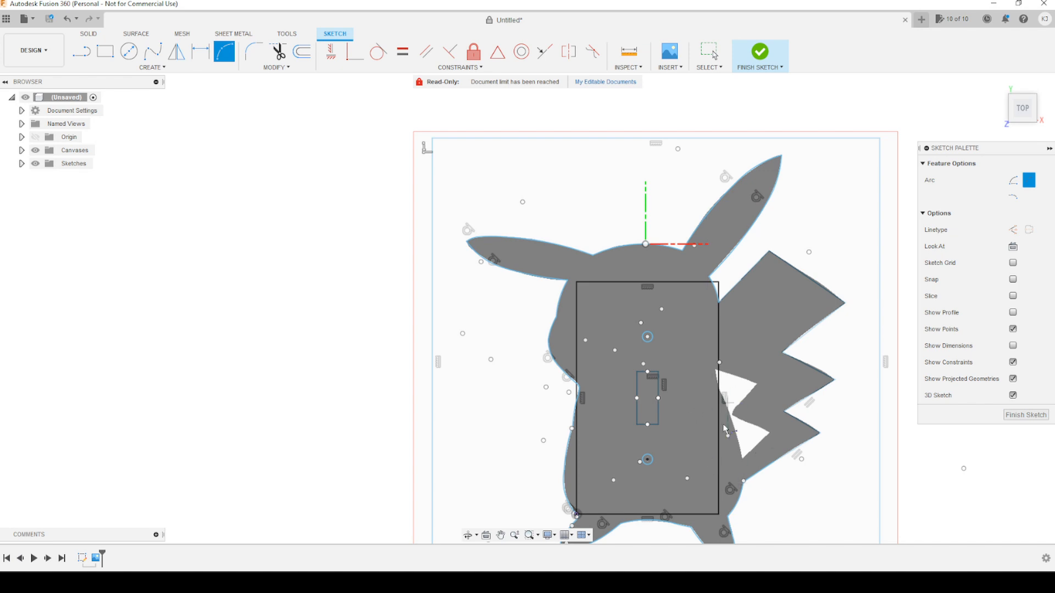
scroll(747, 434, up, 5)
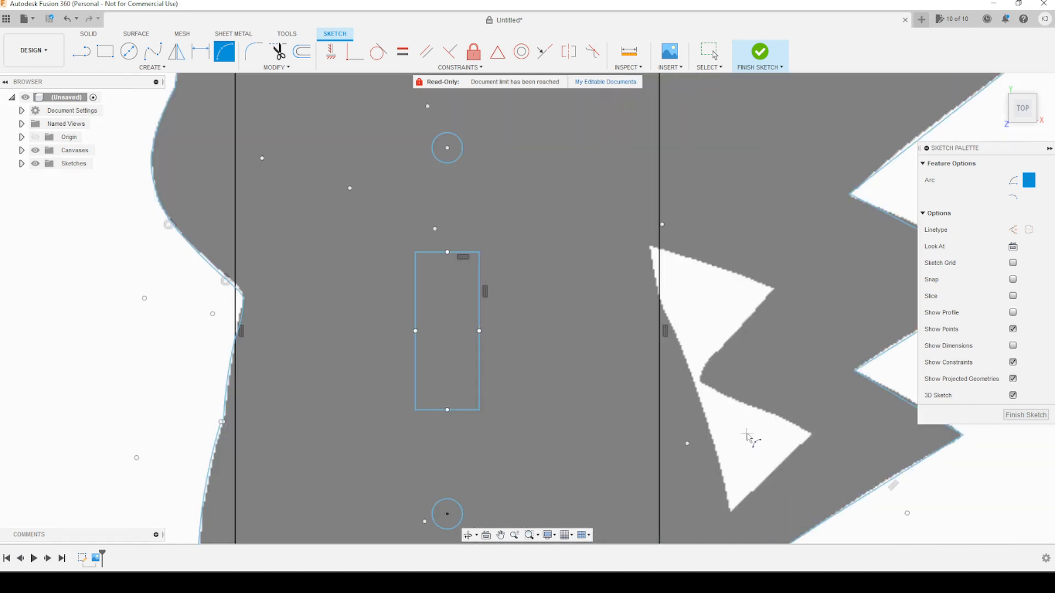
middle_drag(747, 435, 733, 342)
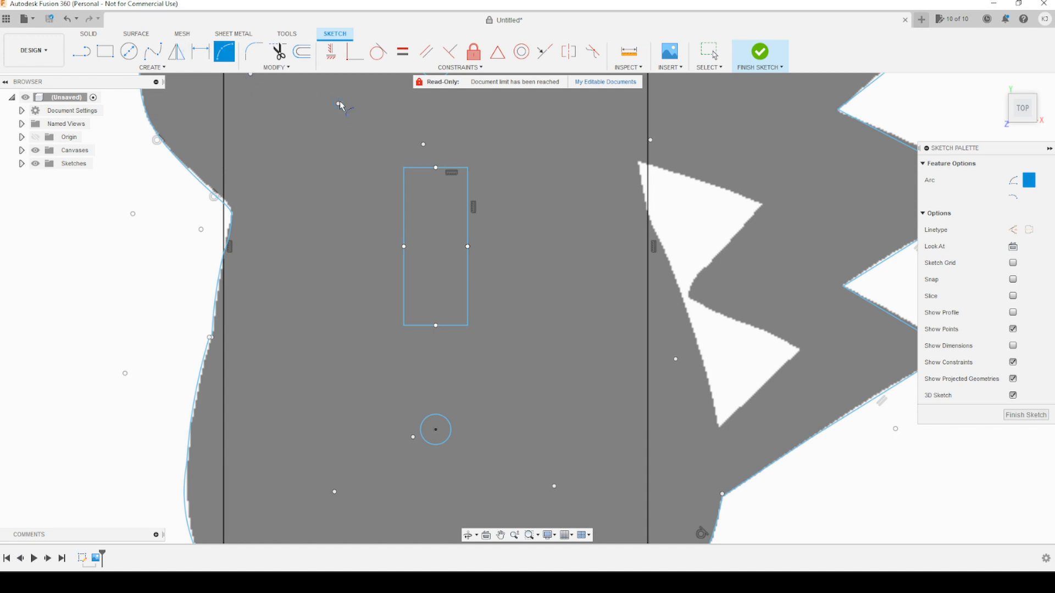
key(l)
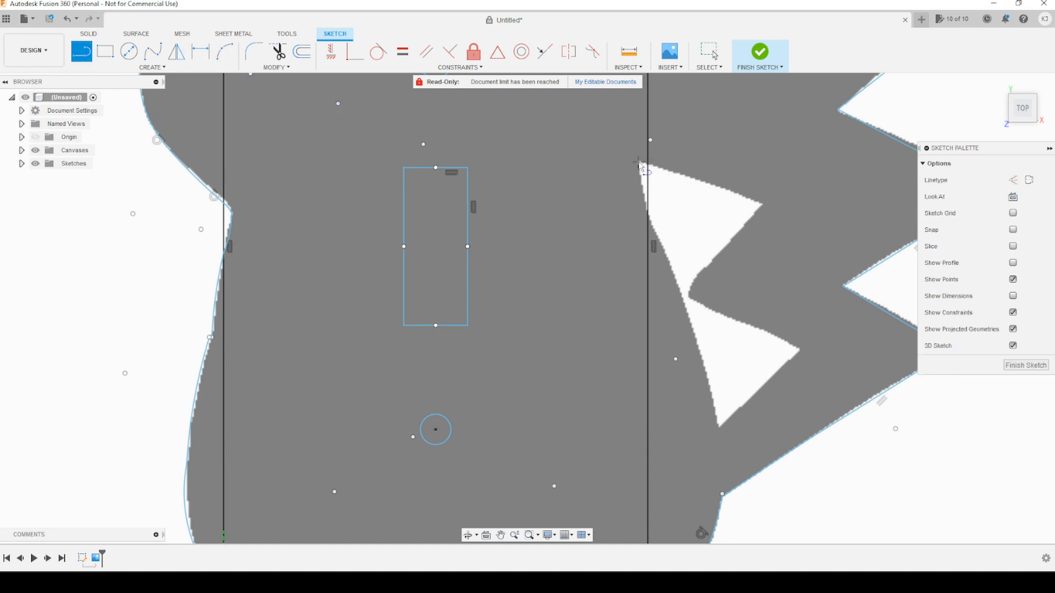
click(638, 162)
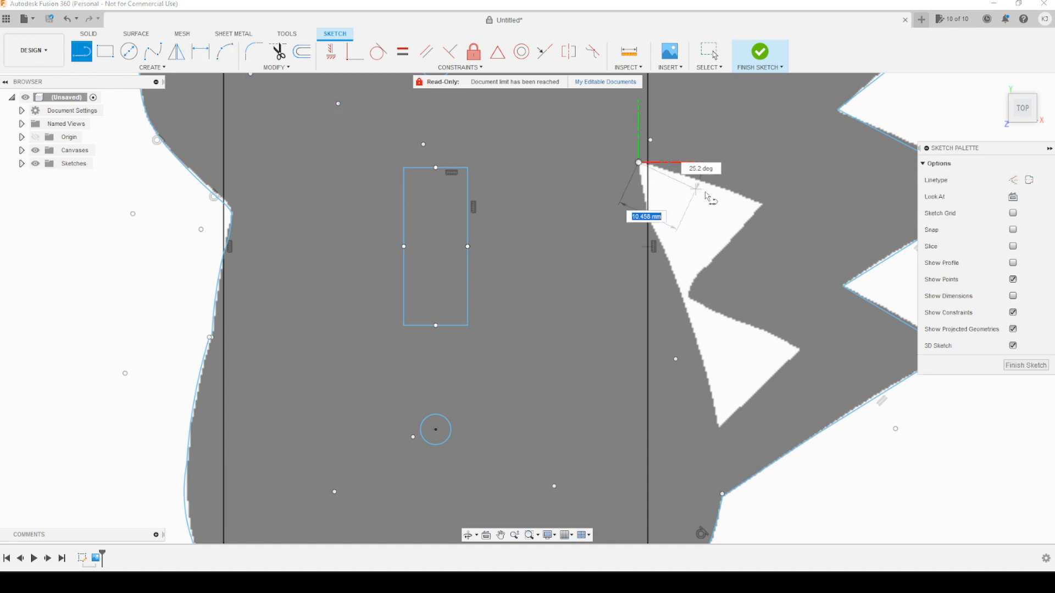
click(763, 205)
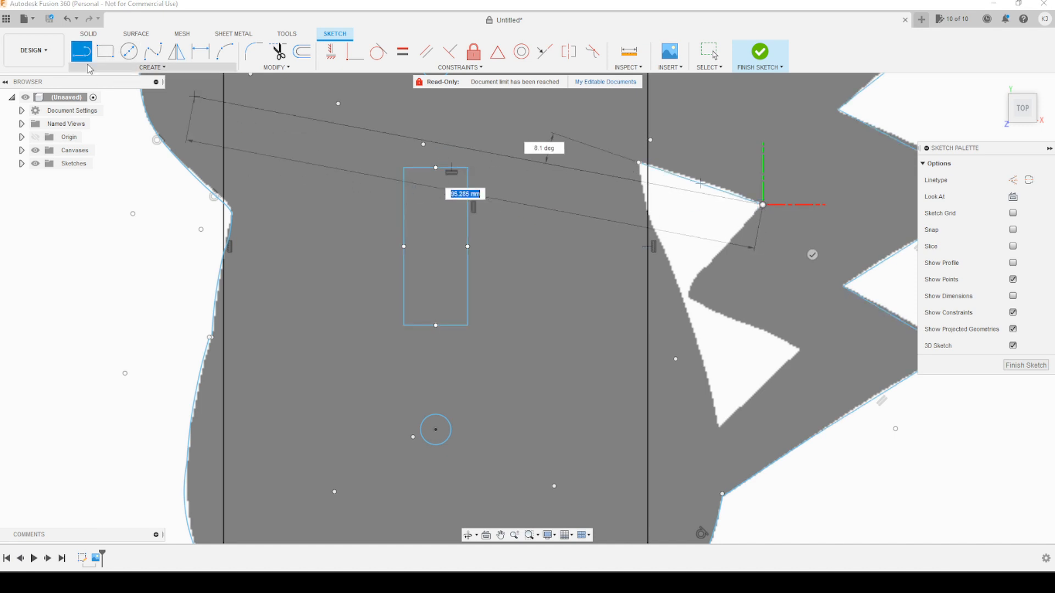
click(689, 296)
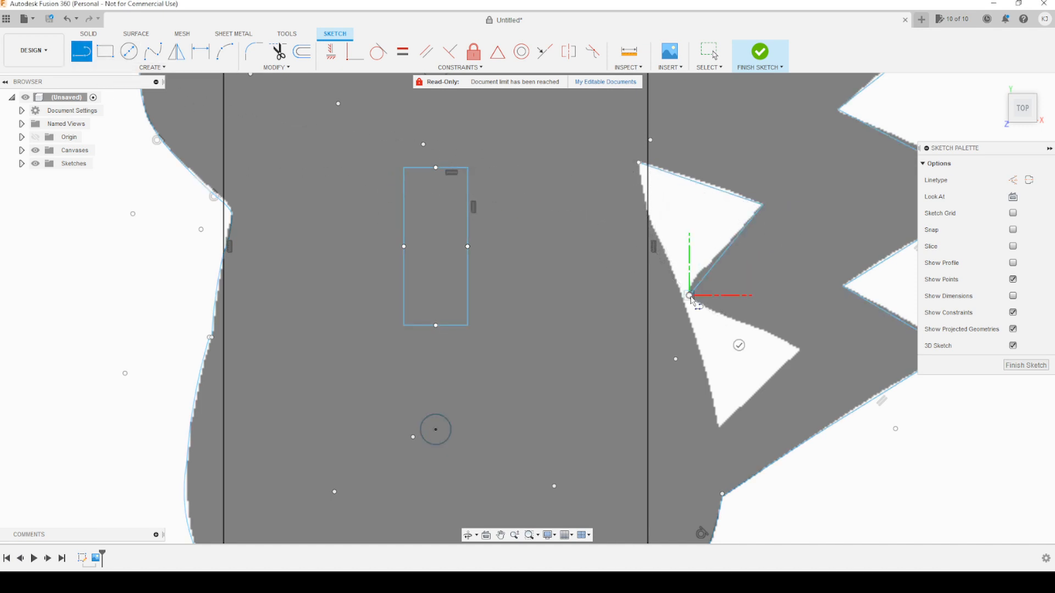
click(799, 353)
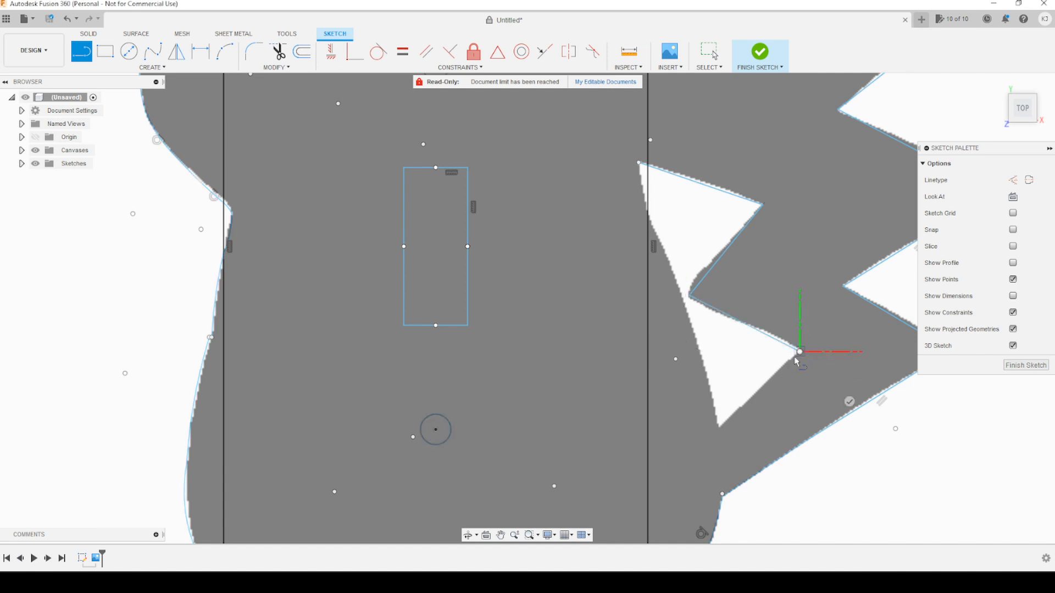
click(718, 428)
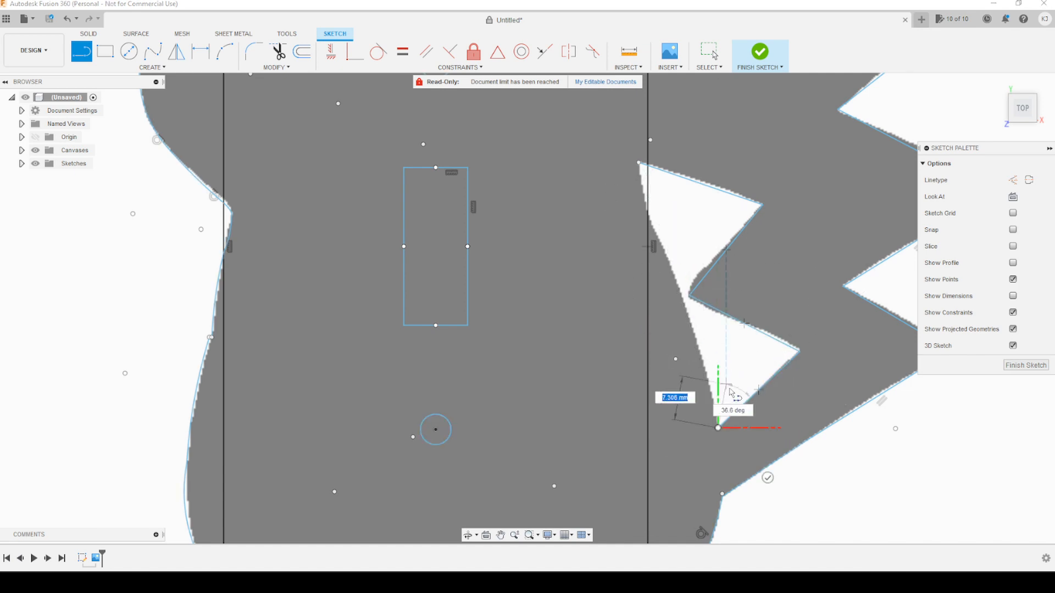
key(Escape)
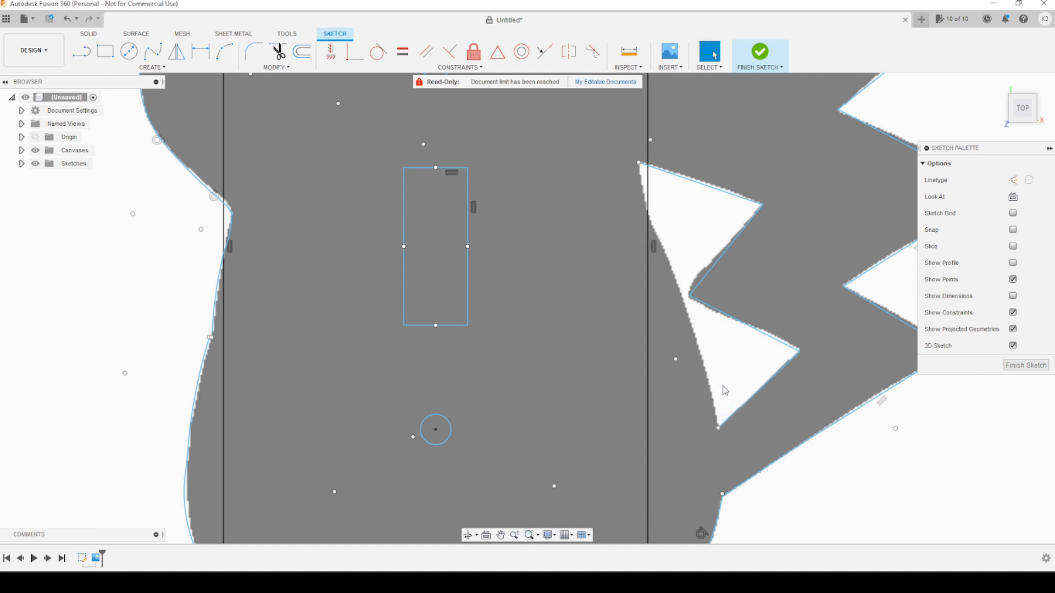
Step: Trace the body-side edge of the openings with a three-point arc from the bottom corner up to the plate rectangle's right edge
key(a)
click(718, 428)
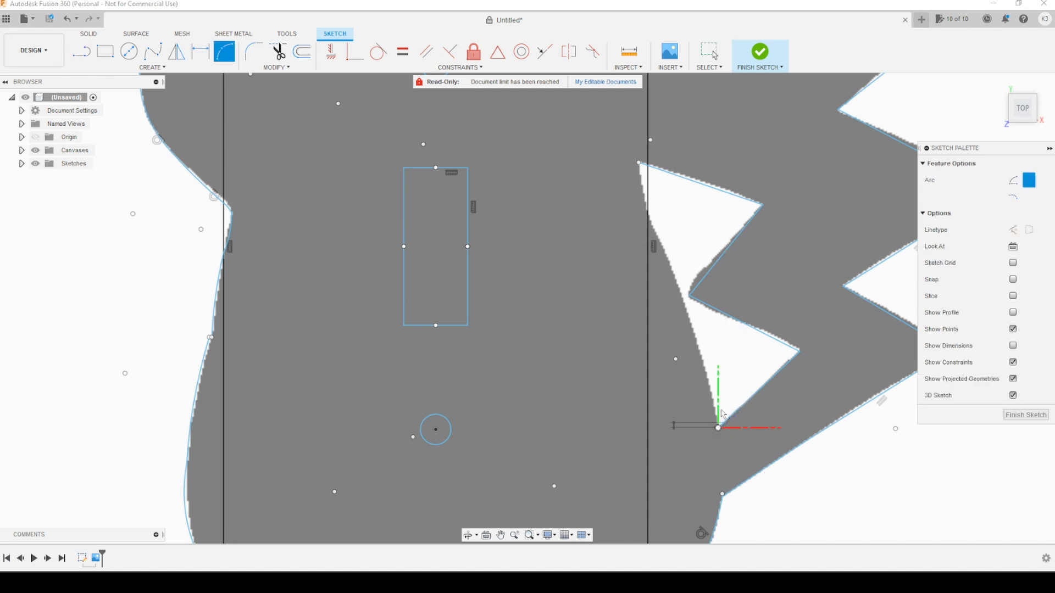
click(648, 214)
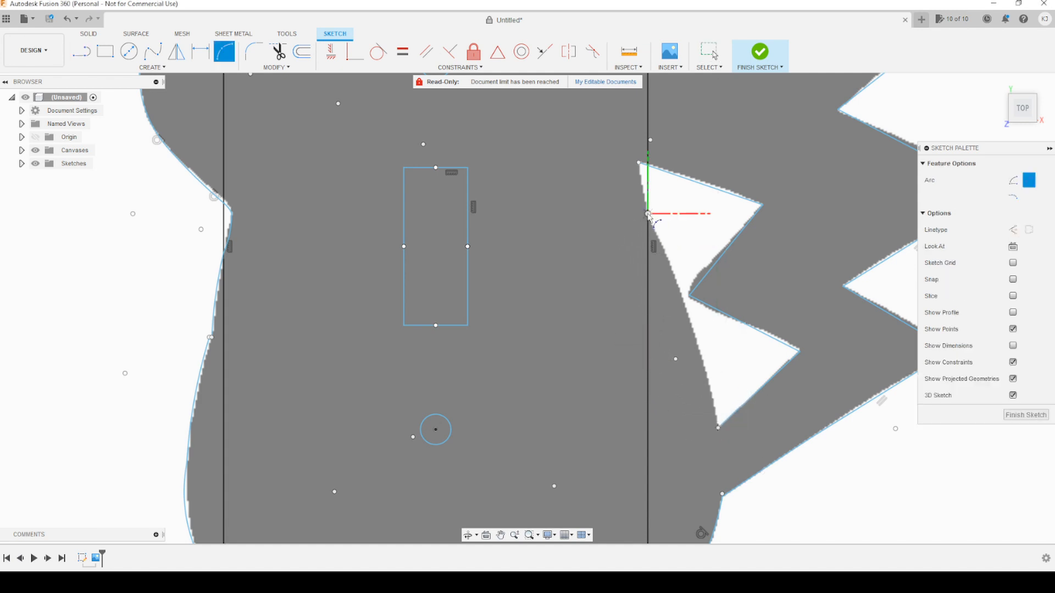
click(684, 301)
Step: Close the openings' outline with a short three-point arc from the rectangle's right edge up to the top corner, ending the arc command
scroll(672, 224, down, 3)
scroll(674, 220, up, 5)
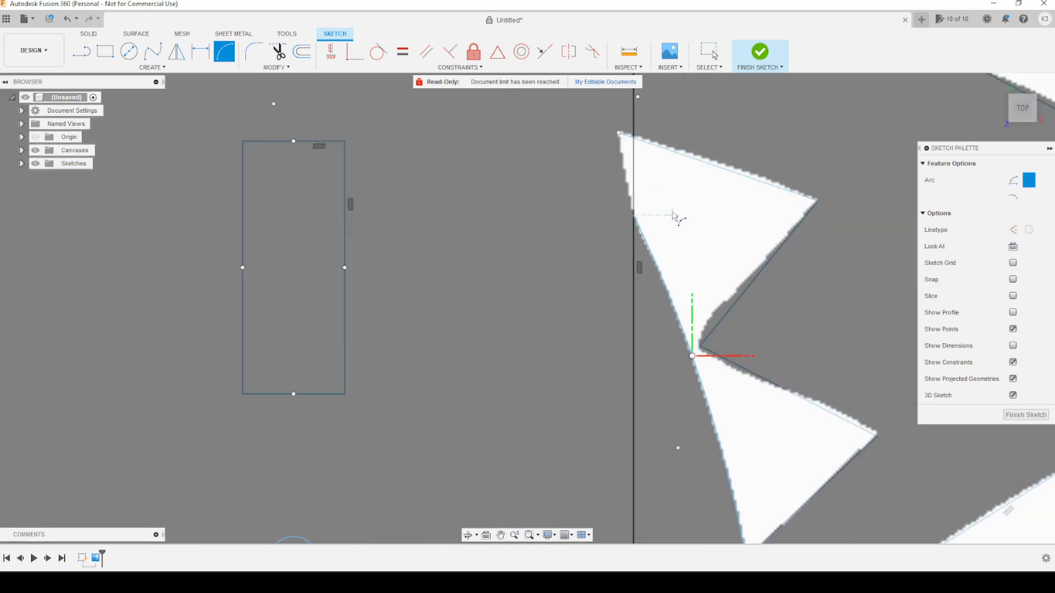
middle_drag(665, 196, 700, 280)
click(669, 295)
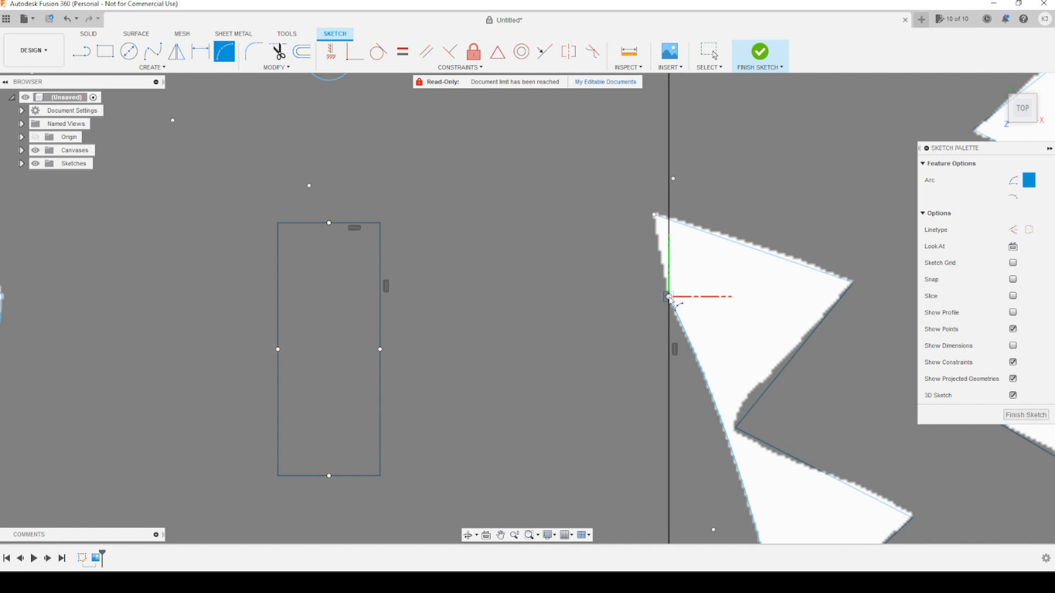
click(653, 214)
click(662, 270)
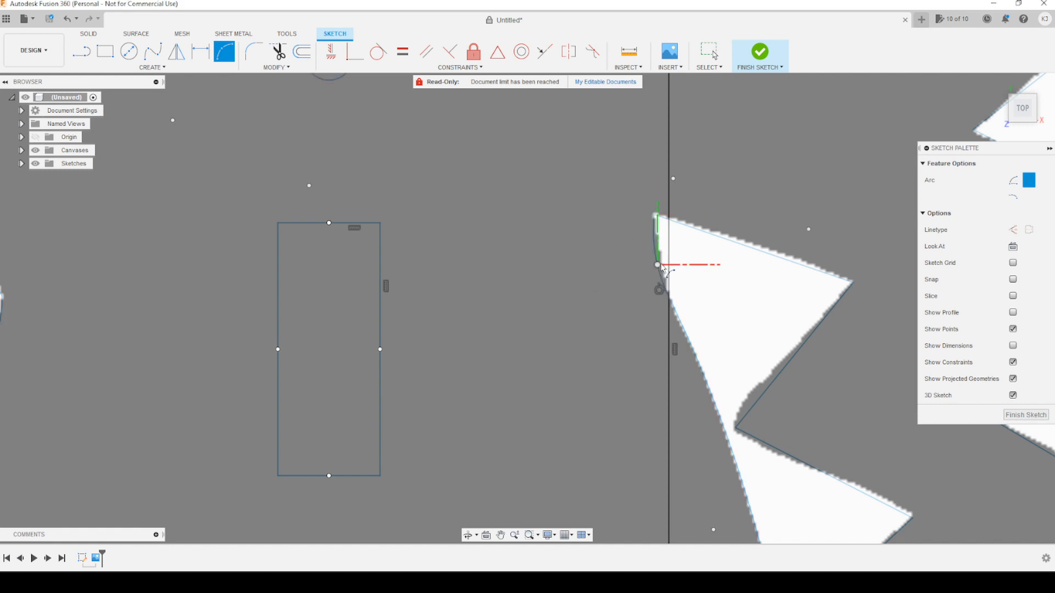
key(Escape)
Step: Inspect the whole traced outline with the canvas image hidden, and show the canvas again to compare them
scroll(760, 337, down, 3)
scroll(773, 352, down, 2)
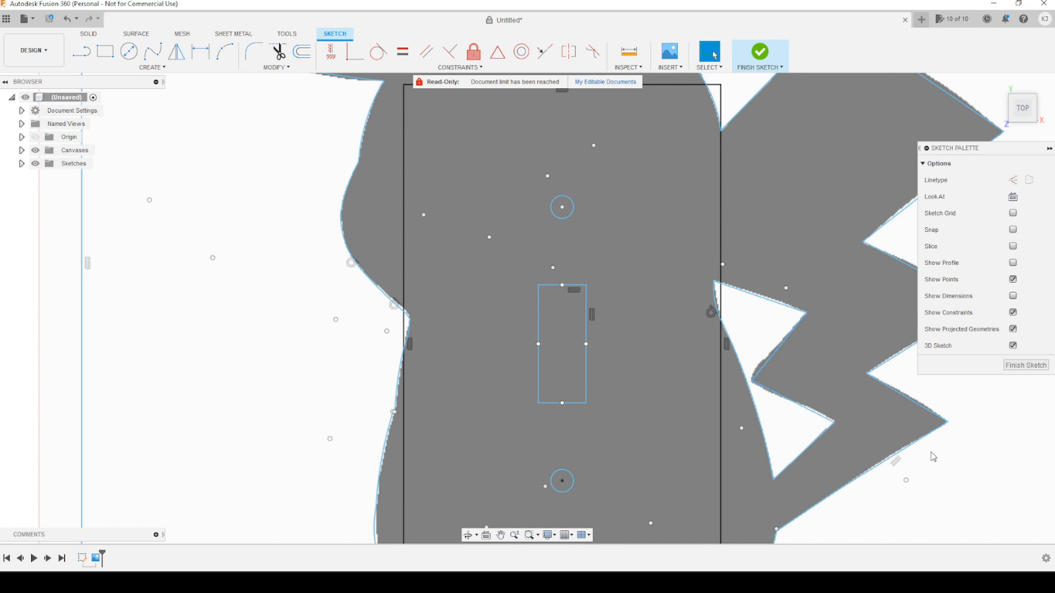
scroll(952, 470, down, 4)
mouse_move(953, 473)
middle_down()
mouse_move(832, 365)
mouse_move(791, 385)
mouse_move(789, 401)
middle_up()
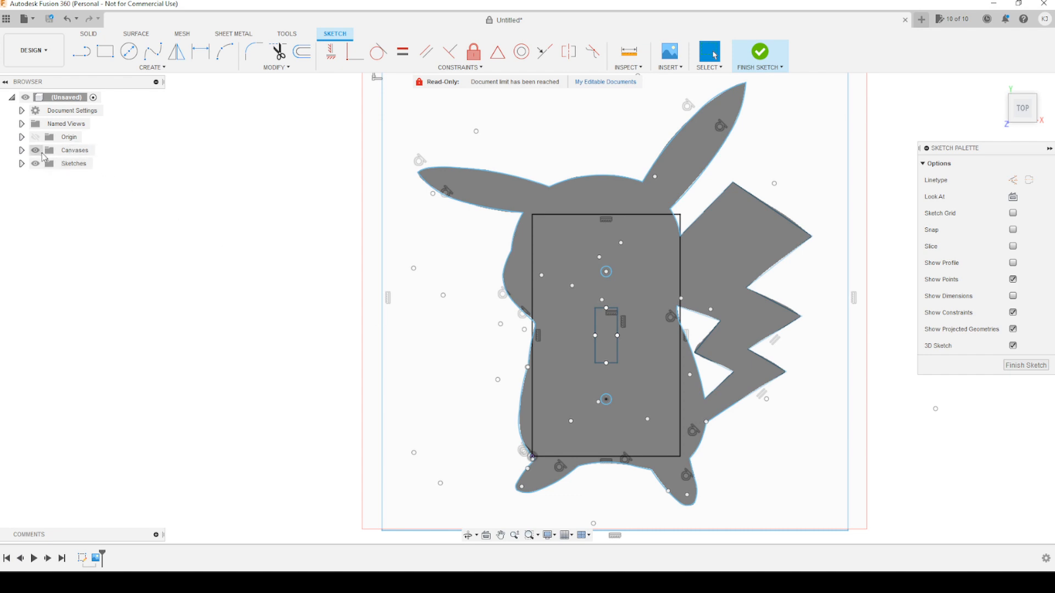
click(35, 151)
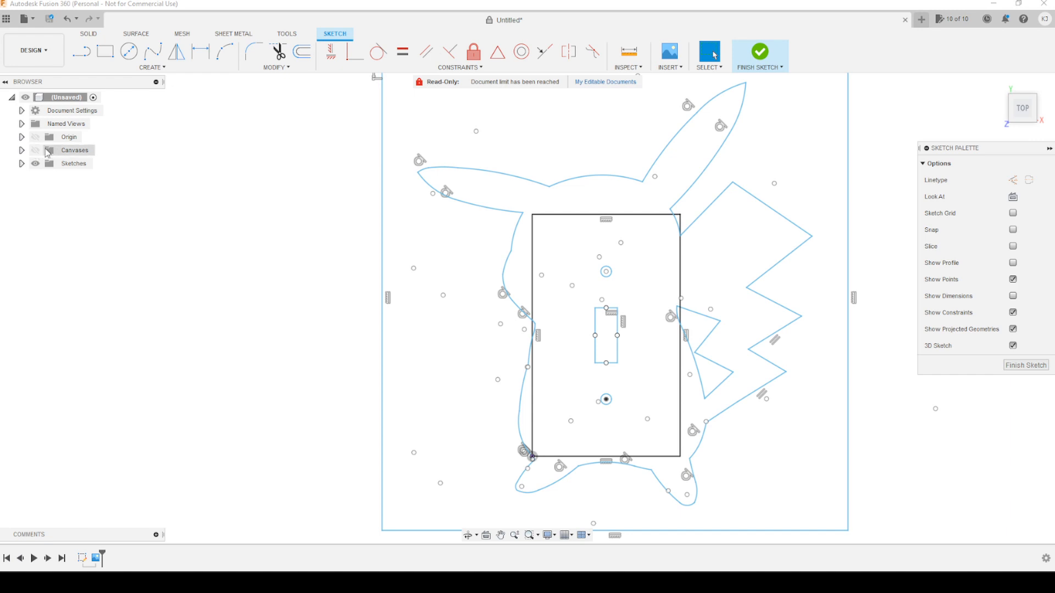
click(35, 151)
scroll(777, 402, down, 3)
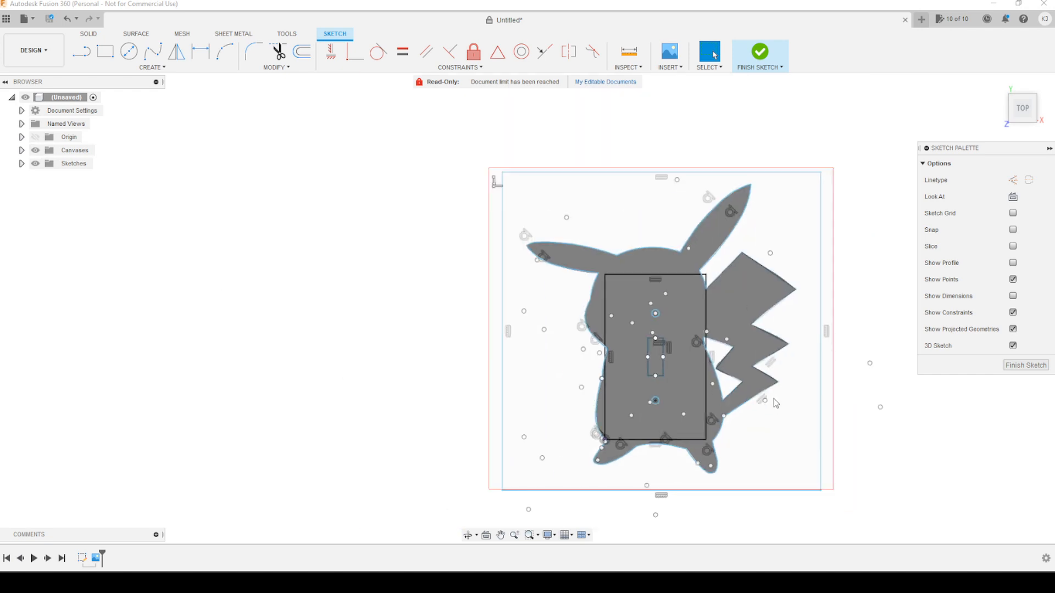
scroll(783, 385, up, 2)
scroll(782, 373, up, 3)
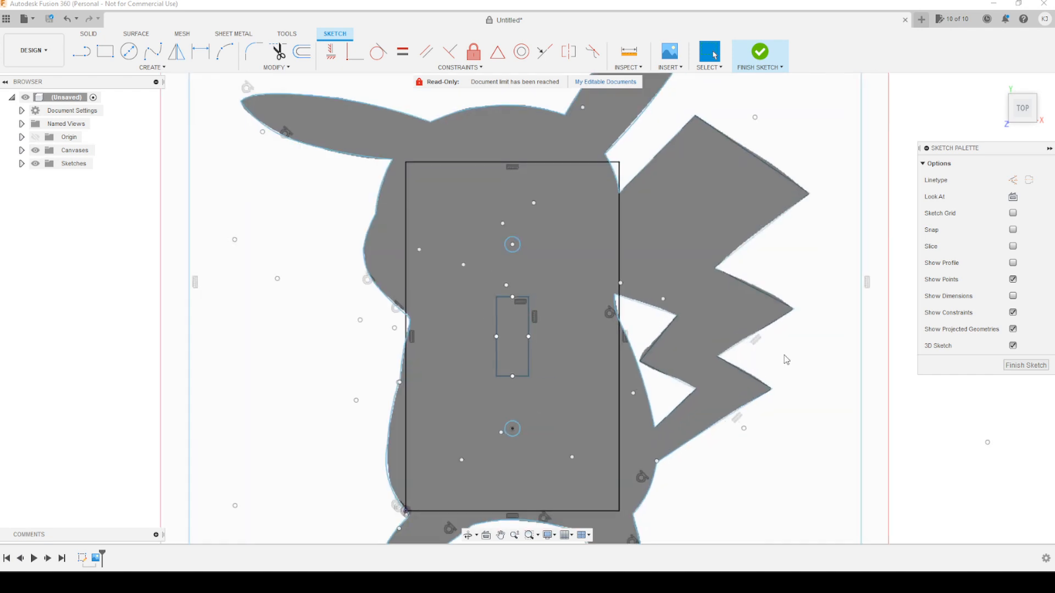
mouse_move(786, 251)
middle_down()
mouse_move(835, 306)
mouse_move(902, 341)
mouse_move(886, 345)
mouse_move(874, 294)
middle_up()
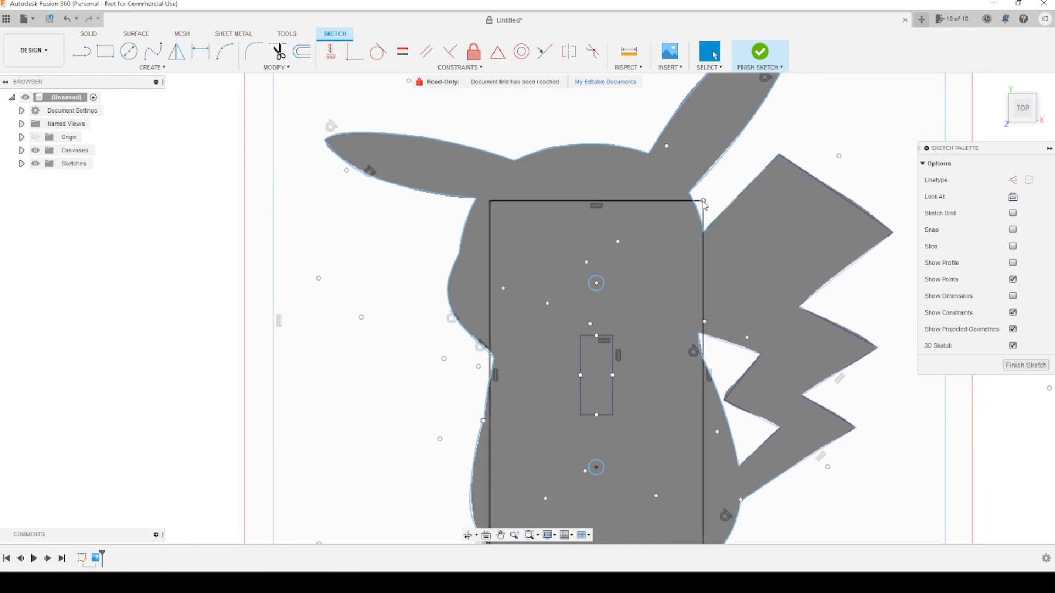
Step: Trim the plate rectangle's top edge, upper right side, and the short side pieces crossing the silhouette at the left waist and tail opening
key(t)
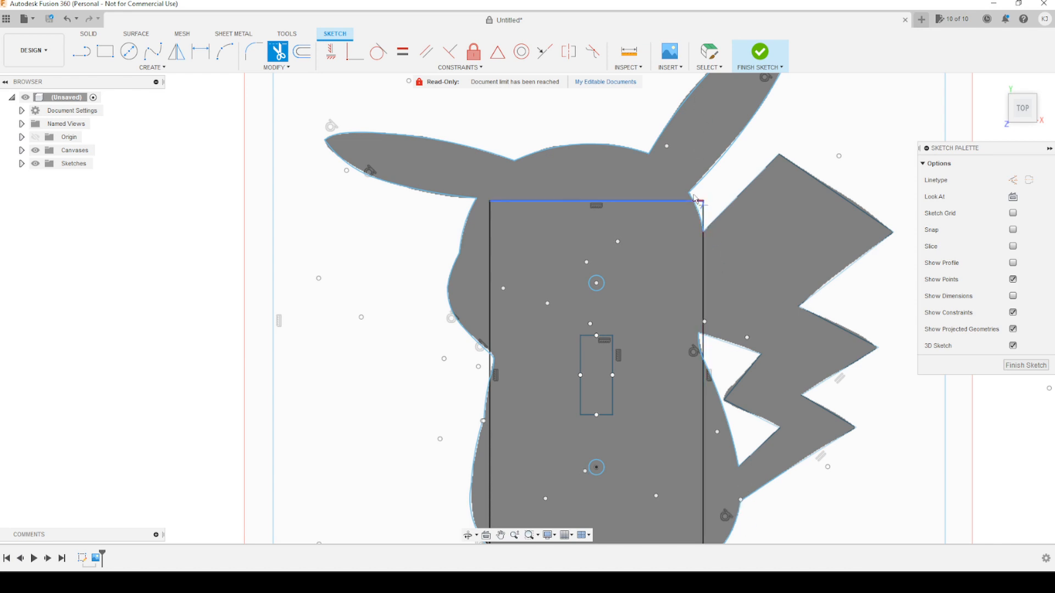
scroll(703, 199, up, 3)
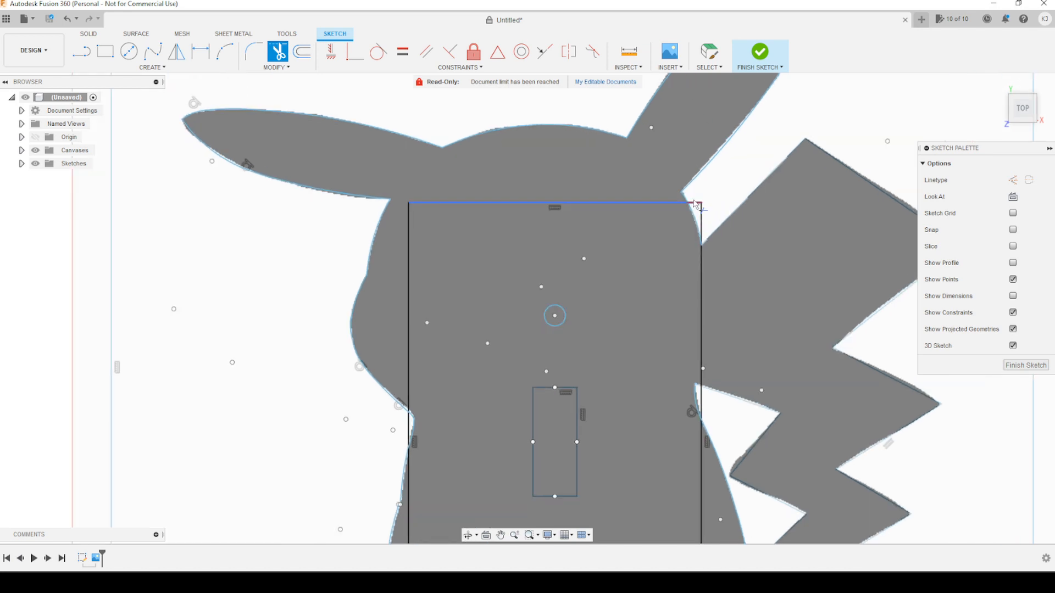
click(699, 216)
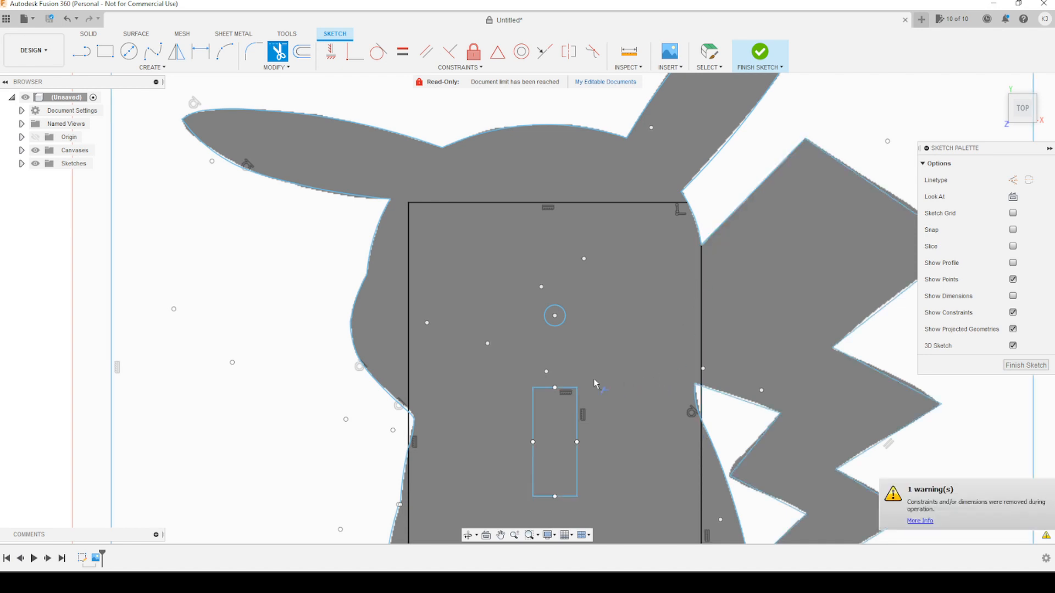
scroll(594, 383, up, 1)
middle_drag(594, 383, 674, 248)
scroll(707, 325, down, 4)
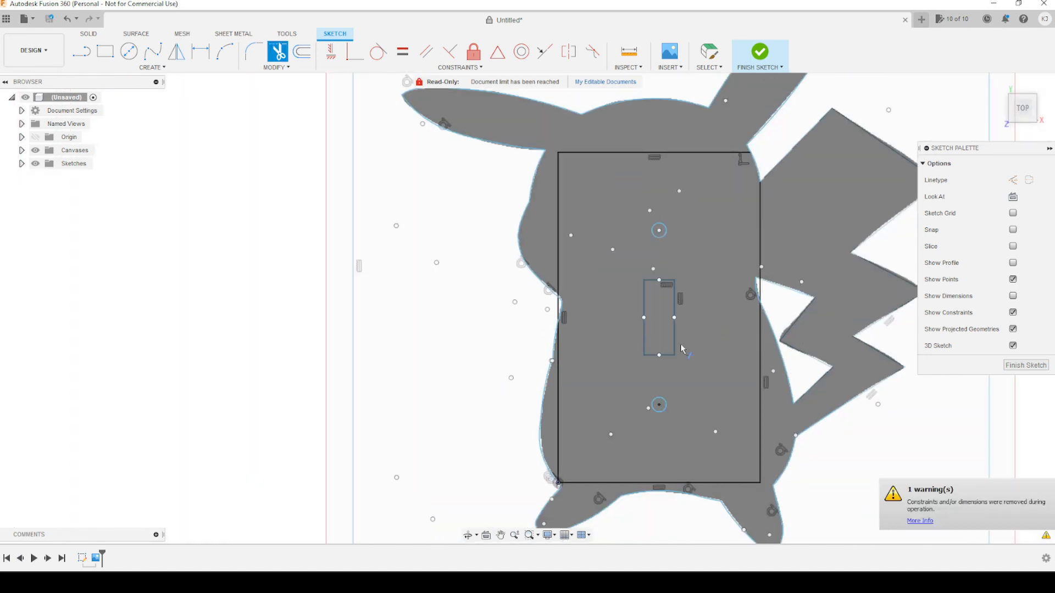
click(559, 317)
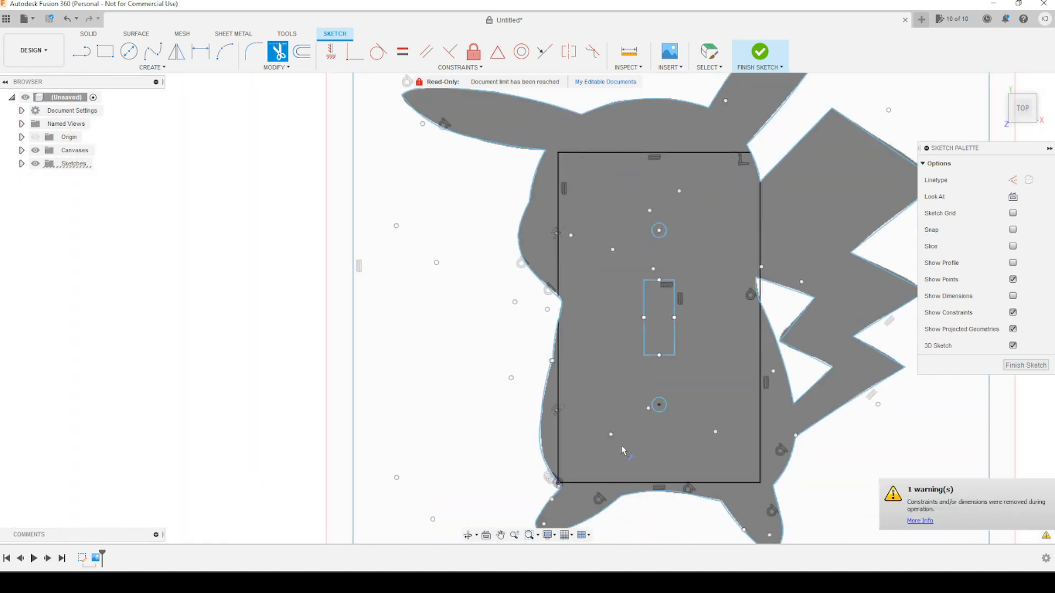
click(759, 296)
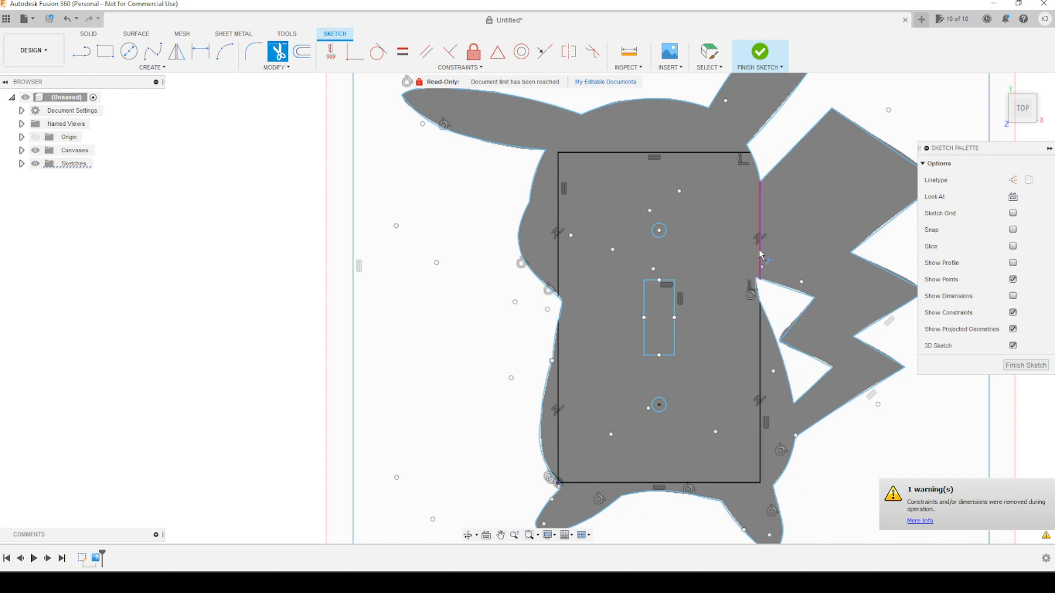
click(760, 254)
click(682, 153)
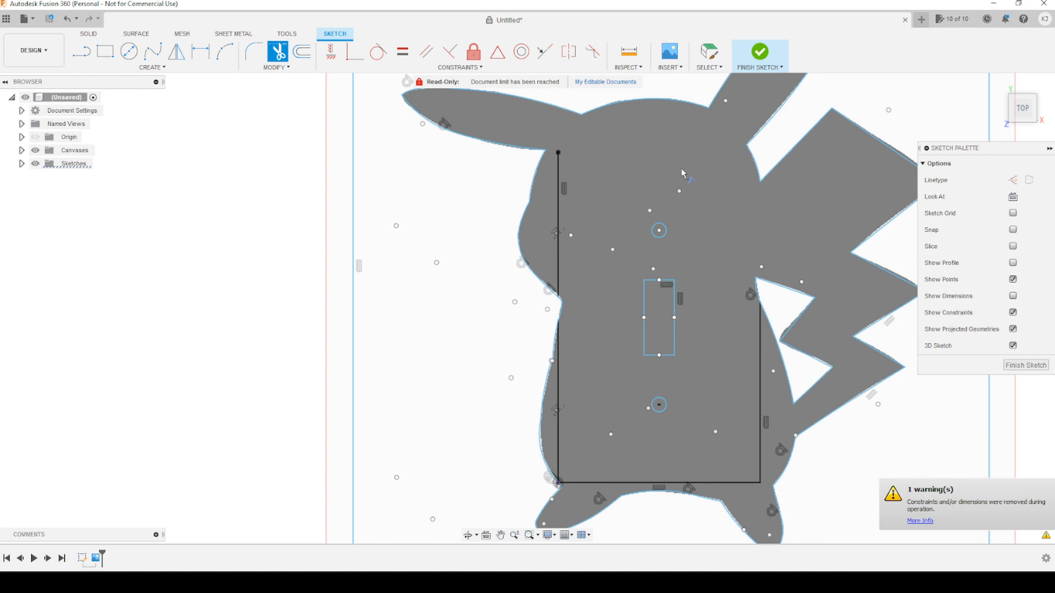
Step: Trim away the plate rectangle's remaining left, bottom and lower right edges, leaving the silhouette, switch slot and screw holes
click(559, 226)
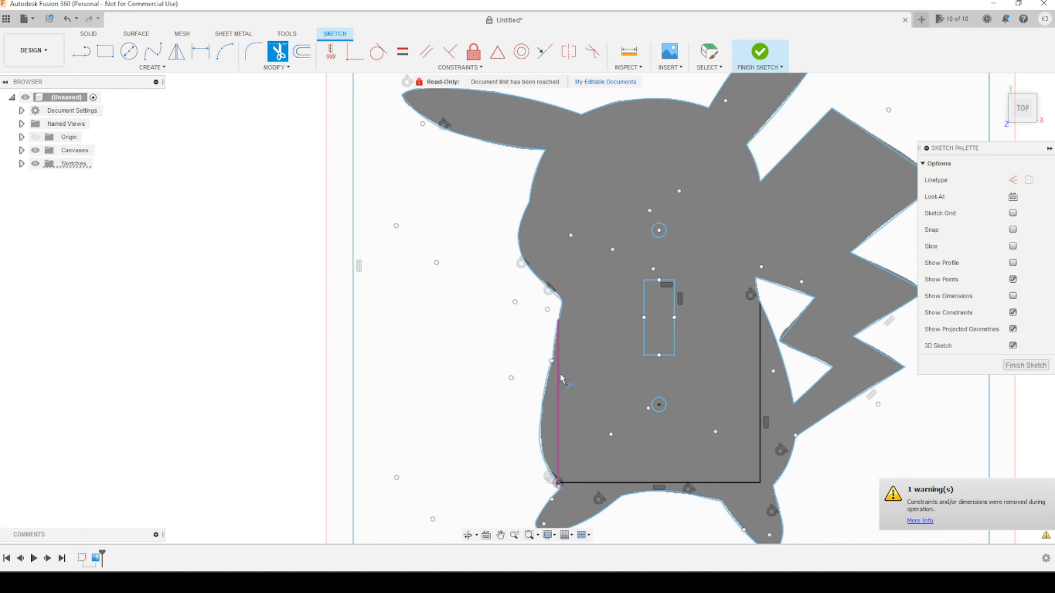
click(560, 374)
click(618, 482)
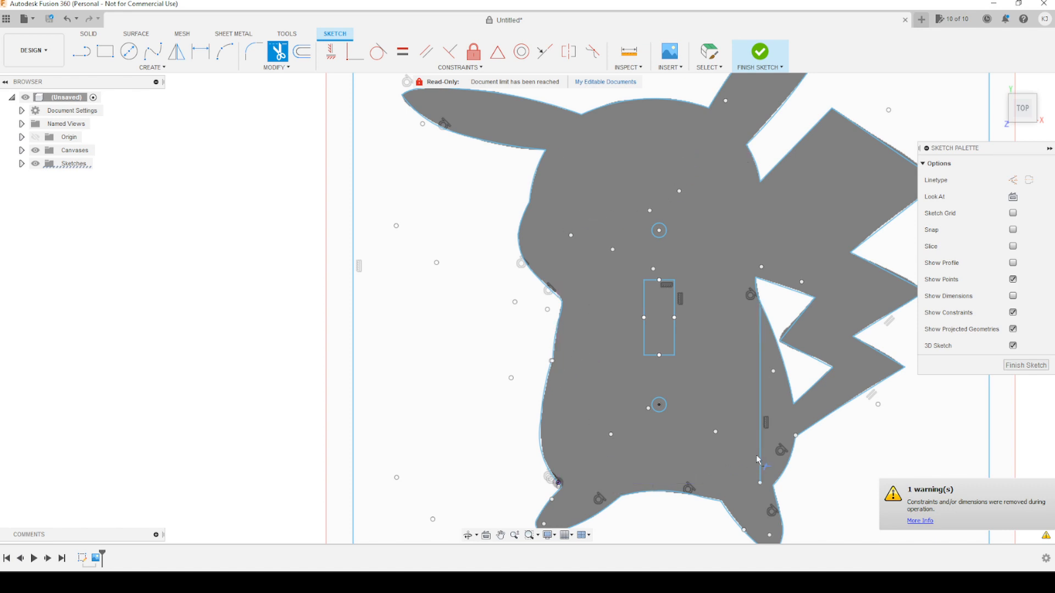
click(761, 459)
scroll(901, 470, down, 2)
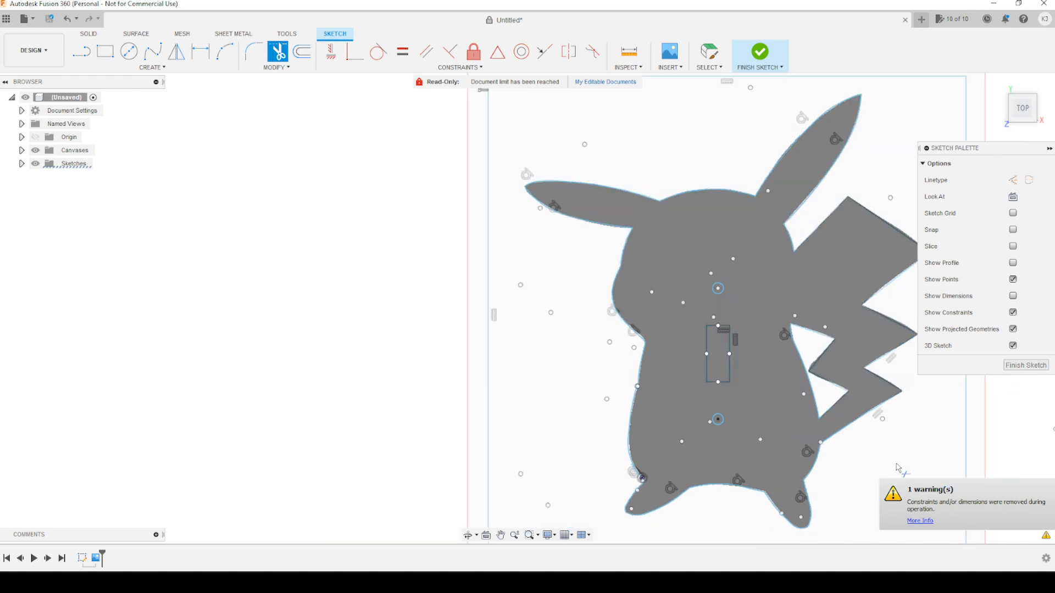
middle_drag(901, 470, 728, 439)
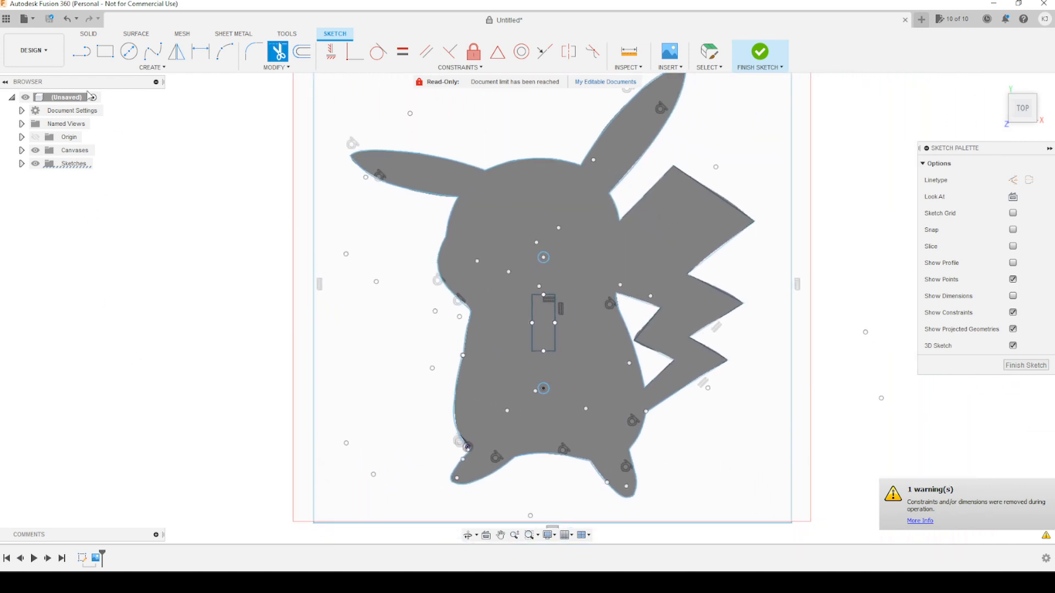
Step: Hide the canvas image and turn on profile display to check whether the silhouette forms a closed profile
click(35, 150)
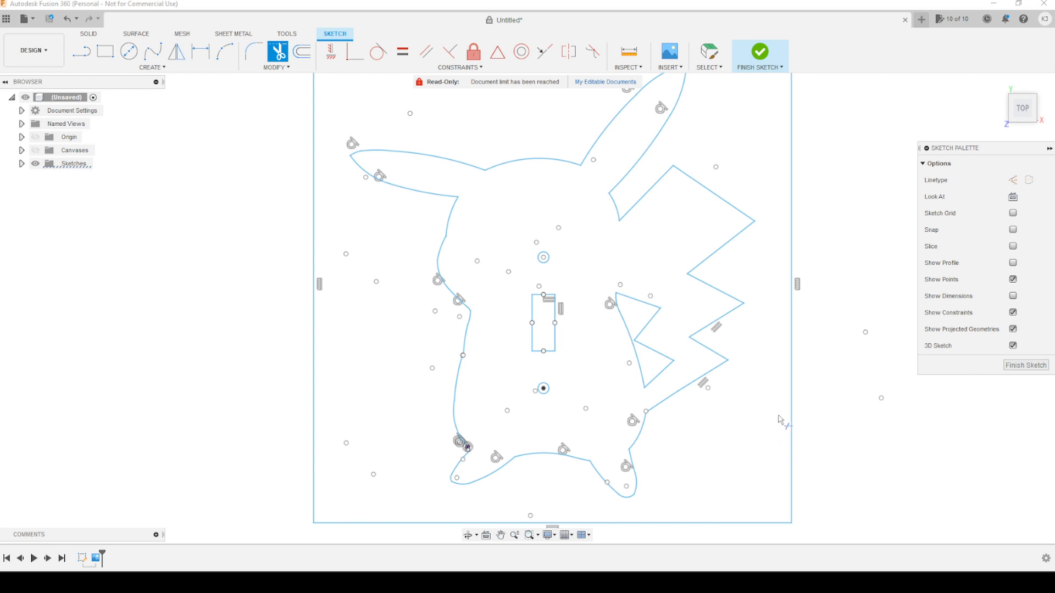
scroll(867, 351, down, 1)
middle_drag(862, 347, 807, 376)
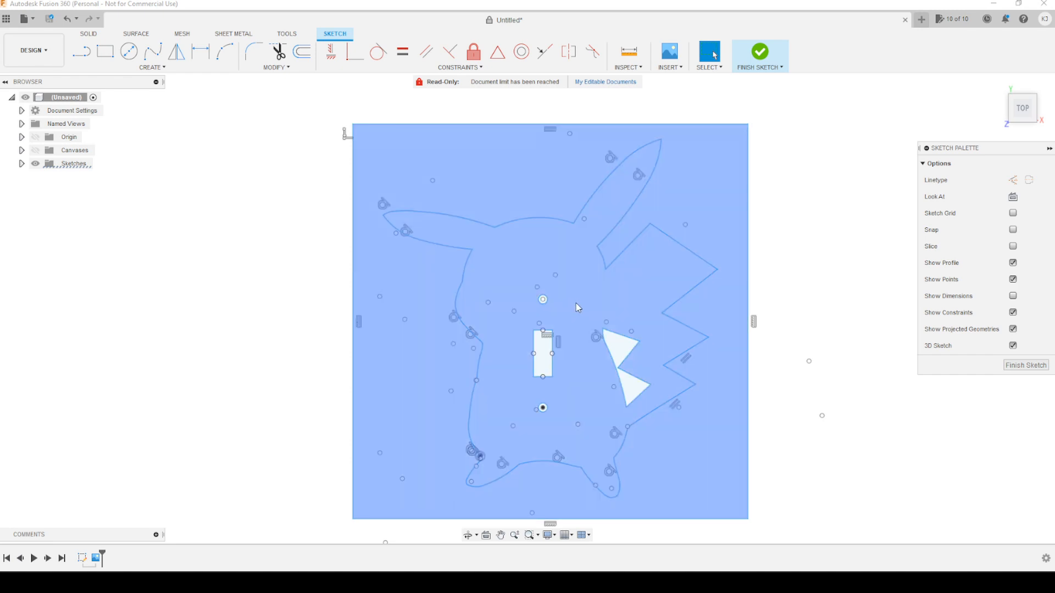
scroll(575, 303, down, 2)
scroll(576, 303, up, 3)
middle_drag(584, 329, 600, 242)
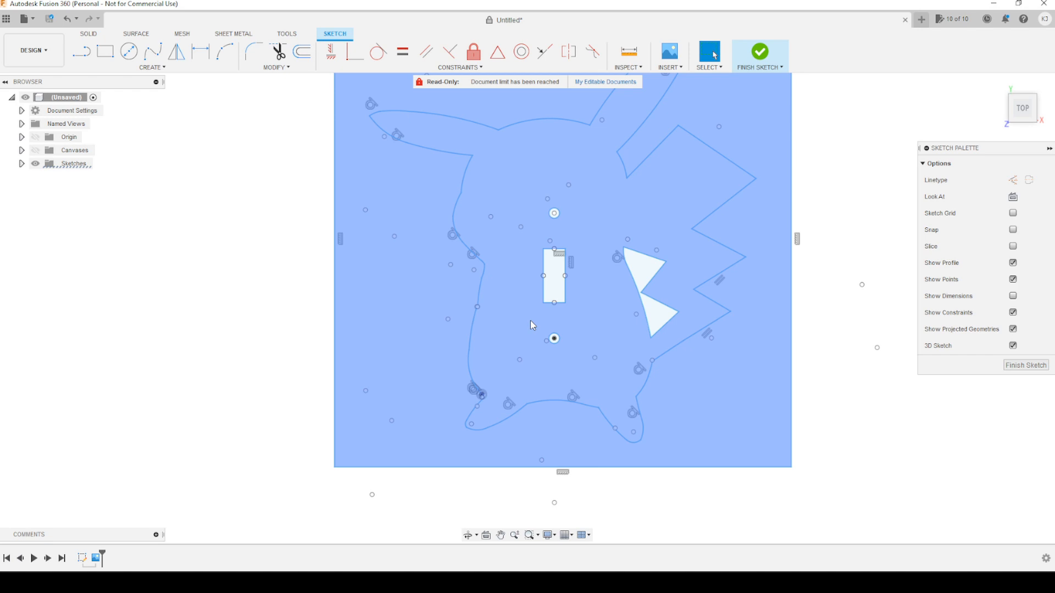
Step: Examine the junction of the lower left body arc and the left foot for gaps in the outline
scroll(529, 330, down, 2)
scroll(522, 352, up, 6)
scroll(497, 374, up, 1)
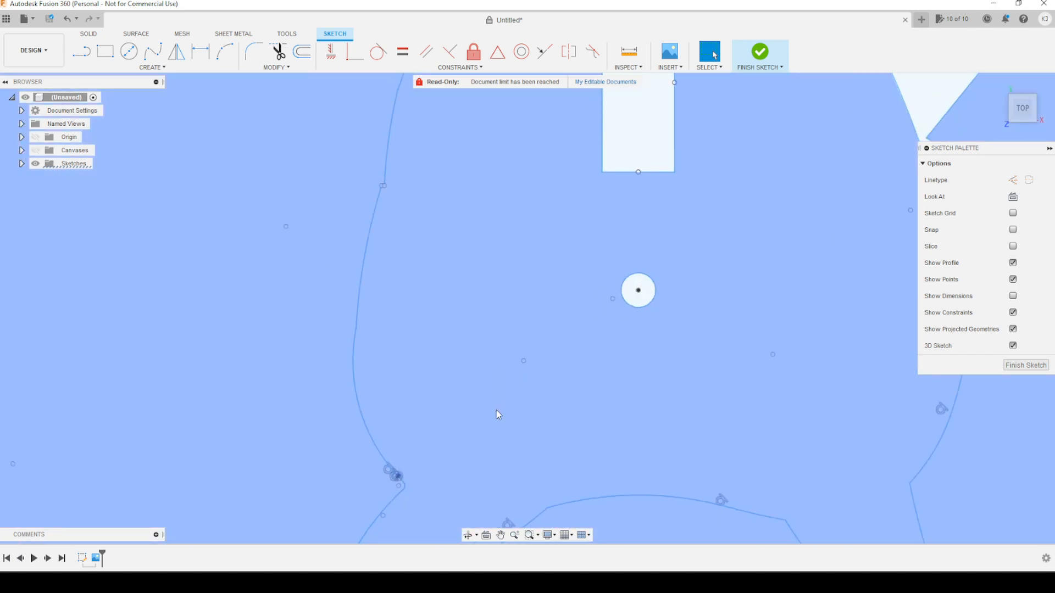
mouse_move(504, 444)
middle_down()
mouse_move(569, 357)
mouse_move(704, 287)
middle_up()
scroll(612, 347, up, 2)
scroll(614, 352, up, 5)
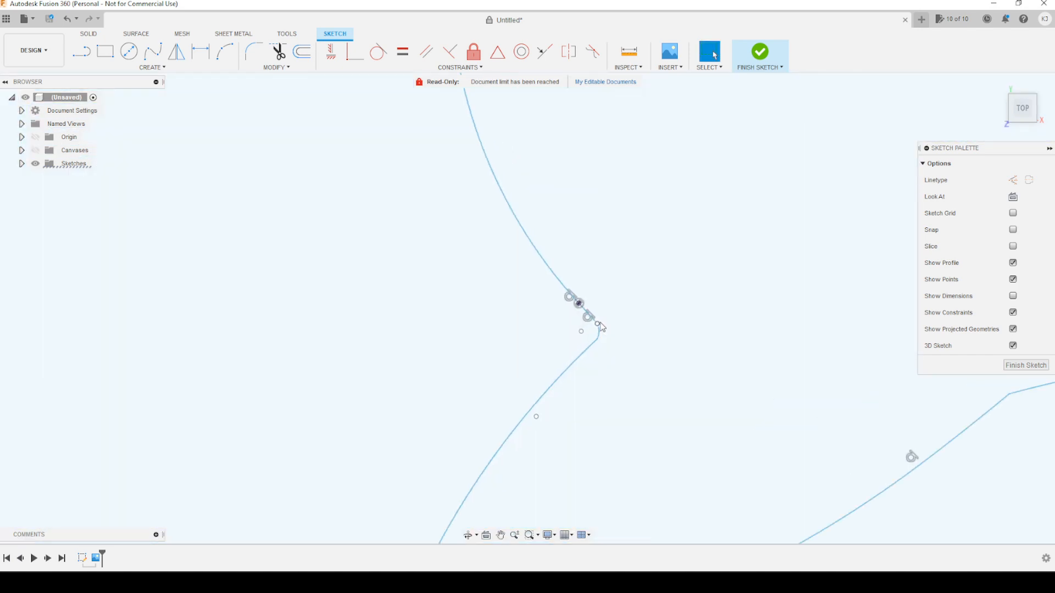
scroll(569, 271, up, 3)
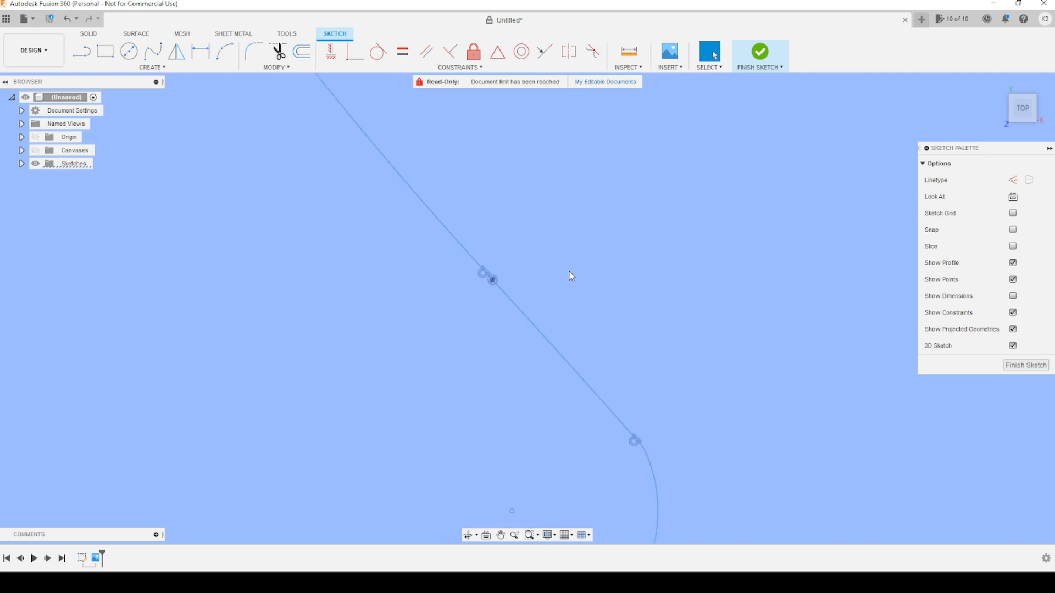
scroll(589, 307, down, 7)
scroll(610, 295, down, 4)
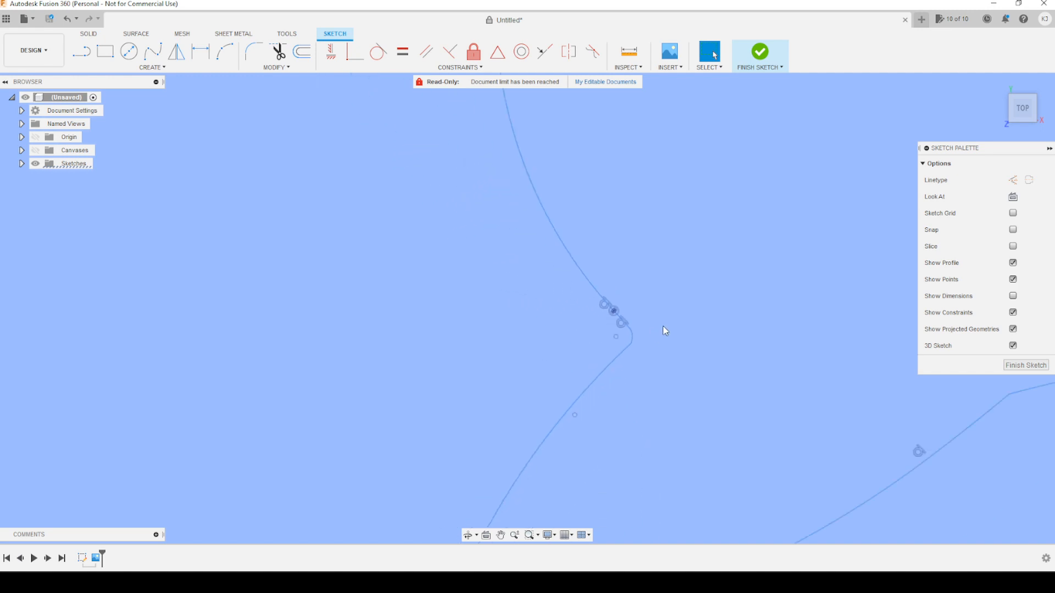
Step: Follow the silhouette outline around the feet, tail, ears, head and left side to look for unconnected endpoints
middle_drag(766, 382, 326, 372)
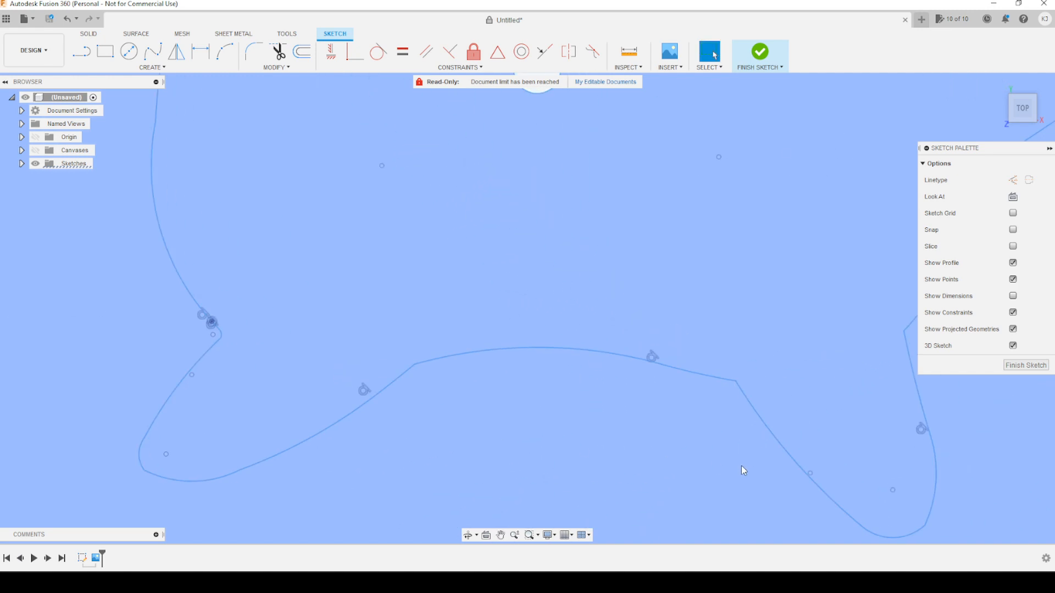
middle_drag(742, 466, 542, 460)
middle_drag(684, 220, 569, 467)
middle_drag(780, 268, 526, 460)
middle_drag(583, 323, 624, 438)
middle_drag(588, 285, 568, 483)
middle_drag(605, 242, 584, 513)
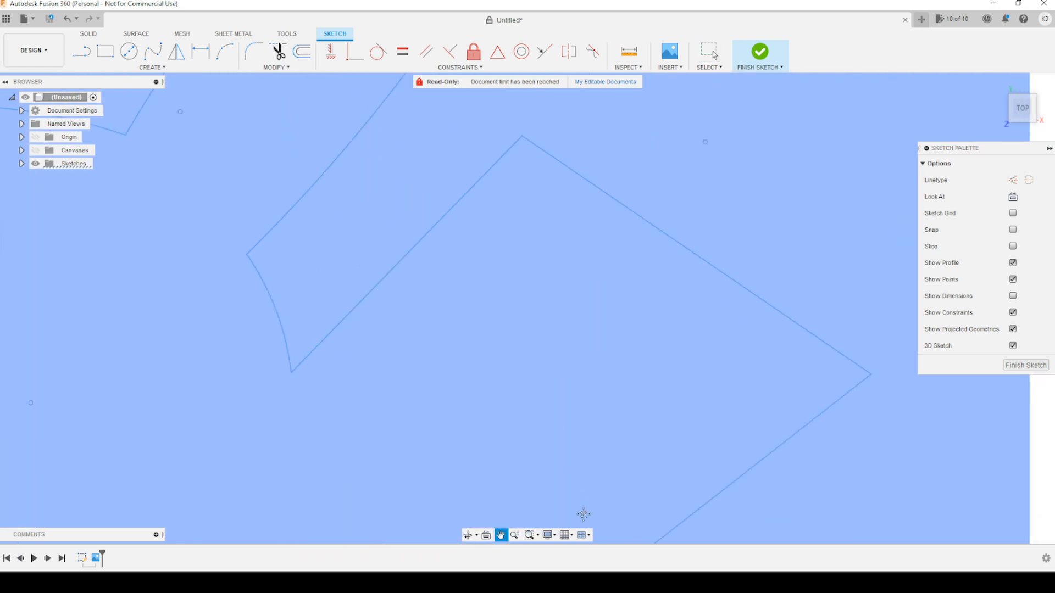
mouse_move(504, 315)
middle_down()
mouse_move(597, 397)
mouse_move(726, 561)
middle_up()
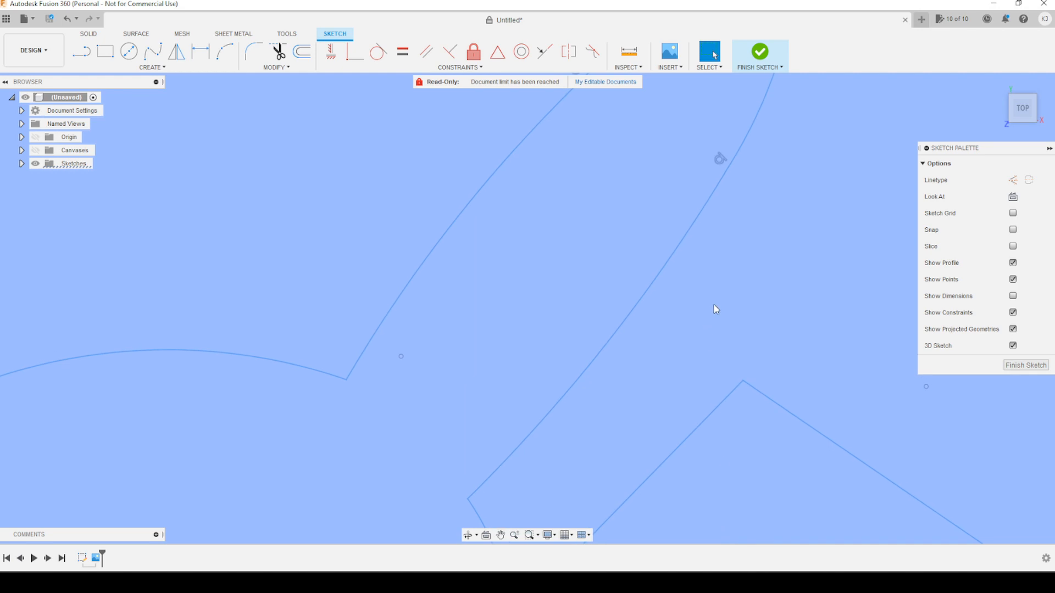
middle_drag(709, 293, 671, 483)
middle_drag(511, 358, 909, 166)
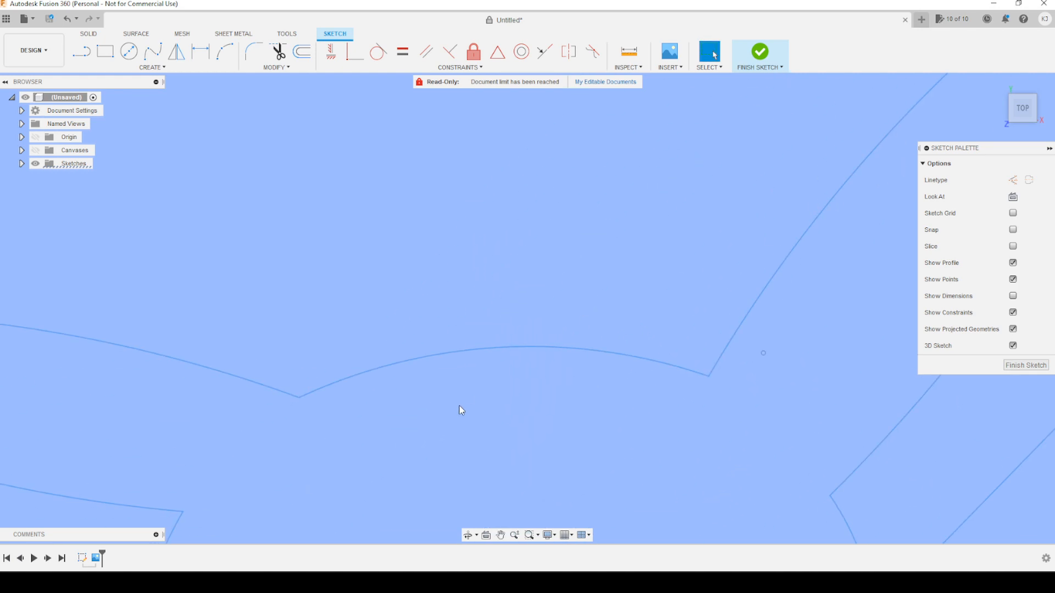
middle_drag(460, 407, 934, 302)
middle_drag(862, 404, 753, 126)
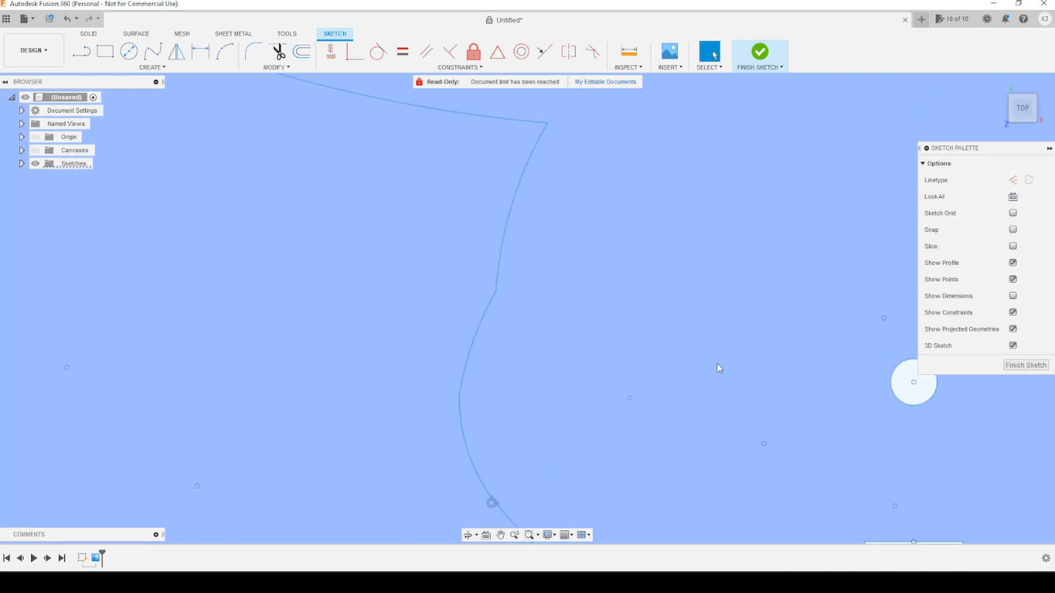
middle_drag(718, 365, 723, 104)
middle_drag(723, 377, 730, 147)
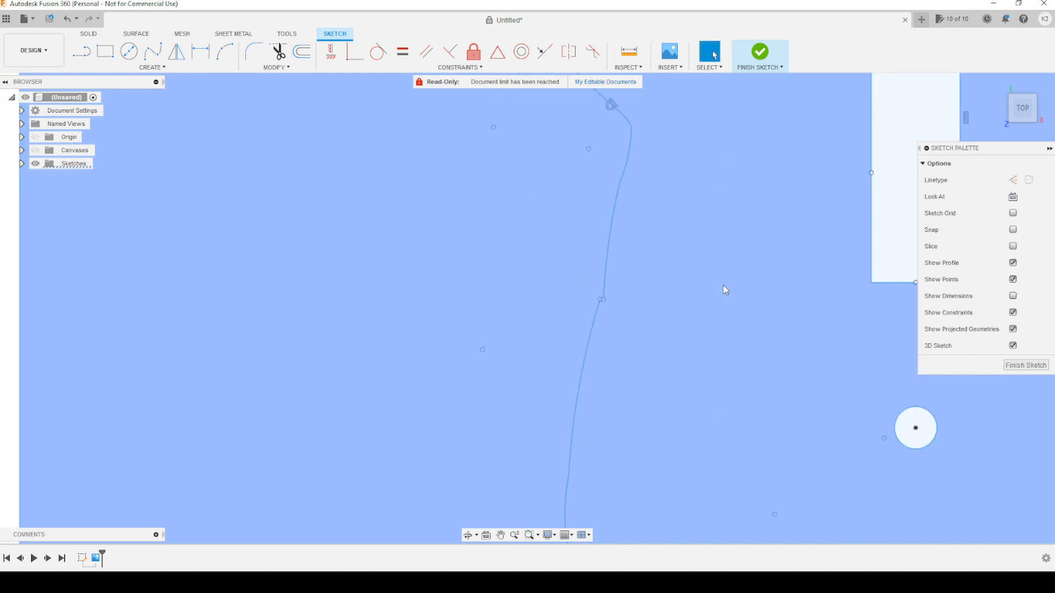
Step: Examine the arc endpoints midway down the body's left side, and compare them with the whole sketch profile
scroll(629, 323, up, 5)
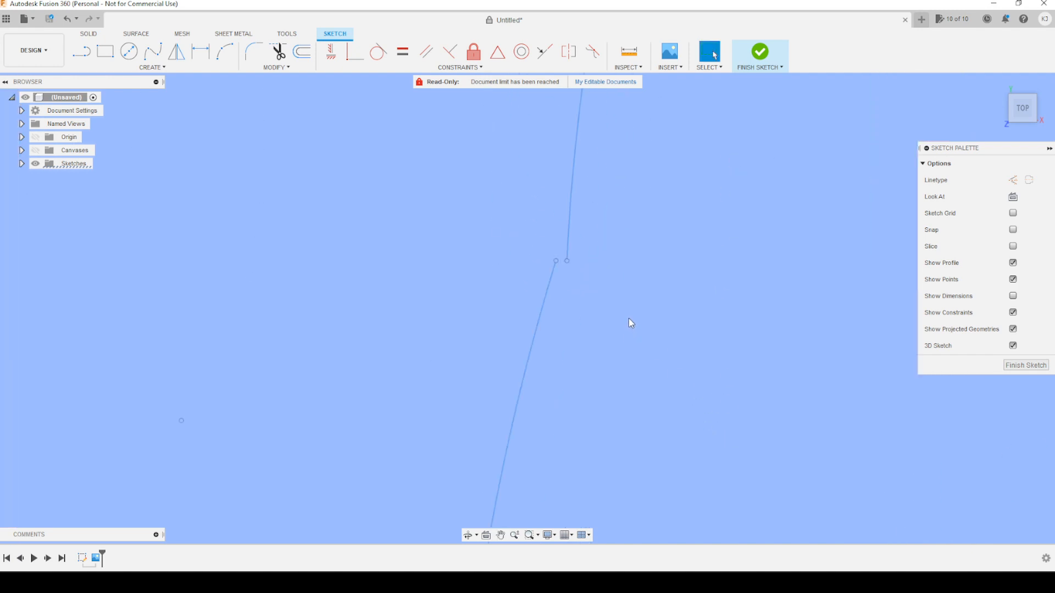
scroll(629, 321, down, 4)
scroll(613, 312, up, 5)
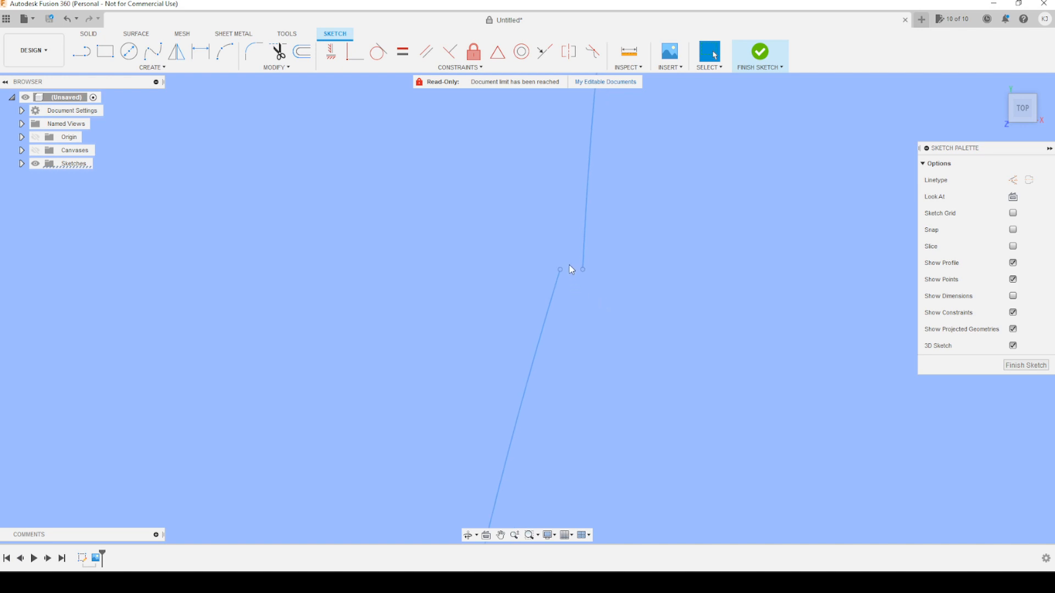
drag(572, 269, 707, 400)
scroll(842, 461, down, 8)
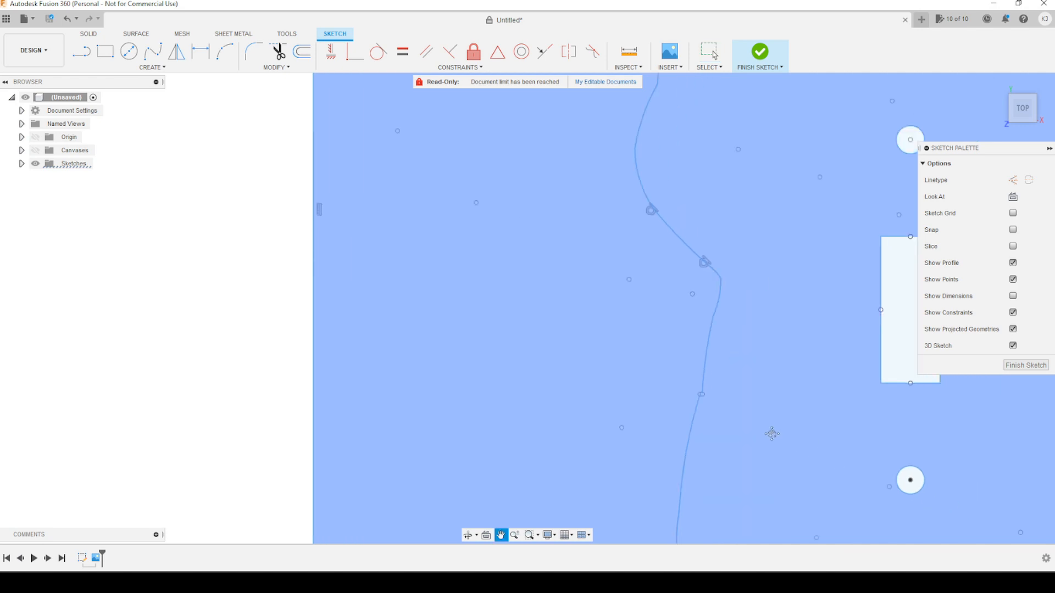
scroll(739, 389, down, 2)
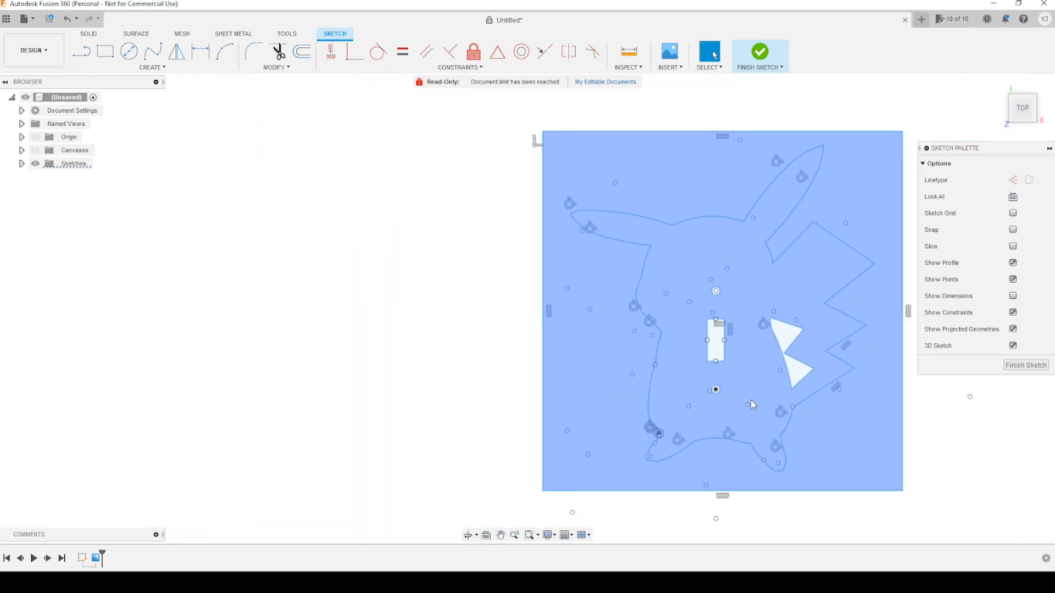
middle_drag(748, 401, 698, 408)
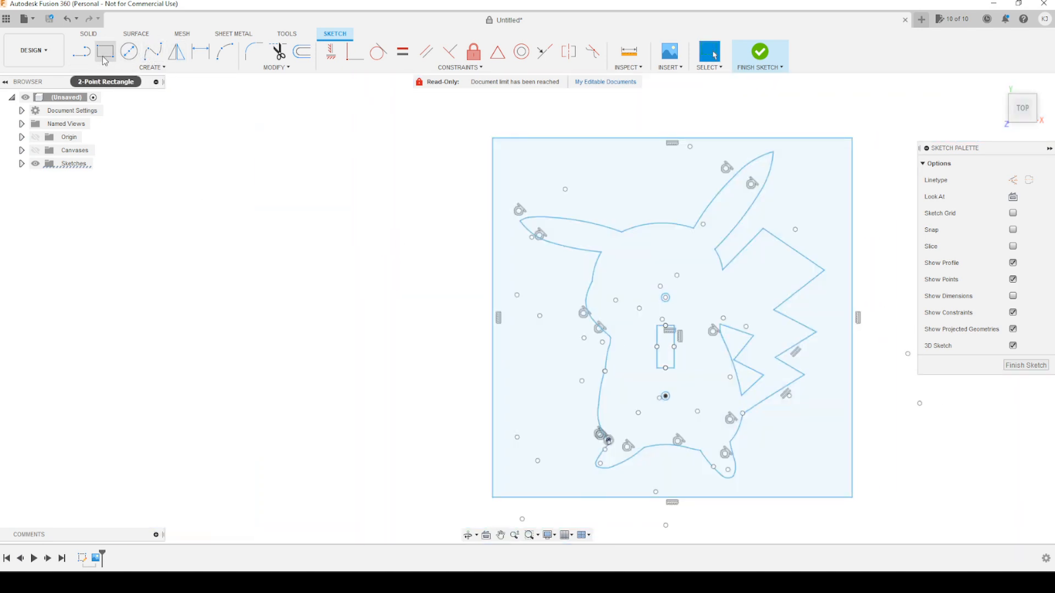
Step: Draw a vertical line across the outer square from its top edge midpoint to its bottom edge midpoint
click(82, 52)
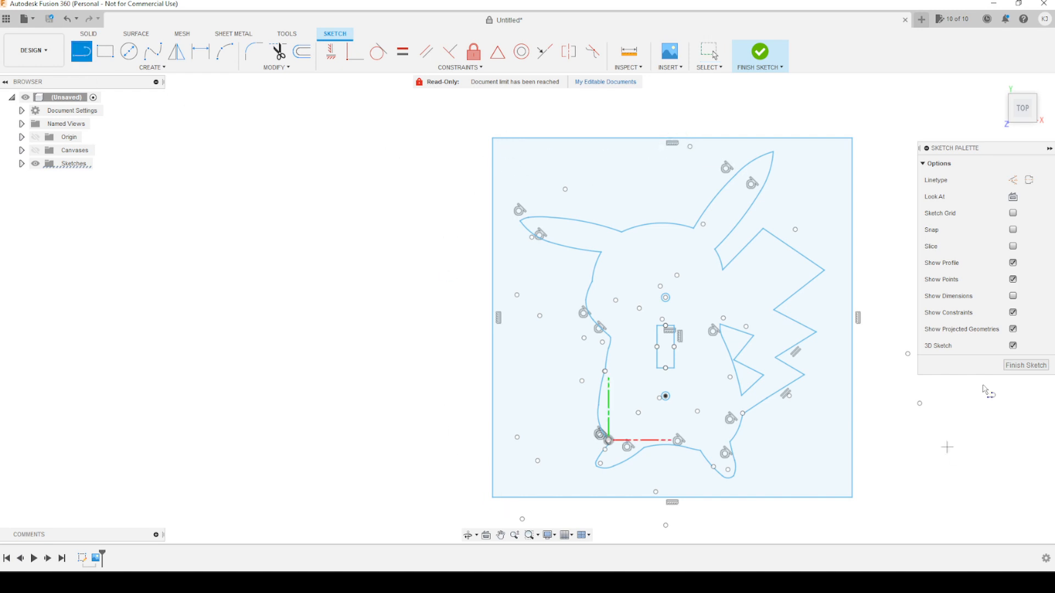
click(672, 137)
click(672, 499)
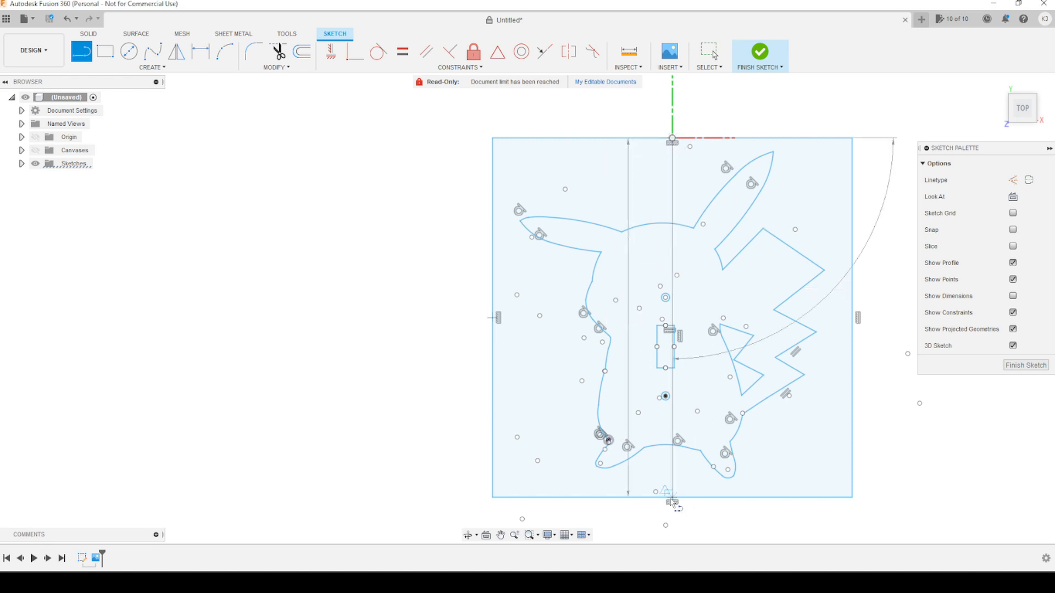
key(Escape)
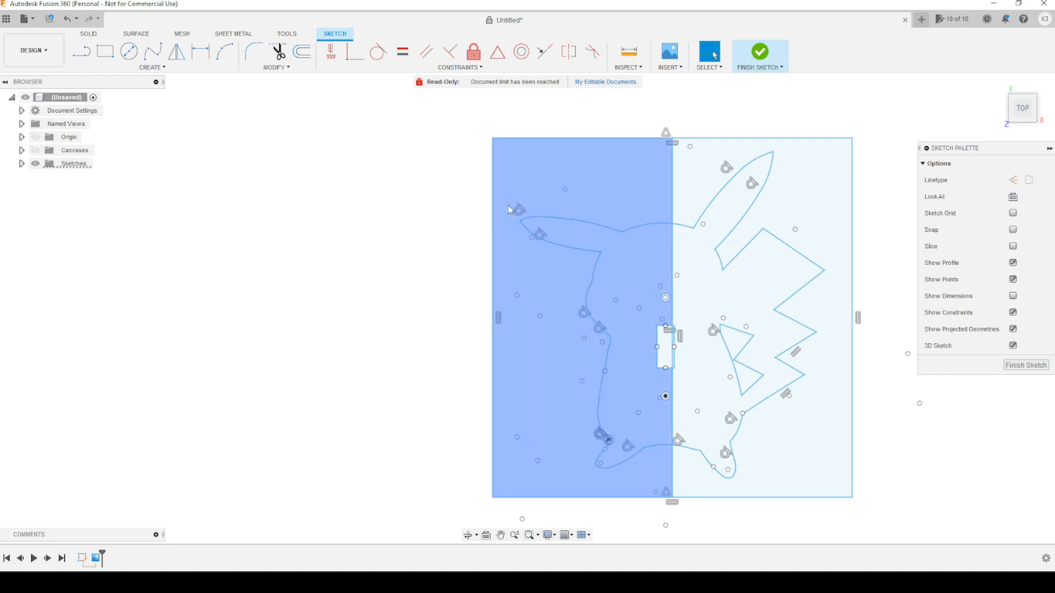
Step: Draw a horizontal line from the outer square's left edge midpoint to the vertical dividing line's midpoint
click(82, 51)
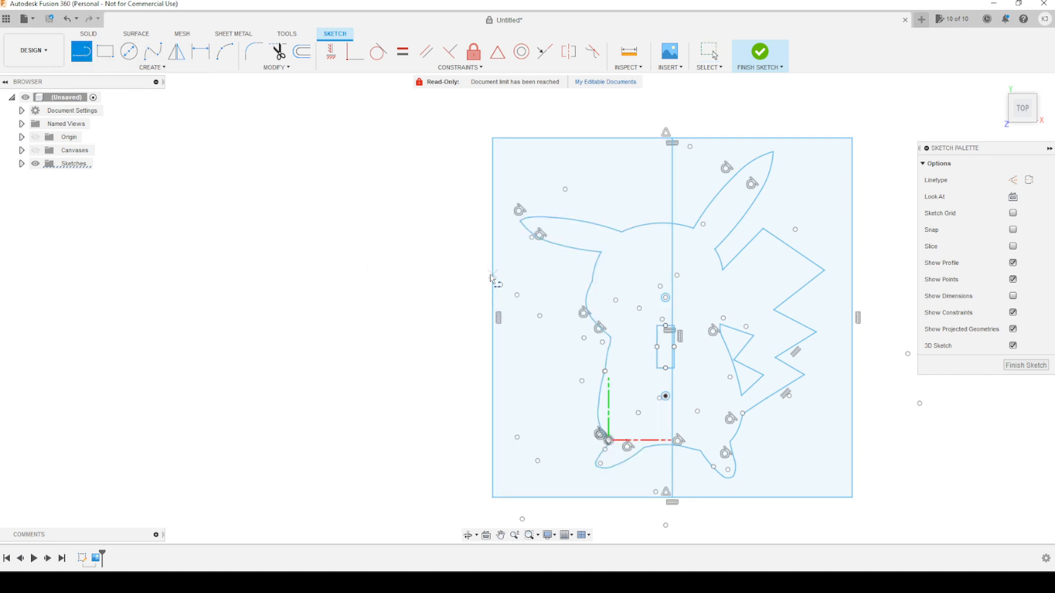
click(492, 318)
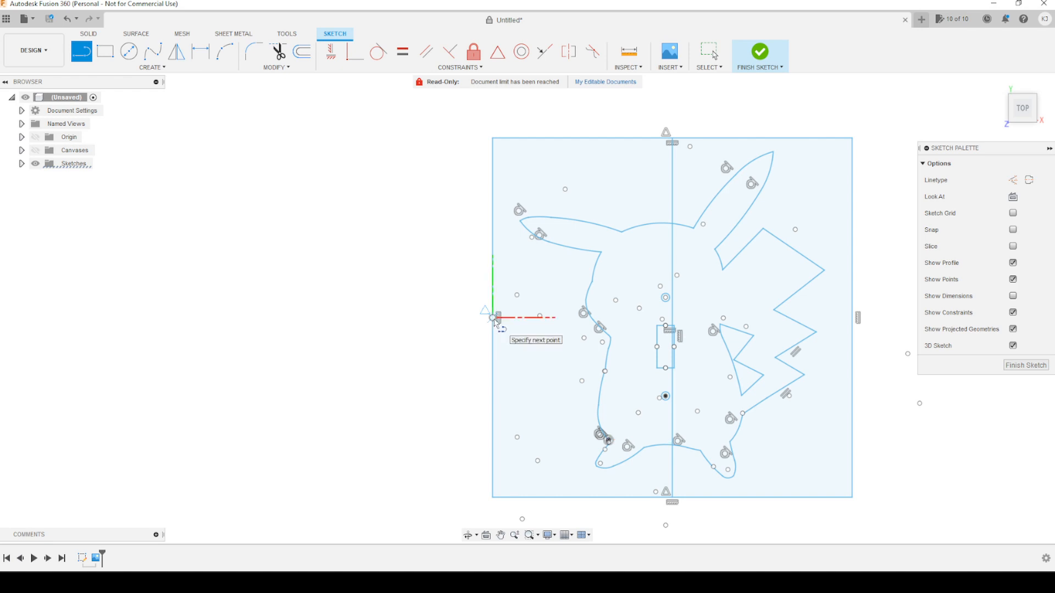
click(672, 317)
key(Escape)
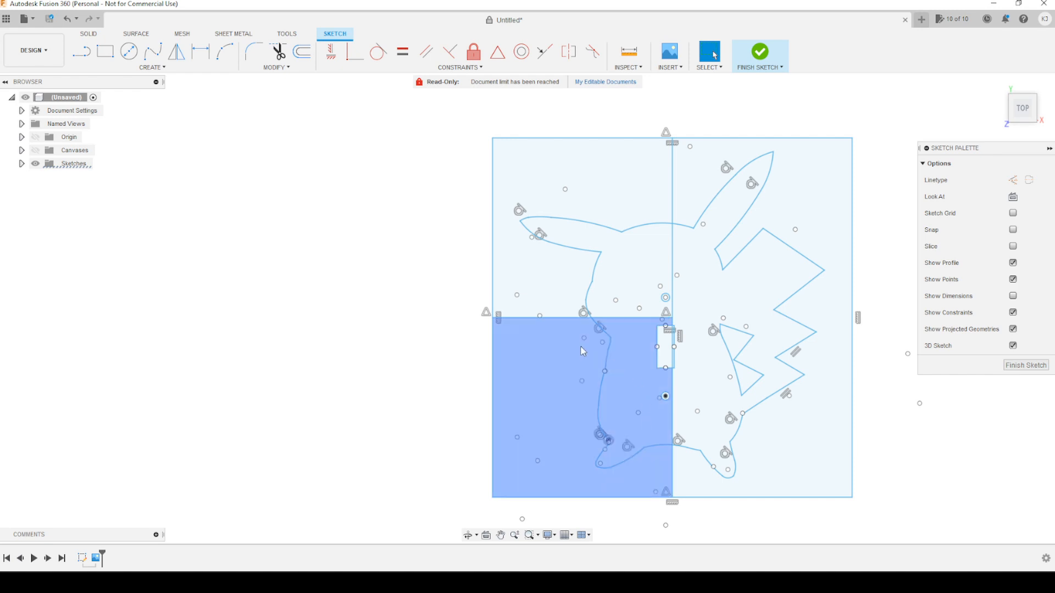
scroll(604, 385, up, 4)
middle_drag(596, 331, 555, 144)
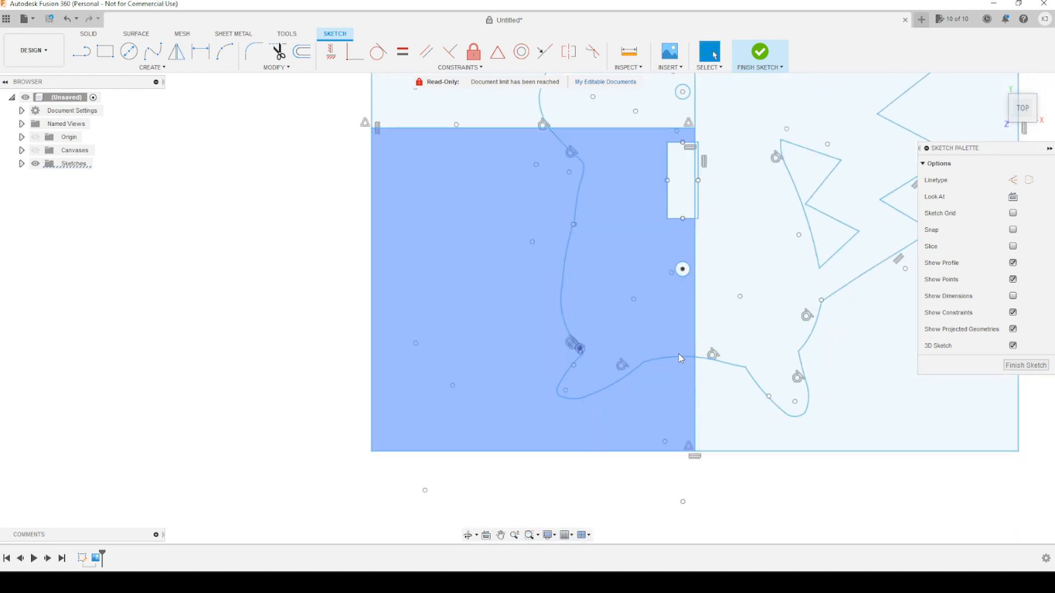
scroll(607, 246, up, 2)
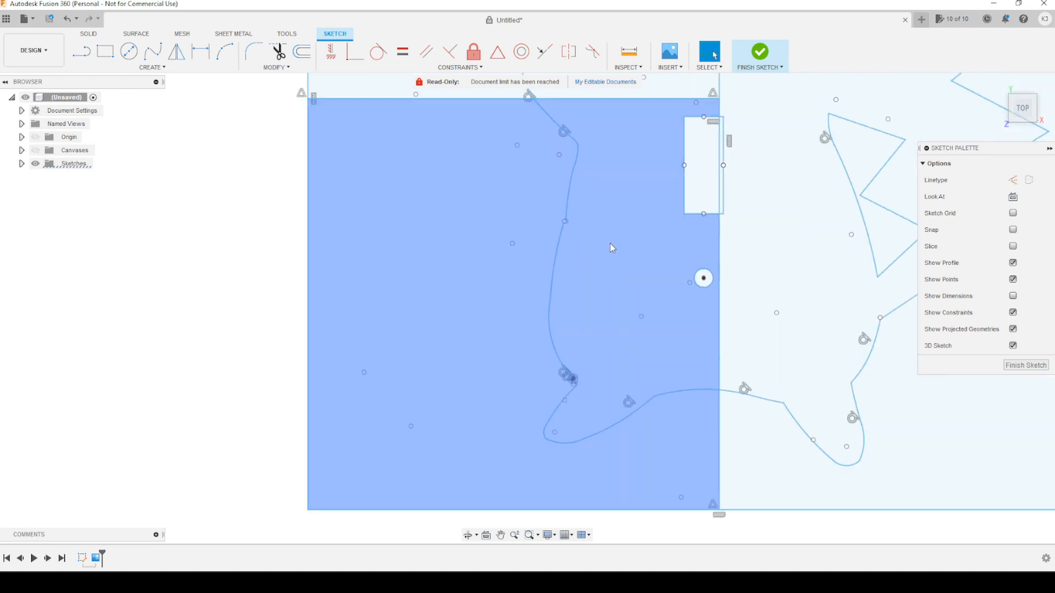
key(l)
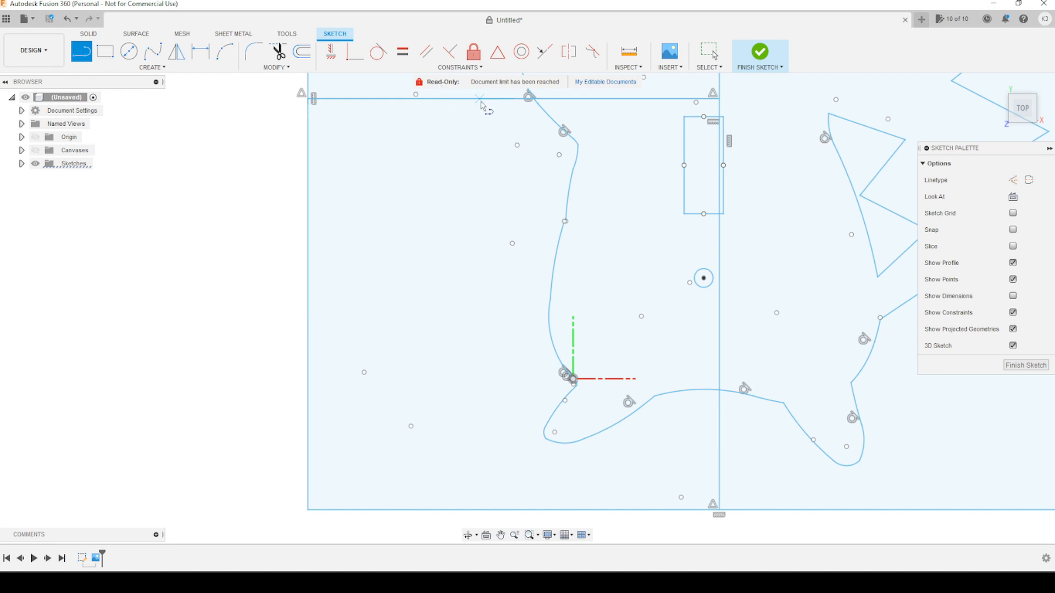
click(514, 99)
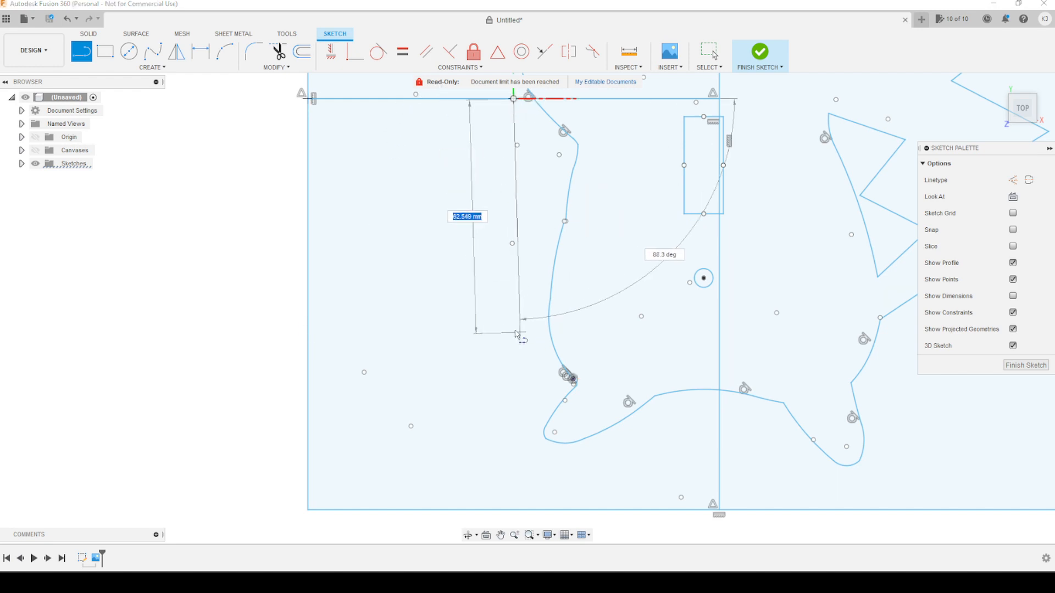
key(Escape)
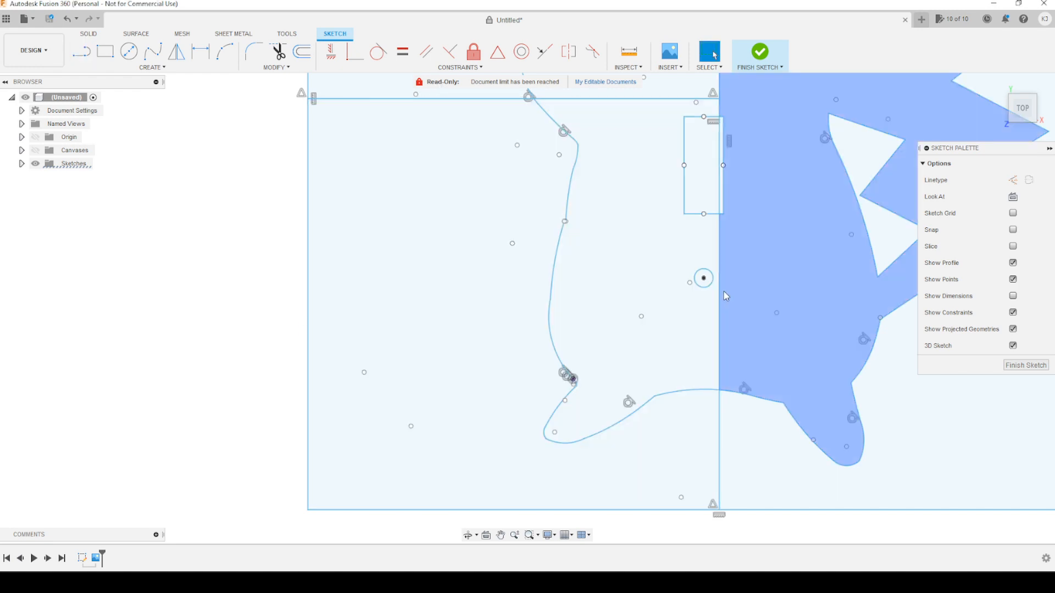
Step: Draw a horizontal line across the lower-left quarter, from the vertical dividing line below the lower screw hole to the outer square's left edge
key(l)
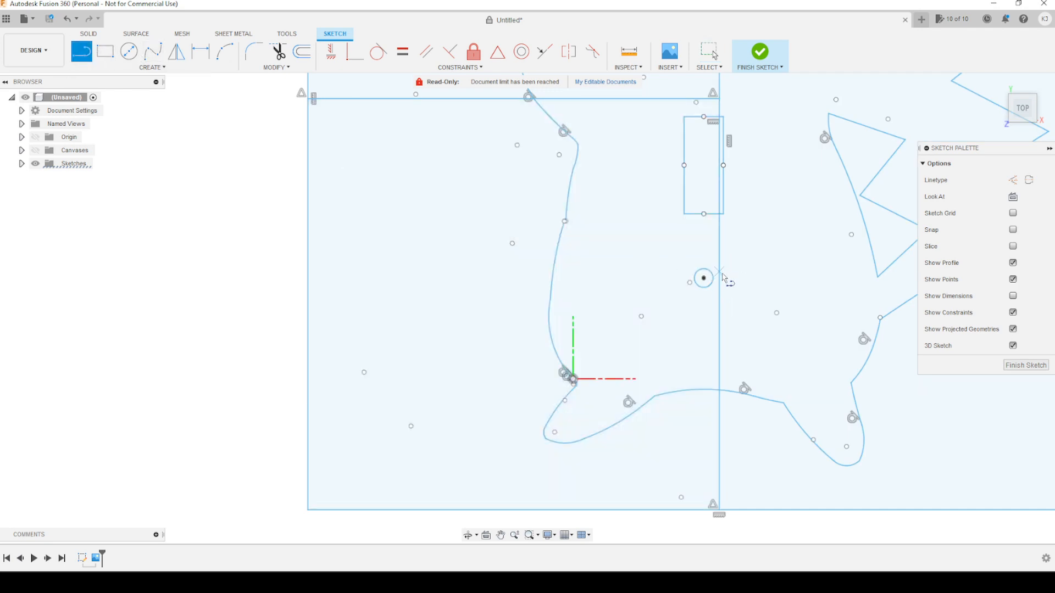
click(719, 297)
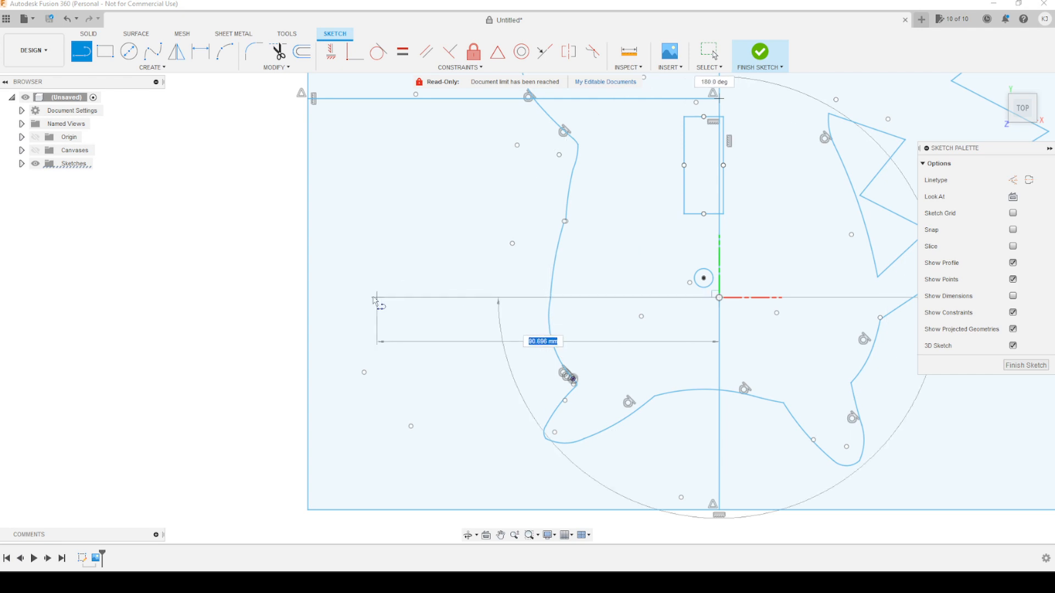
click(308, 298)
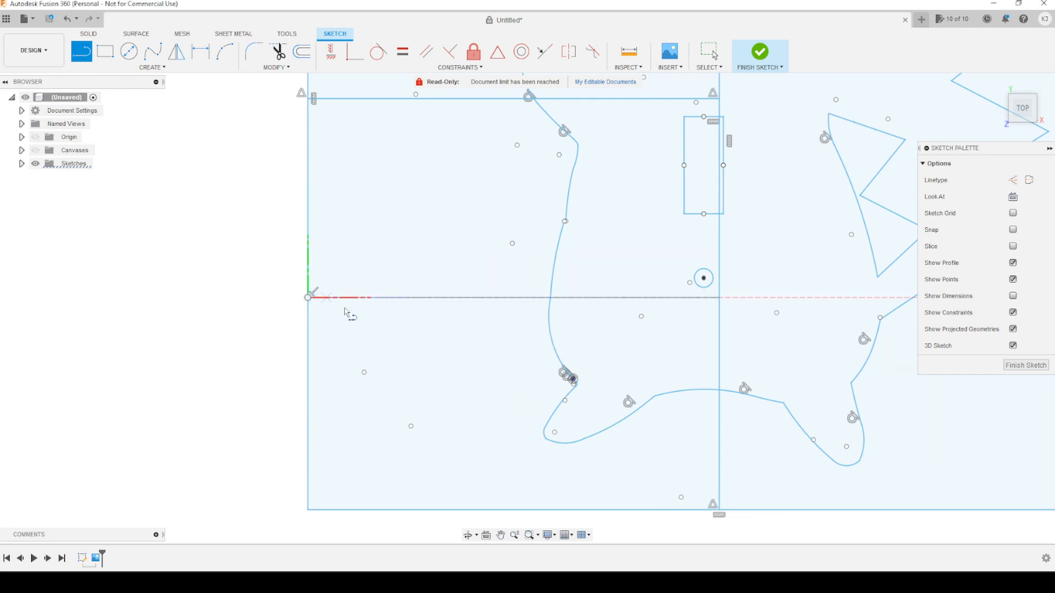
key(Escape)
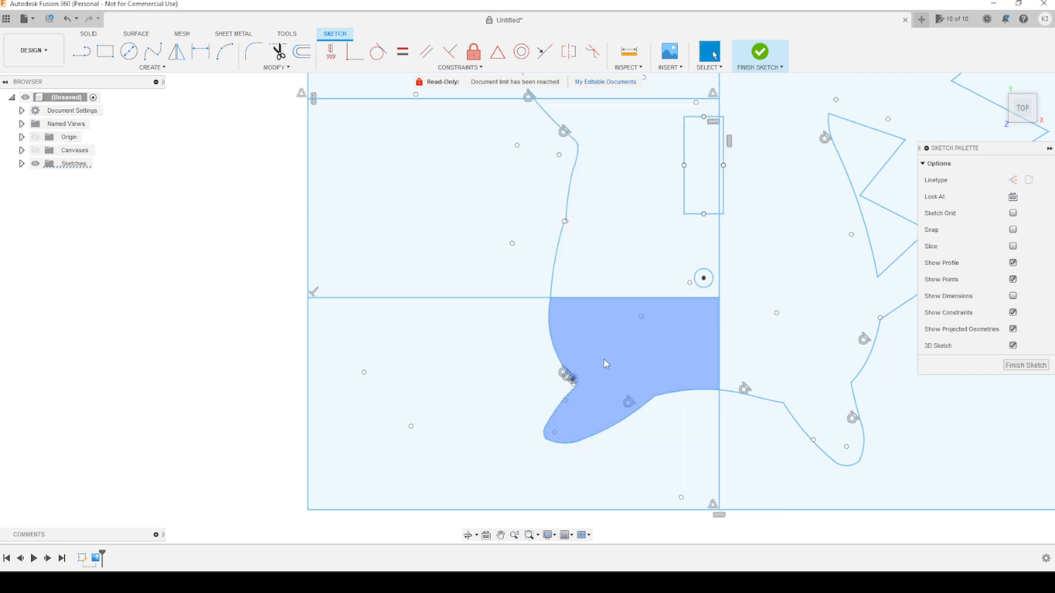
Step: Undo both horizontal dividing lines and the vertical dividing line across the outer square
scroll(620, 236, down, 1)
middle_drag(606, 242, 540, 329)
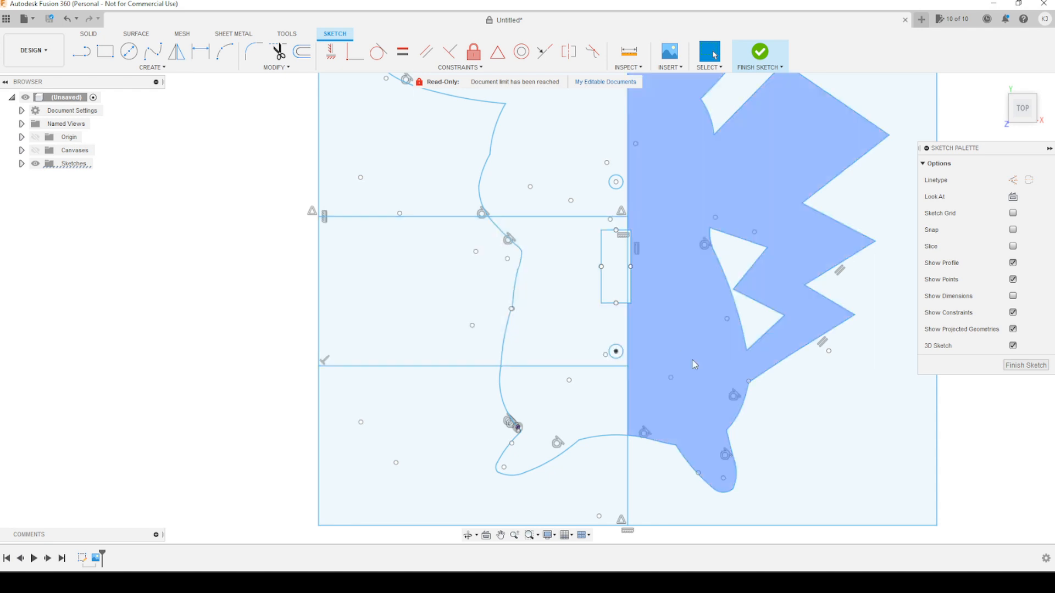
scroll(763, 419, down, 3)
middle_drag(855, 409, 695, 479)
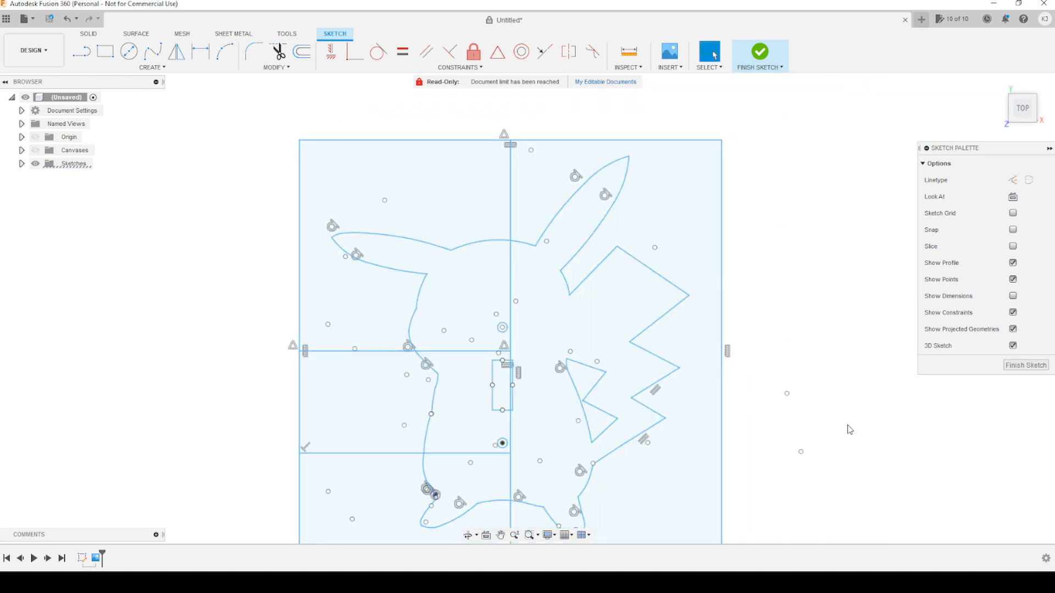
key(ctrl+z)
key(ctrl+z)
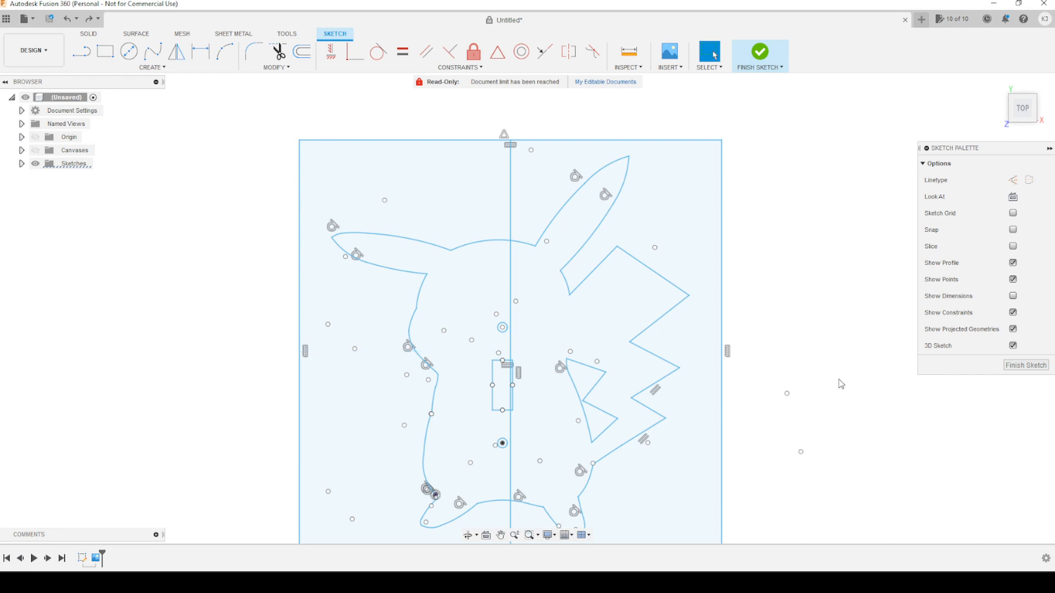
key(ctrl+z)
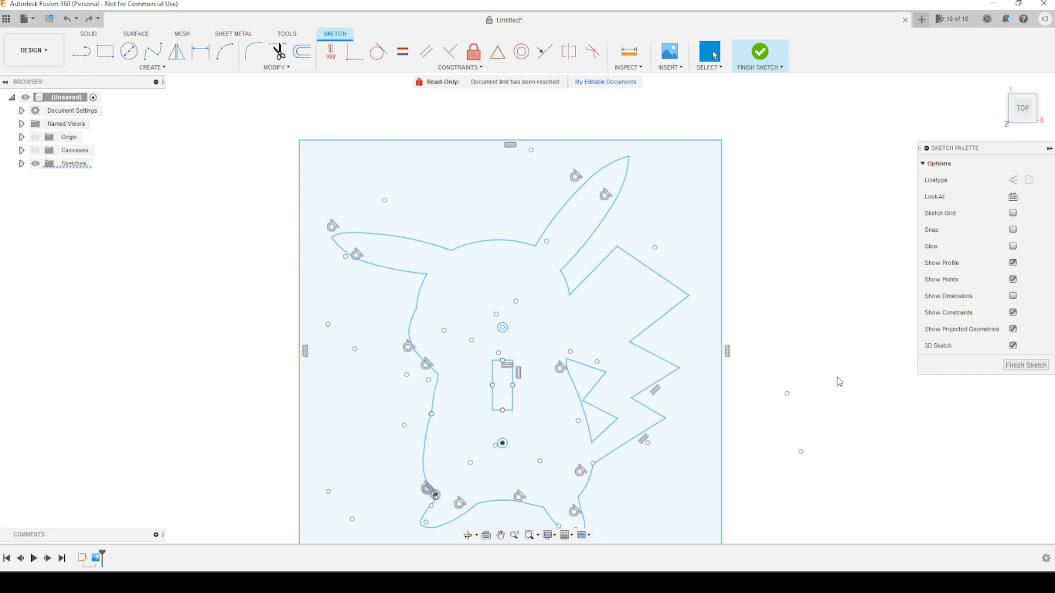
Step: Examine the gap between the arc endpoints midway down the body's left side, comparing the outline with the reference canvas
scroll(550, 327, up, 6)
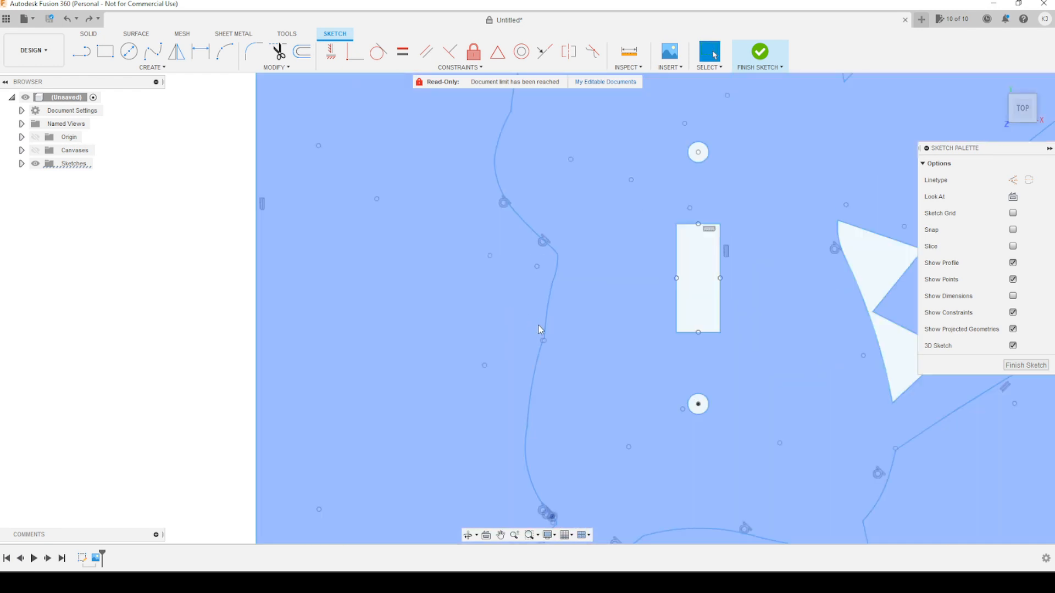
scroll(602, 346, up, 2)
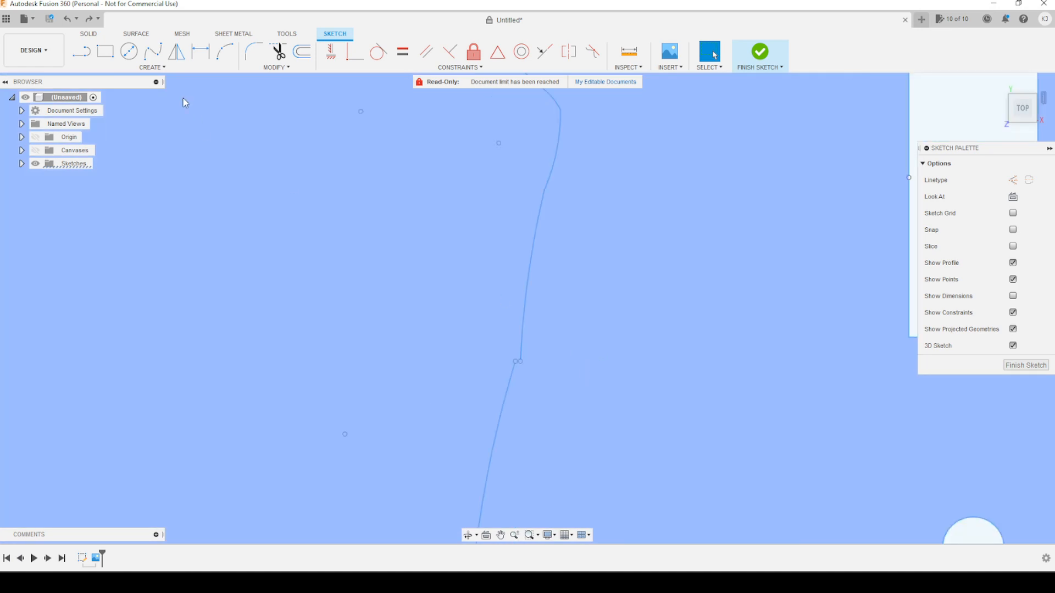
key(a)
scroll(584, 382, down, 5)
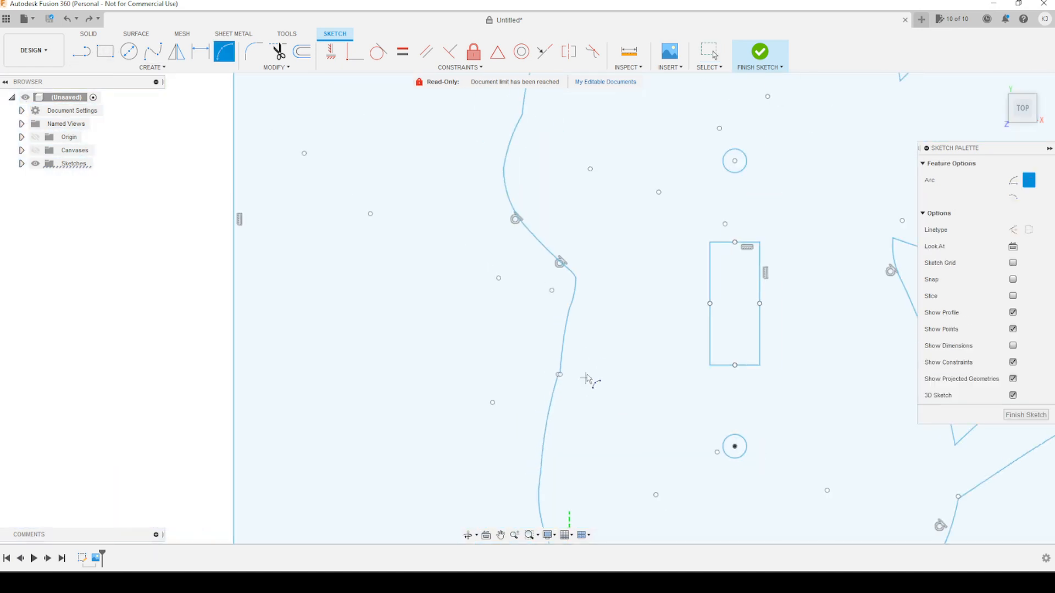
middle_drag(623, 419, 617, 323)
scroll(617, 323, down, 2)
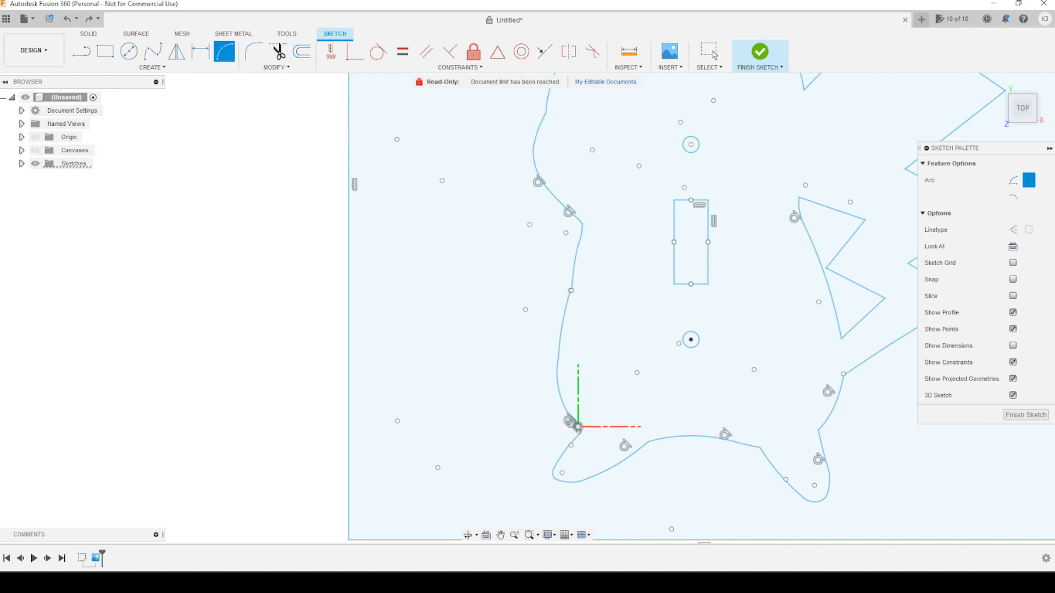
click(35, 151)
scroll(637, 277, up, 2)
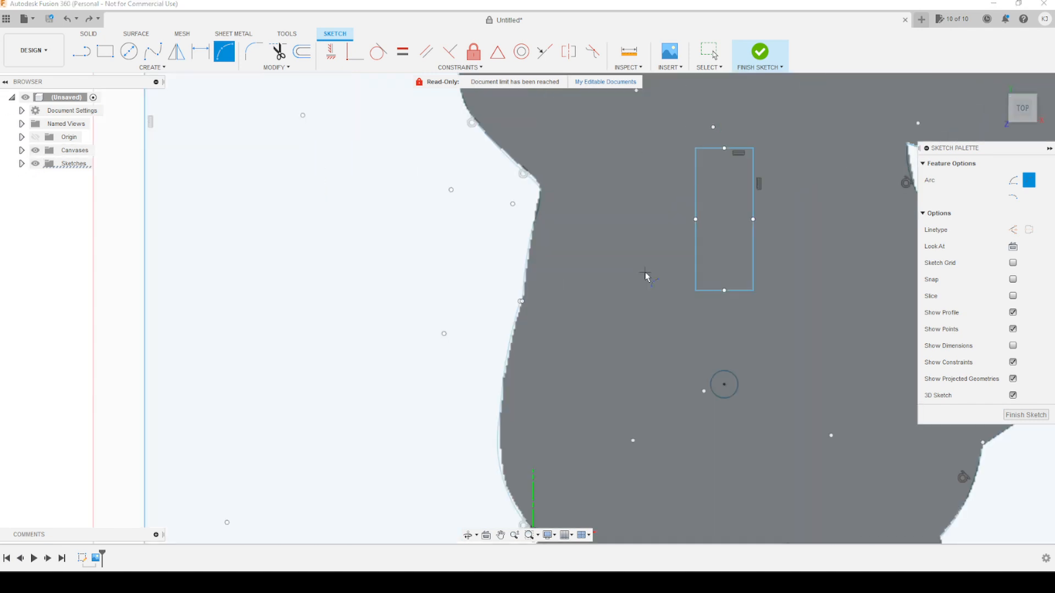
scroll(557, 279, up, 4)
scroll(557, 283, down, 3)
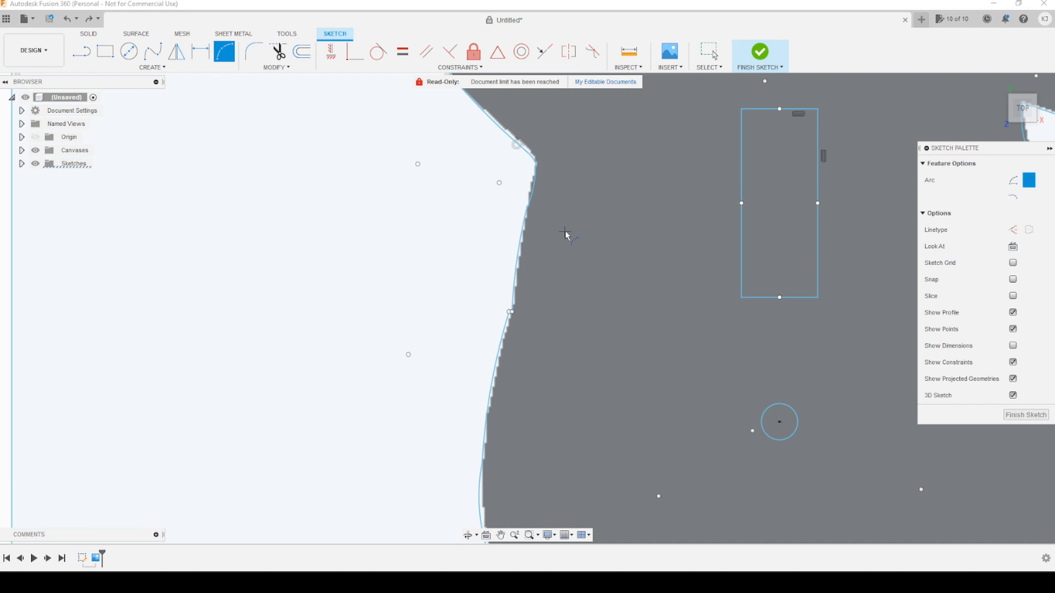
scroll(562, 244, up, 4)
mouse_move(515, 345)
middle_down()
mouse_move(655, 139)
mouse_move(655, 33)
middle_up()
key(Escape)
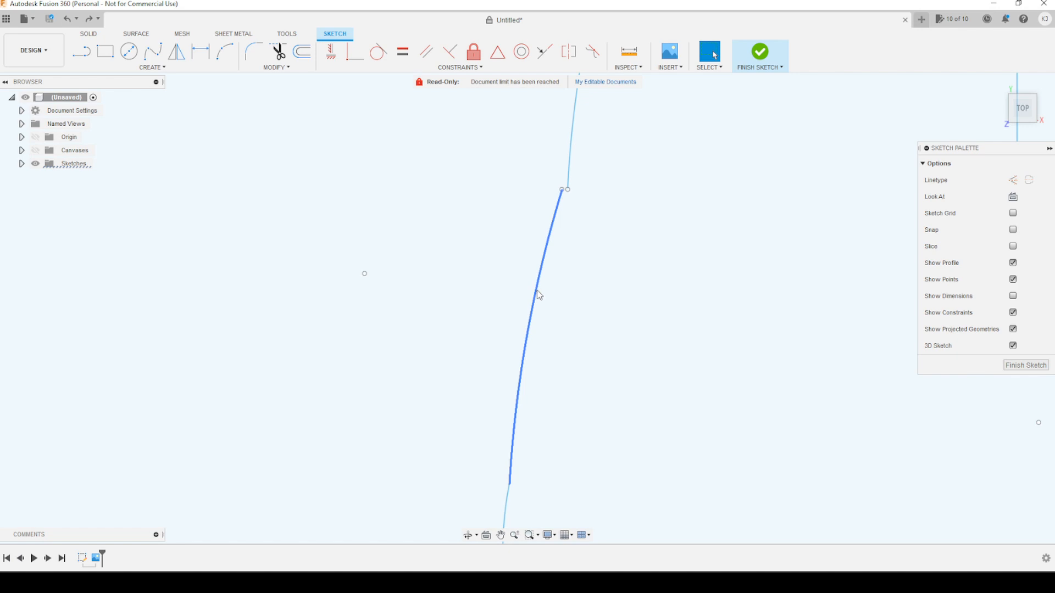
Step: Replace the arc below the gap on the body's left side with a 3-point arc joining both neighbouring endpoints along the canvas edge
click(538, 291)
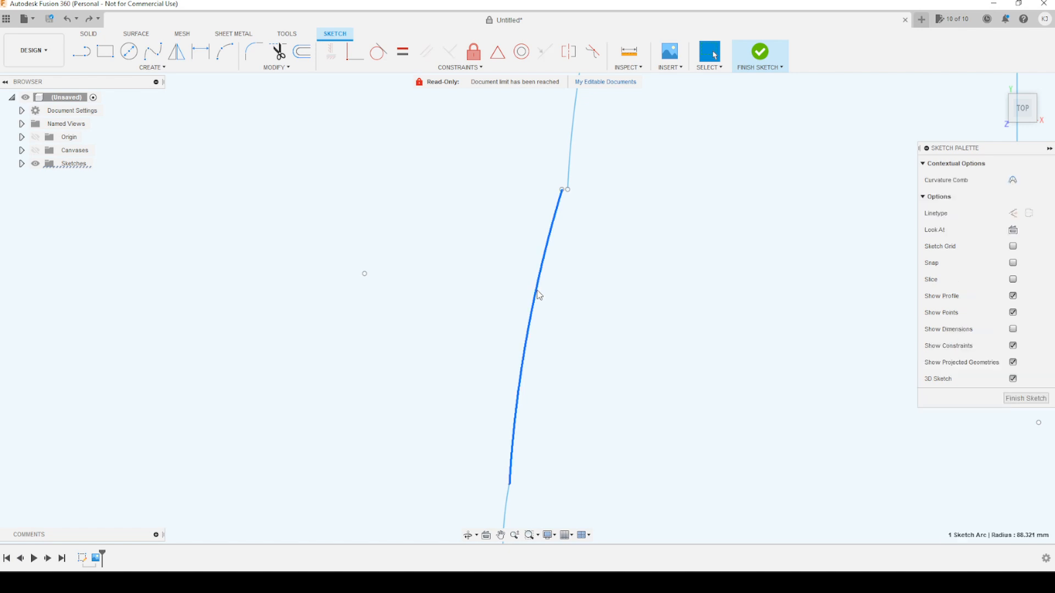
key(Delete)
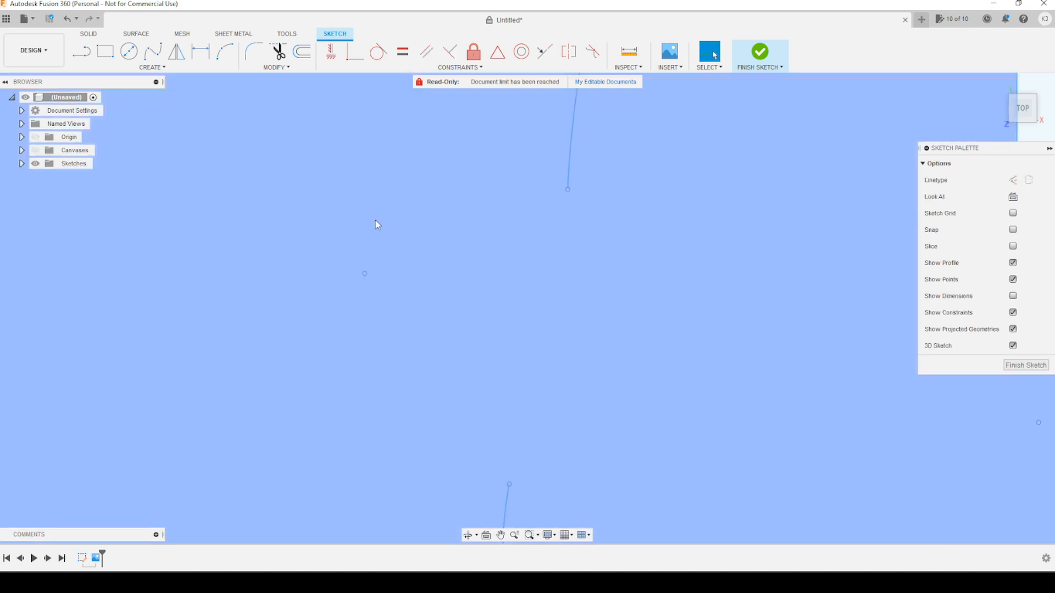
key(a)
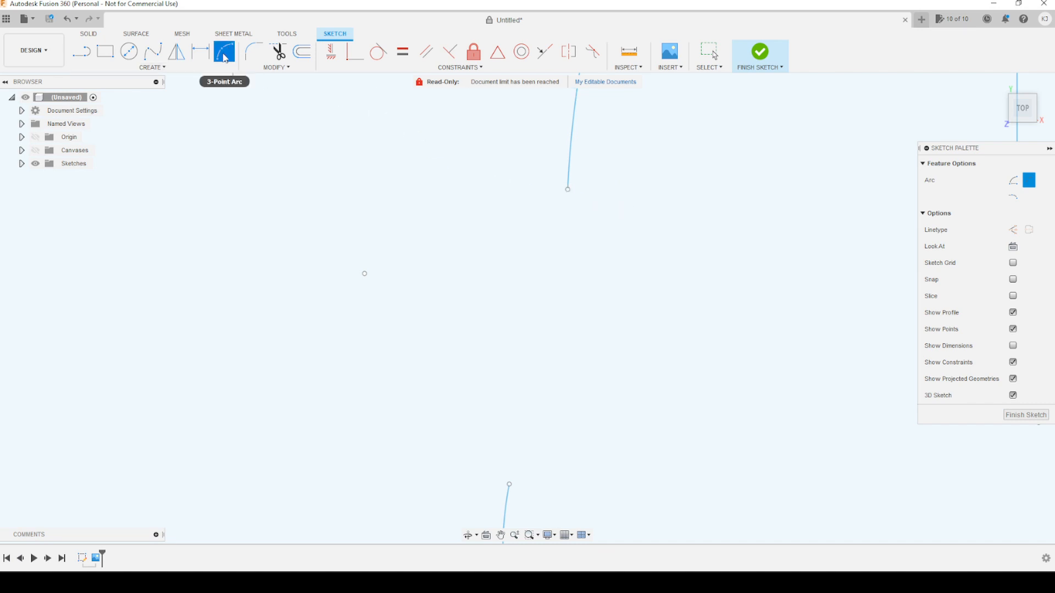
click(568, 189)
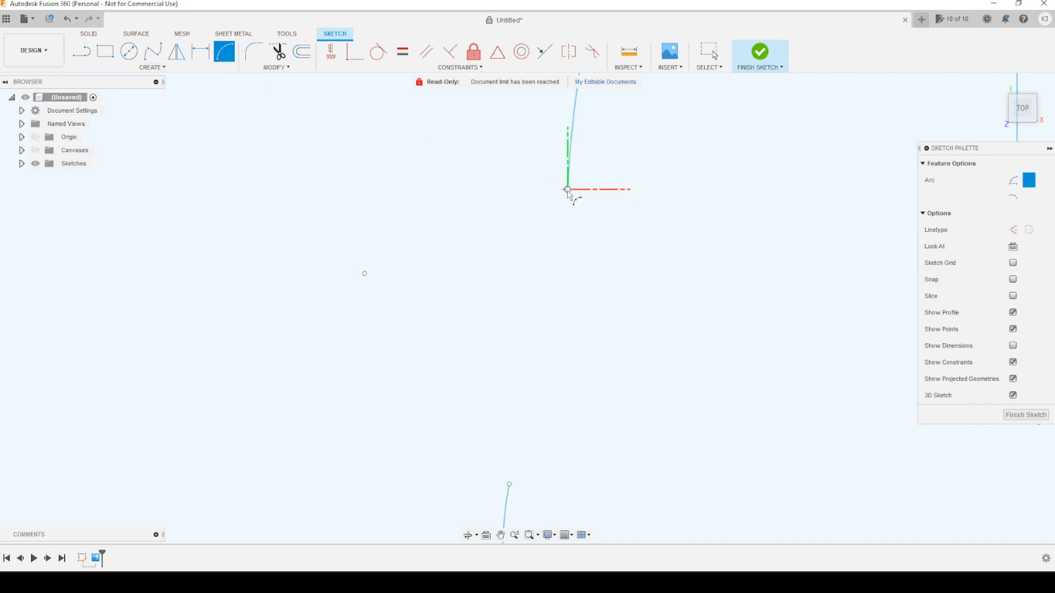
click(509, 484)
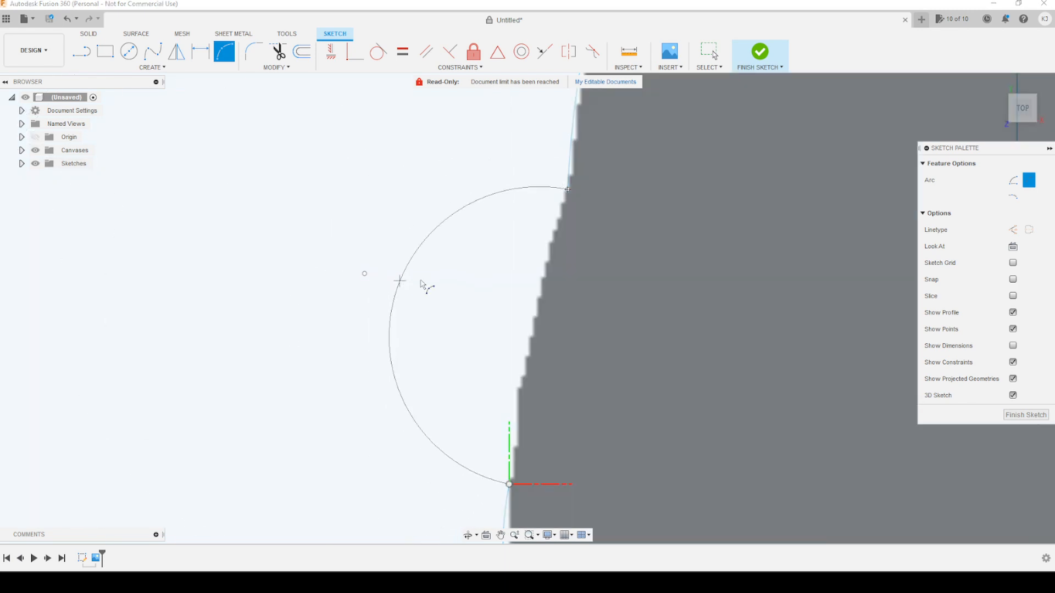
click(527, 345)
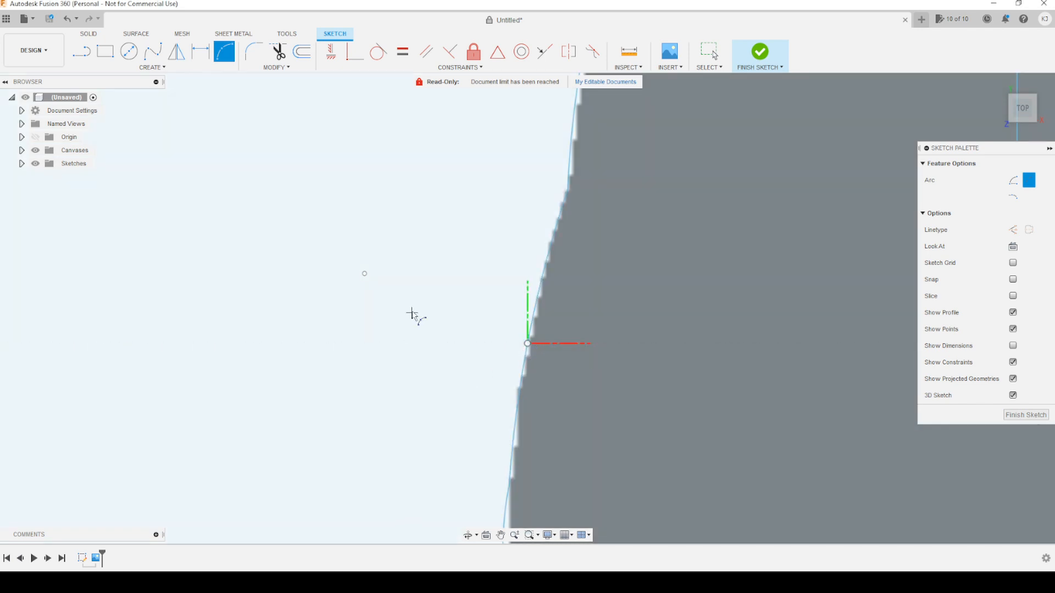
key(Escape)
Step: Hide the reference canvas and finish the sketch
scroll(776, 447, down, 5)
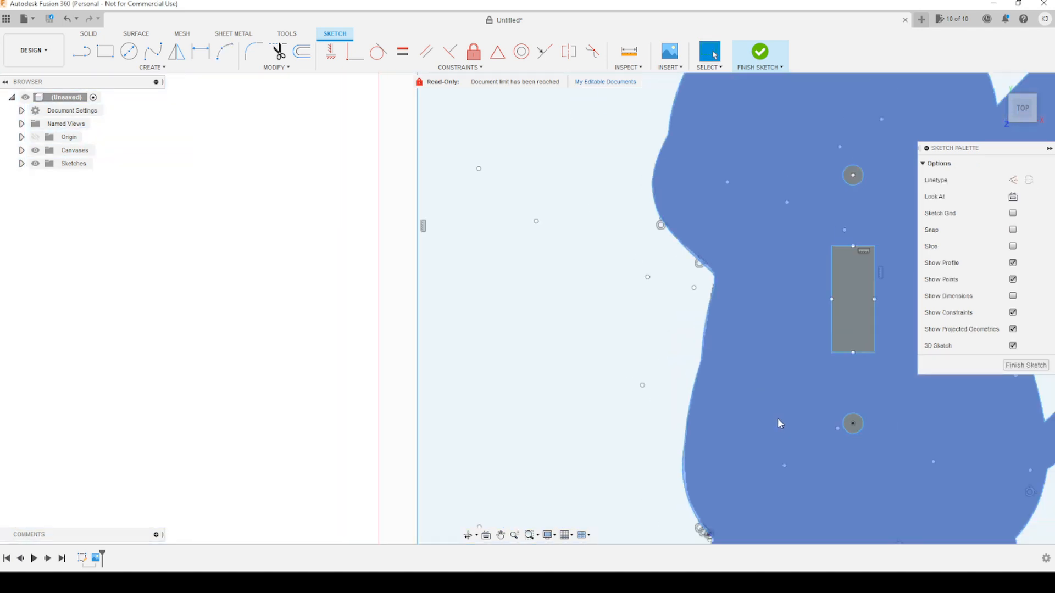
middle_drag(777, 421, 519, 375)
scroll(520, 375, down, 5)
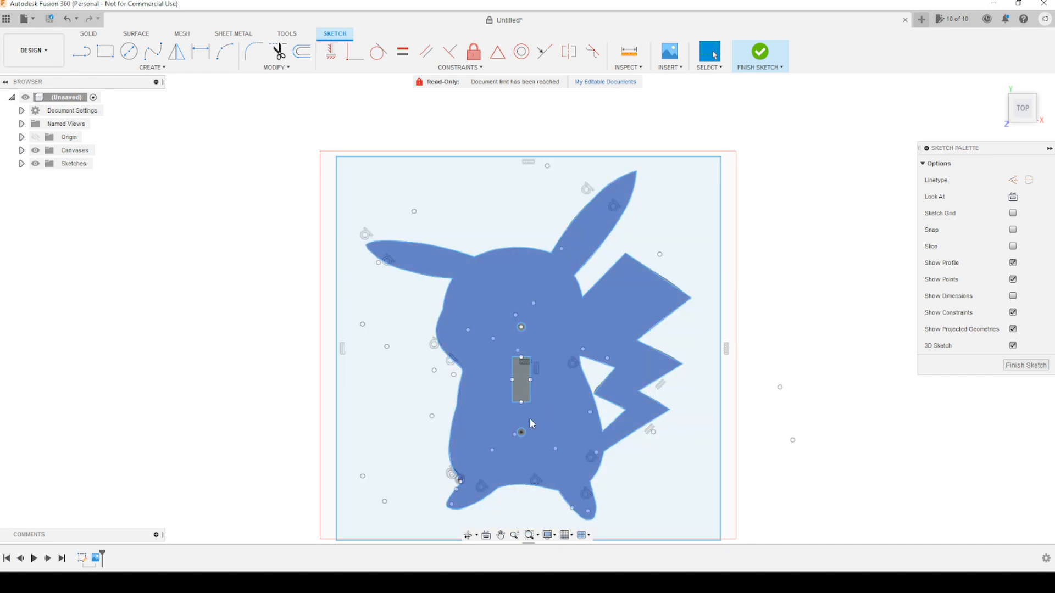
click(35, 150)
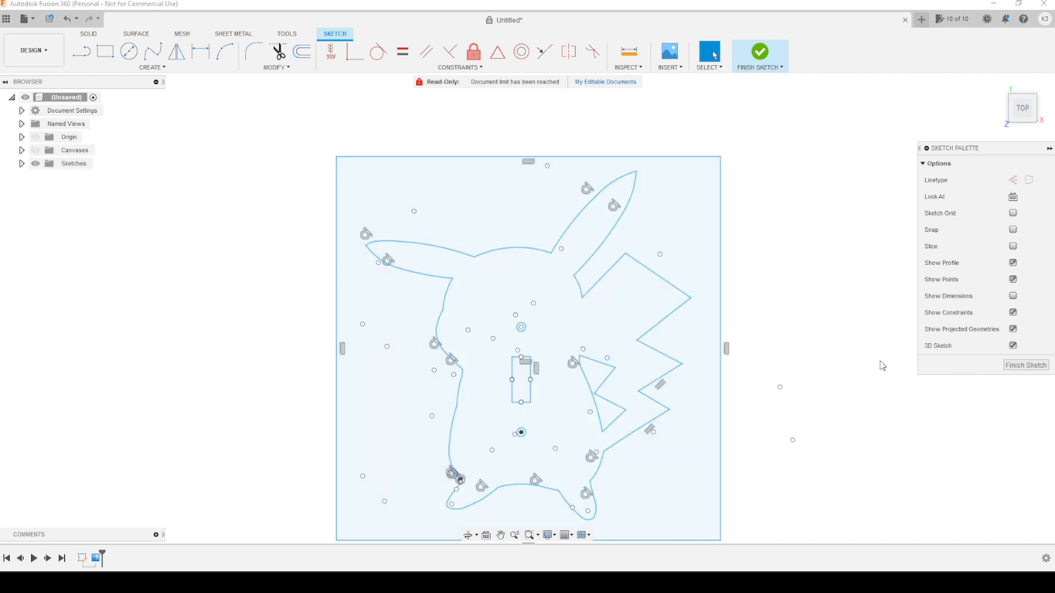
click(1015, 366)
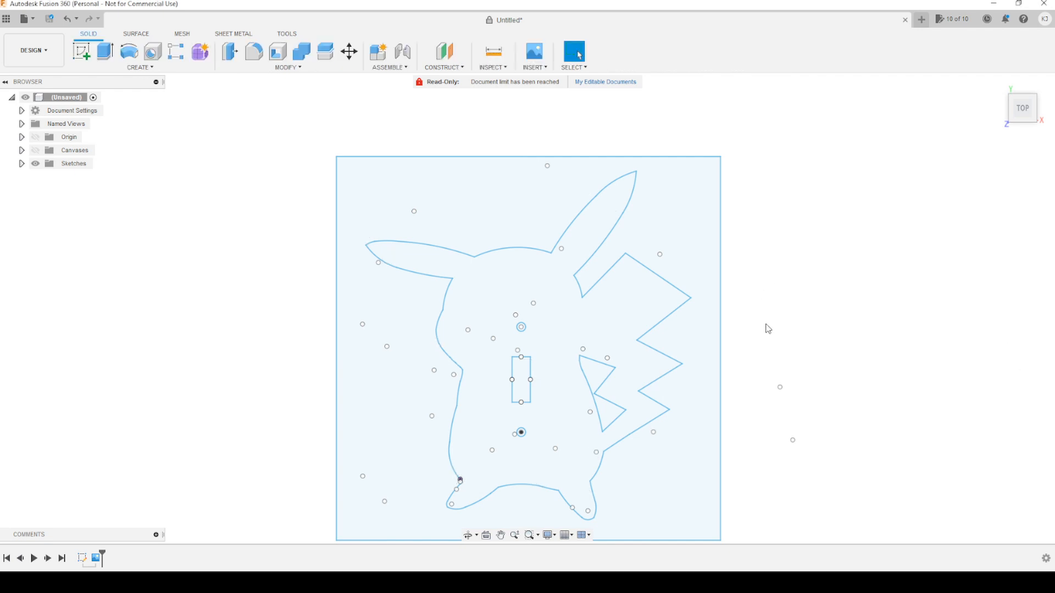
Step: Extrude the closed Pikachu profile 5 mm as a new body, leaving out the switch slot, screw holes and tail cutouts
scroll(791, 332, down, 3)
scroll(811, 313, up, 5)
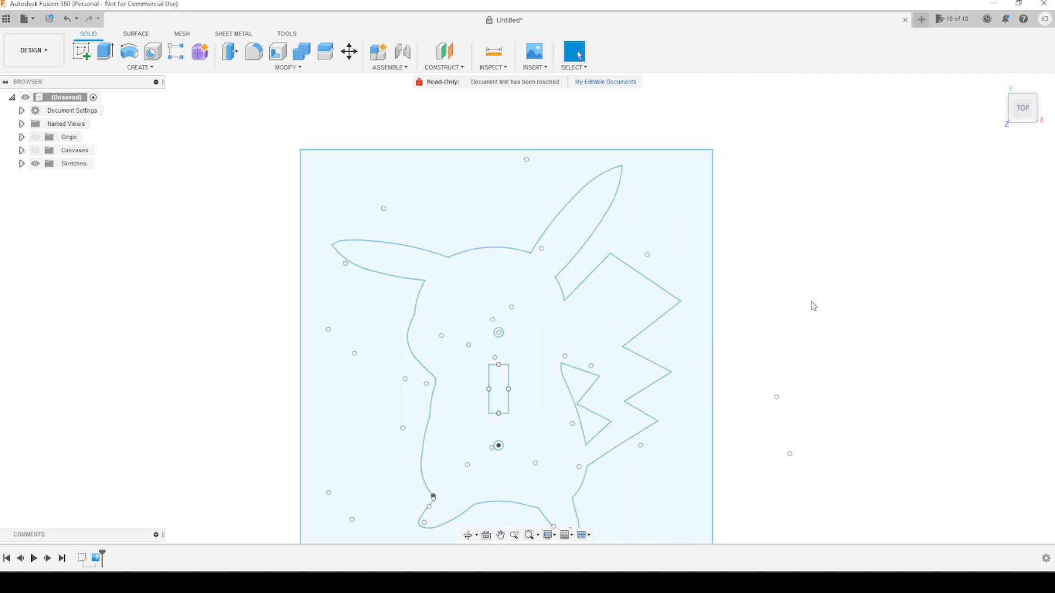
mouse_move(822, 322)
middle_down()
mouse_move(810, 170)
mouse_move(867, 317)
middle_up()
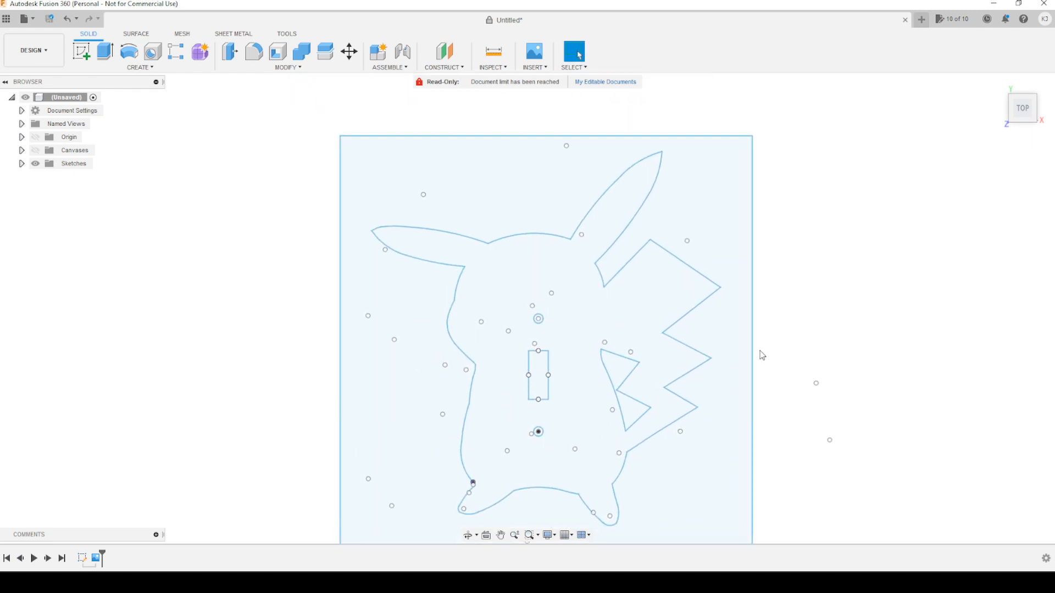
click(107, 57)
click(471, 324)
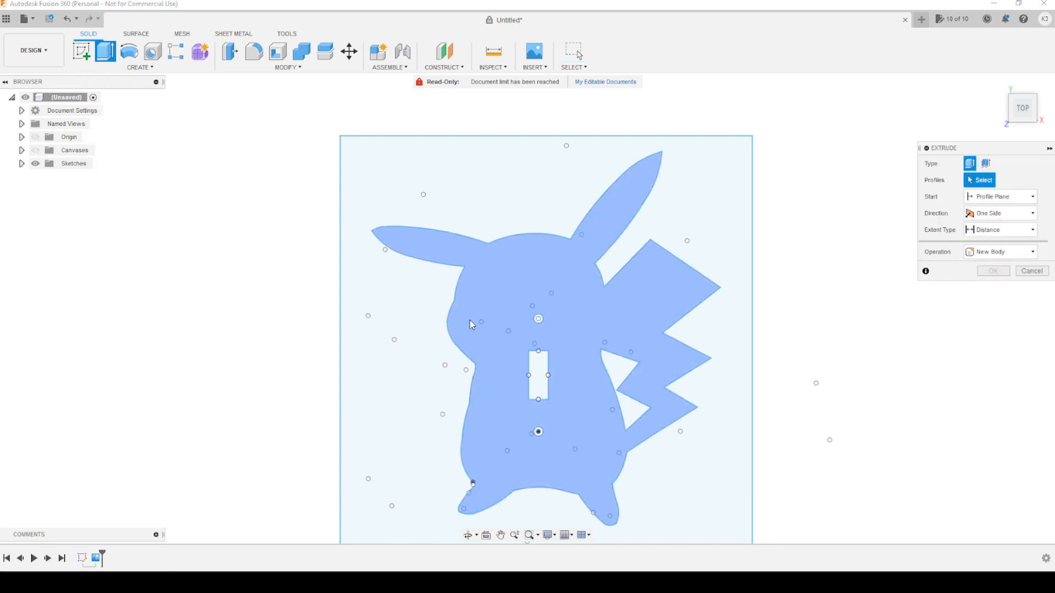
click(534, 279)
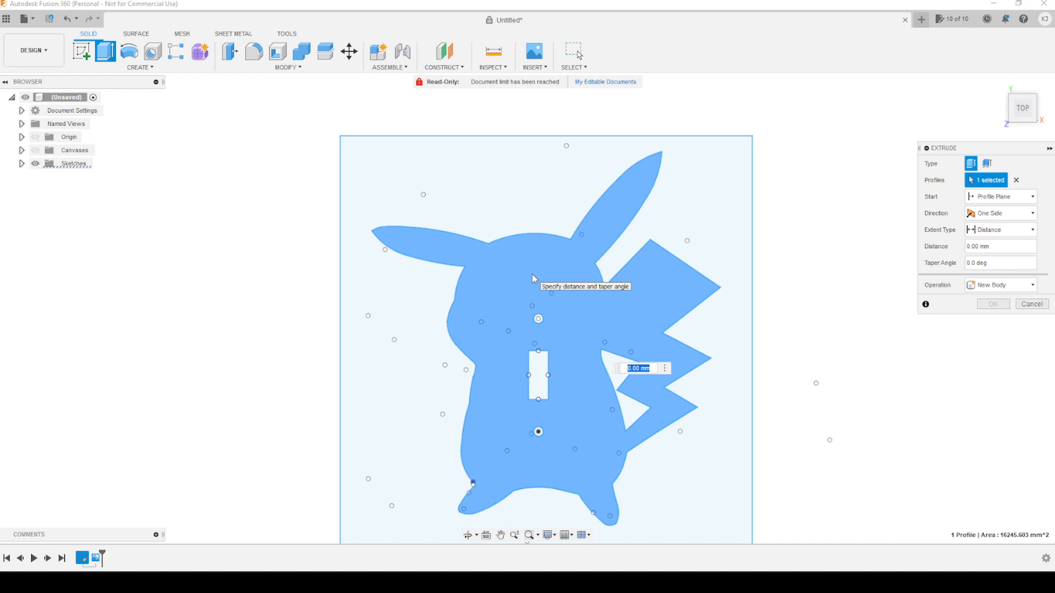
text(5)
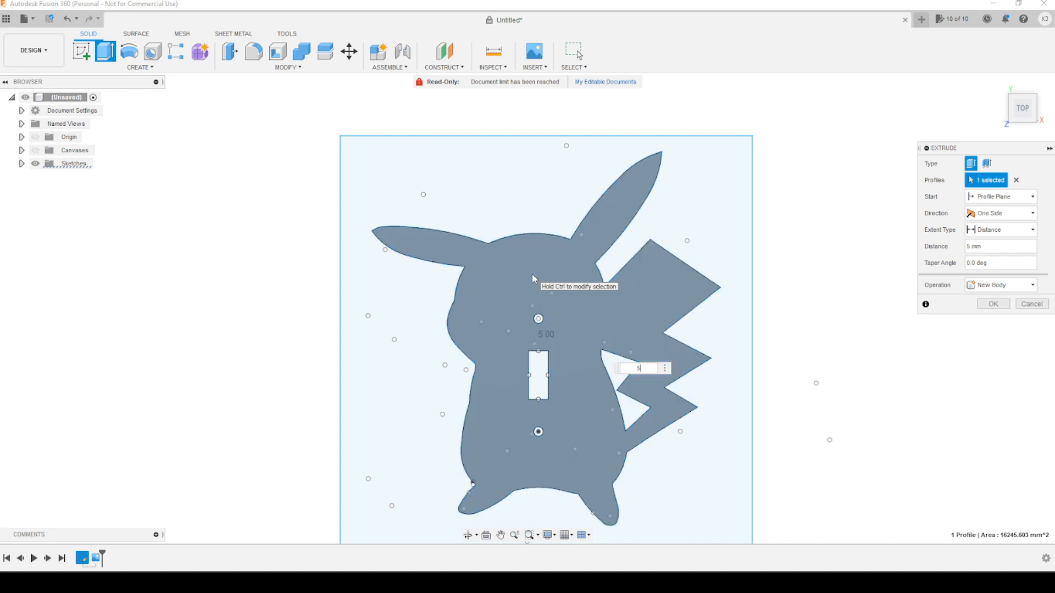
key(Return)
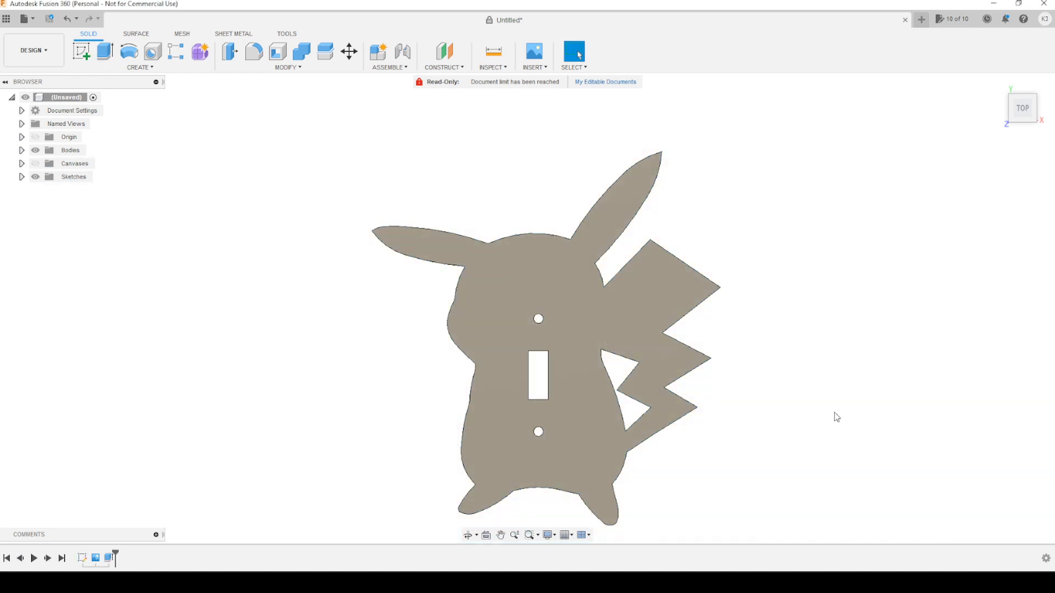
Step: Examine the extruded plate's thickness, front face and underside from the top, bottom and angled views
middle_drag(826, 435, 678, 401)
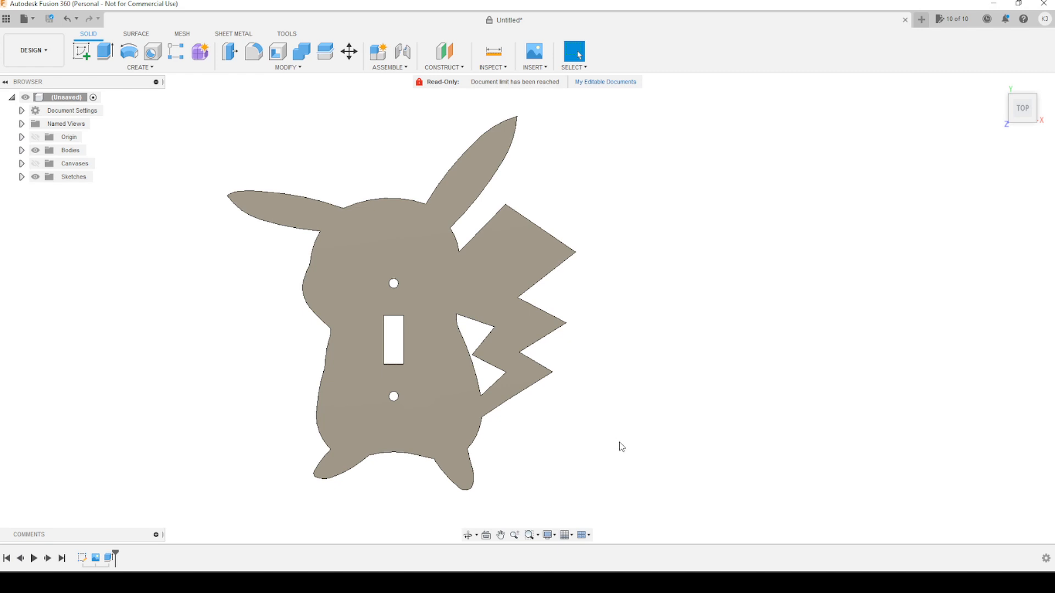
shift+middle_drag(621, 447, 441, 406)
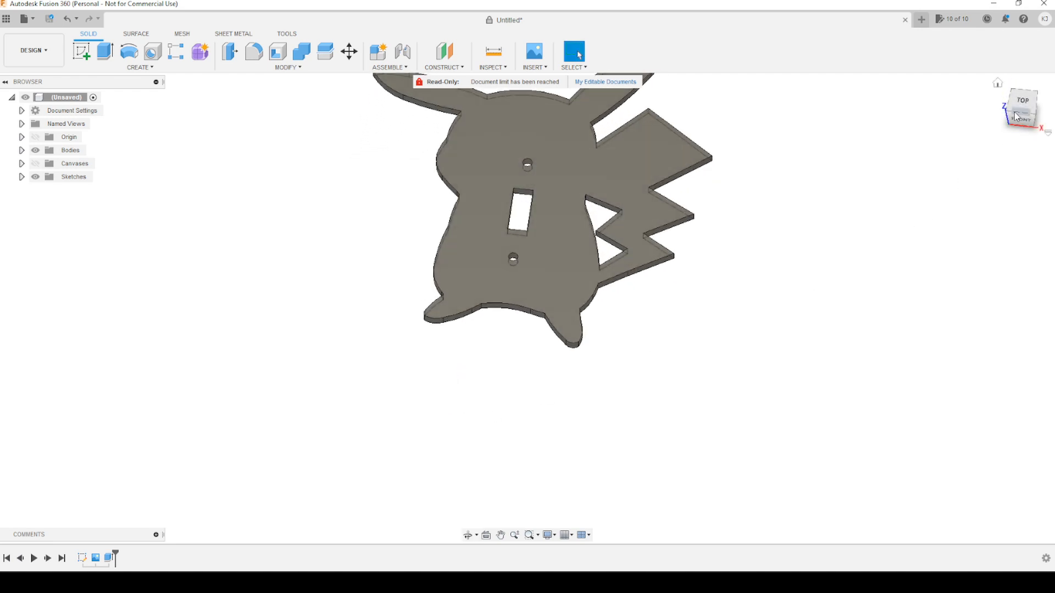
click(1029, 106)
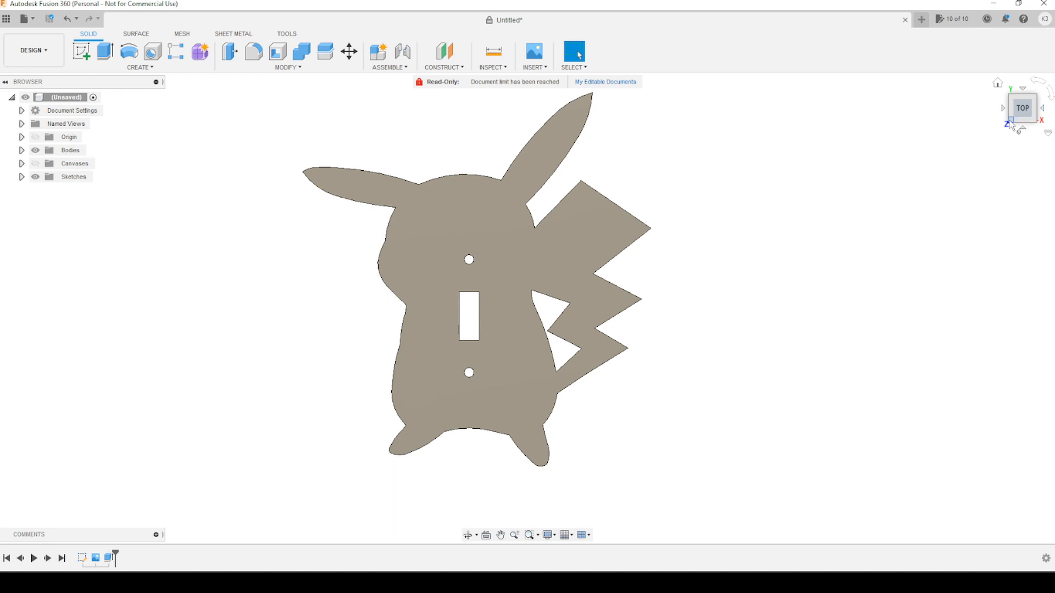
click(1023, 131)
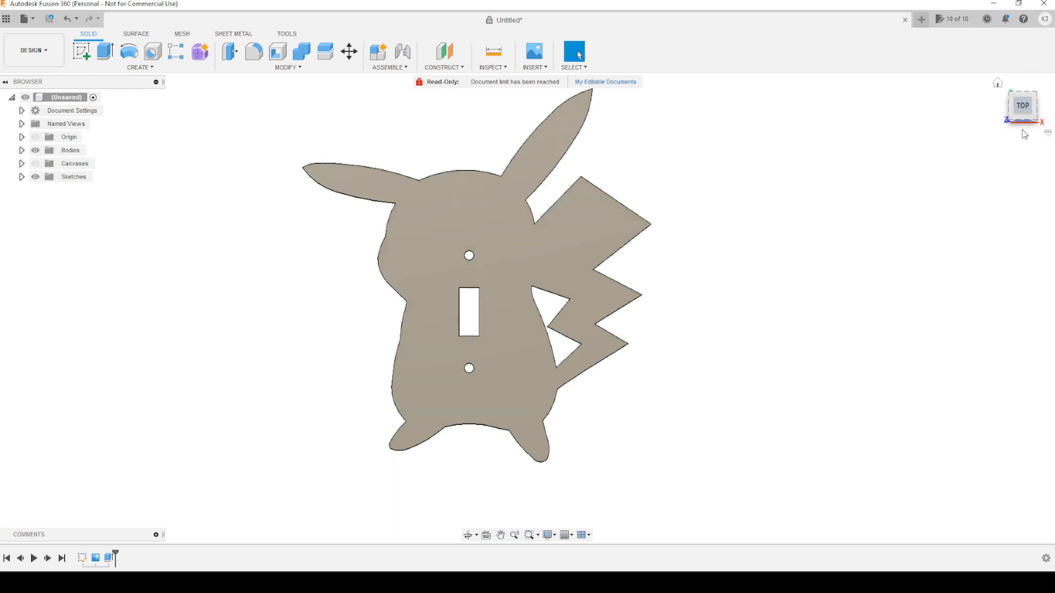
click(1023, 131)
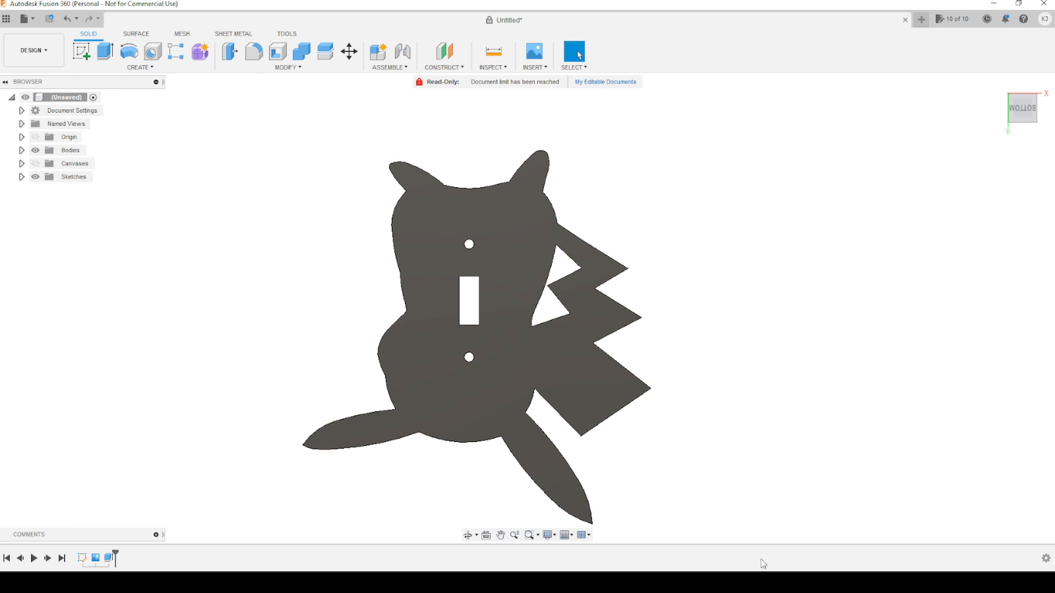
shift+middle_drag(765, 388, 761, 434)
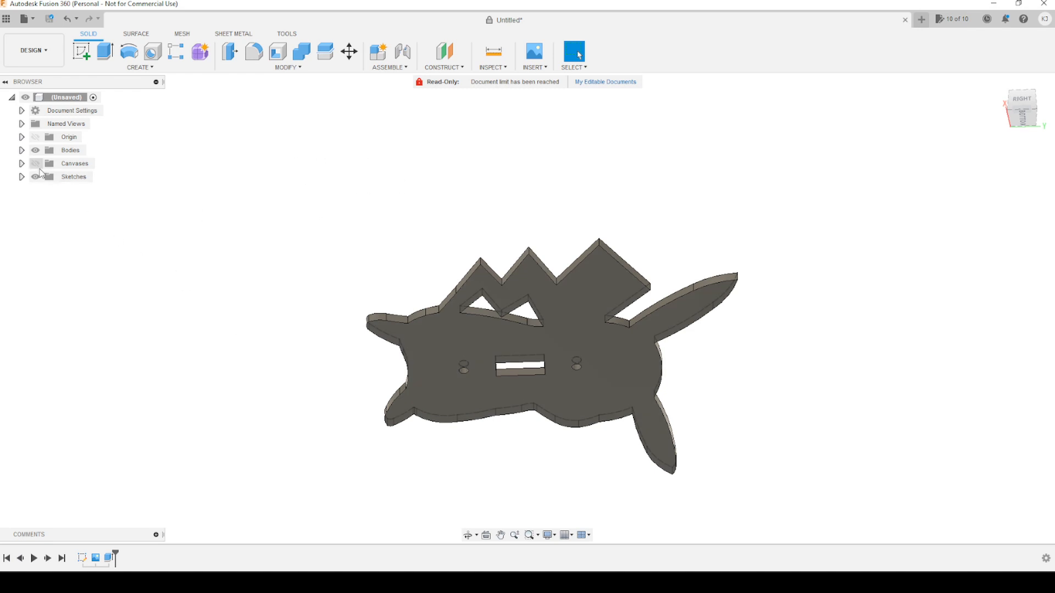
Step: Make Sketch1 visible again together with the extruded plate
click(21, 176)
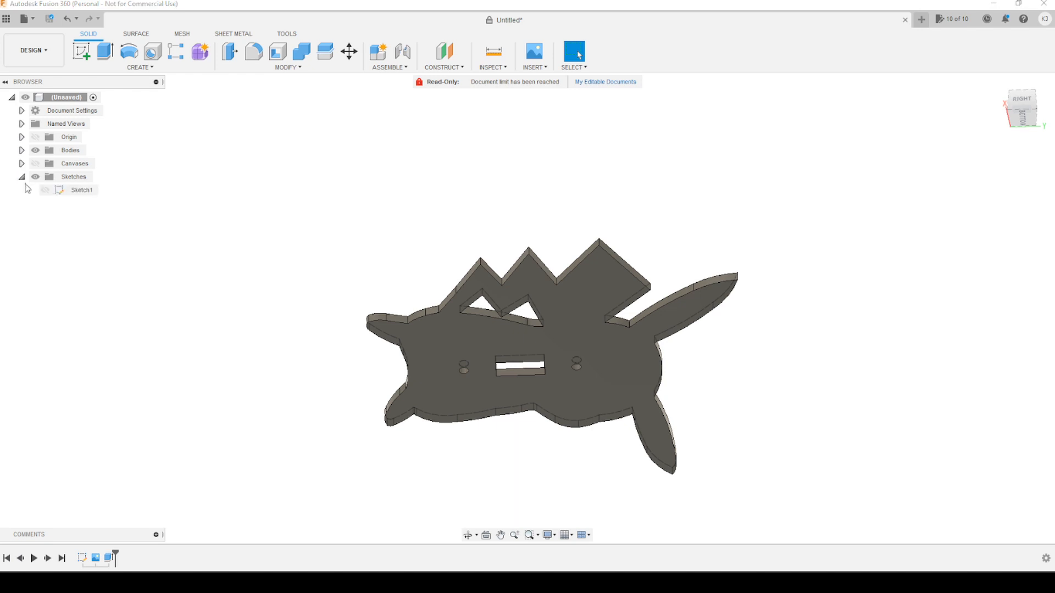
click(45, 193)
click(45, 191)
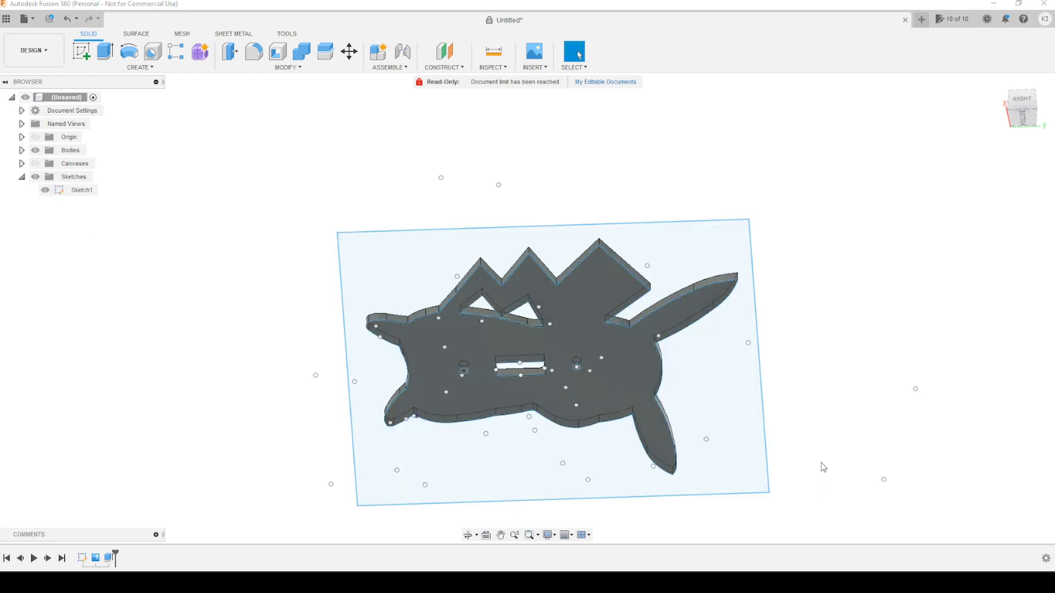
mouse_move(839, 468)
mouse_down()
mouse_move(849, 447)
mouse_move(806, 438)
mouse_move(761, 405)
mouse_up()
key(Escape)
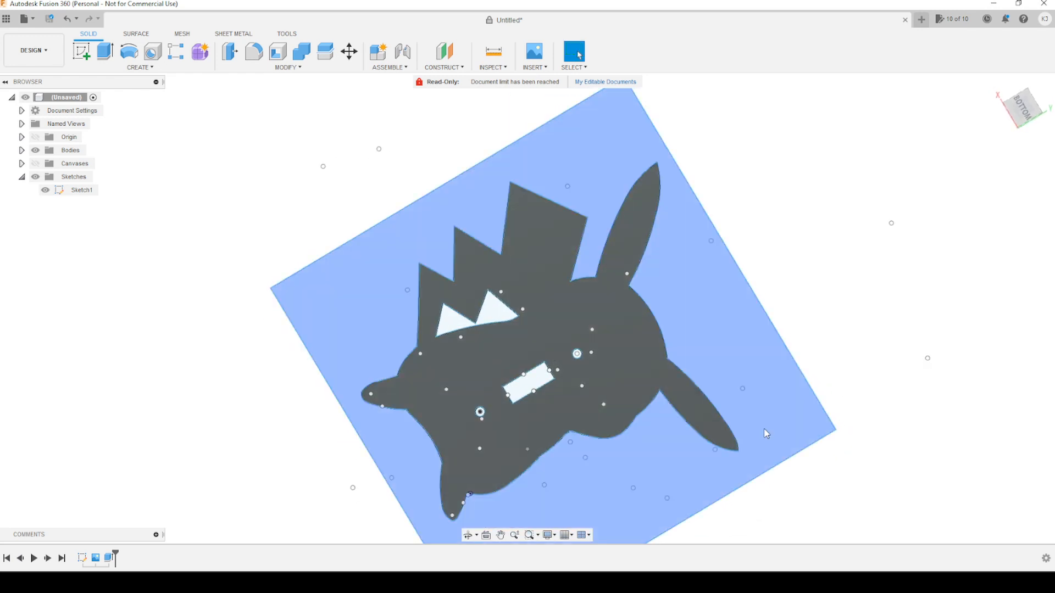
Step: Open Sketch1 for editing and orient it upright in the top view
click(81, 191)
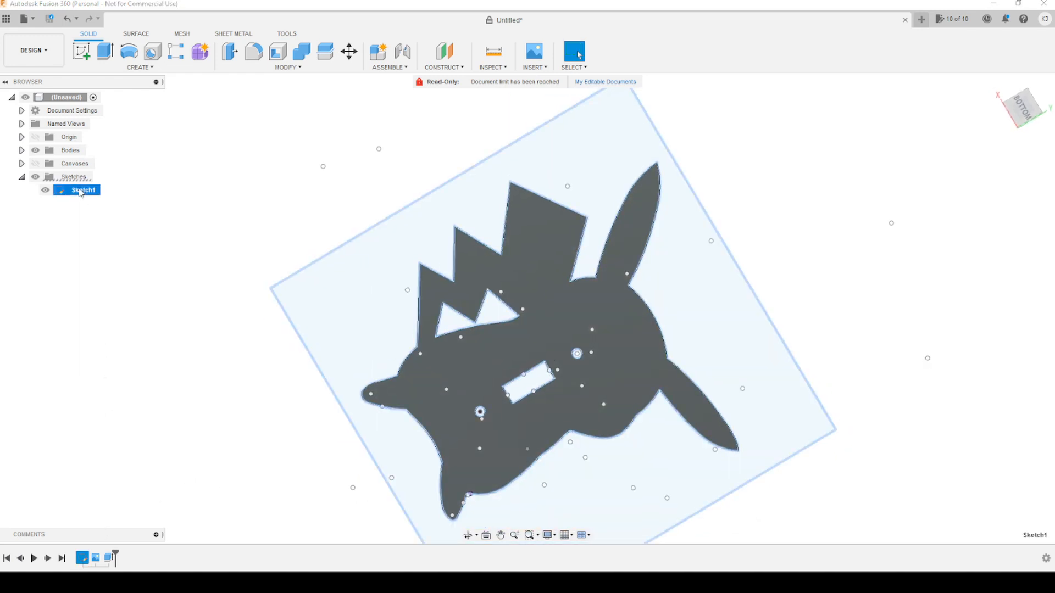
right_click(81, 191)
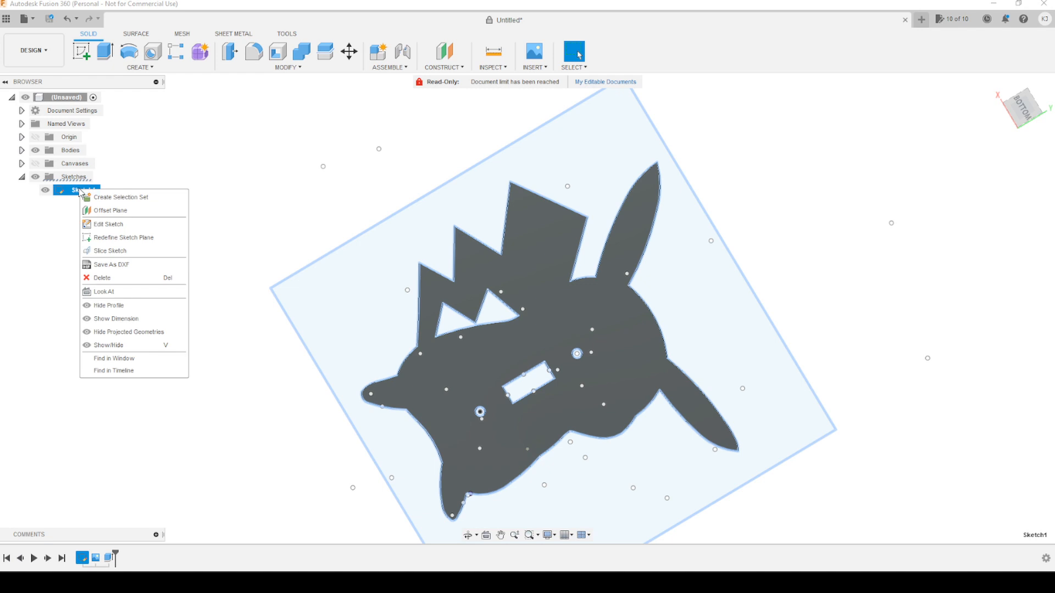
click(117, 225)
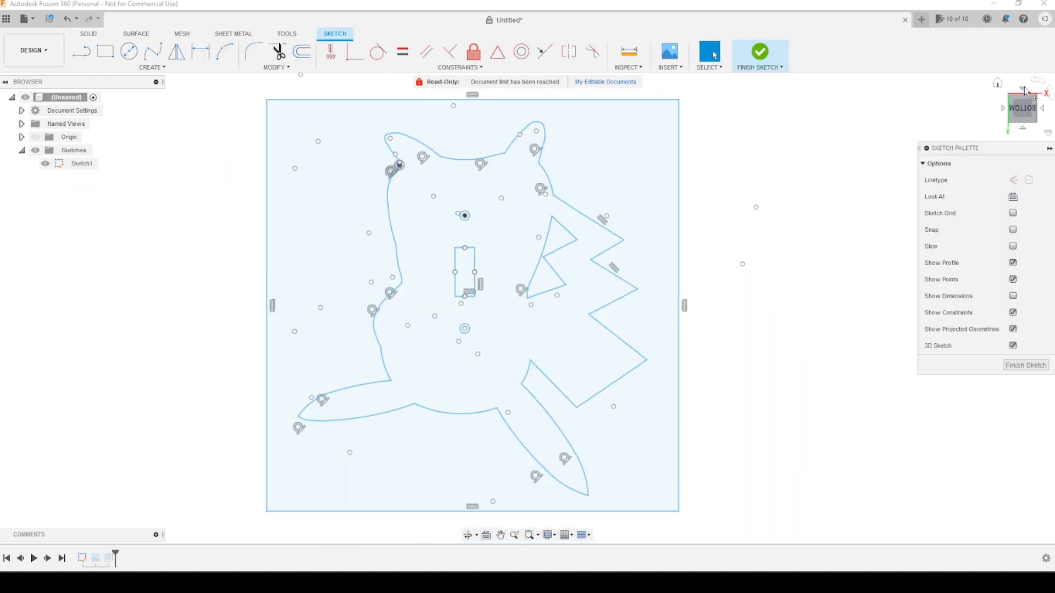
click(1036, 84)
click(1036, 84)
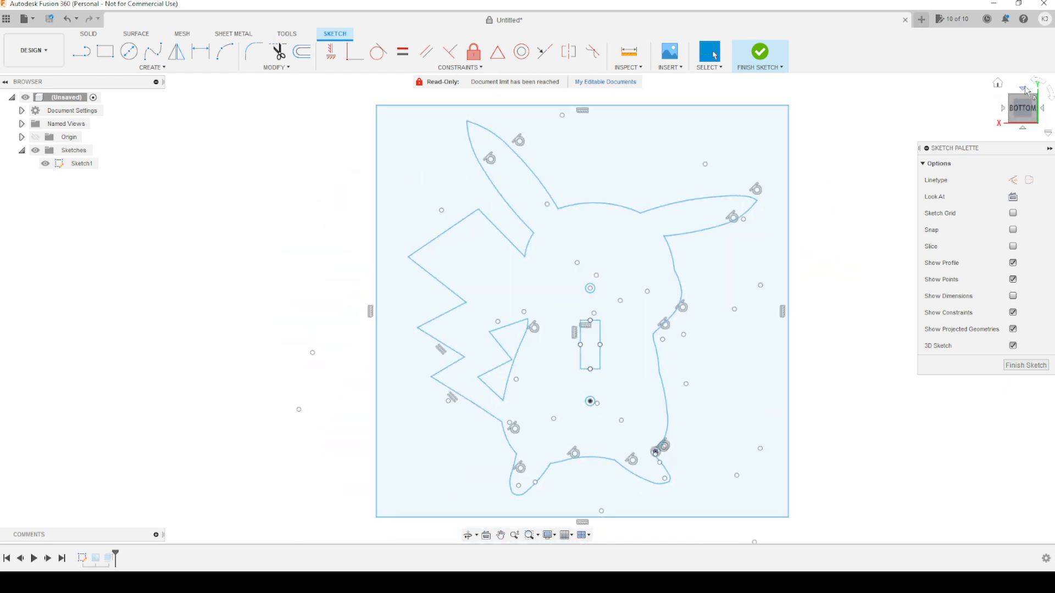
click(1024, 90)
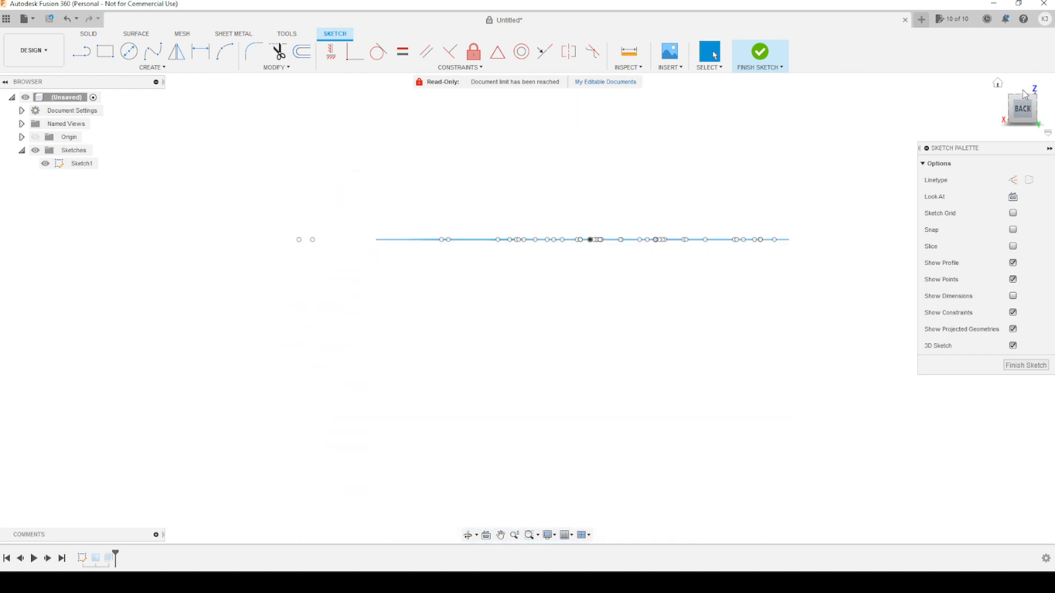
click(1037, 81)
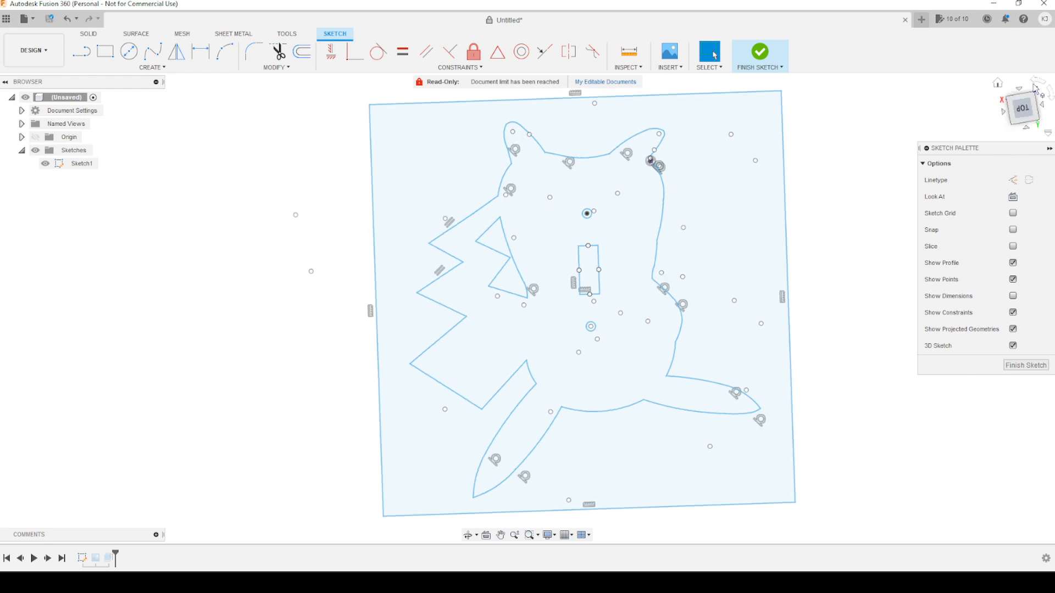
click(1037, 81)
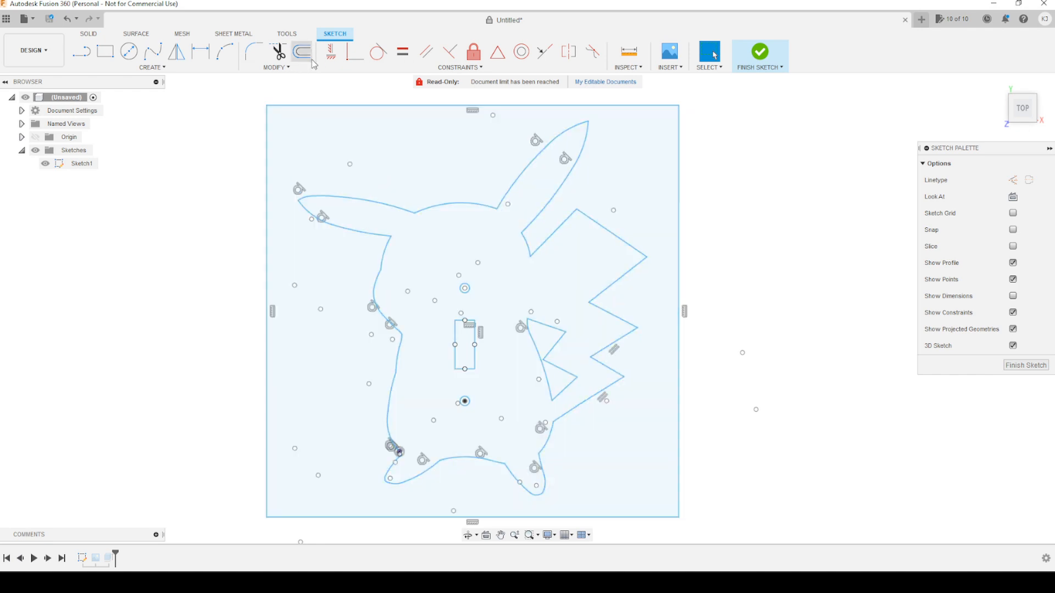
Step: Set up a chained sketch offset of the whole Pikachu outline with an offset position of -1 mm
scroll(468, 401, up, 5)
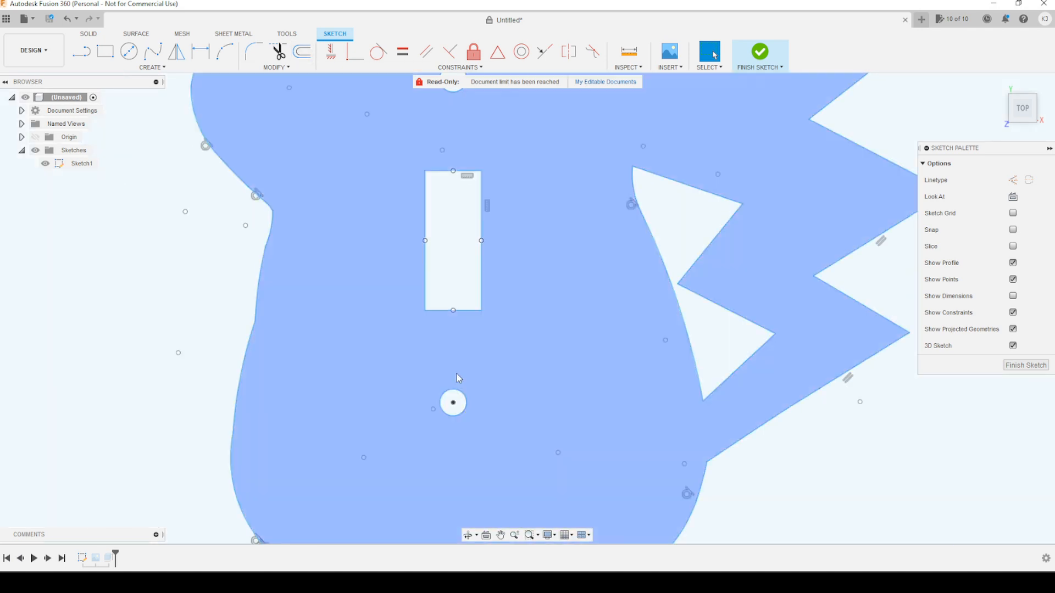
middle_drag(499, 247, 512, 351)
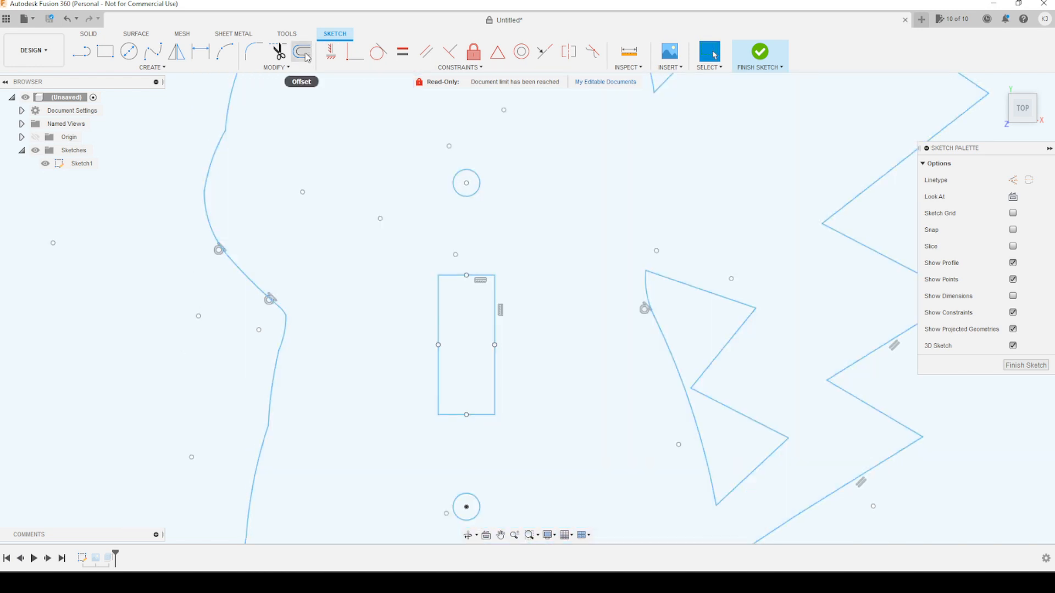
click(306, 55)
scroll(363, 220, down, 2)
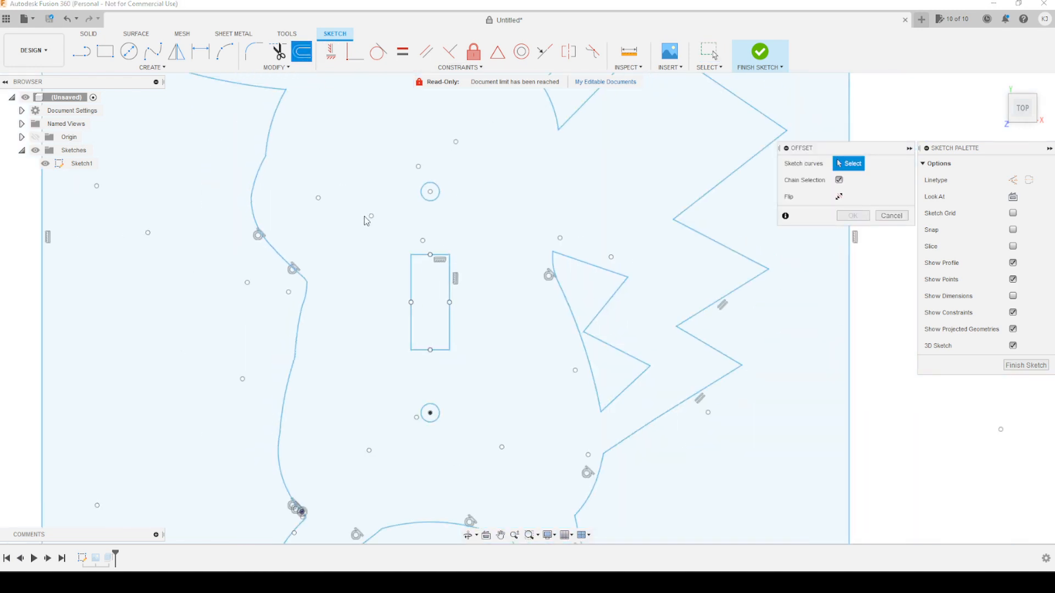
scroll(367, 220, down, 3)
scroll(351, 221, up, 1)
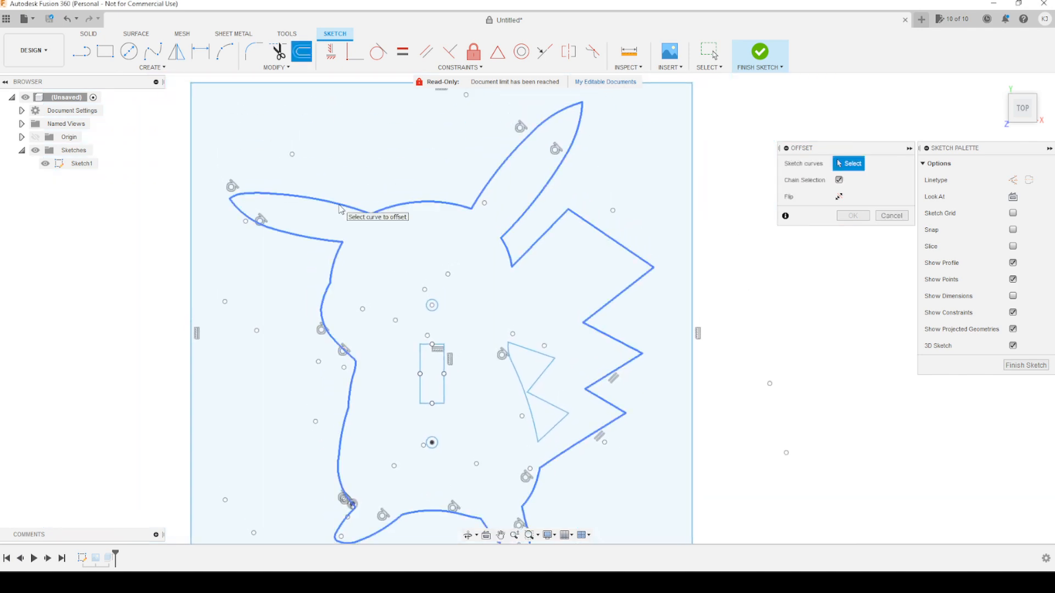
click(340, 207)
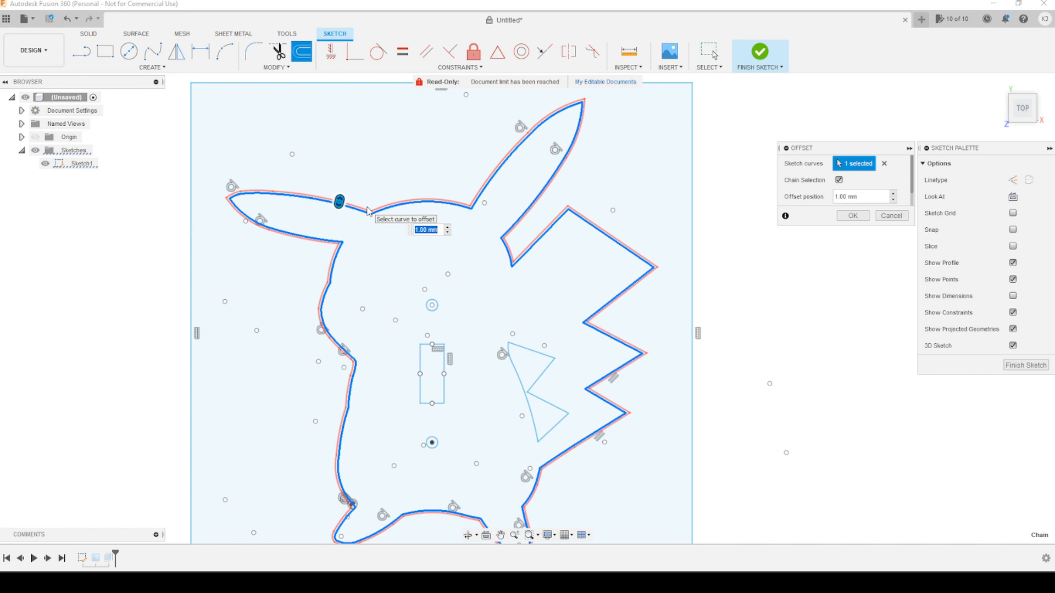
text(-1)
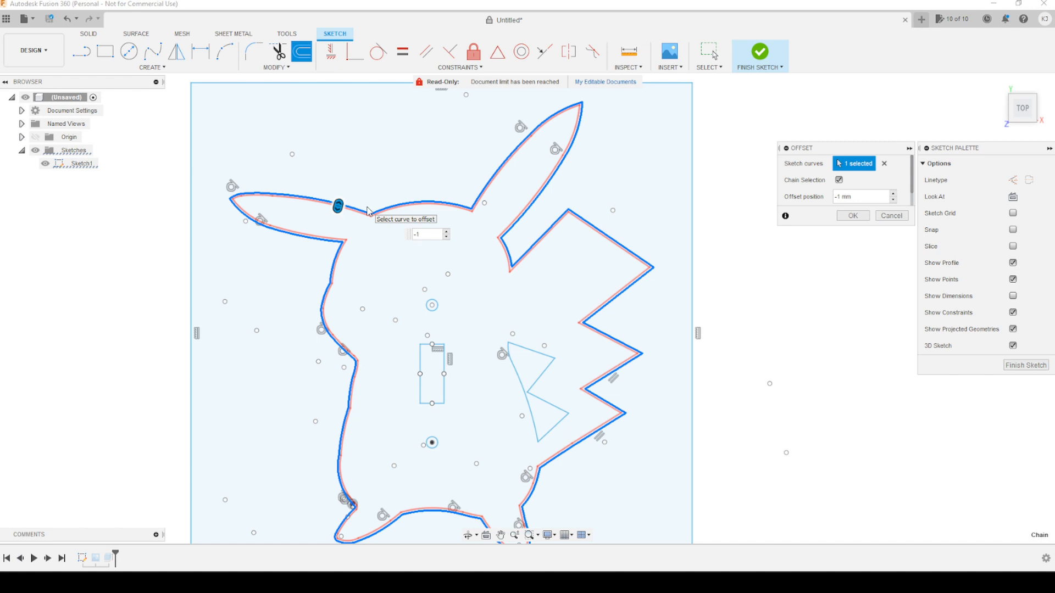
Step: Set the outline's offset position to -2 mm and apply the inward offset
scroll(344, 283, up, 5)
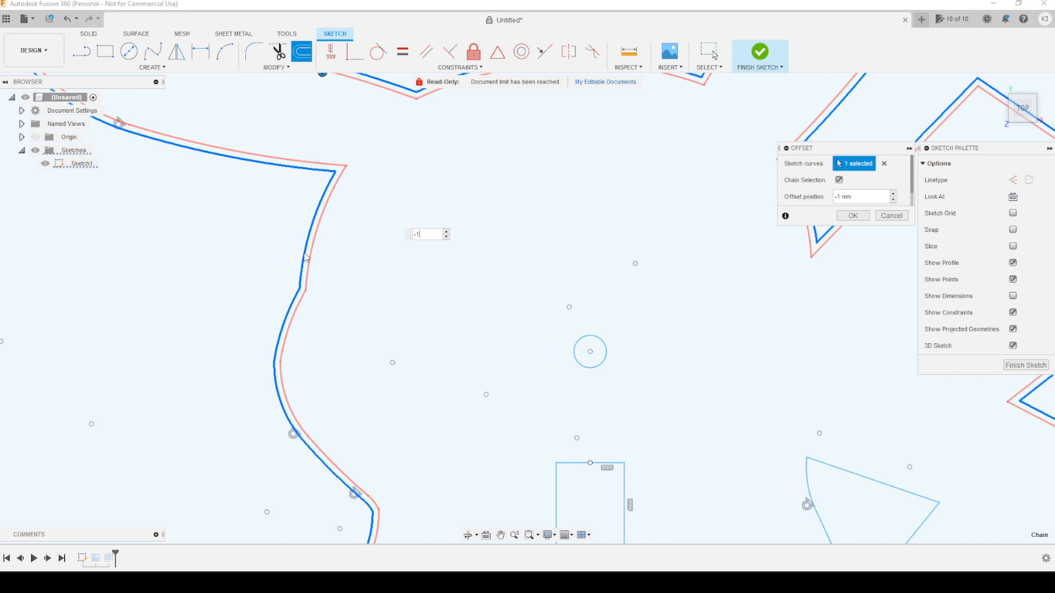
mouse_move(422, 483)
middle_down()
mouse_move(434, 368)
mouse_move(359, 409)
middle_up()
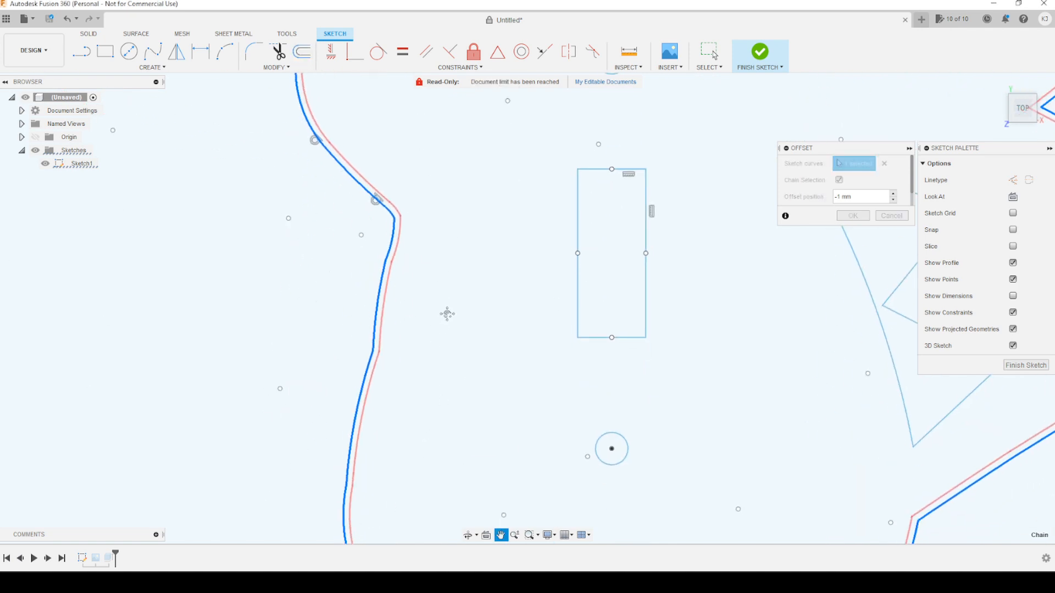
middle_drag(447, 311, 438, 511)
middle_drag(431, 209, 430, 434)
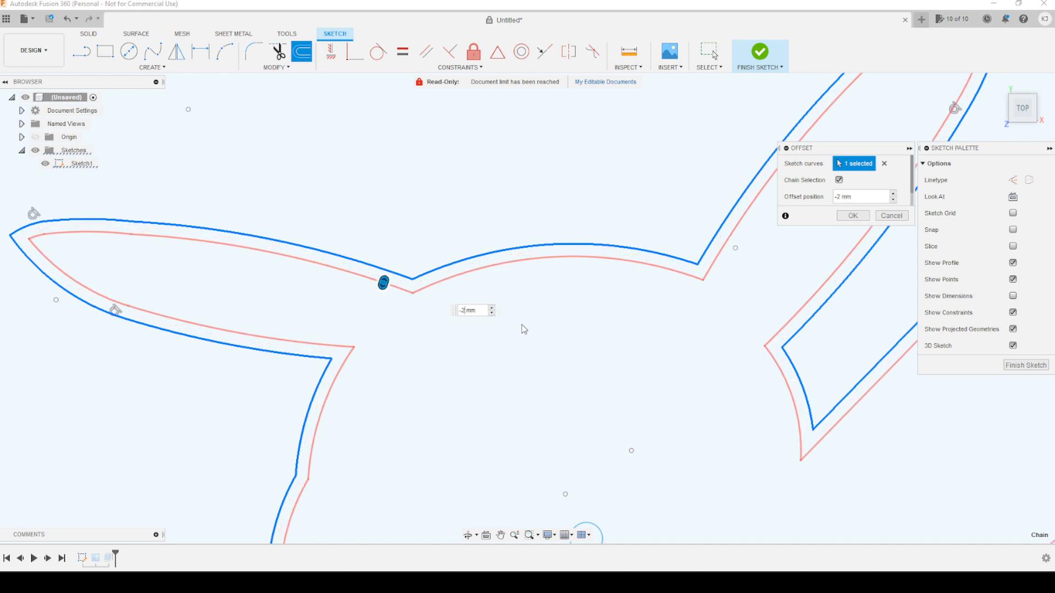
scroll(797, 453, down, 3)
mouse_move(799, 443)
middle_down()
mouse_move(767, 386)
mouse_move(599, 228)
middle_up()
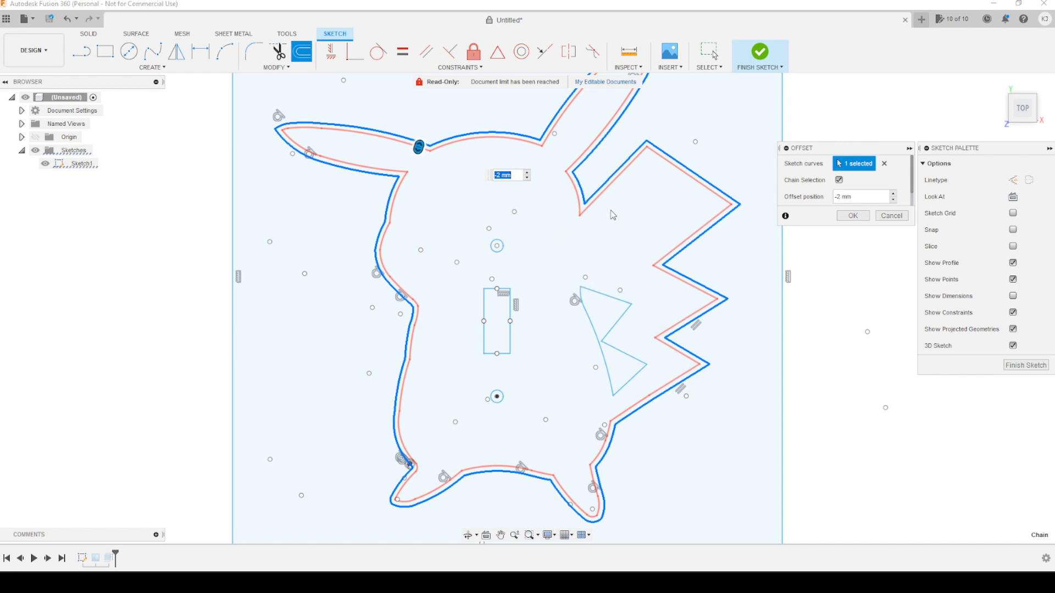
click(852, 216)
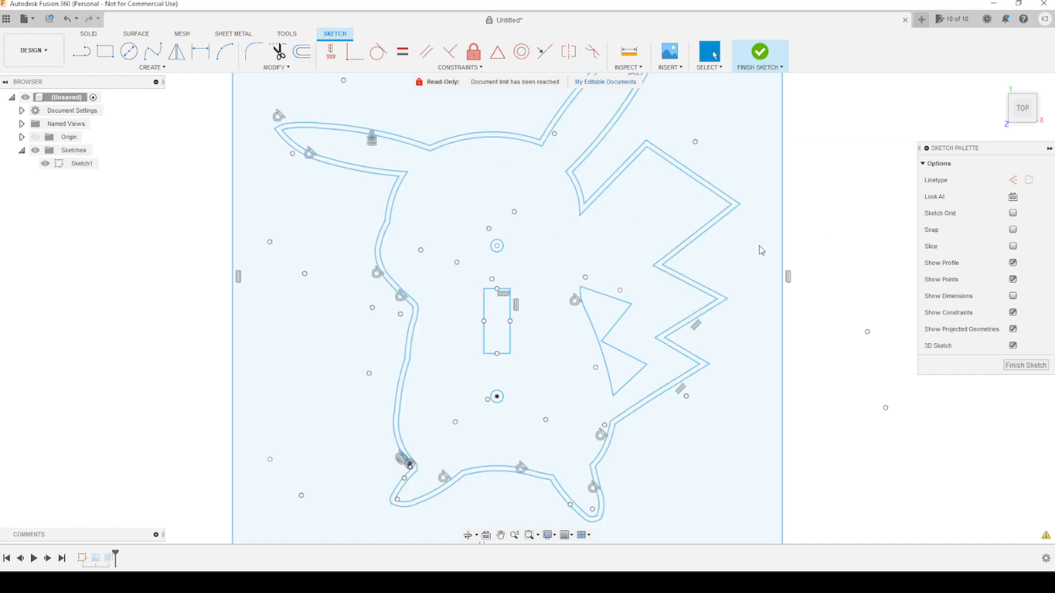
Step: Offset the closed outline of the gap between body and tail with an offset position of -2 mm
click(302, 51)
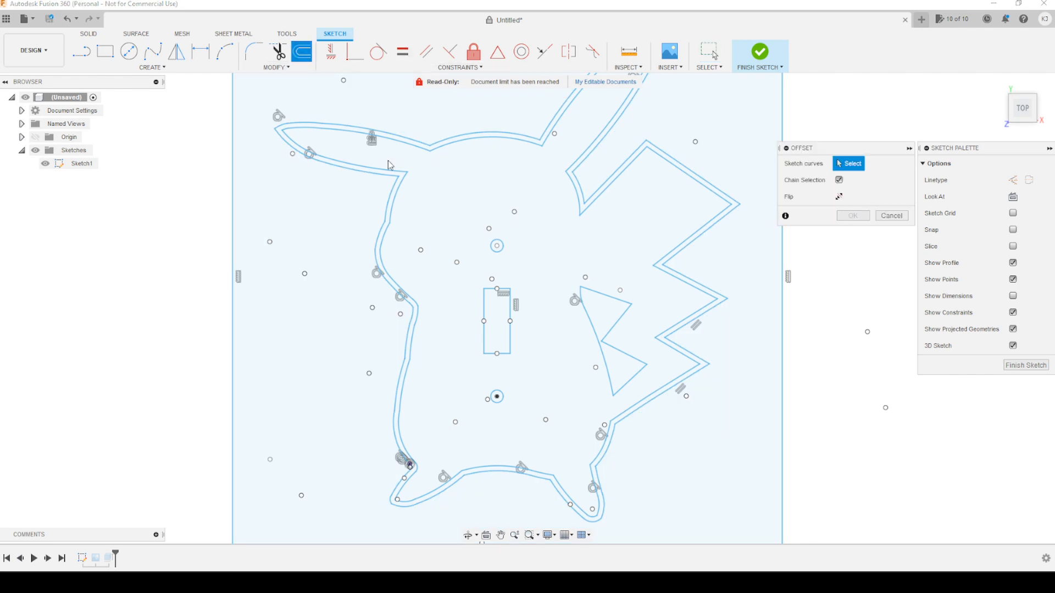
click(592, 326)
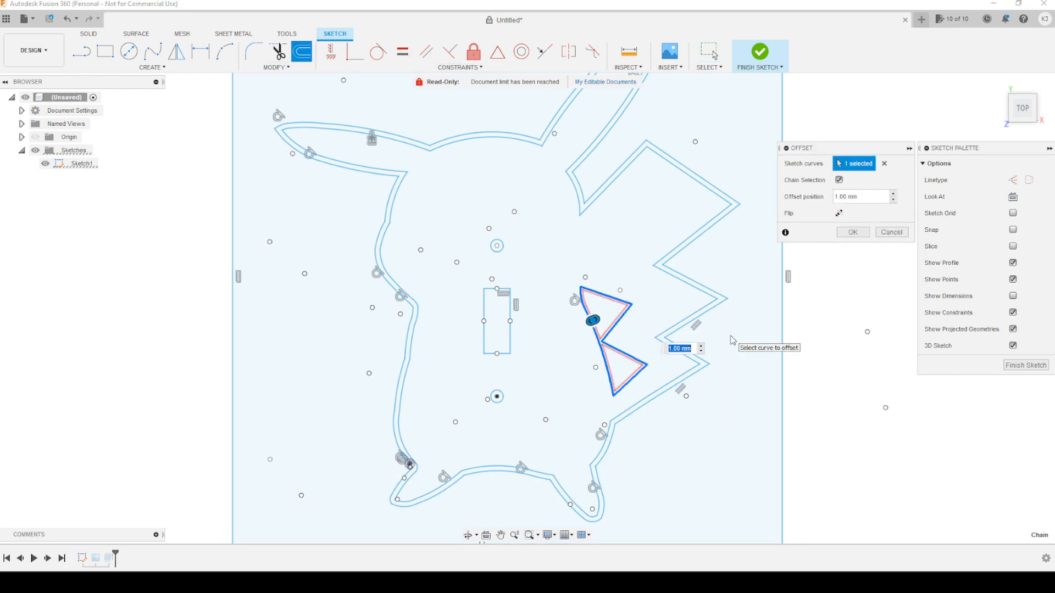
text(-2)
key(Return)
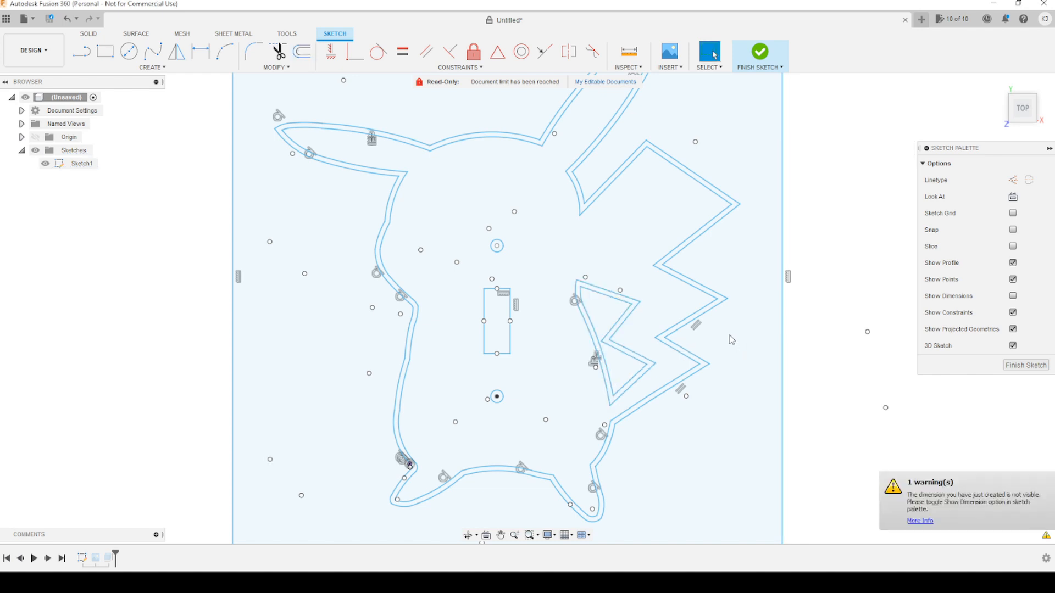
middle_drag(868, 371, 840, 379)
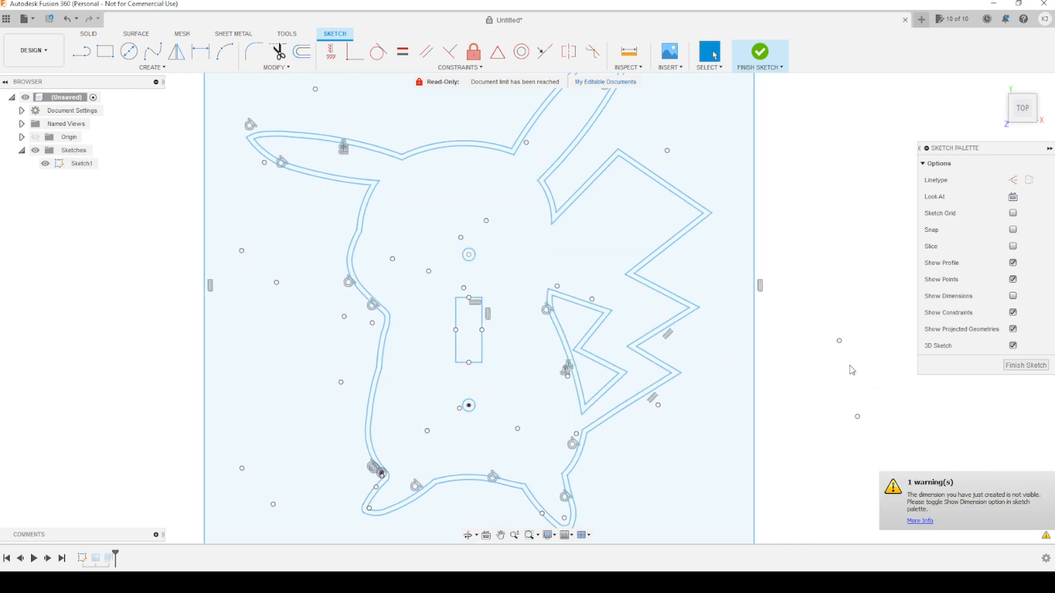
Step: Offset the upper screw hole circle outward by 2 mm
click(301, 52)
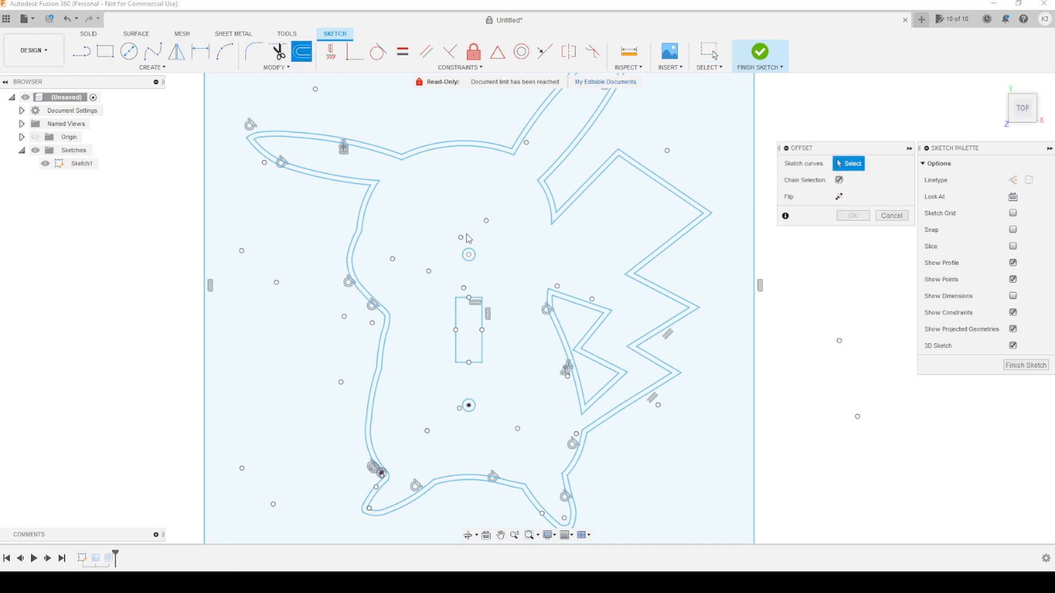
click(473, 256)
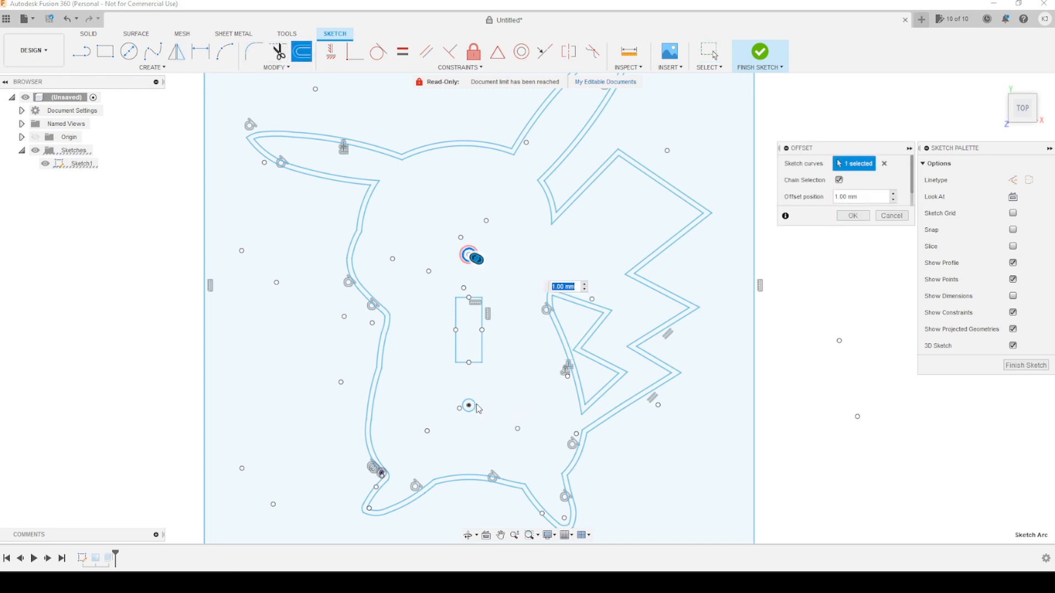
scroll(511, 333, up, 2)
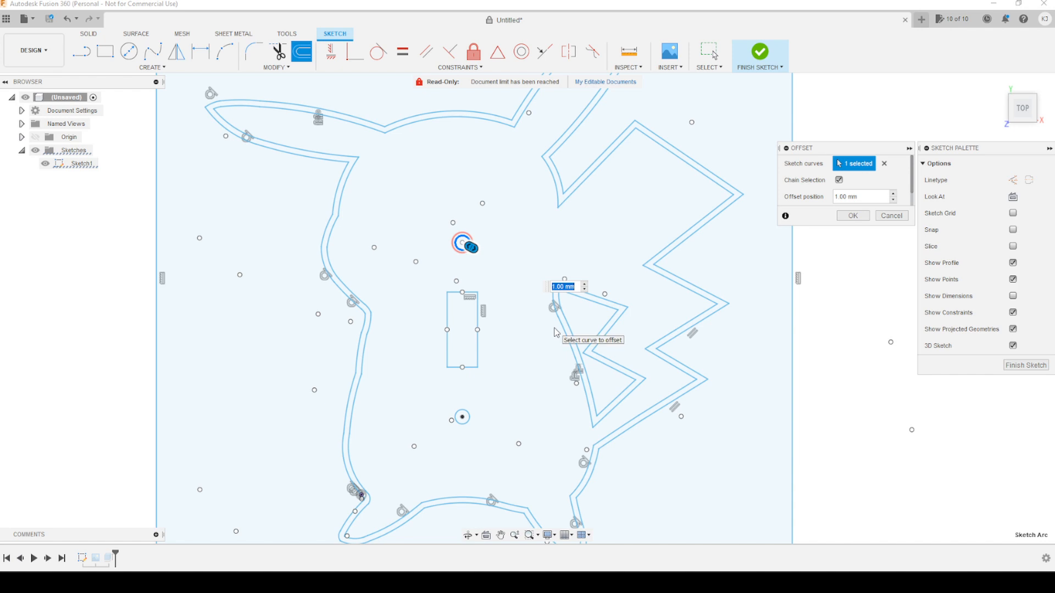
text(2)
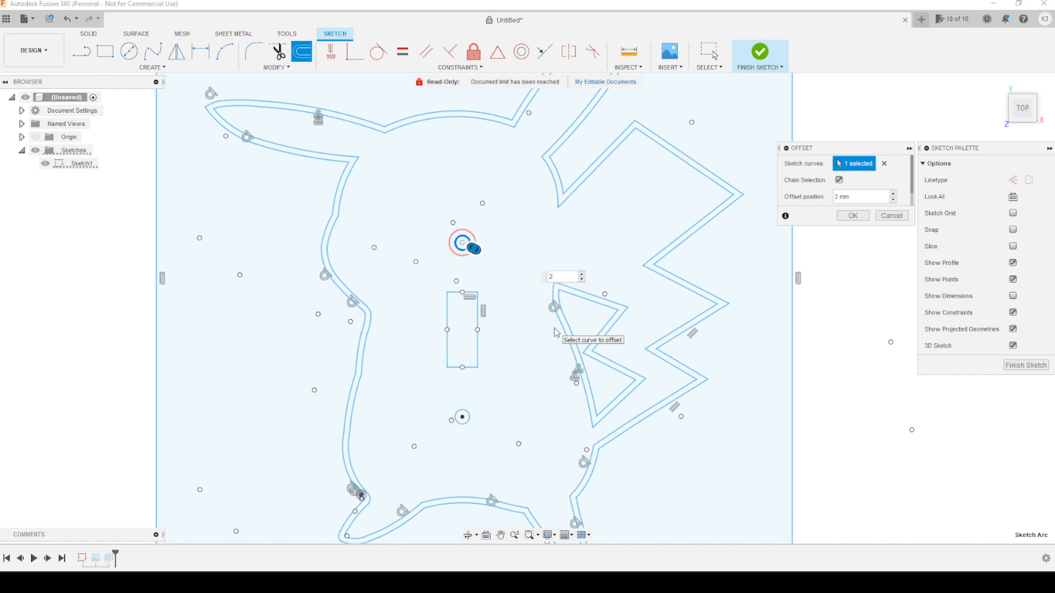
key(Return)
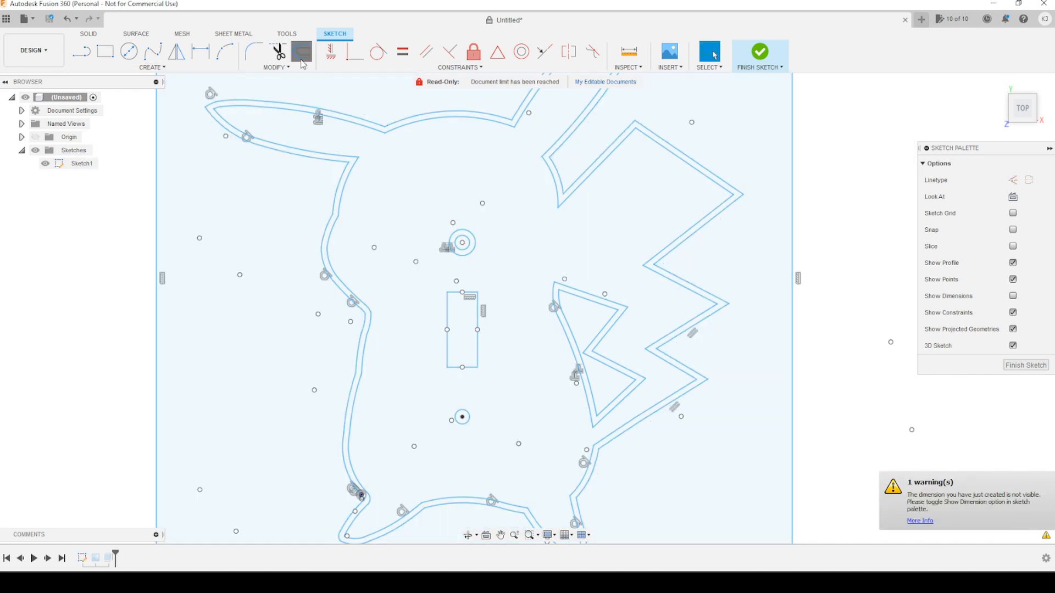
Step: Offset the lower screw hole circle outward to match the upper one's 2 mm ring, and finish the sketch
click(302, 59)
click(472, 418)
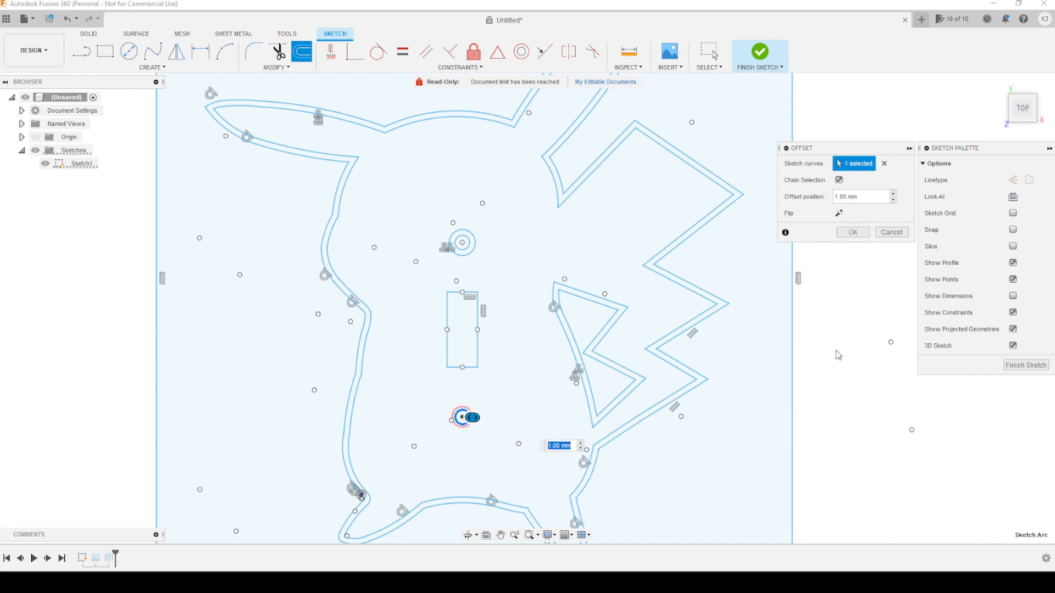
key(Return)
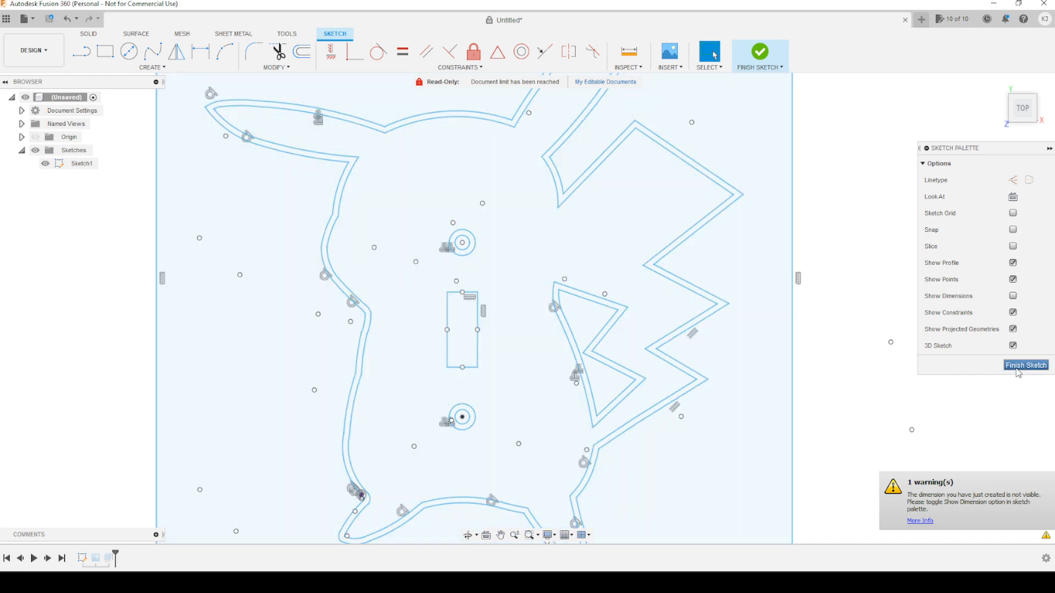
click(1018, 366)
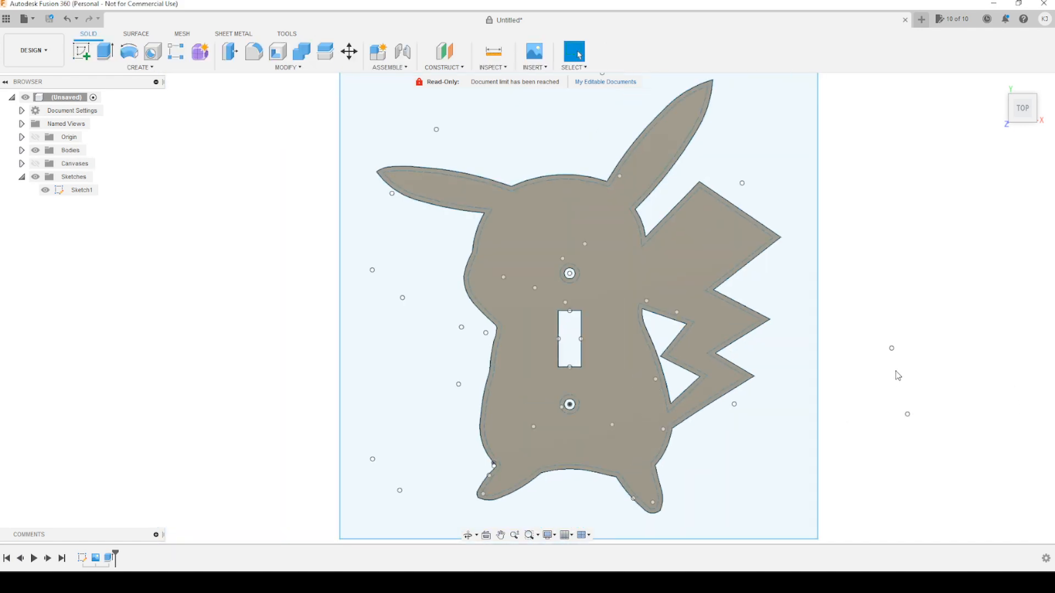
Step: Set up an extrusion of the inner Pikachu profile, picked from the plate's underside, and orient the figure upright in the bottom view
scroll(896, 371, down, 2)
middle_drag(914, 347, 765, 322)
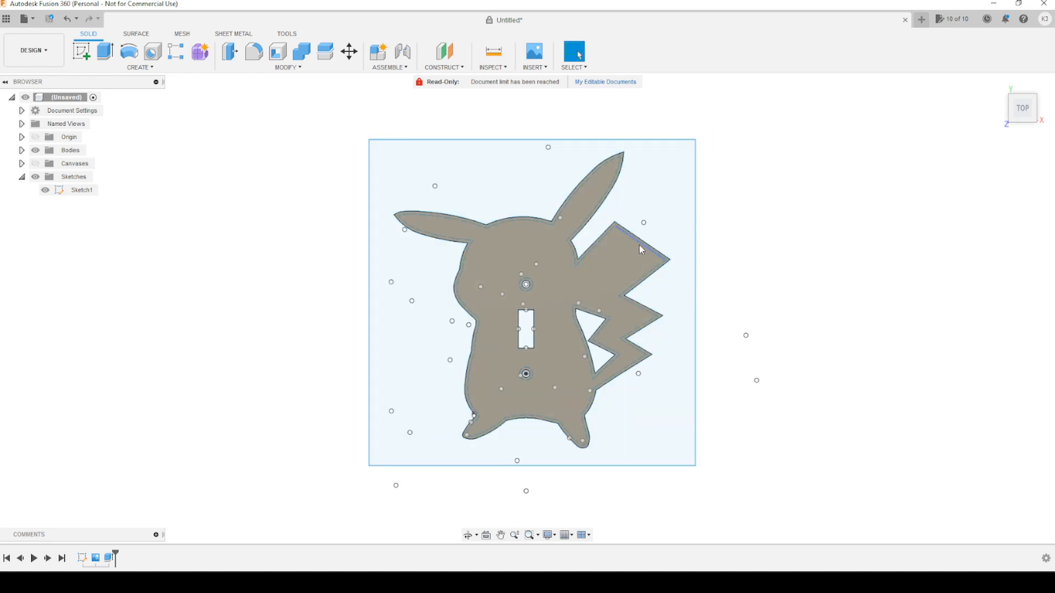
scroll(630, 235, up, 4)
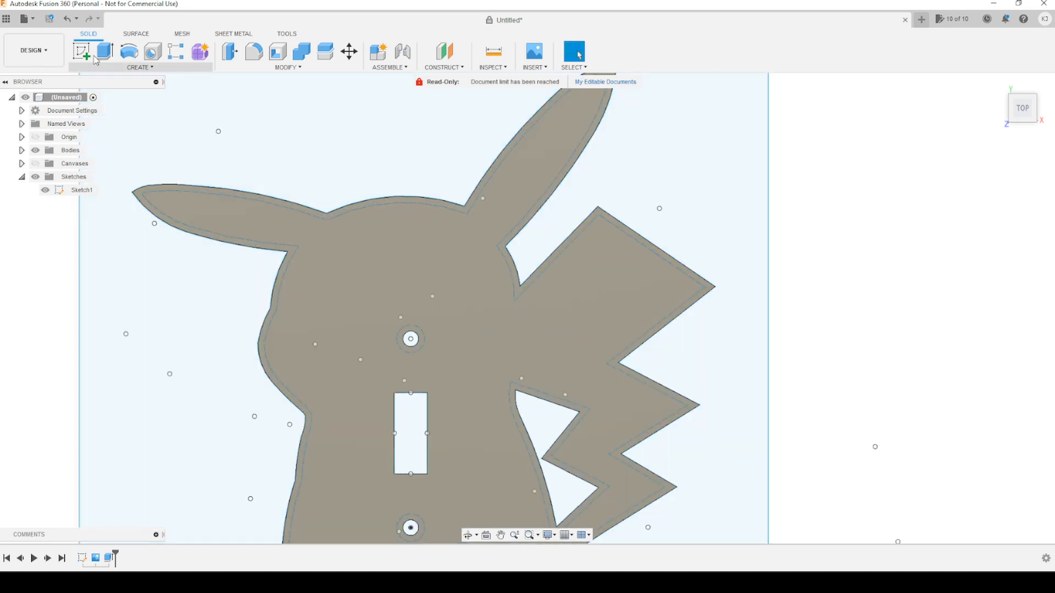
click(102, 51)
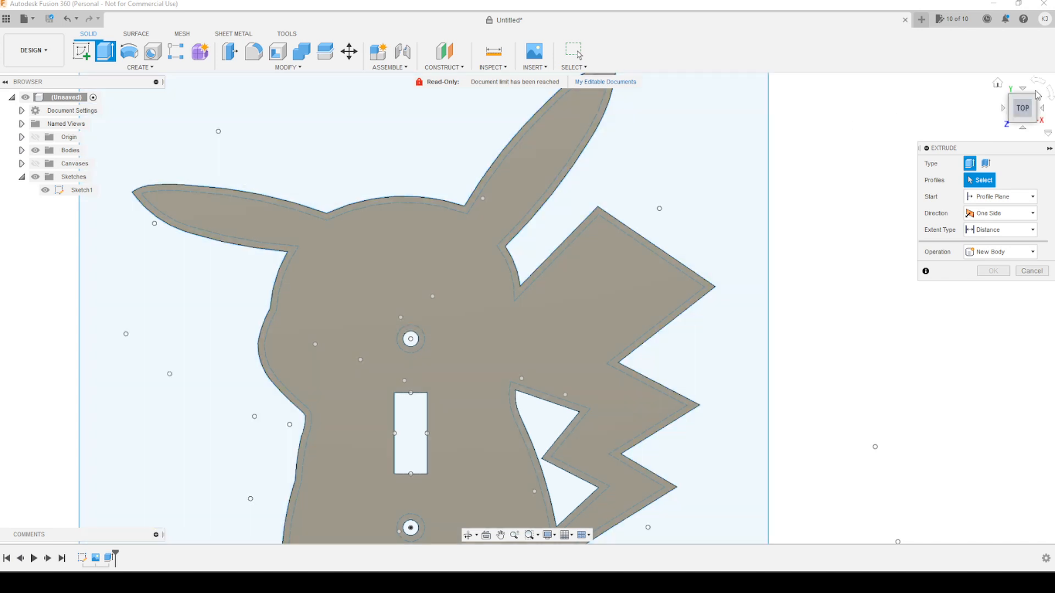
click(1030, 90)
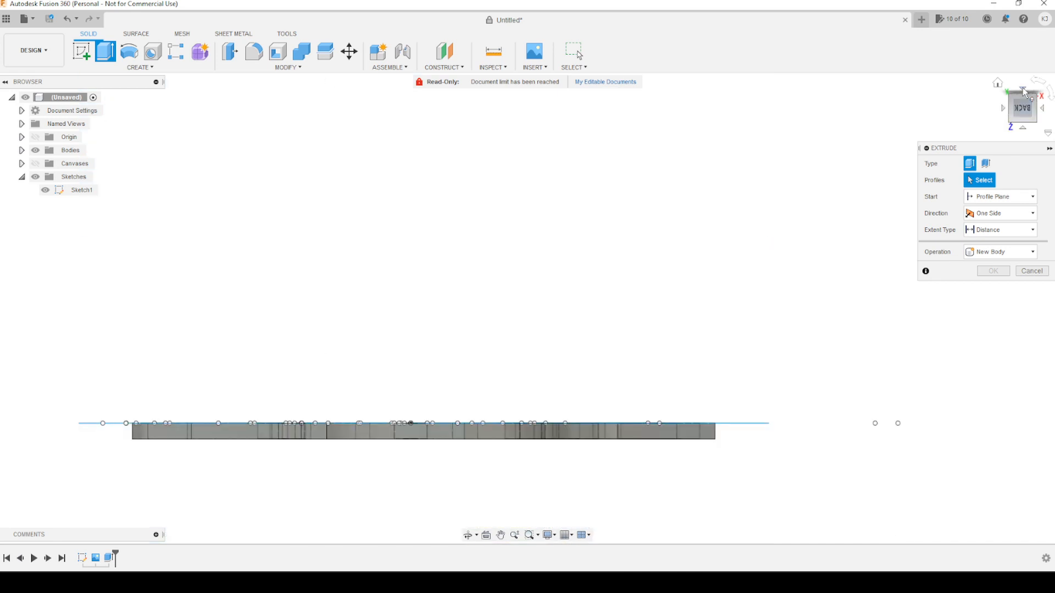
click(1025, 94)
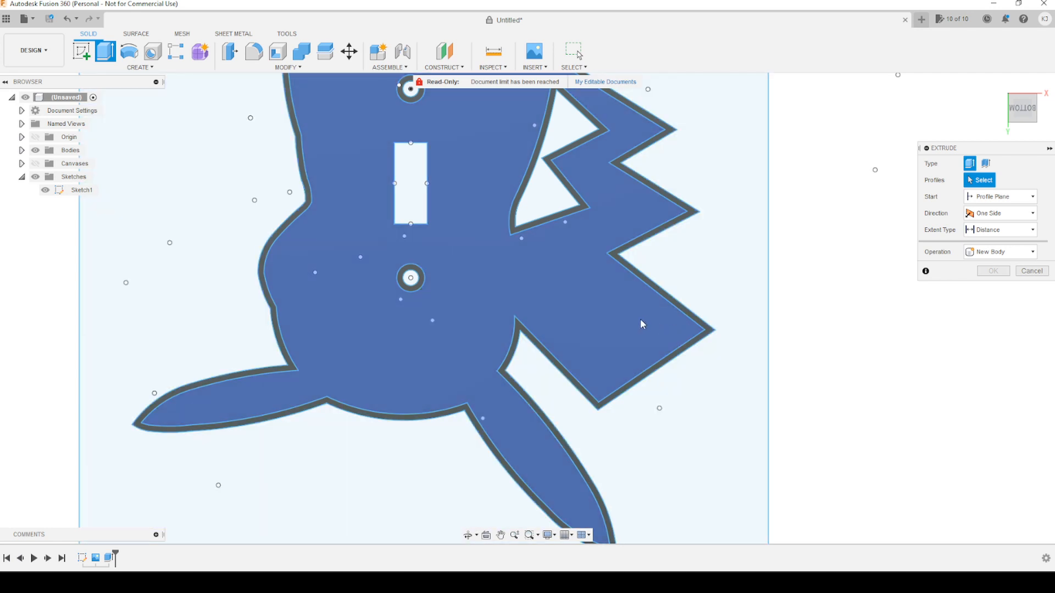
click(638, 320)
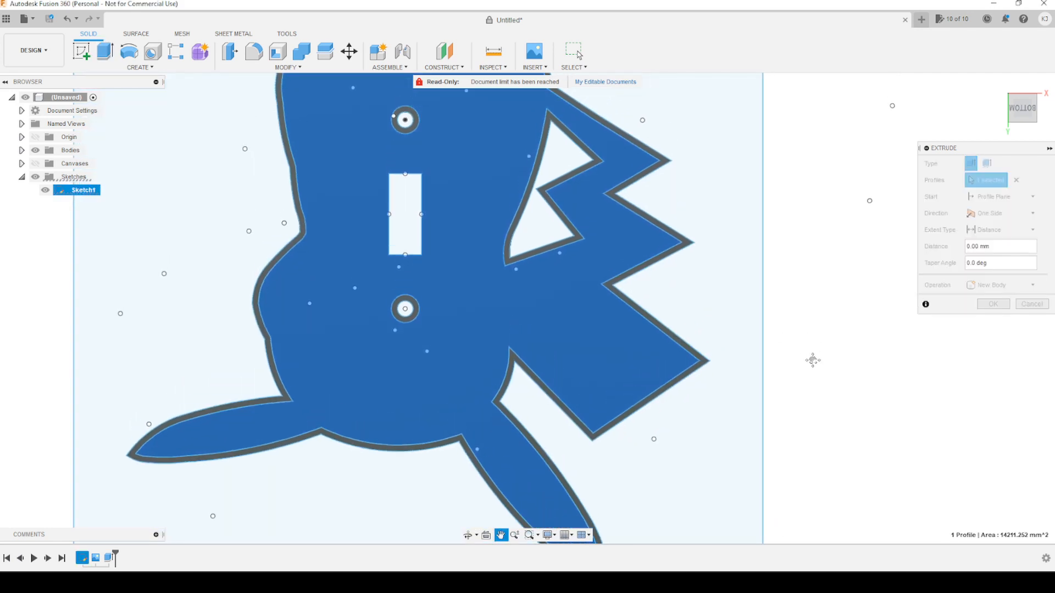
scroll(556, 356, down, 3)
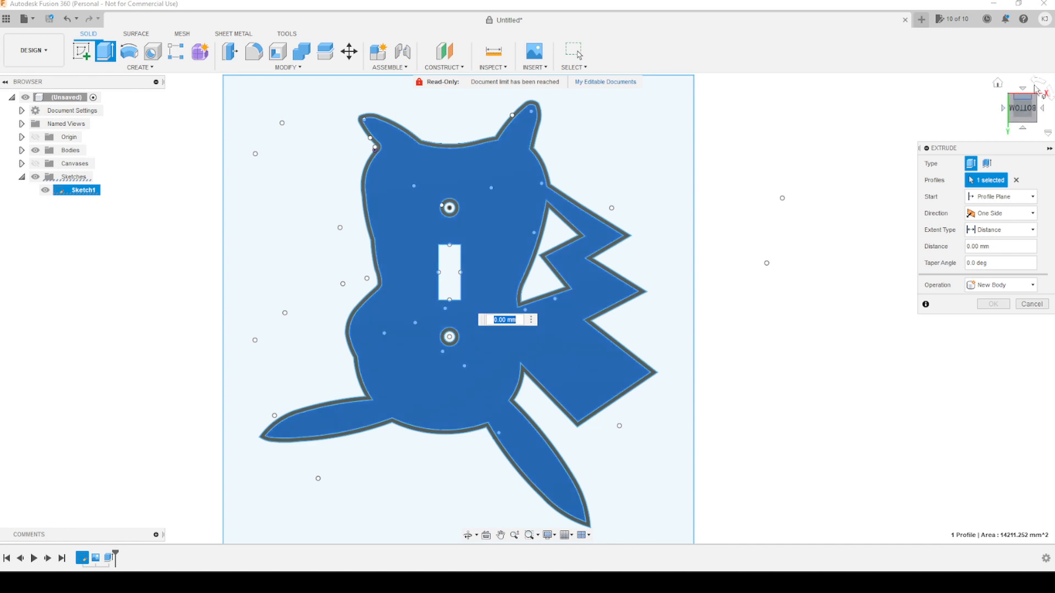
click(1035, 87)
click(1035, 86)
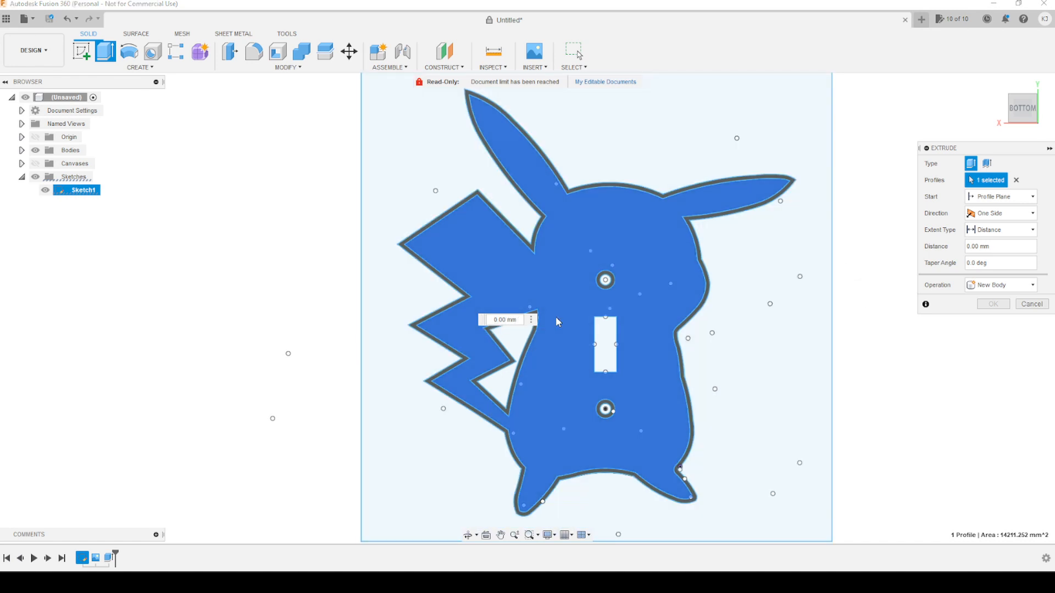
Step: Cut the inner profile 3 mm into the plate, leaving the outer rim and the screw hole rings standing
key(BackSpace)
key(BackSpace)
key(BackSpace)
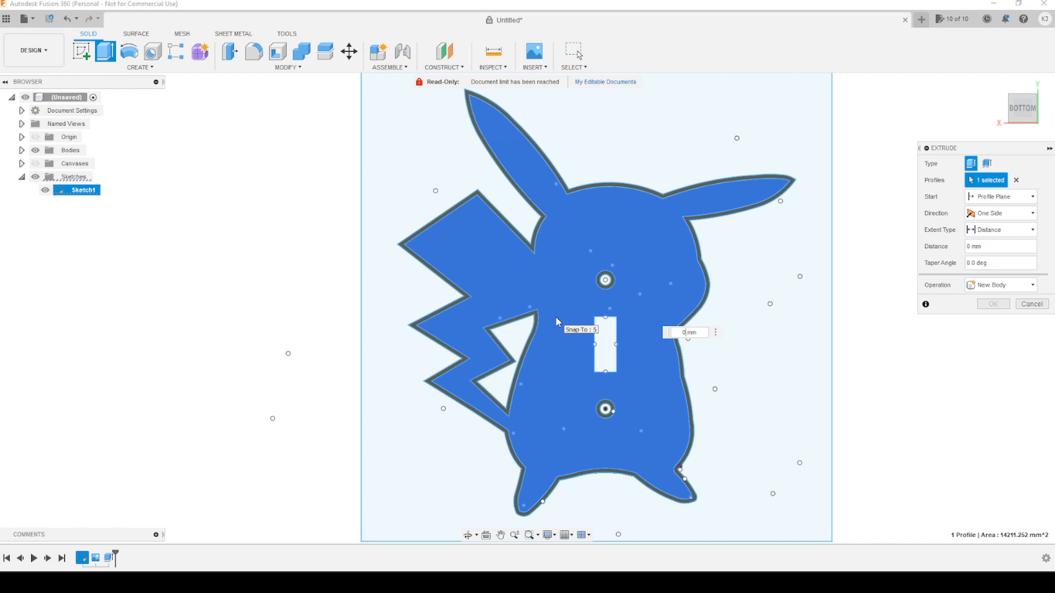
text(3)
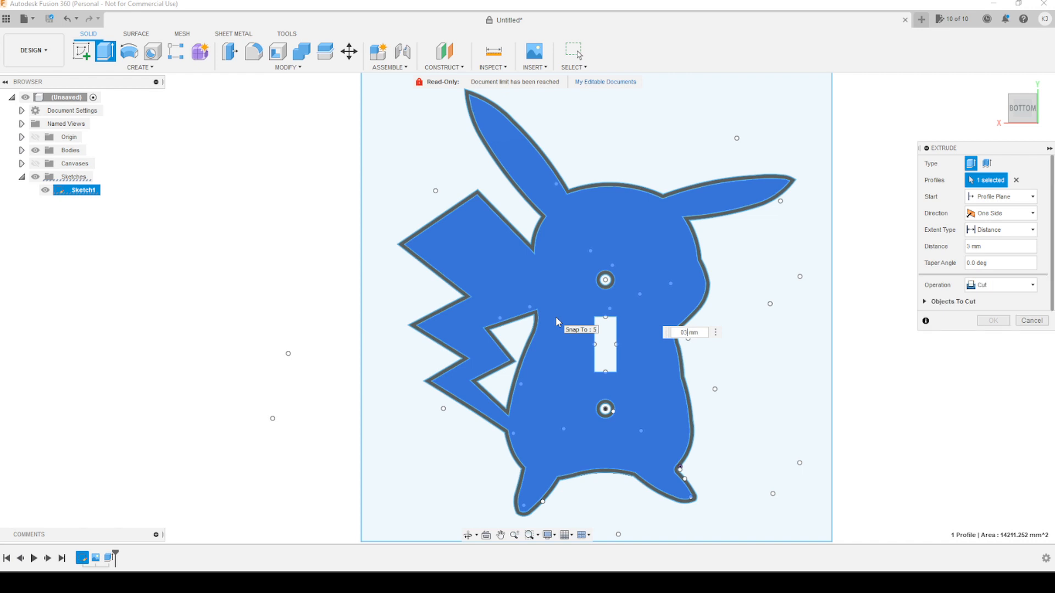
key(BackSpace)
key(BackSpace)
text(3)
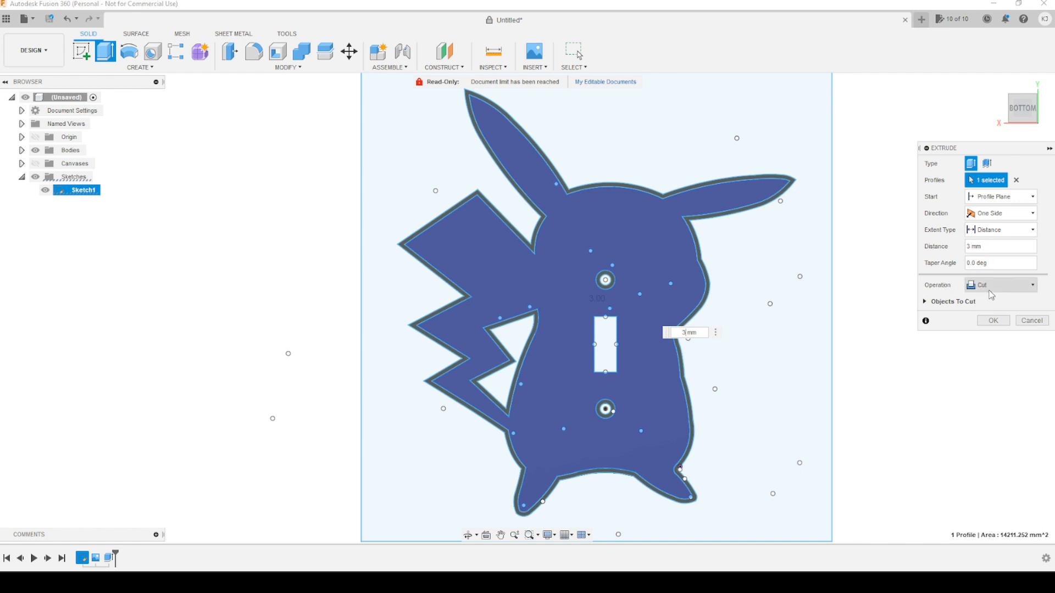
click(992, 321)
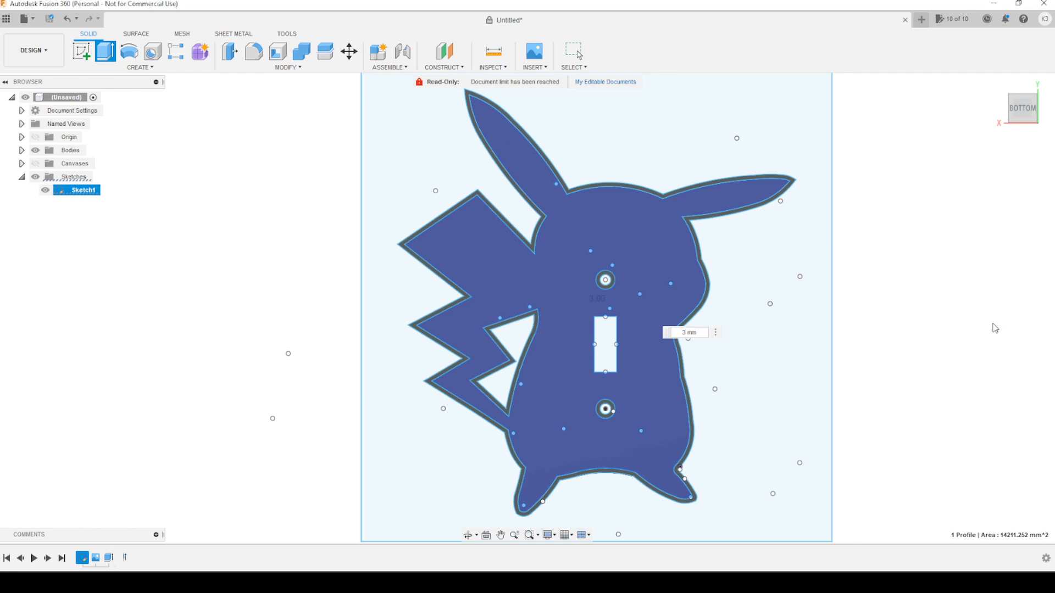
Step: Inspect the hollowed underside of the plate and hide Sketch1
shift+middle_drag(918, 459, 926, 402)
scroll(639, 315, down, 3)
scroll(638, 310, up, 5)
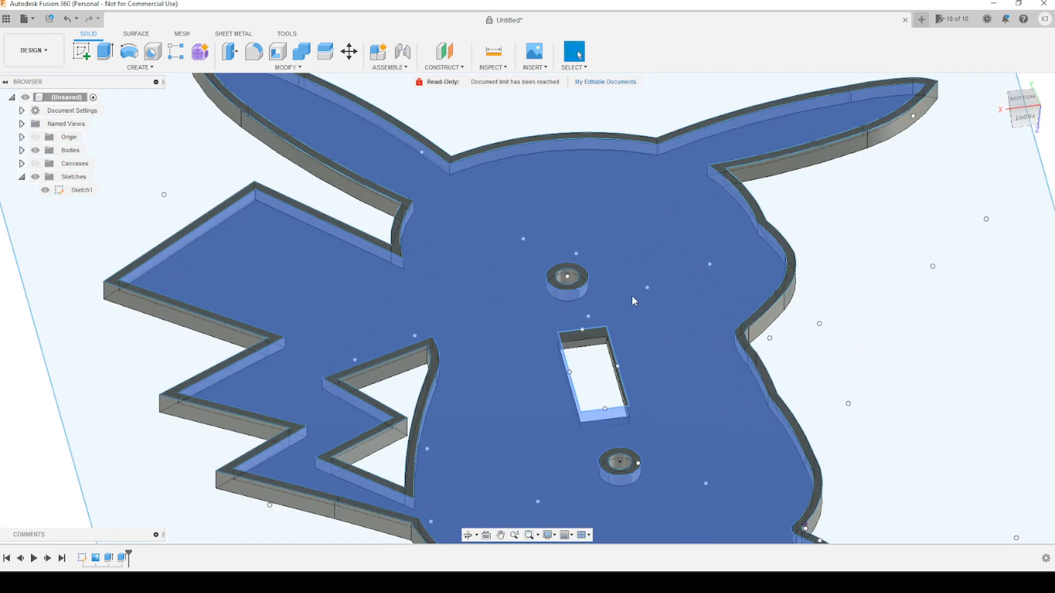
shift+middle_drag(632, 299, 676, 285)
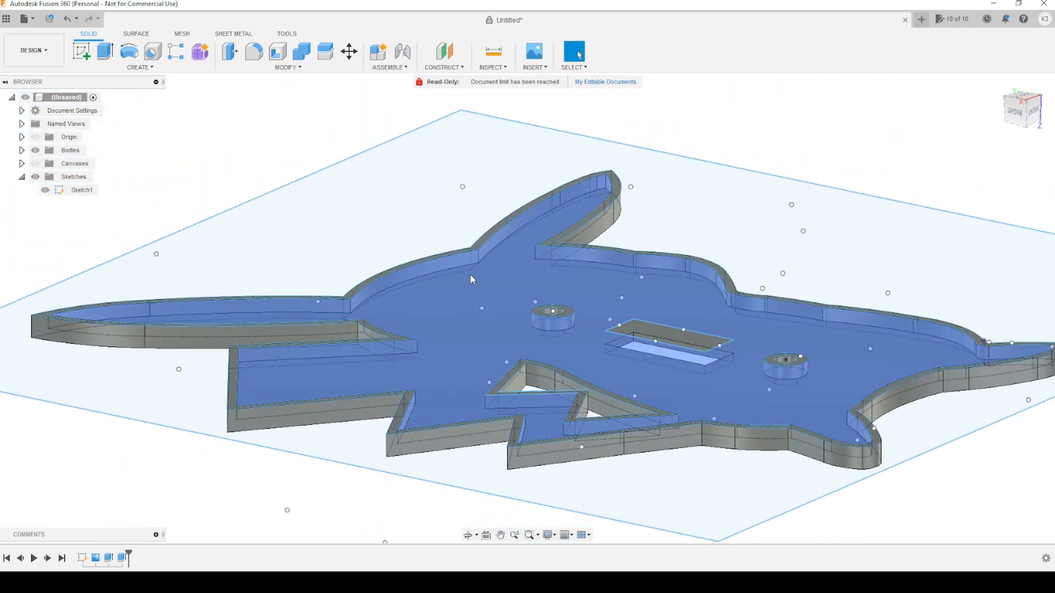
click(46, 190)
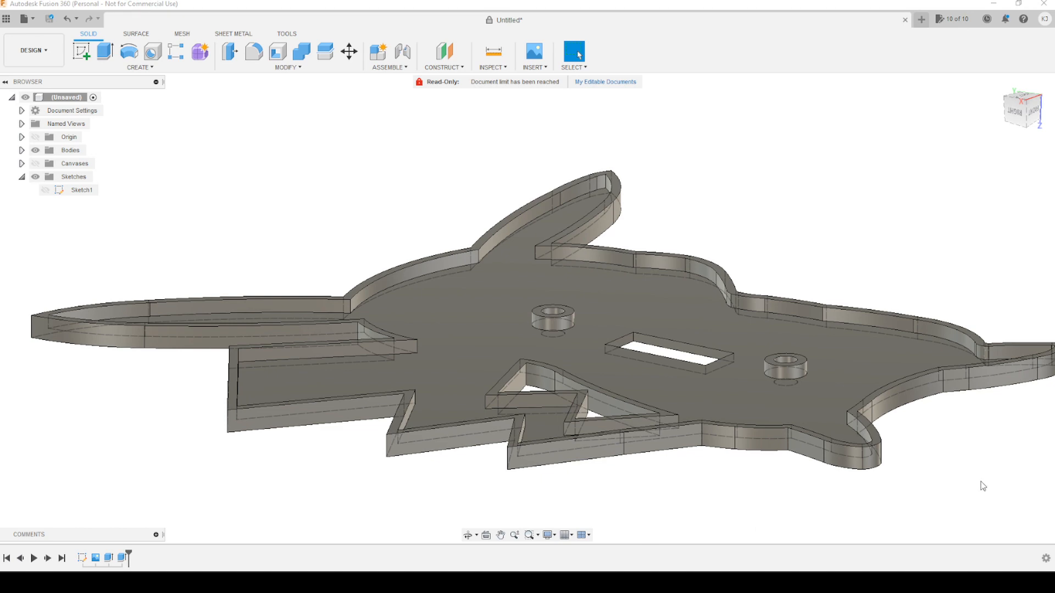
shift+middle_drag(983, 485, 954, 489)
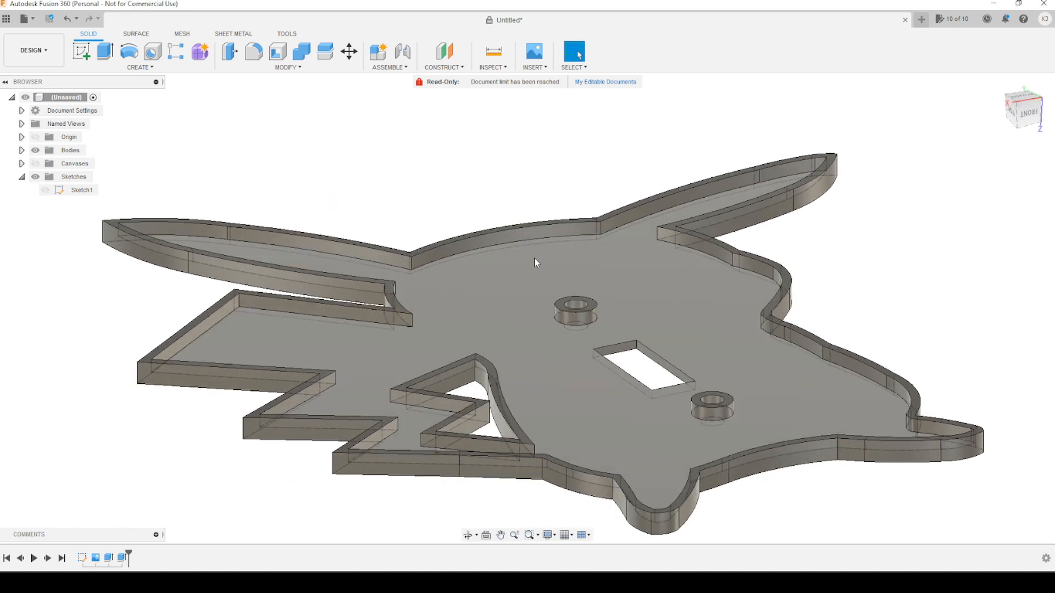
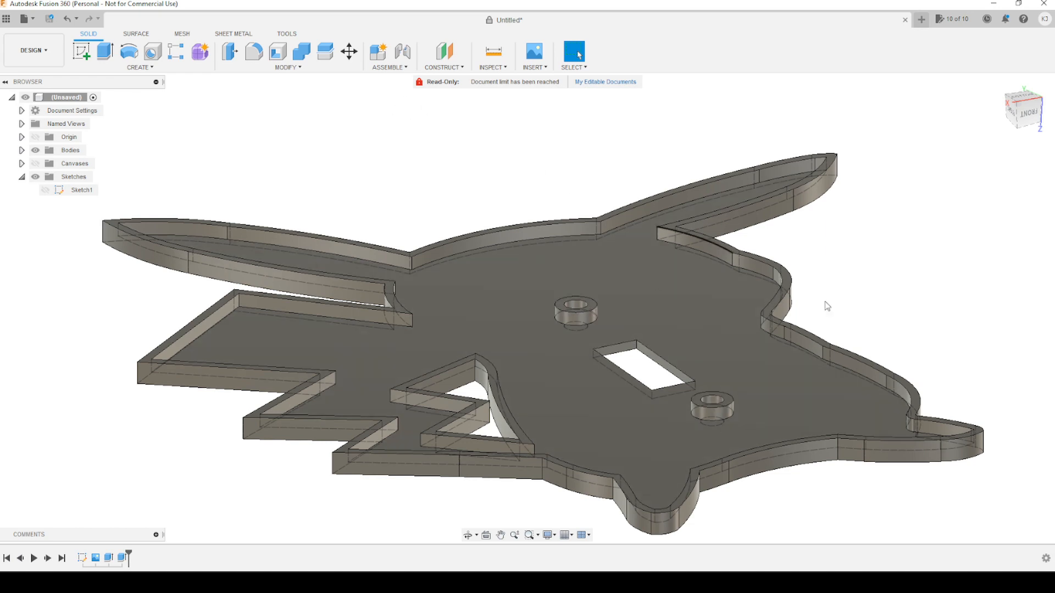
Step: Try to extrude the end faces of both screw hole rings by 2 mm as a join
shift+middle_drag(1011, 360, 985, 363)
middle_drag(952, 417, 941, 358)
click(105, 51)
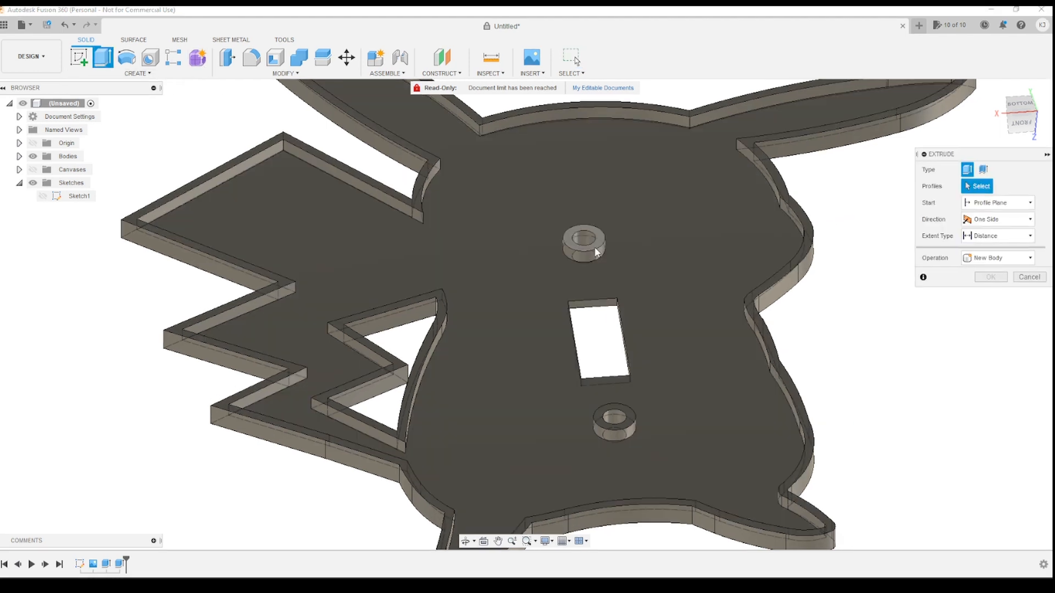
click(599, 246)
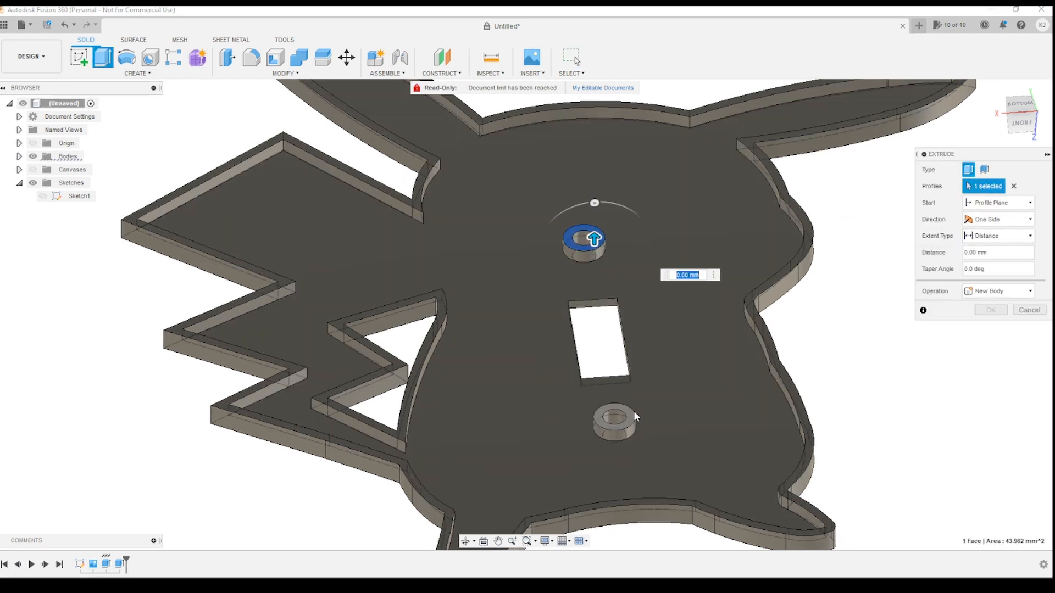
click(632, 413)
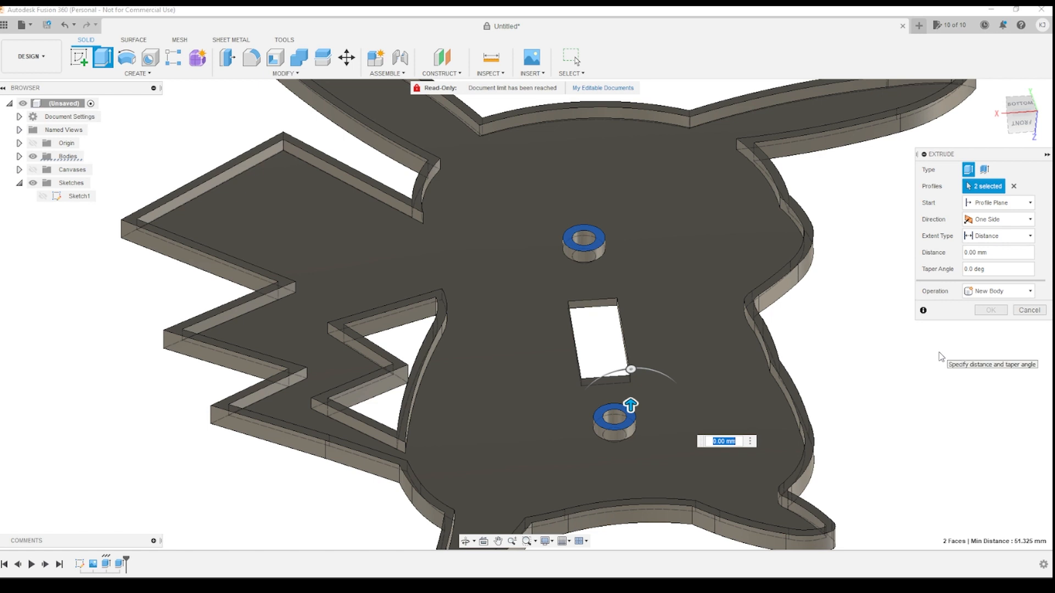
text(2)
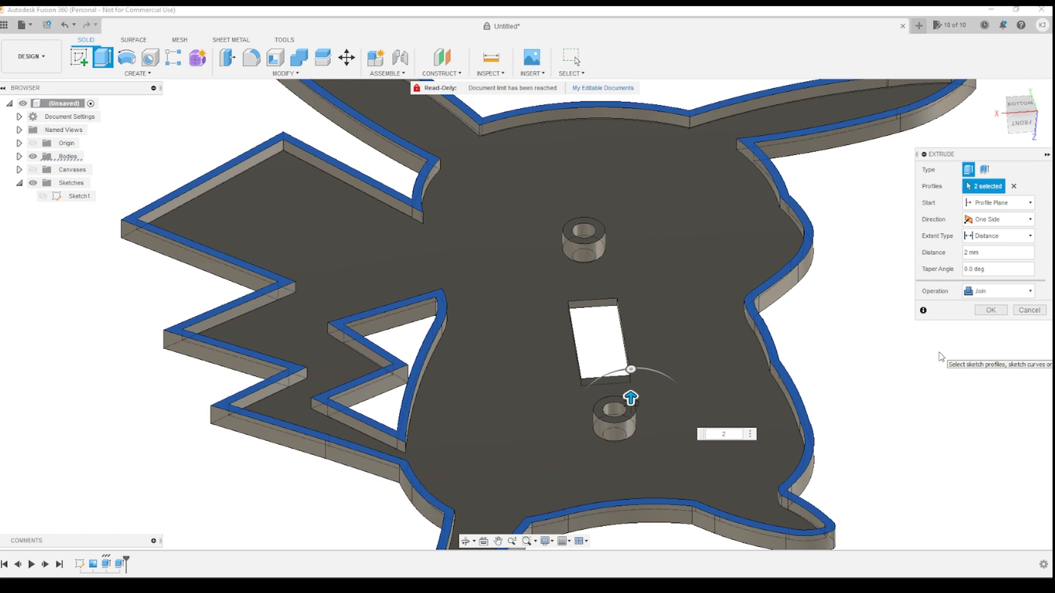
key(Return)
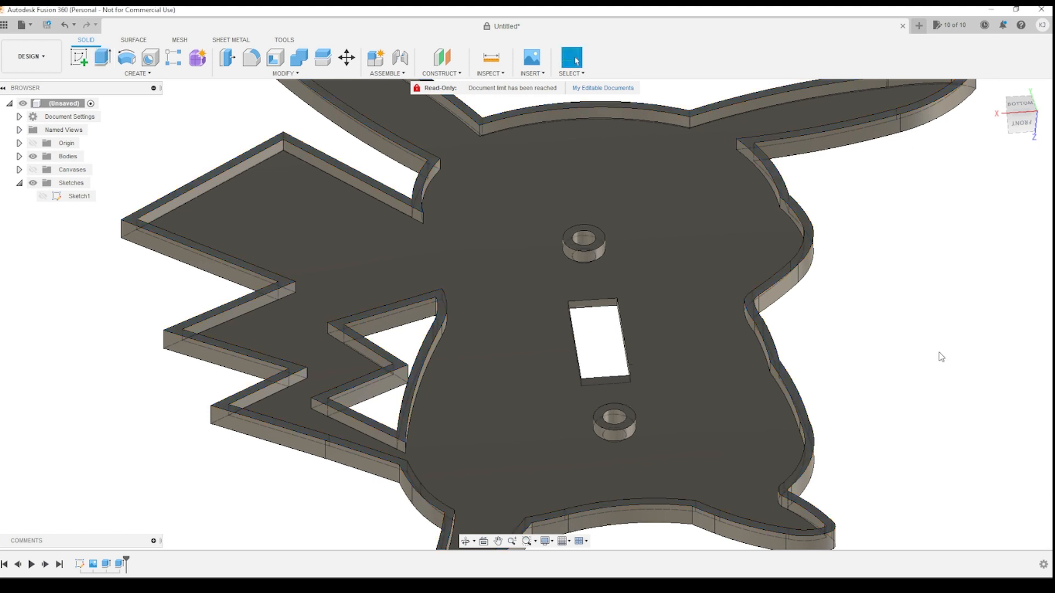
Step: Cut the end faces of both screw hole rings down by 1.5 mm with Extrude
click(102, 58)
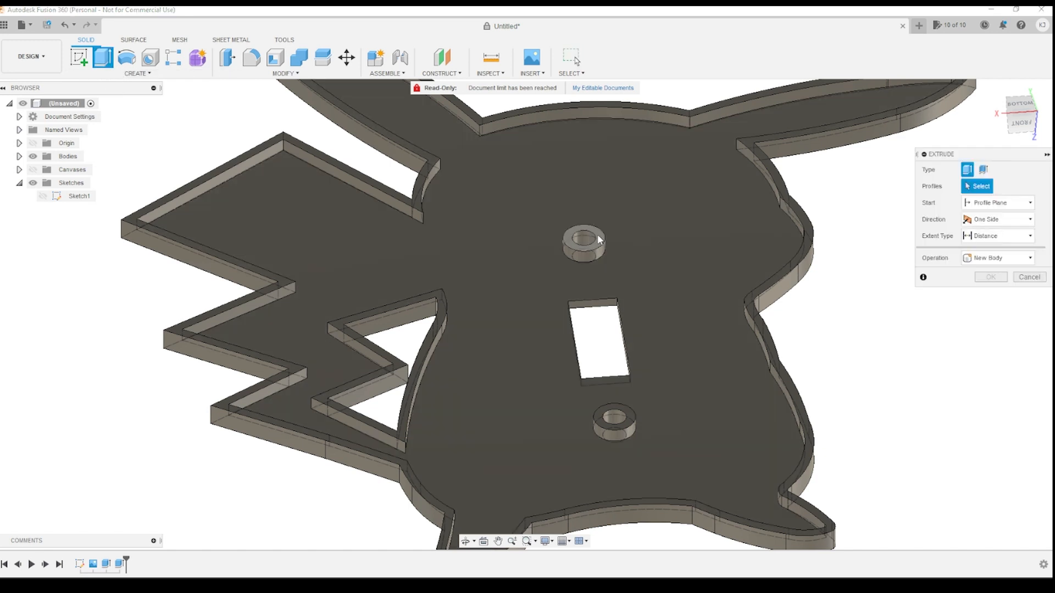
click(599, 239)
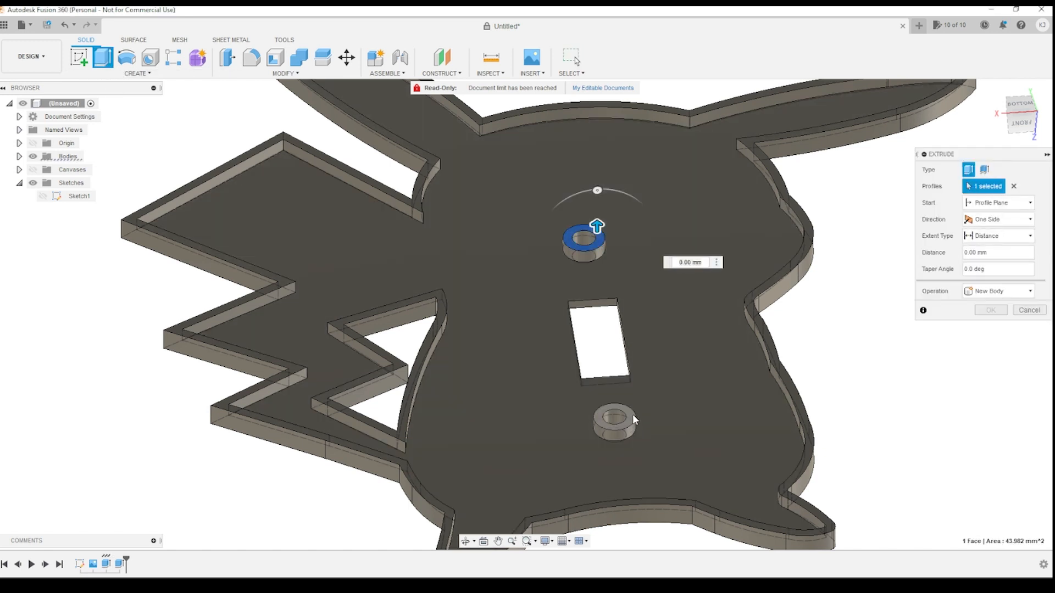
click(633, 418)
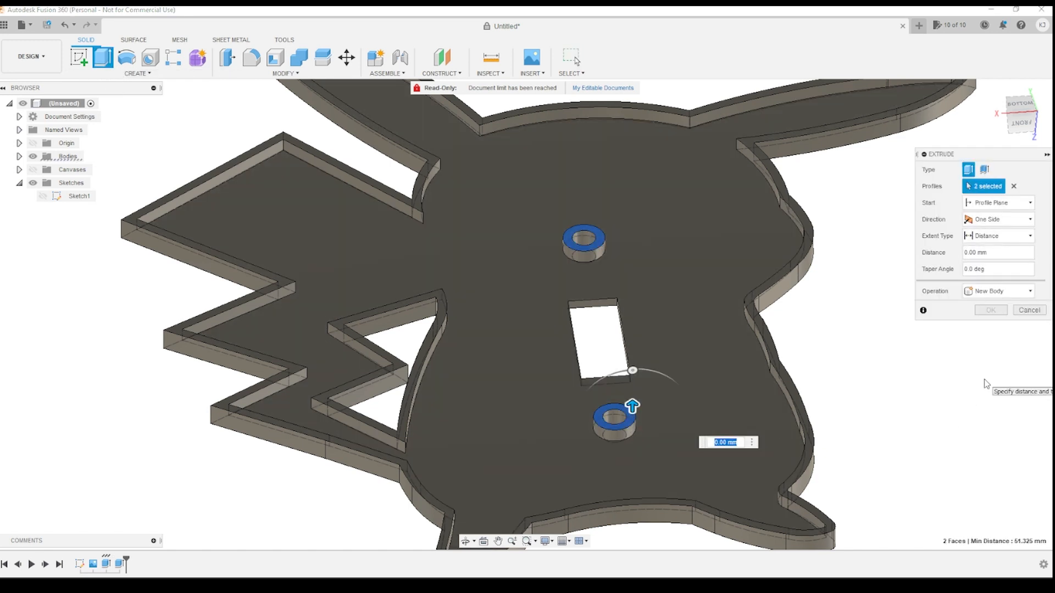
text(-2)
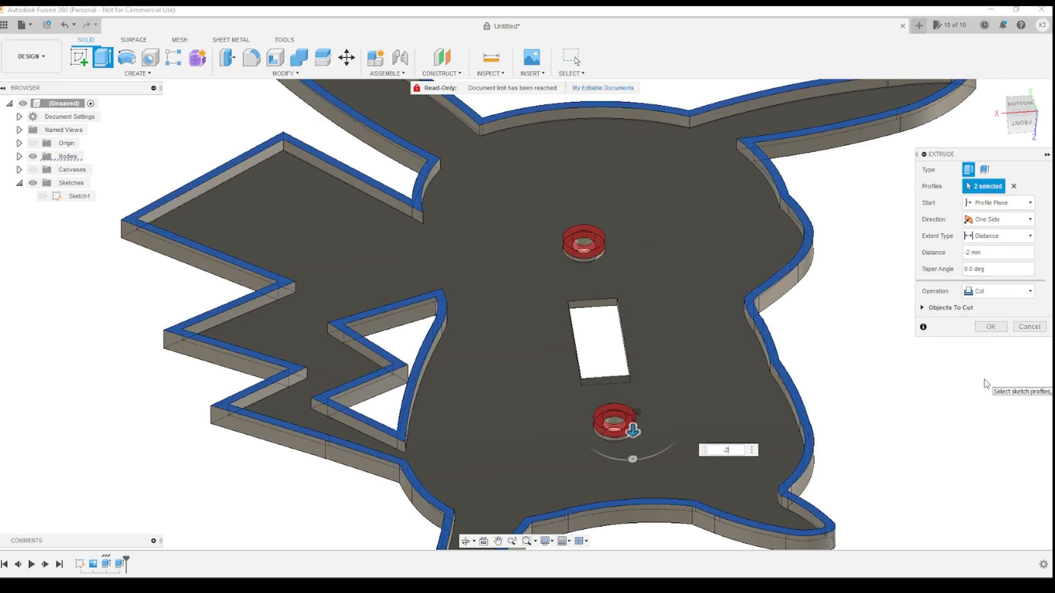
shift+middle_drag(902, 464, 915, 454)
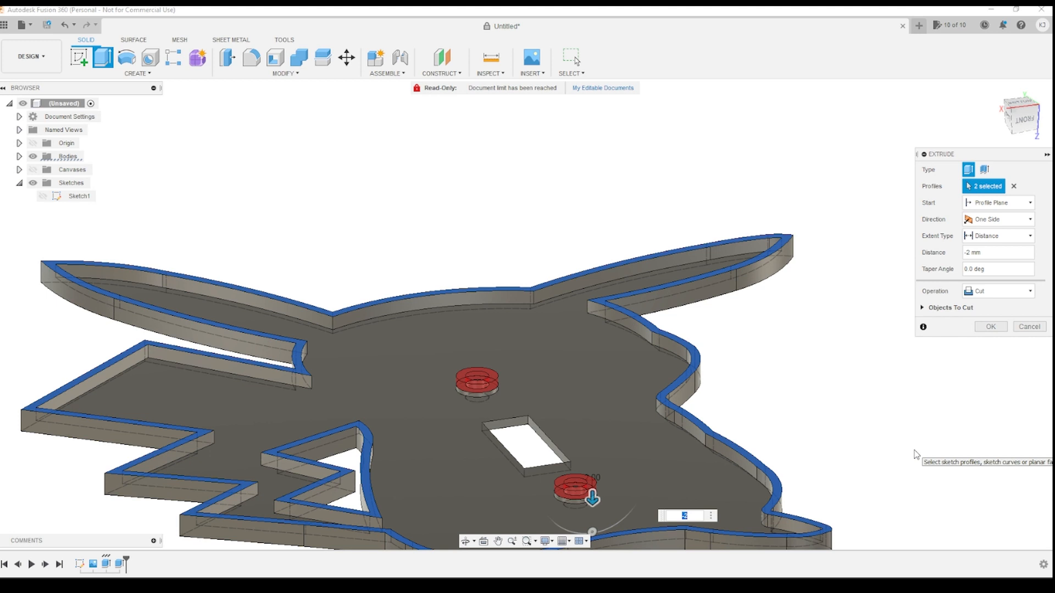
key(BackSpace)
text(-1.5)
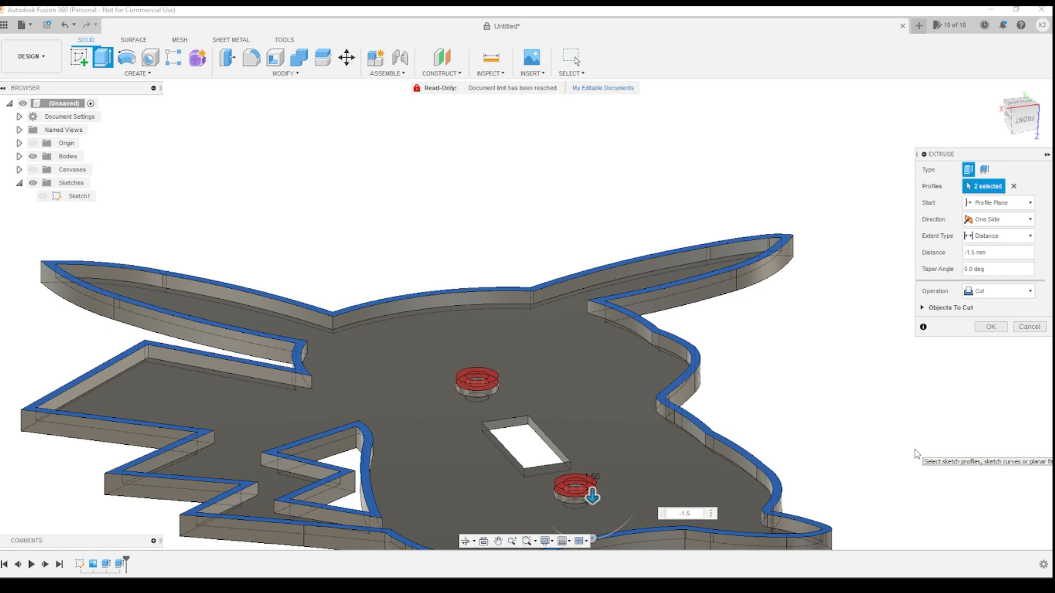
key(Return)
Step: Examine the shortened screw hole rings on the hollowed back, and check the plate's front face from the top view
shift+middle_drag(916, 357, 885, 411)
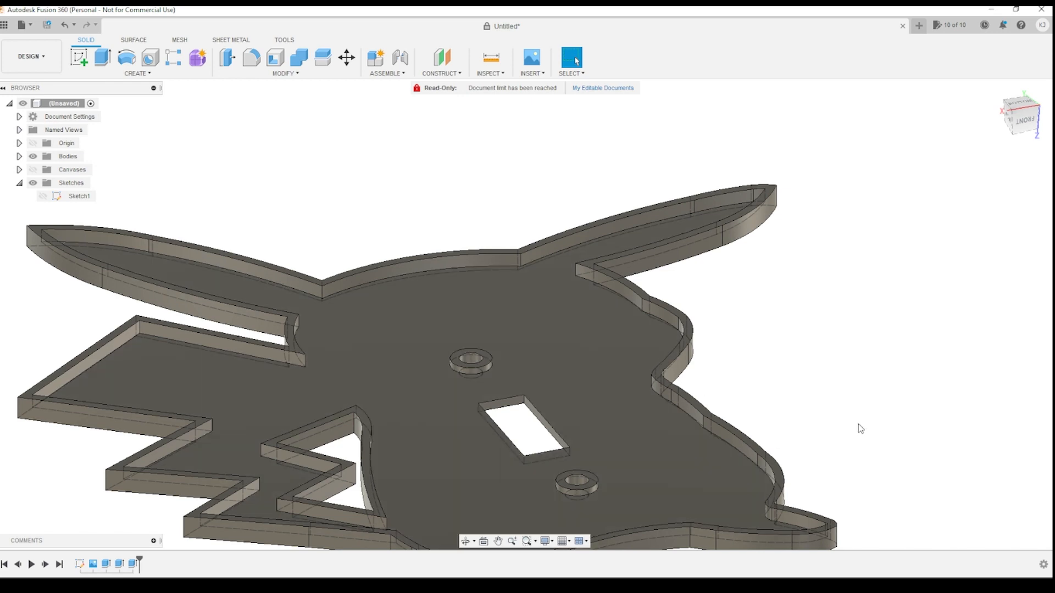
shift+middle_drag(918, 454, 893, 475)
scroll(907, 387, down, 5)
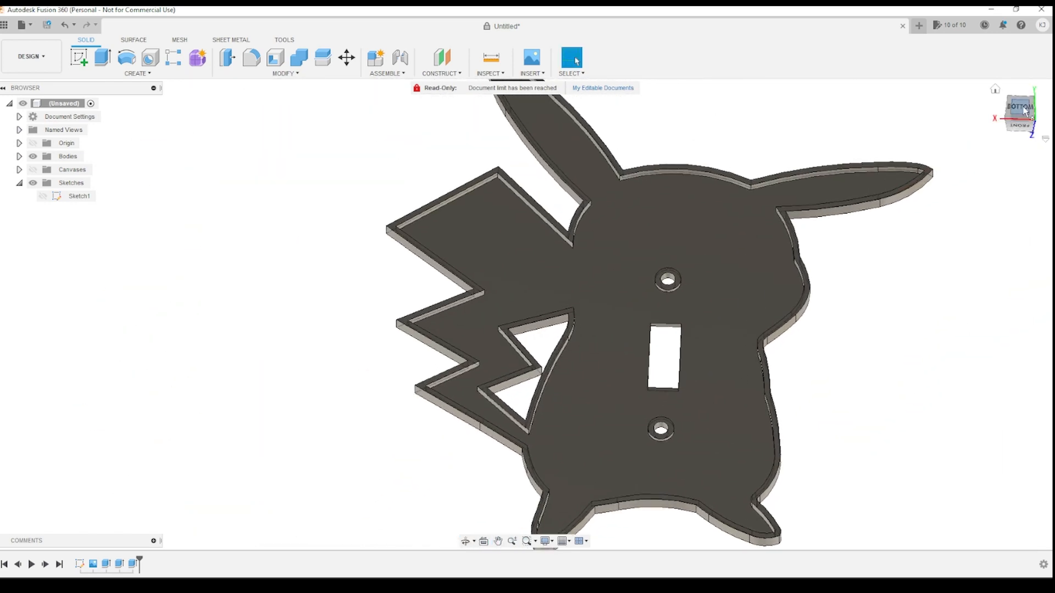
scroll(921, 405, down, 1)
middle_drag(922, 405, 631, 381)
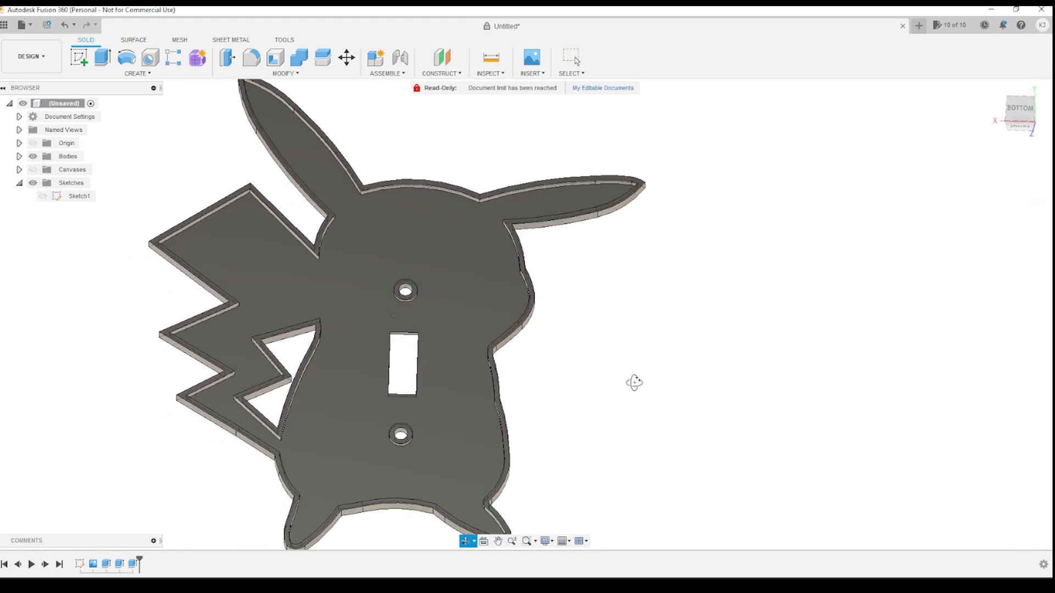
click(1023, 109)
click(1020, 95)
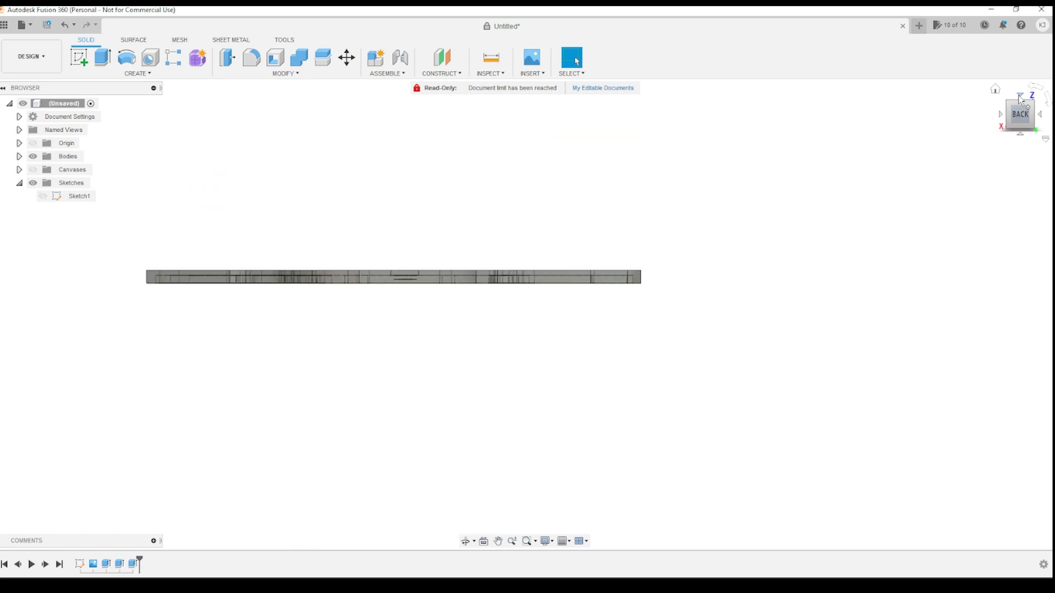
click(1020, 97)
shift+middle_drag(681, 394, 724, 382)
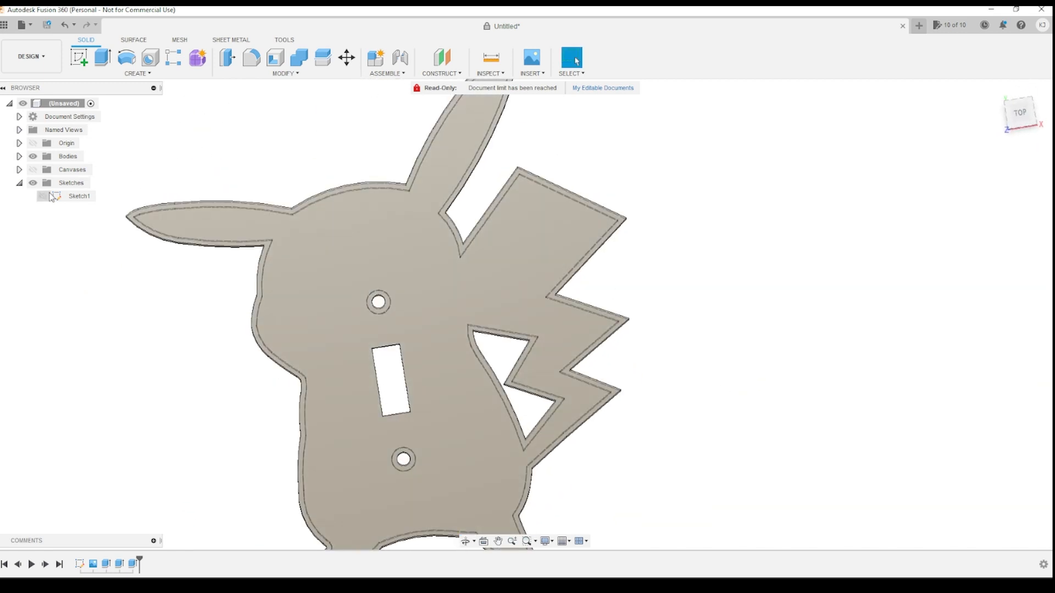
scroll(193, 187, down, 5)
scroll(523, 285, up, 5)
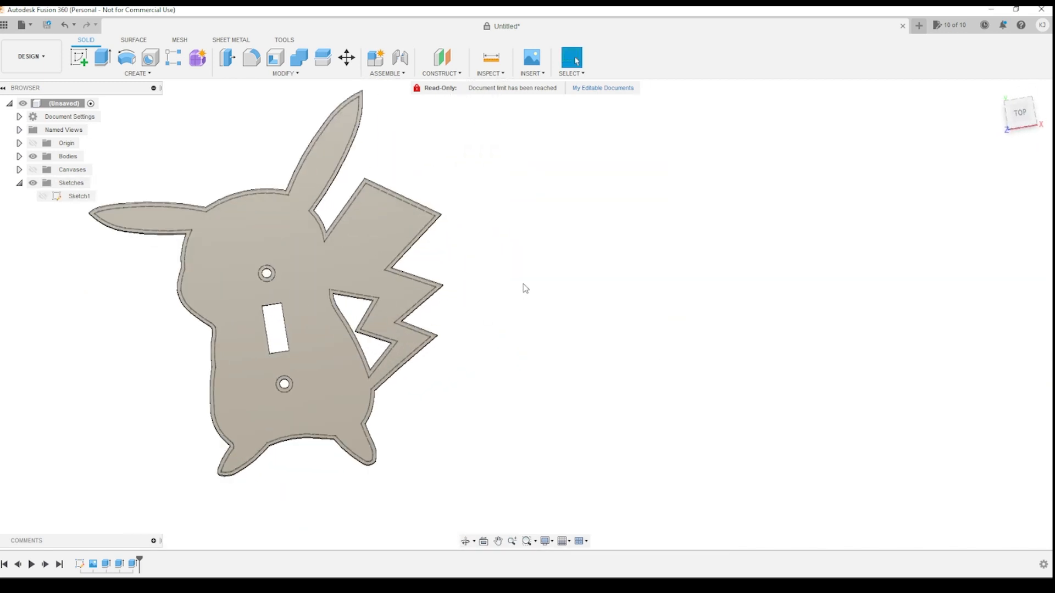
middle_drag(529, 285, 826, 412)
scroll(454, 166, up, 3)
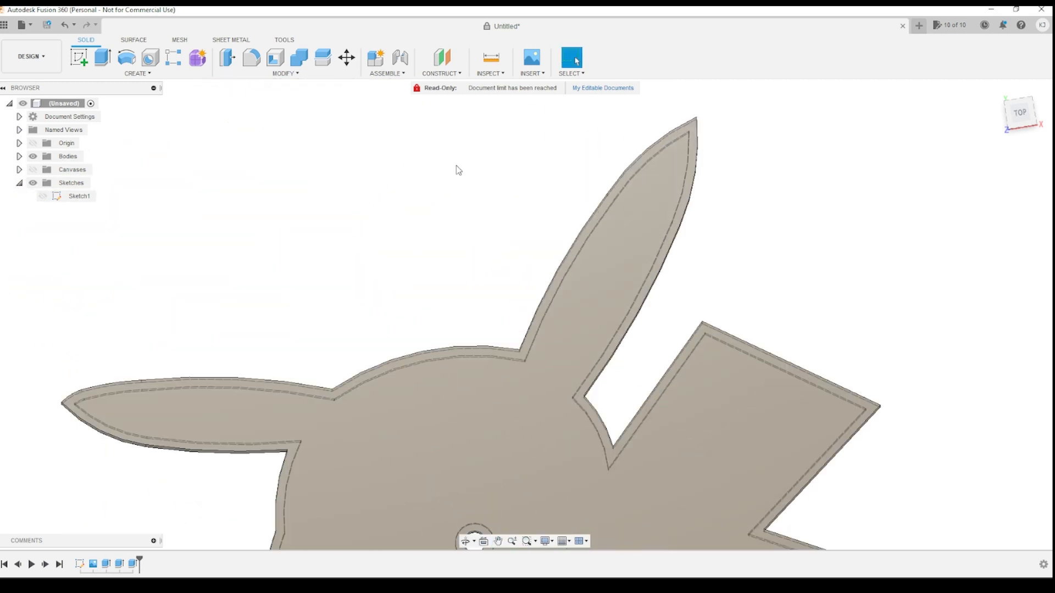
Step: Set up a 1 mm fillet on the whole front face of the Pikachu plate
click(250, 59)
middle_drag(306, 259, 460, 188)
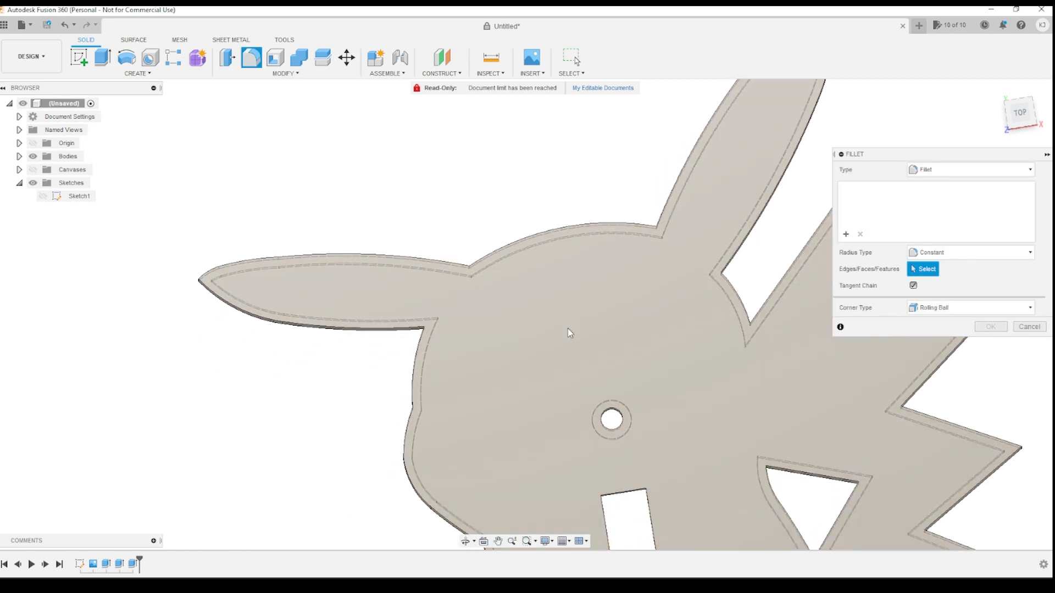
click(568, 328)
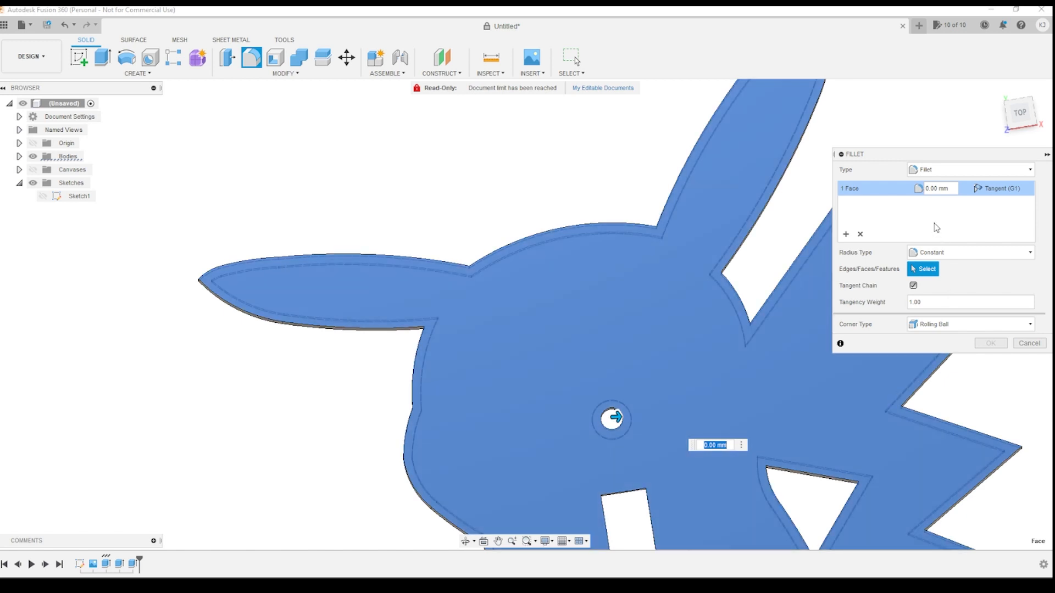
middle_drag(617, 179, 575, 124)
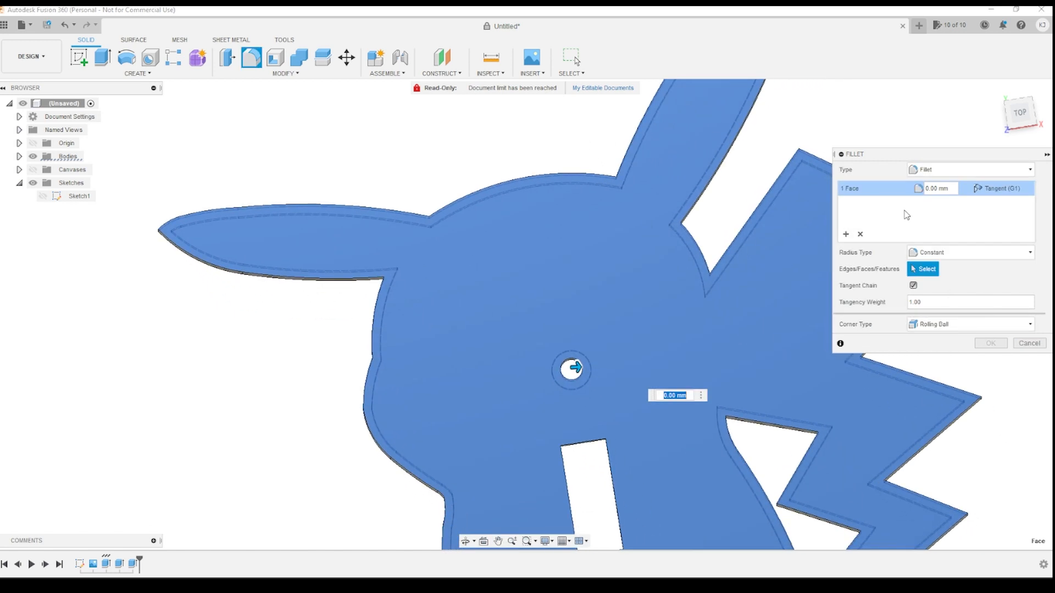
click(929, 191)
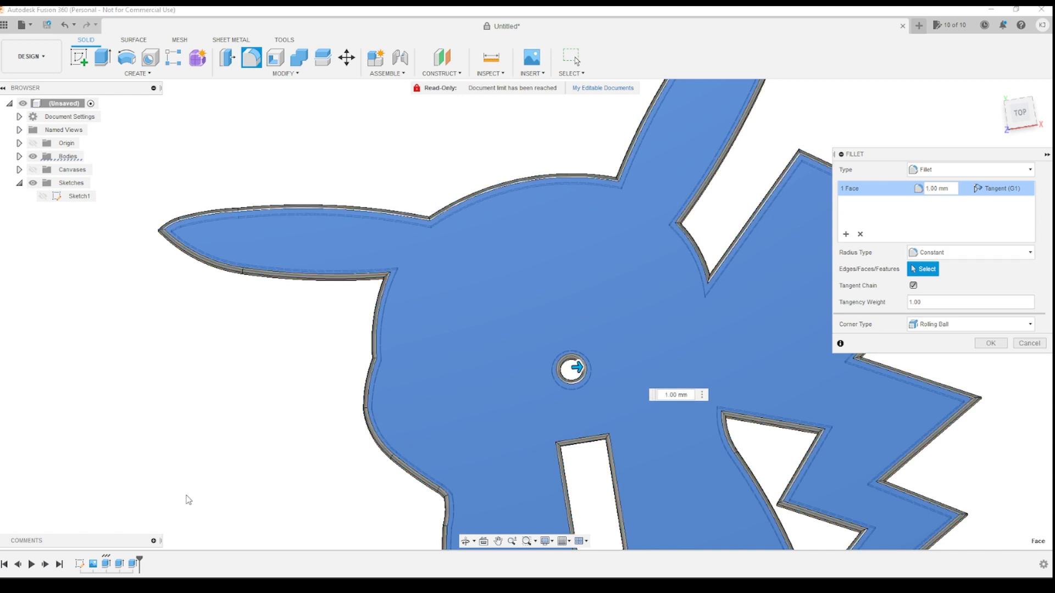
Step: Examine the 1 mm fillet preview along the feet, tail, ears, switch opening and screw holes
middle_drag(189, 500, 220, 298)
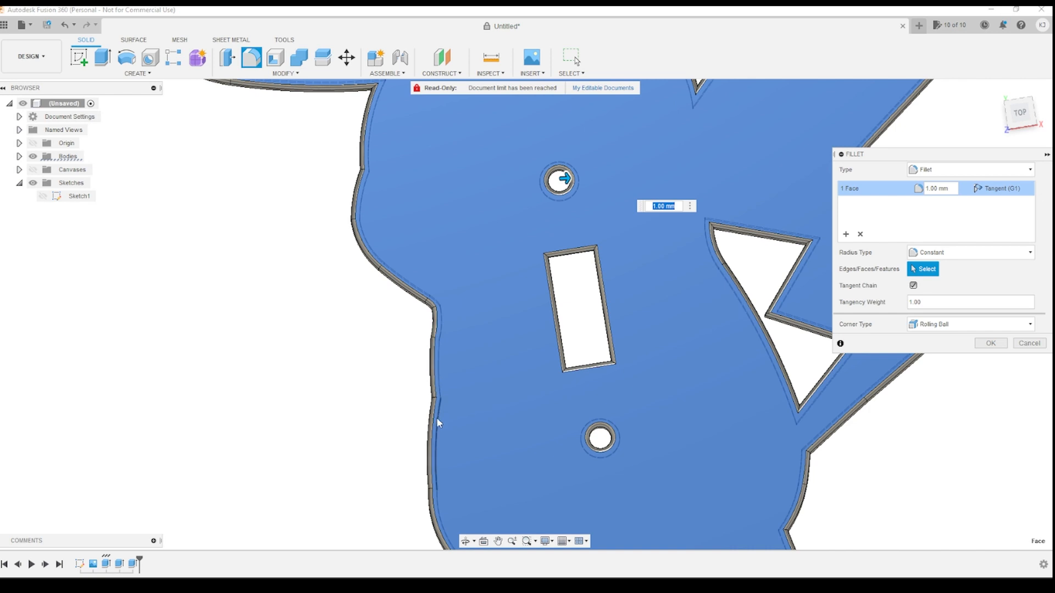
middle_drag(352, 493, 256, 325)
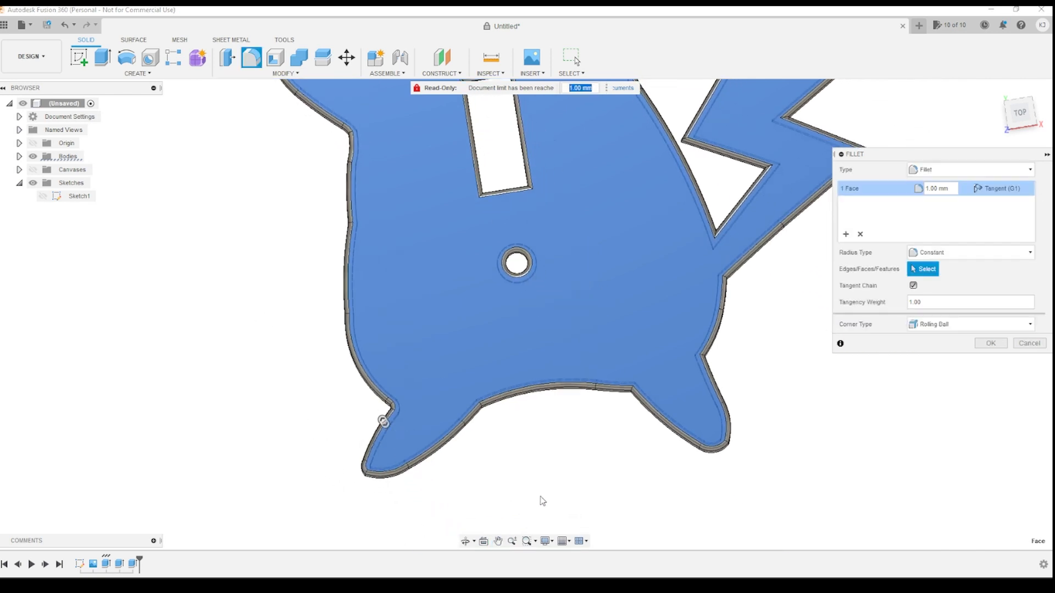
shift+middle_drag(541, 500, 559, 476)
scroll(565, 411, down, 4)
scroll(566, 411, up, 3)
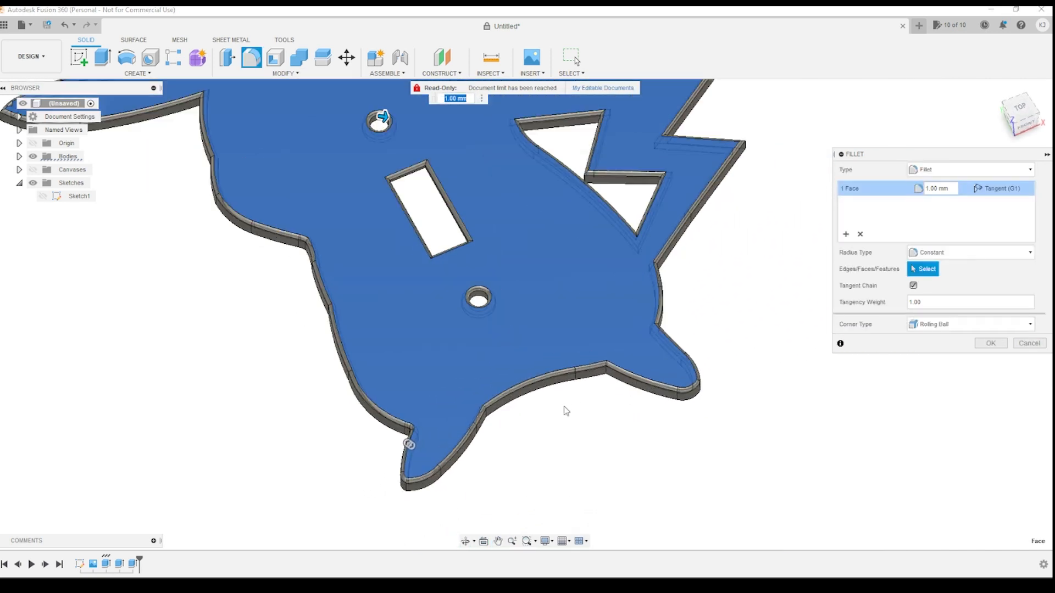
scroll(566, 411, up, 3)
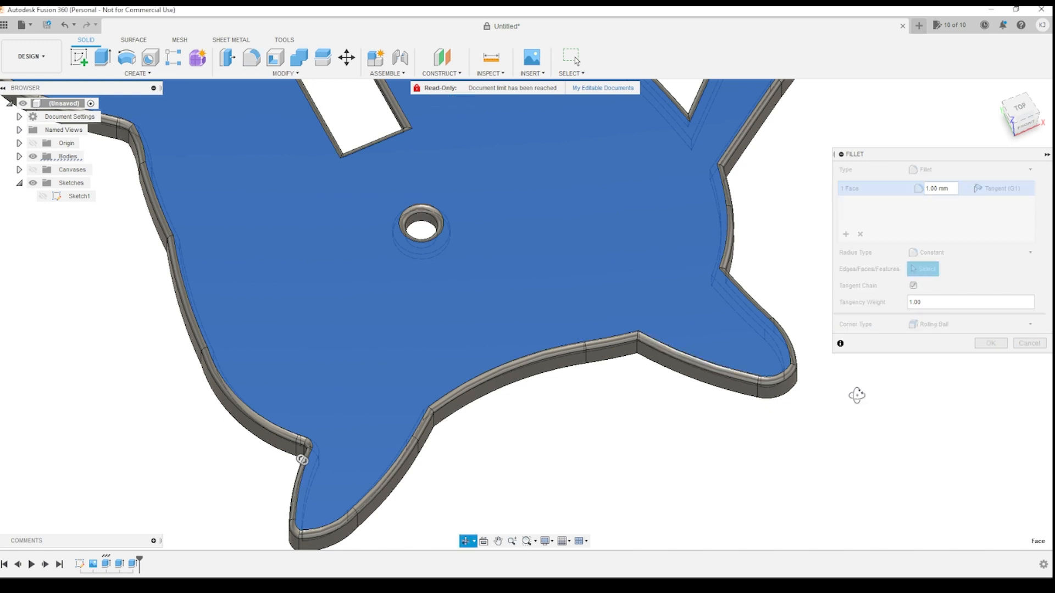
shift+middle_drag(857, 396, 340, 426)
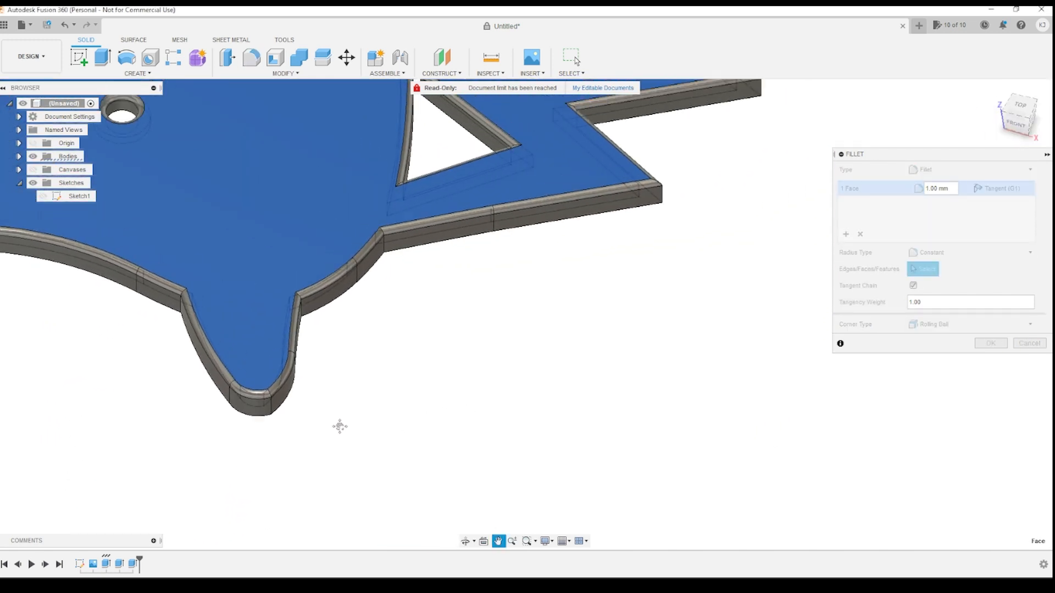
middle_drag(683, 311, 713, 481)
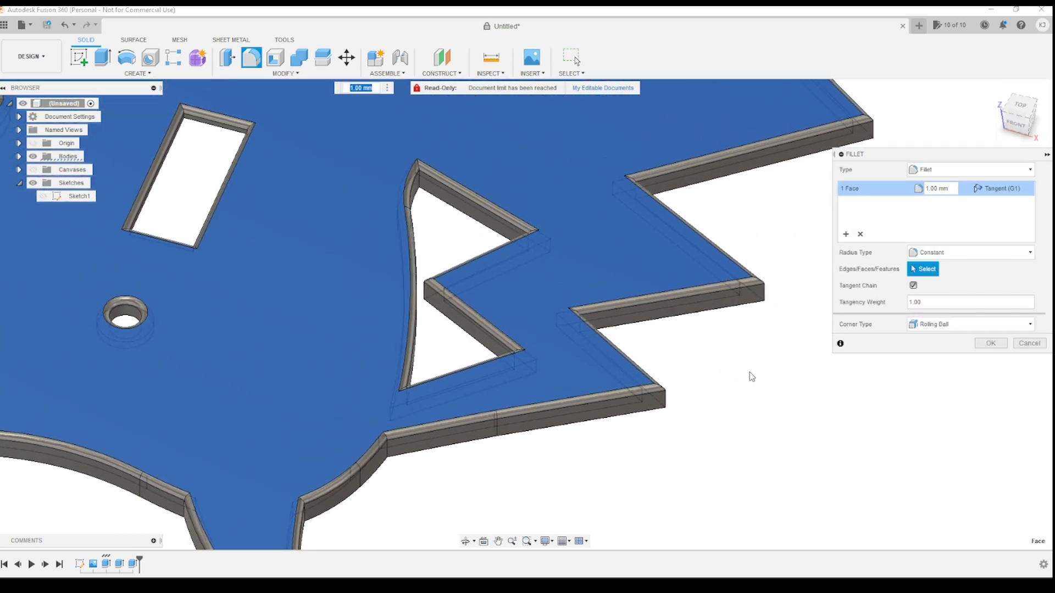
middle_drag(750, 374, 627, 451)
middle_drag(682, 302, 658, 467)
middle_drag(690, 245, 744, 425)
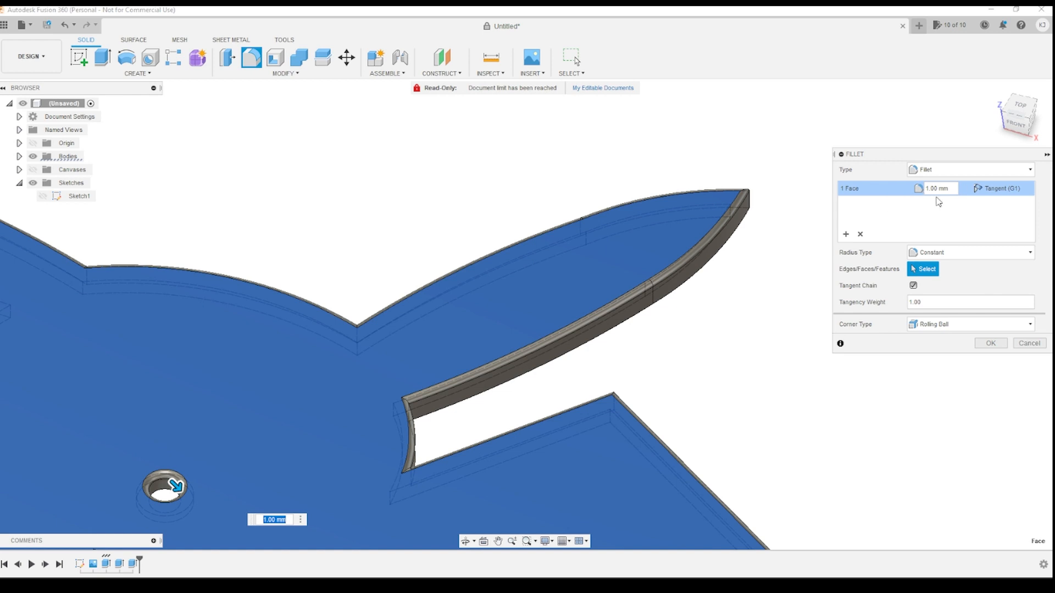
Step: Set the front face fillet radius to 0.5 mm and apply it
click(927, 189)
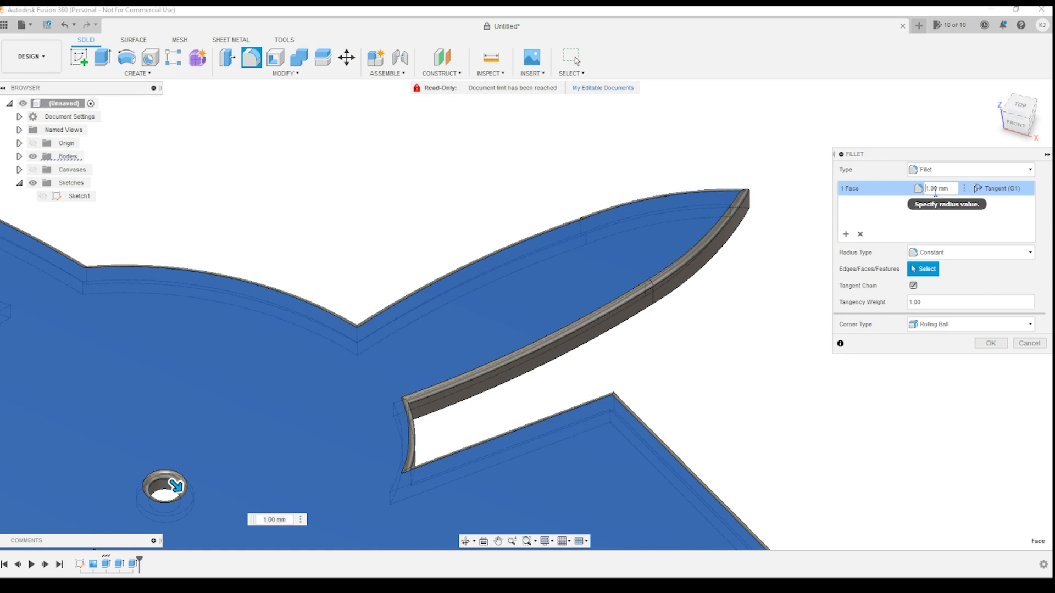
key(Delete)
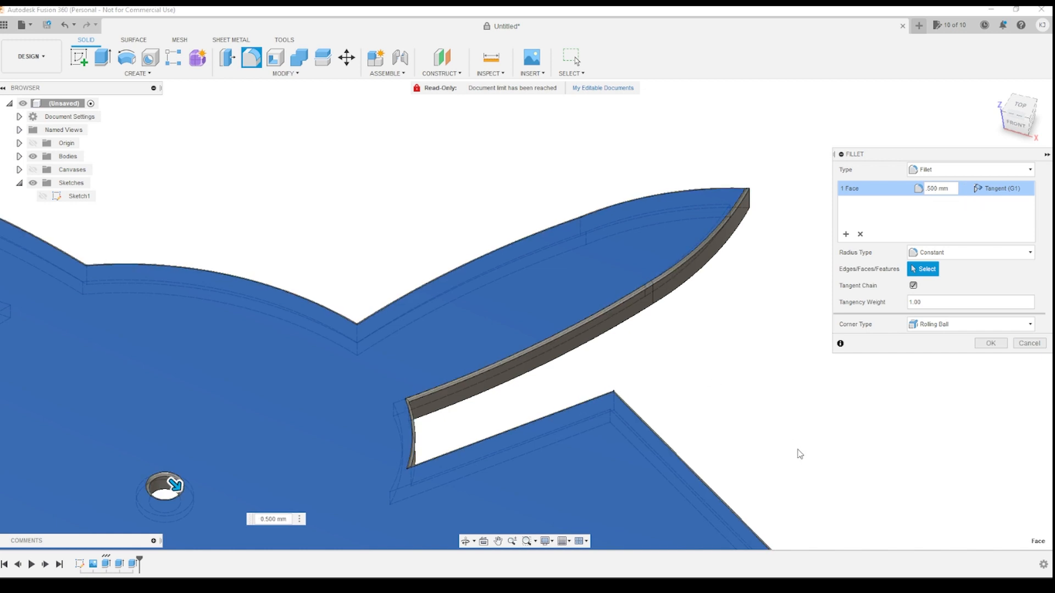
shift+middle_drag(796, 452, 819, 470)
shift+middle_drag(784, 432, 808, 335)
shift+middle_drag(707, 460, 823, 178)
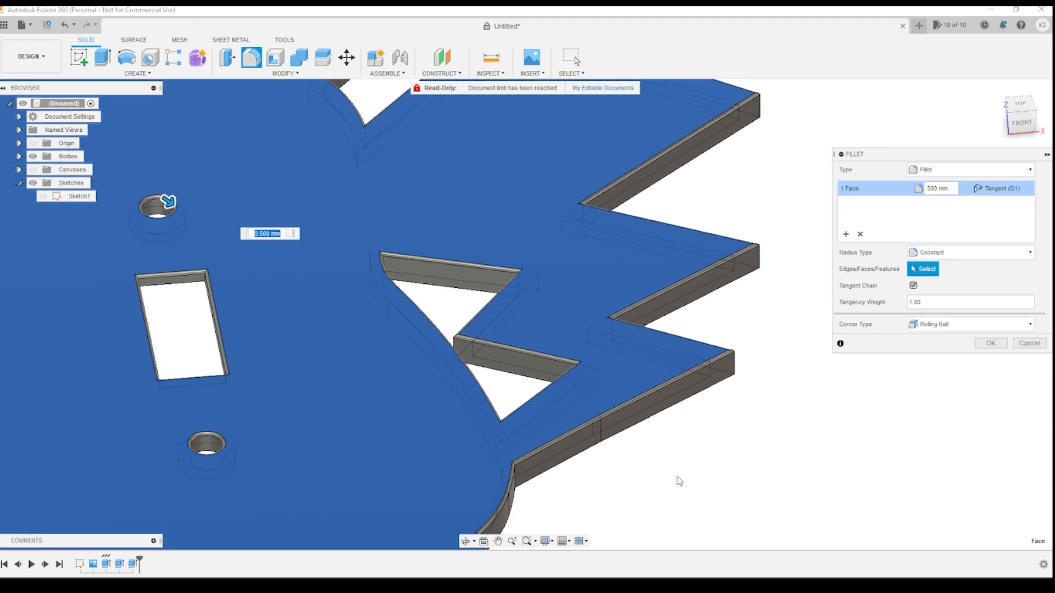
middle_drag(674, 493, 757, 433)
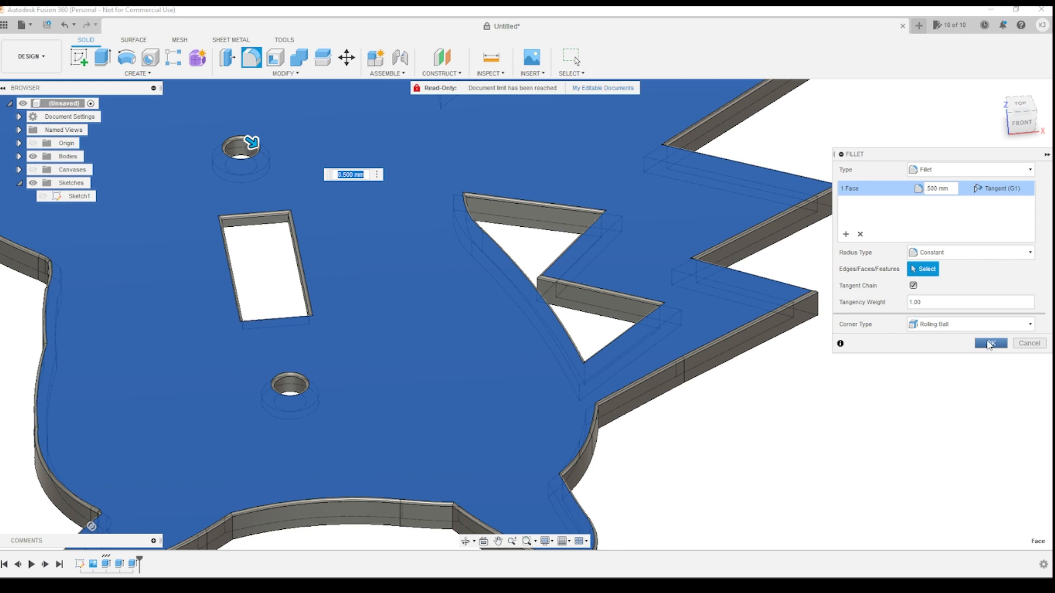
click(989, 344)
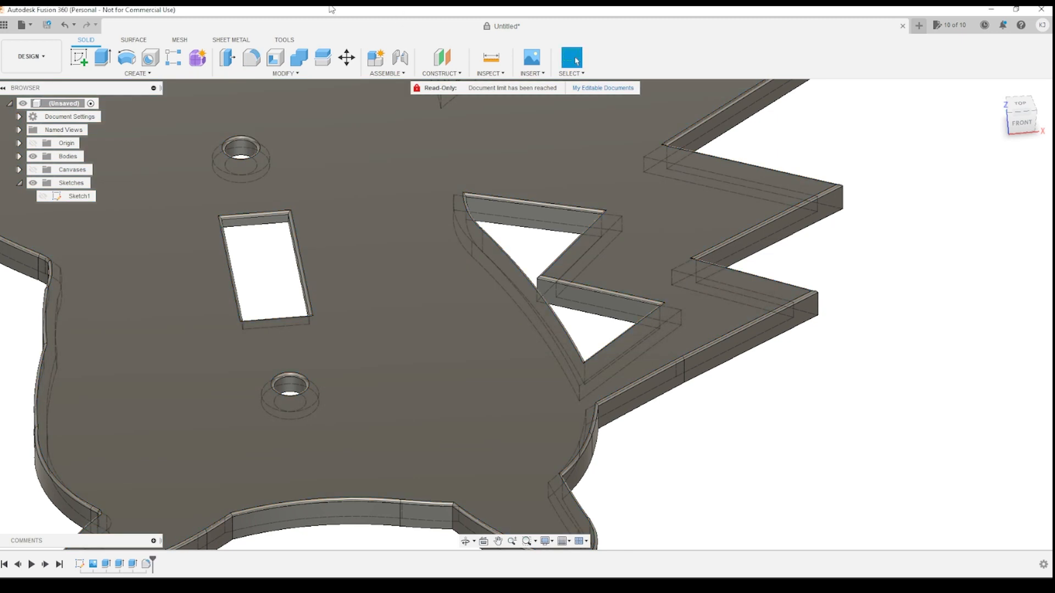
click(251, 57)
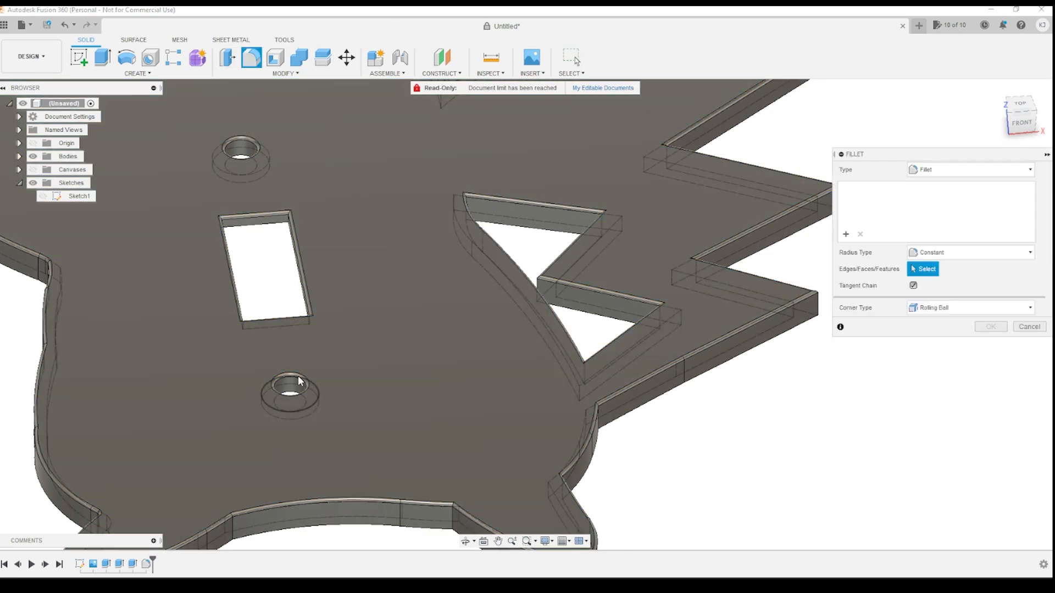
scroll(293, 375, up, 3)
scroll(293, 375, up, 2)
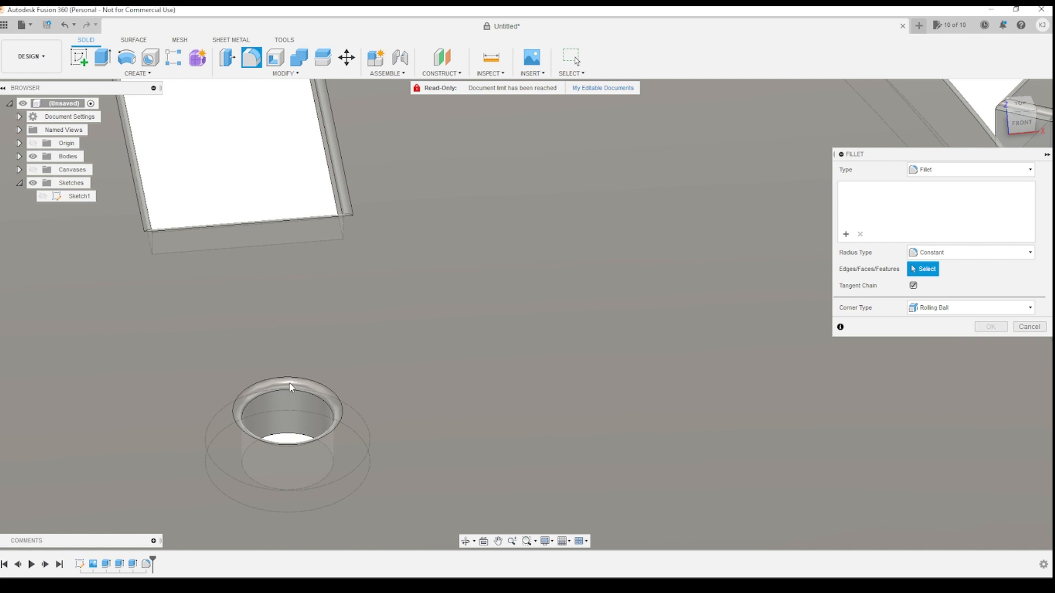
click(279, 383)
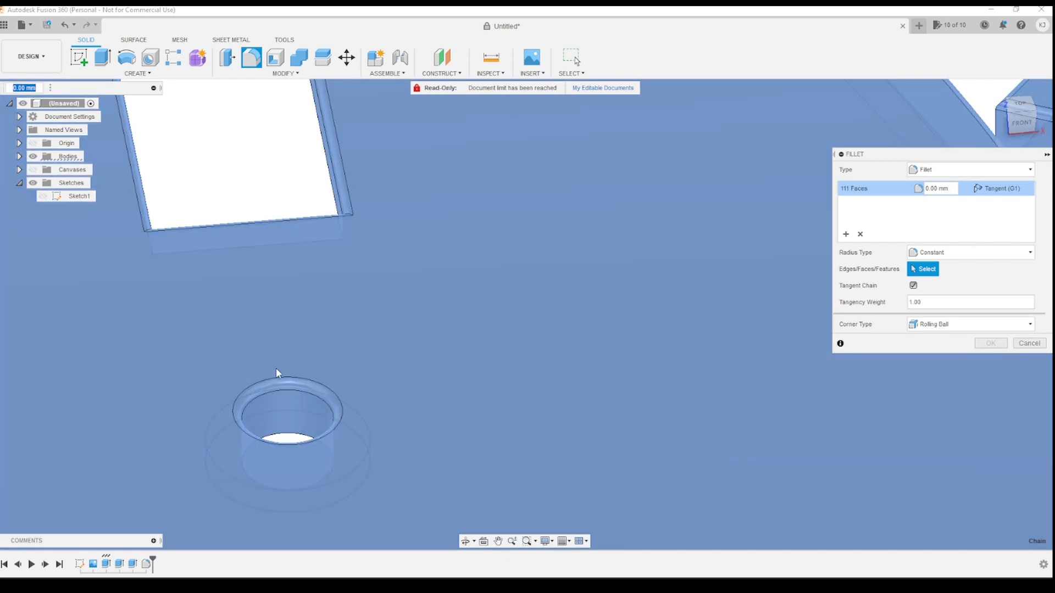
key(Escape)
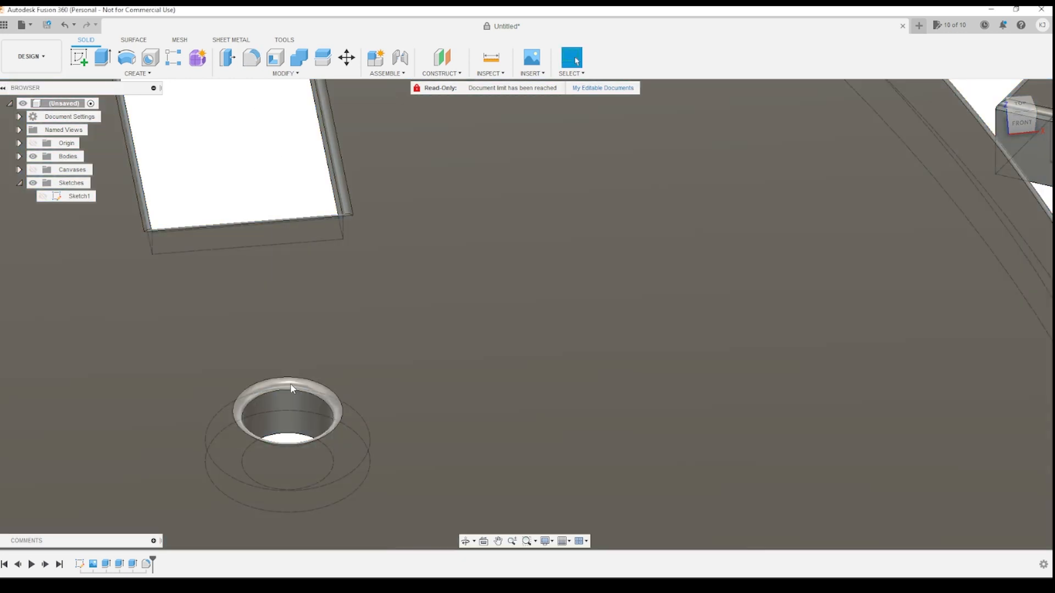
Step: Examine the rounded rims of both screw holes, the switch opening and the plate's whole filleted front face
click(290, 384)
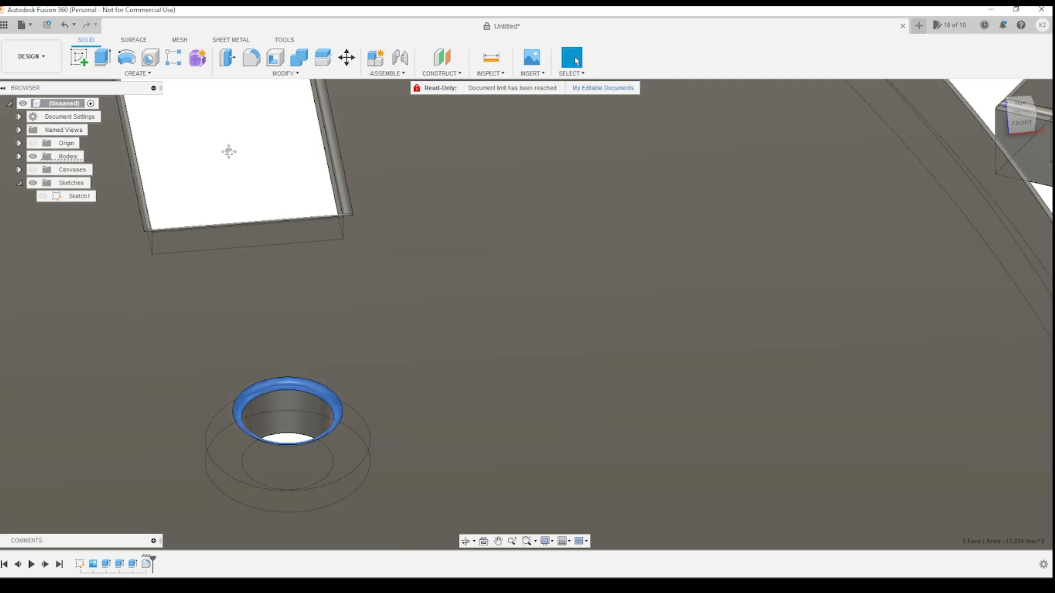
middle_drag(229, 150, 368, 504)
middle_drag(291, 102, 304, 170)
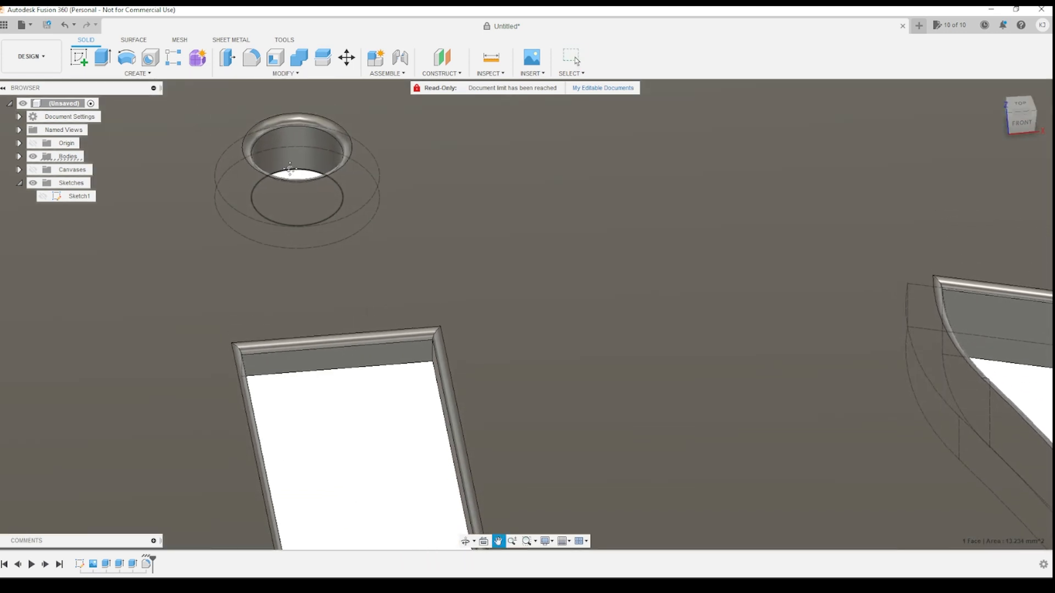
click(258, 130)
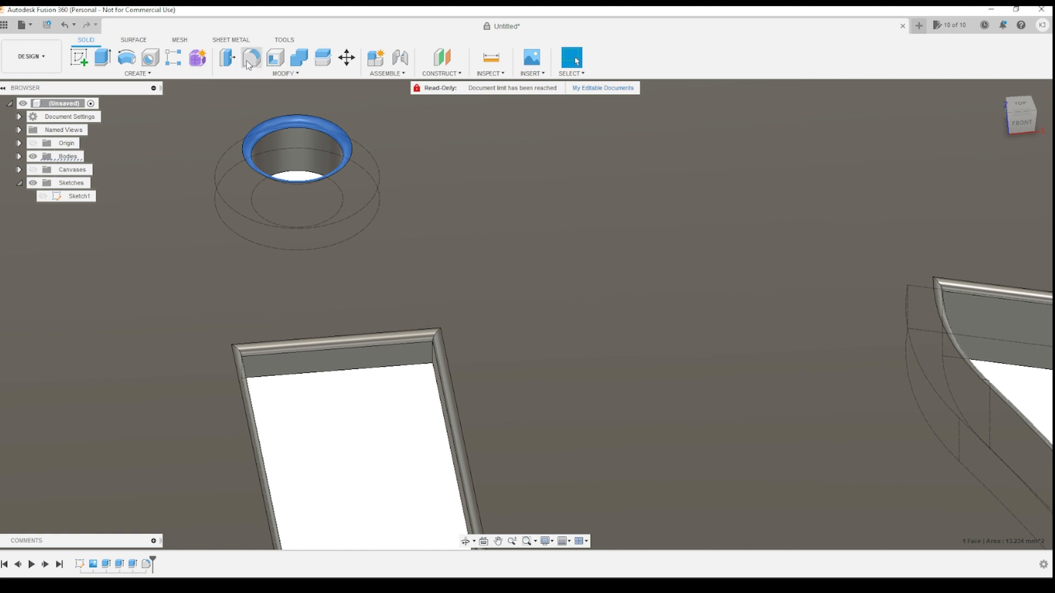
click(250, 58)
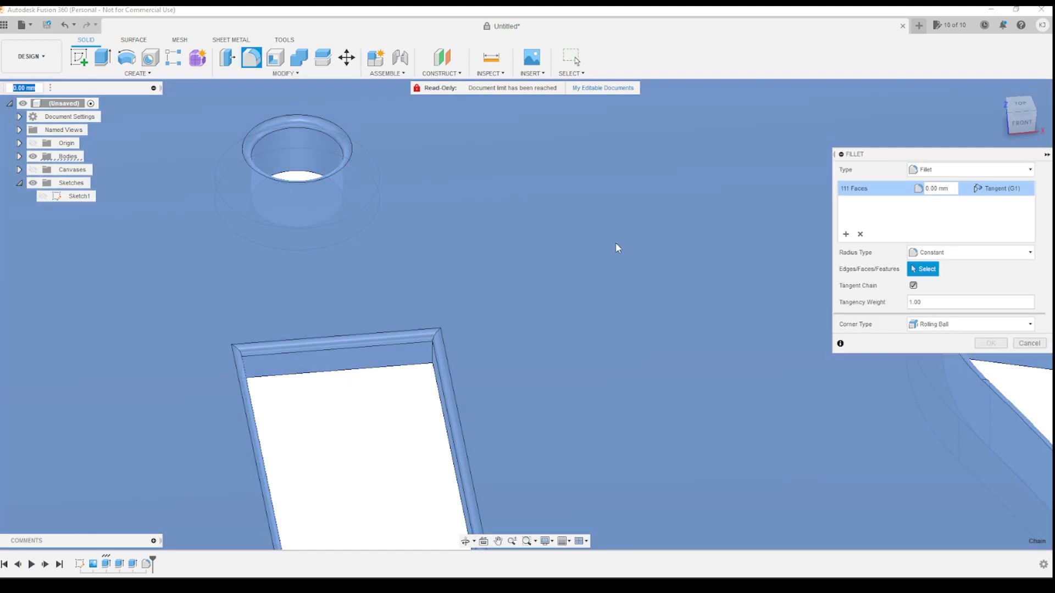
key(Escape)
scroll(701, 364, down, 5)
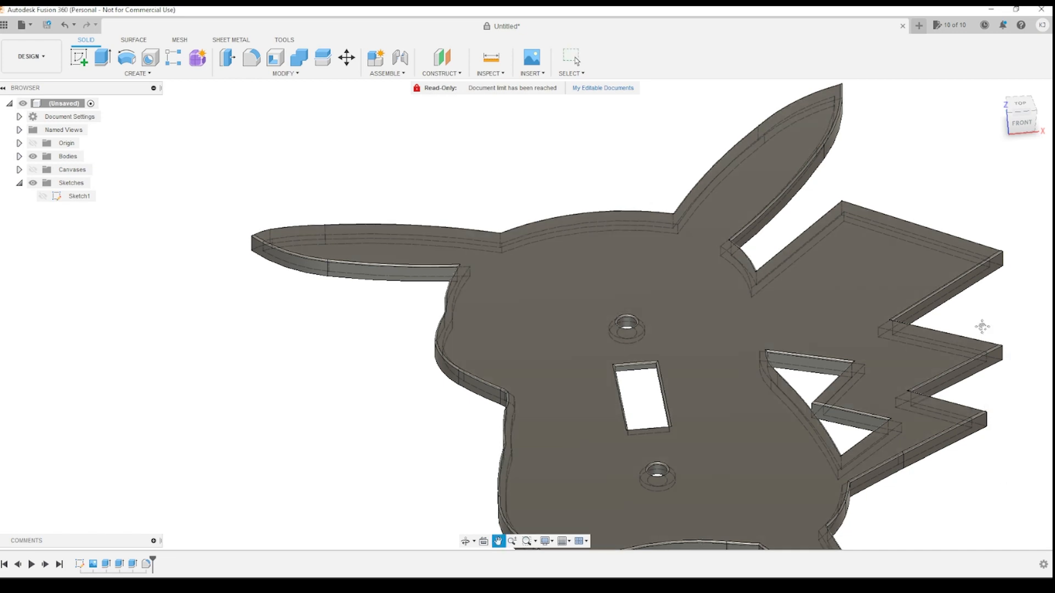
middle_drag(981, 325, 851, 210)
shift+middle_drag(890, 504, 848, 490)
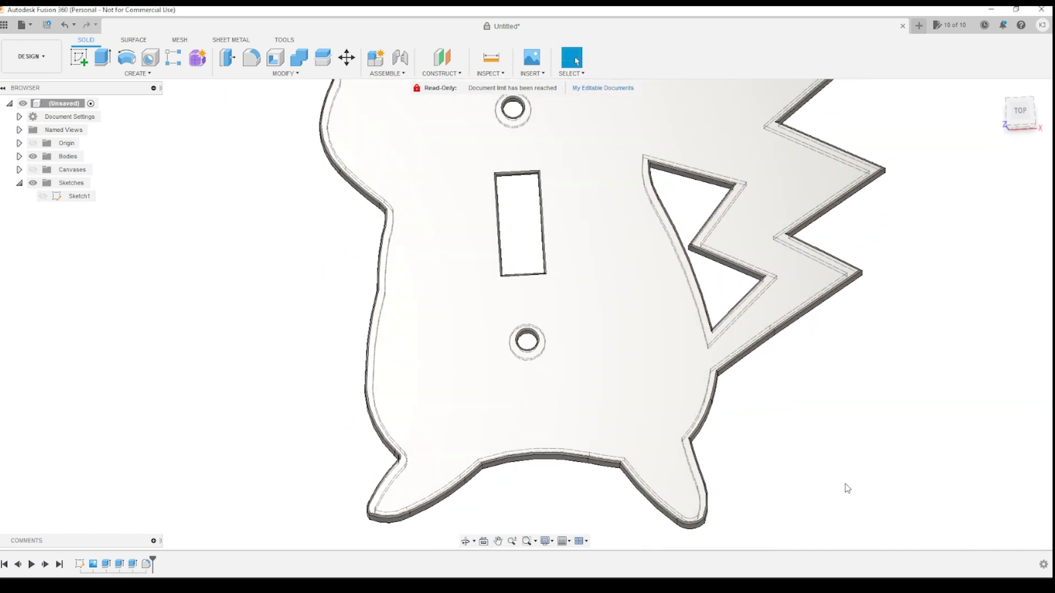
scroll(836, 451, down, 4)
middle_drag(855, 433, 570, 461)
Step: Send the Pikachu plate body to Ultimaker Cura for 3D printing, with millimetre units and high mesh refinement
click(23, 25)
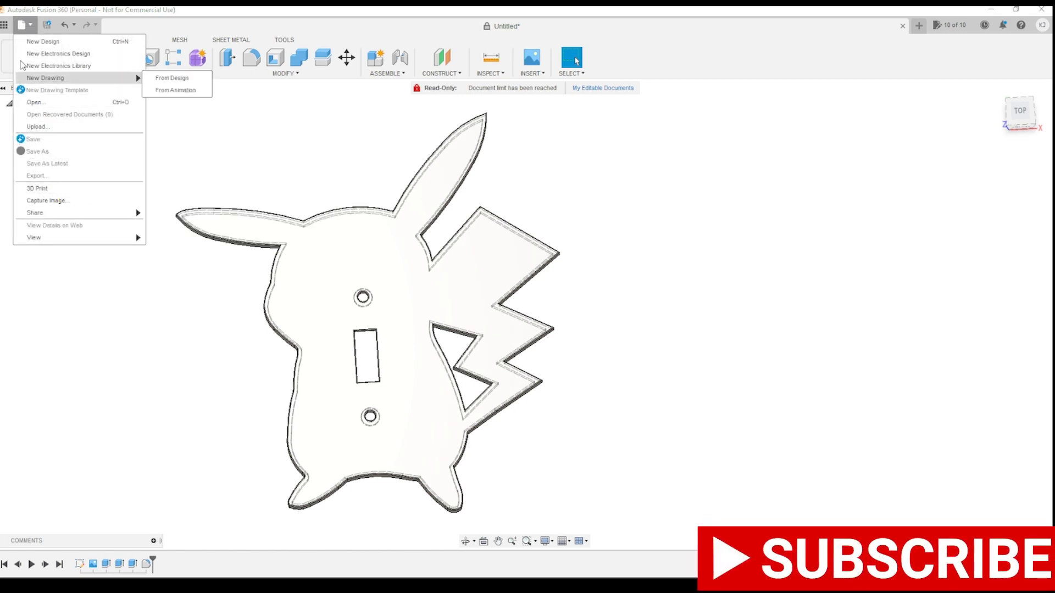
click(53, 190)
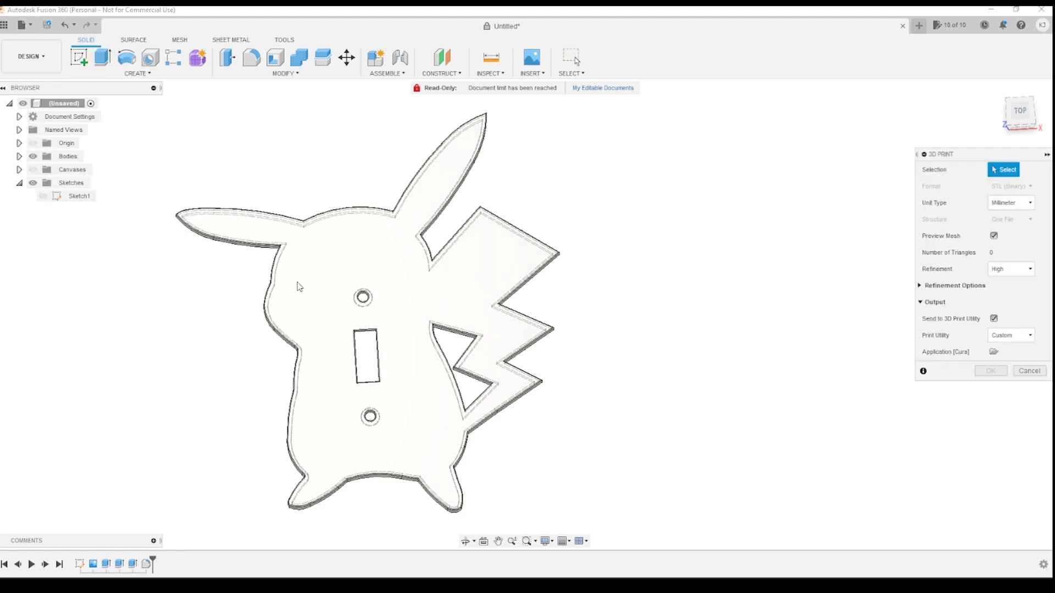
click(385, 244)
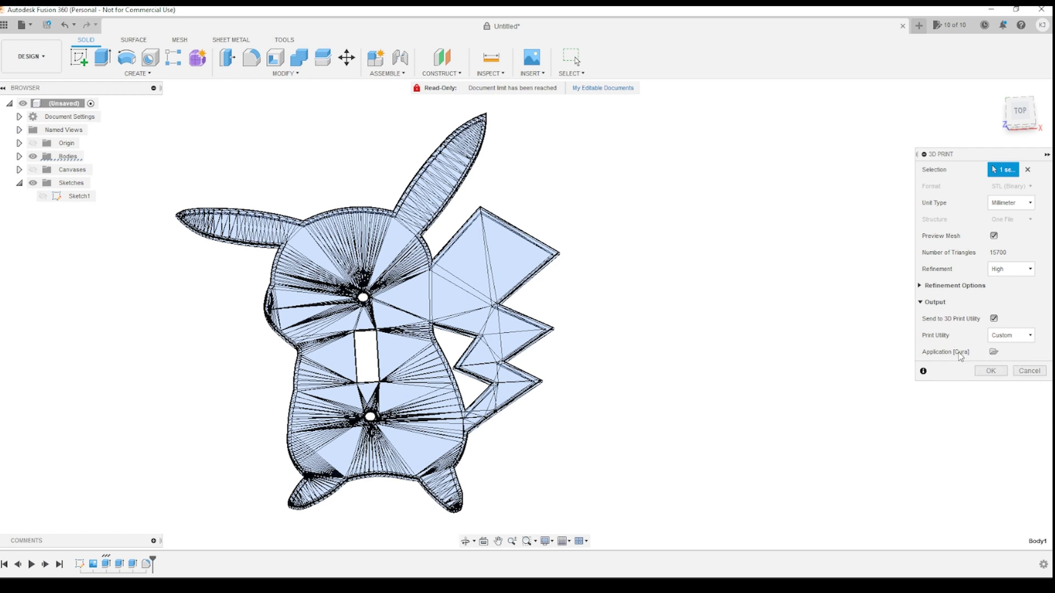
click(996, 372)
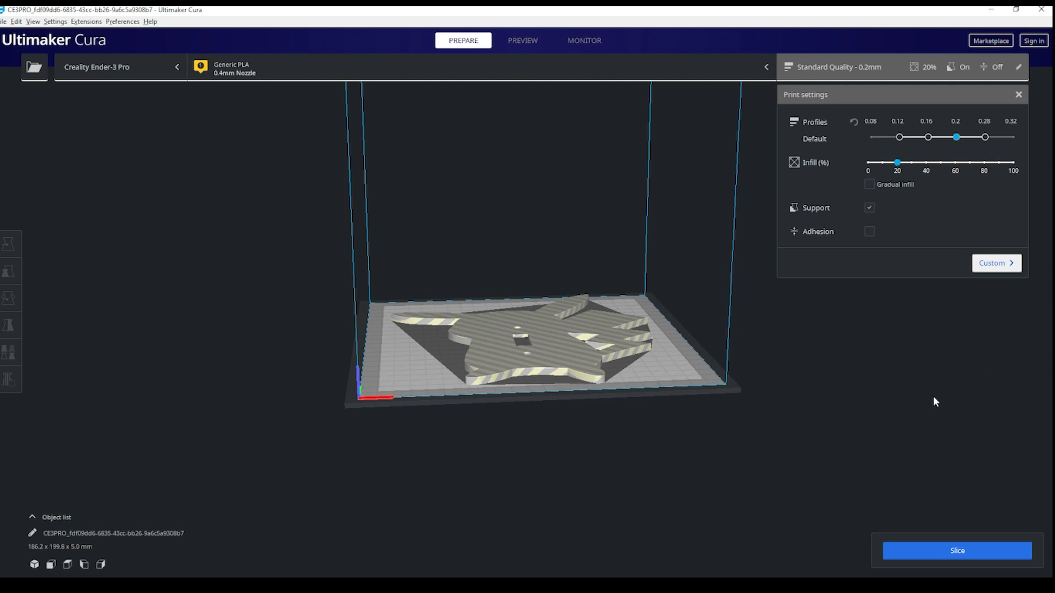
Step: Rotate the Pikachu plate slightly clockwise on the print bed and shift it along Y to 2.4251 mm
right_drag(933, 401, 809, 435)
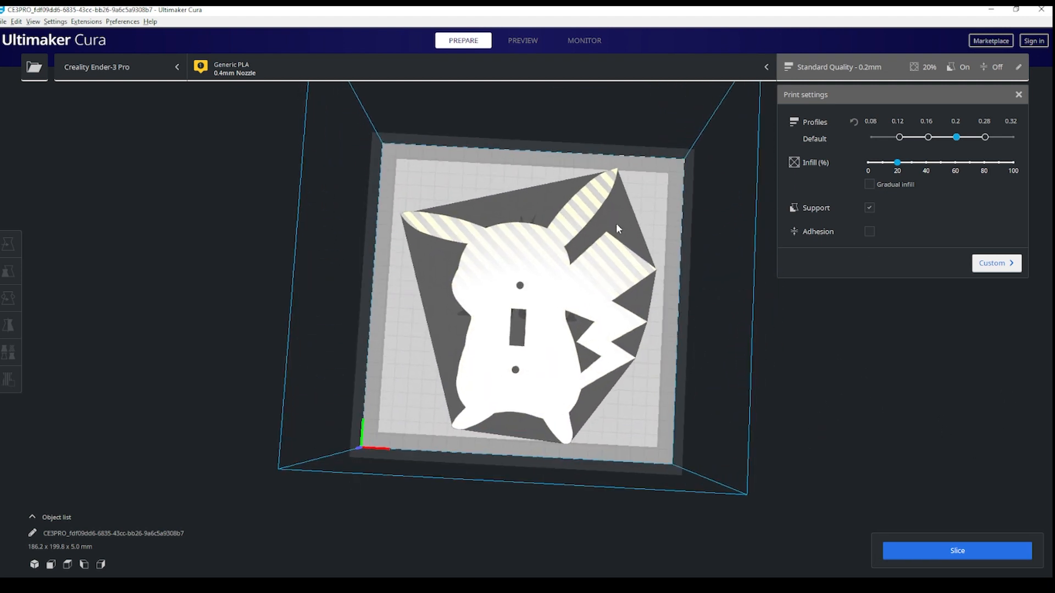
click(606, 190)
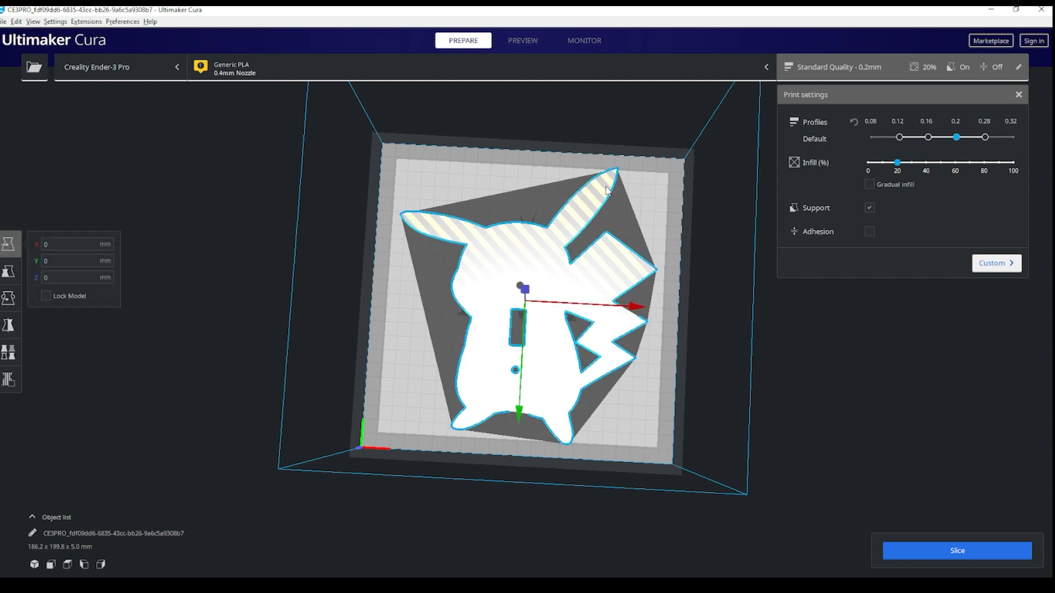
click(11, 298)
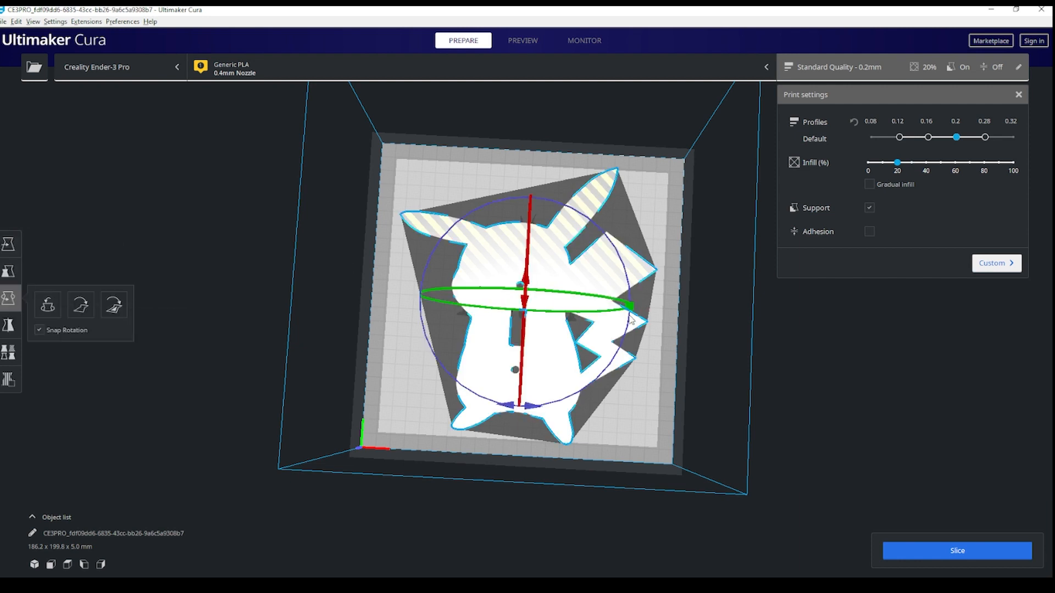
drag(509, 408, 484, 428)
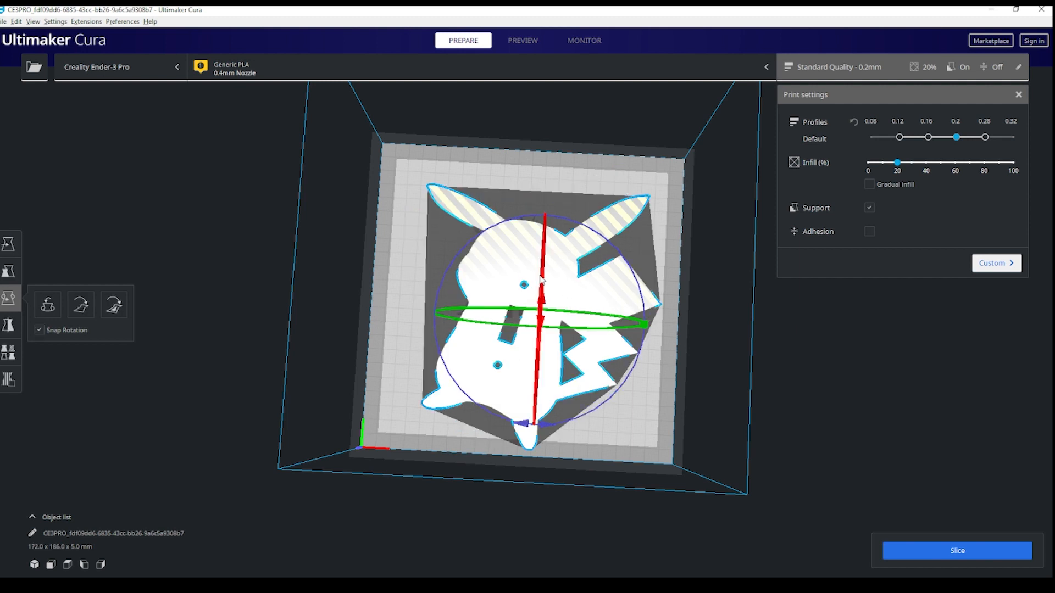
click(9, 244)
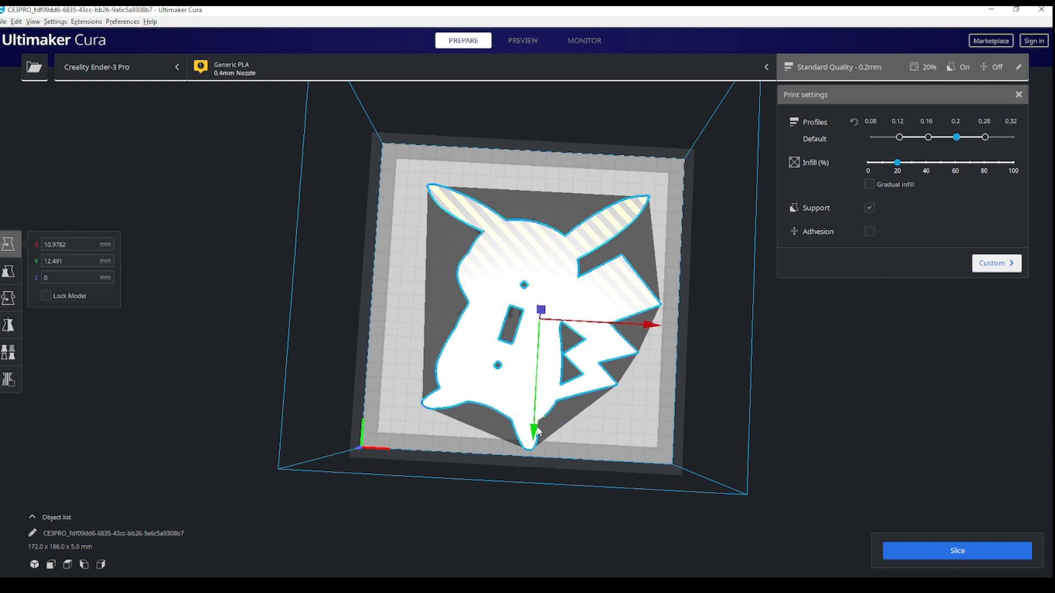
drag(533, 431, 539, 422)
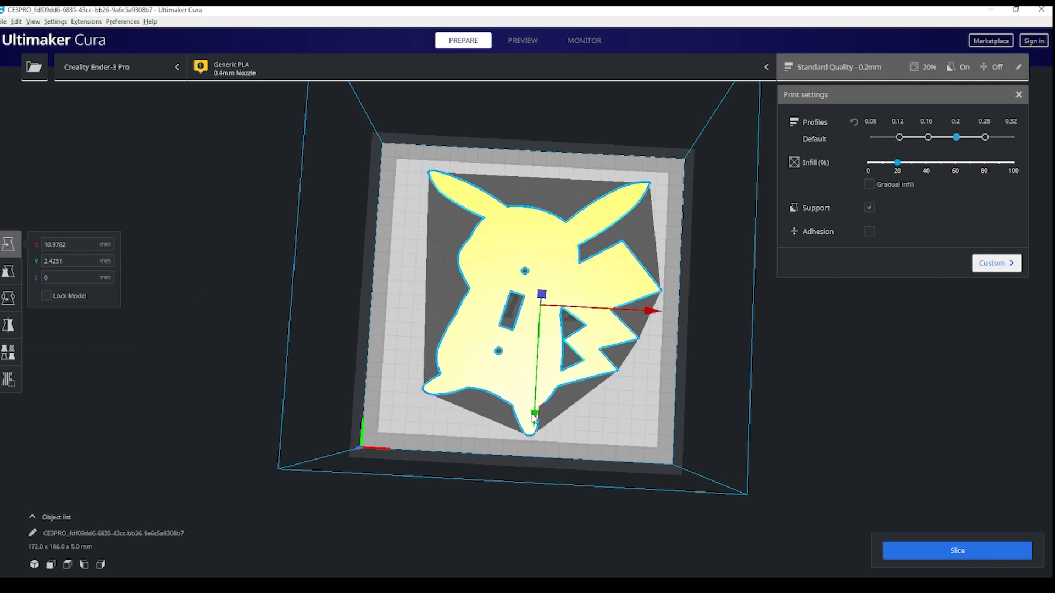
Step: Examine the plate's hollow underside from below the bed and its front face from above
scroll(613, 441, up, 3)
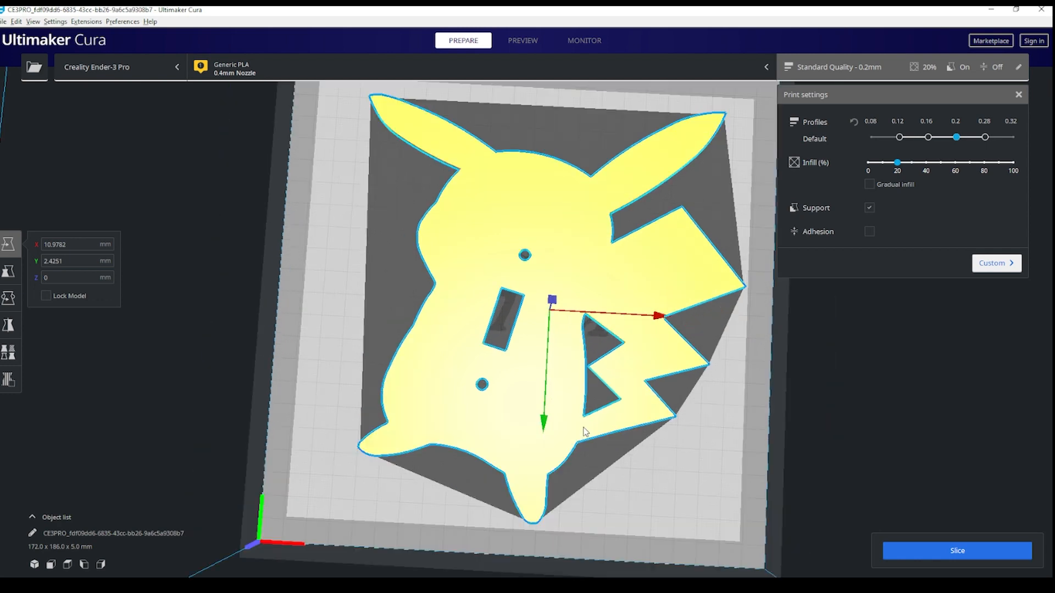
mouse_move(675, 498)
right_down()
mouse_move(685, 474)
mouse_move(721, 460)
mouse_move(738, 426)
mouse_move(813, 394)
mouse_move(757, 446)
mouse_move(730, 426)
mouse_move(719, 320)
mouse_move(509, 303)
right_up()
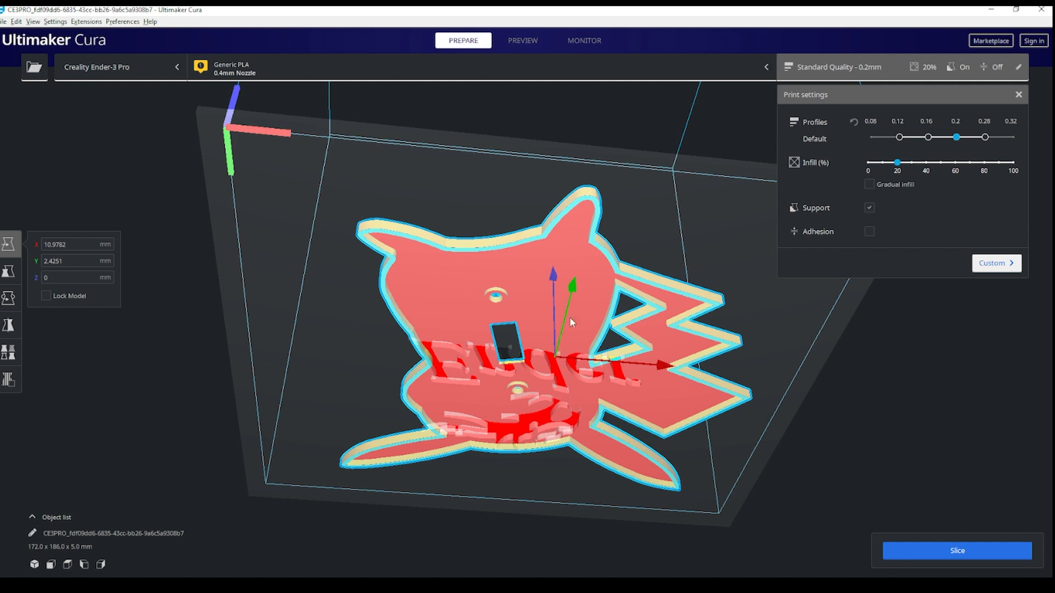
right_drag(694, 141, 670, 346)
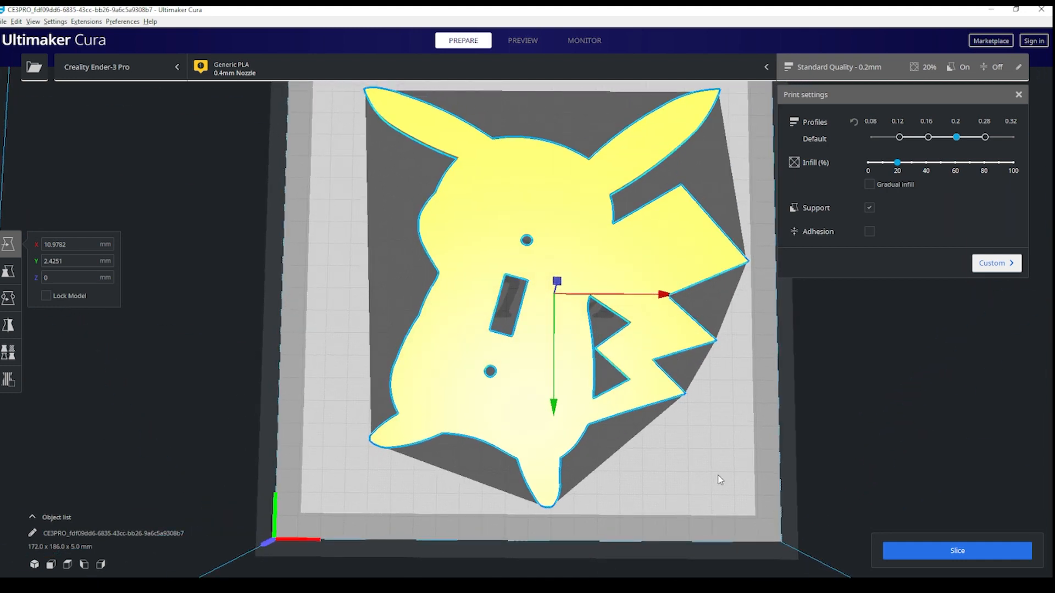
right_drag(824, 464, 750, 240)
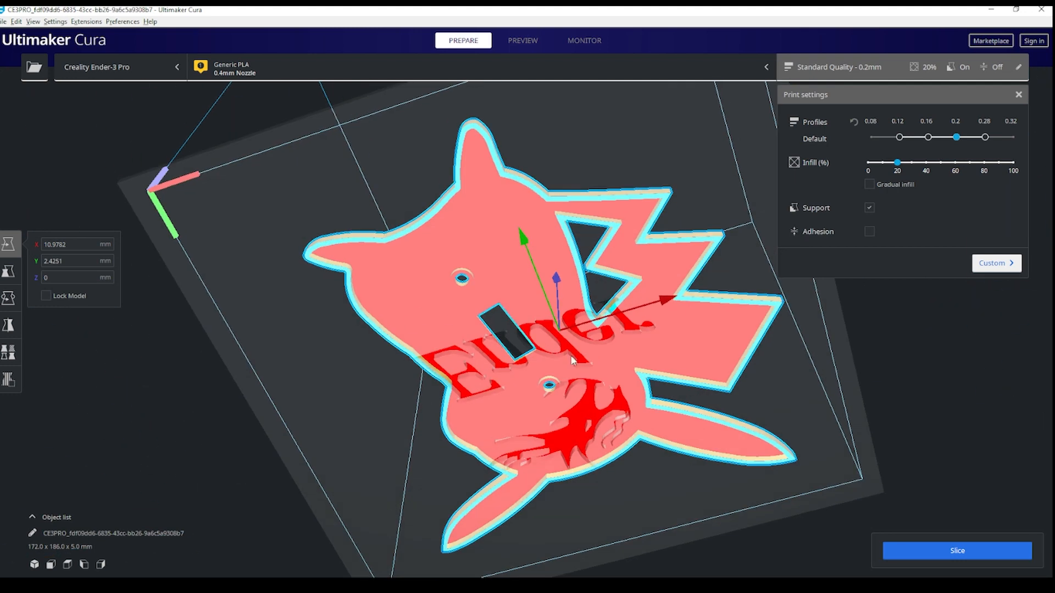
right_drag(918, 371, 939, 526)
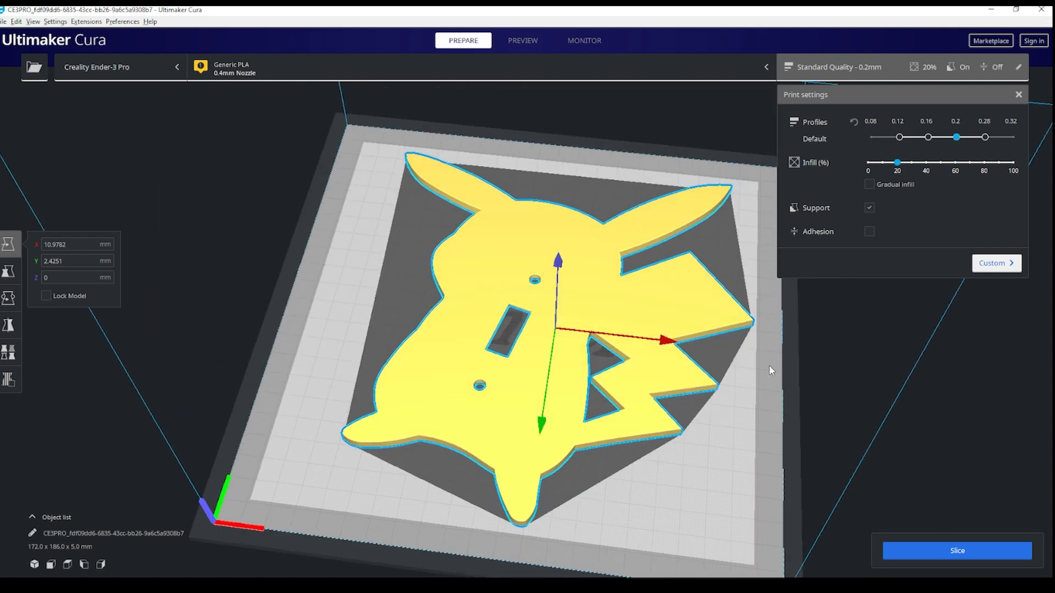
right_drag(770, 367, 790, 394)
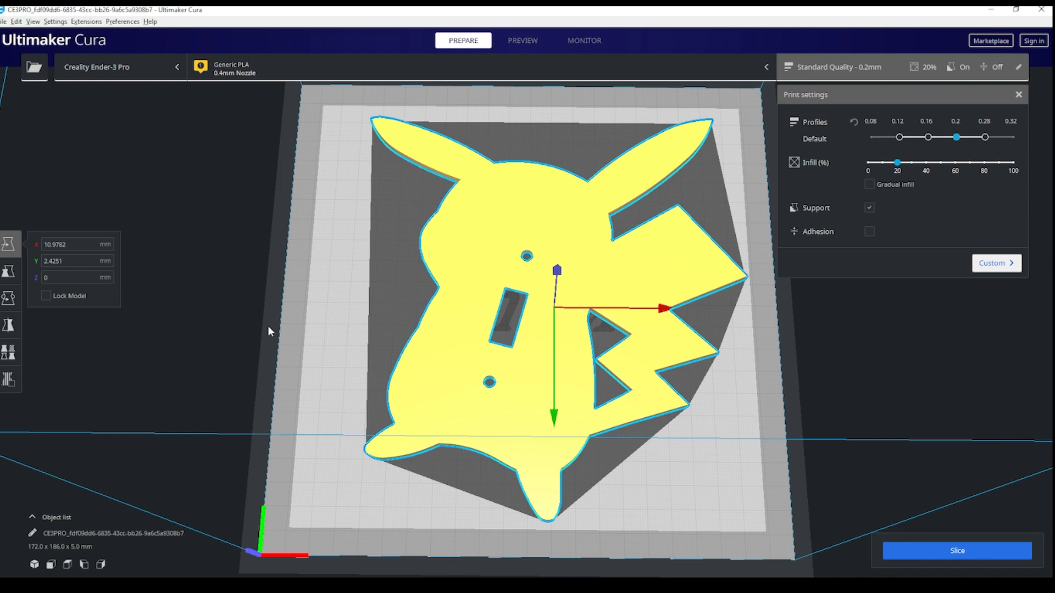
Step: Flip the Pikachu plate 180° about the X axis, turning its hollow back upward and its front face down
click(8, 298)
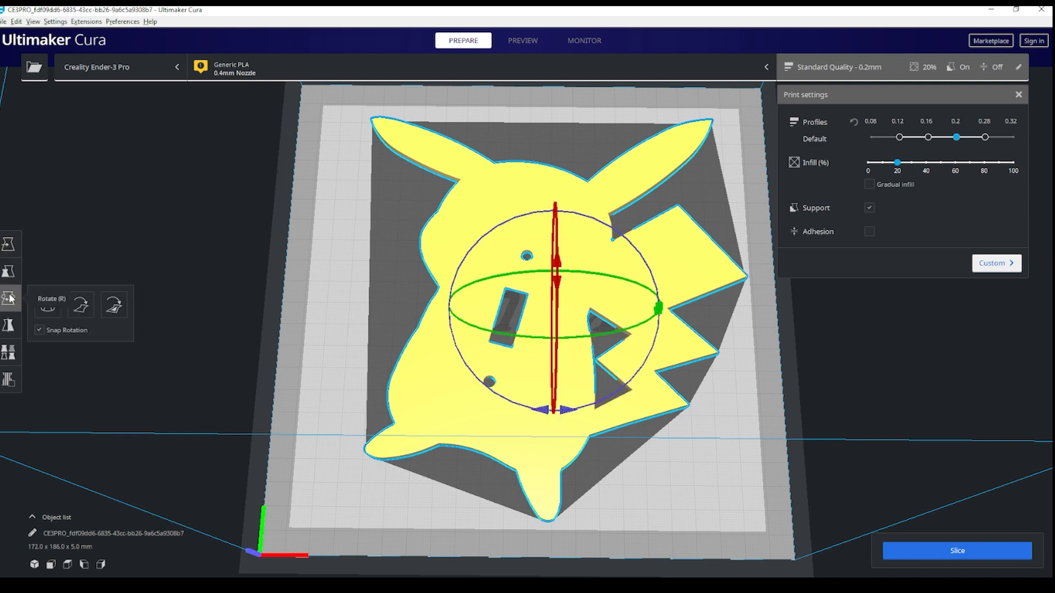
drag(562, 288, 559, 283)
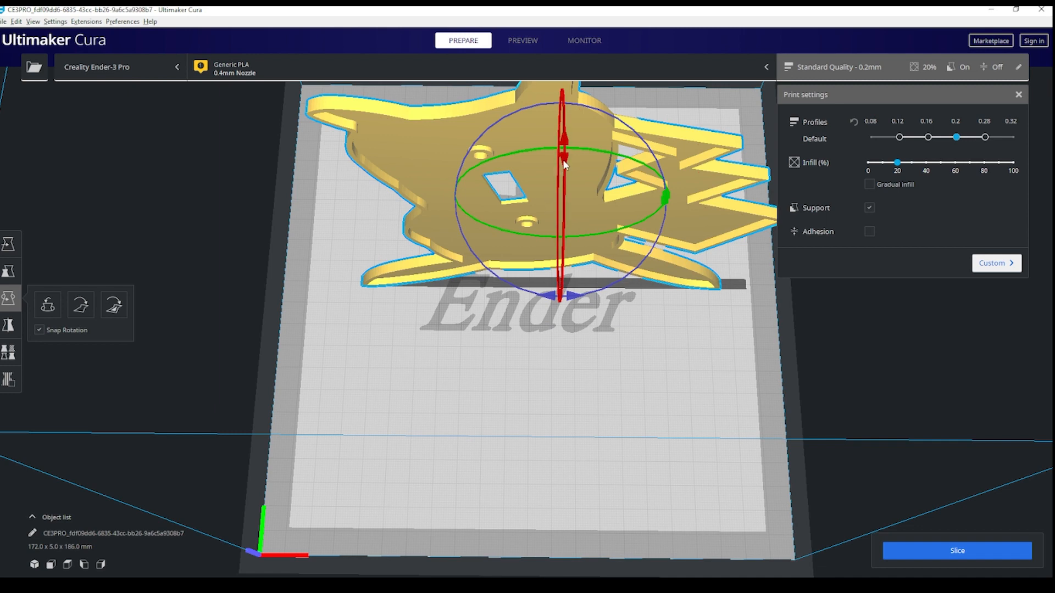
drag(564, 163, 604, 247)
middle_drag(870, 415, 898, 488)
Step: Move the flipped plate back over the bed to X 0.4412 mm and Y 10.1909 mm
click(20, 248)
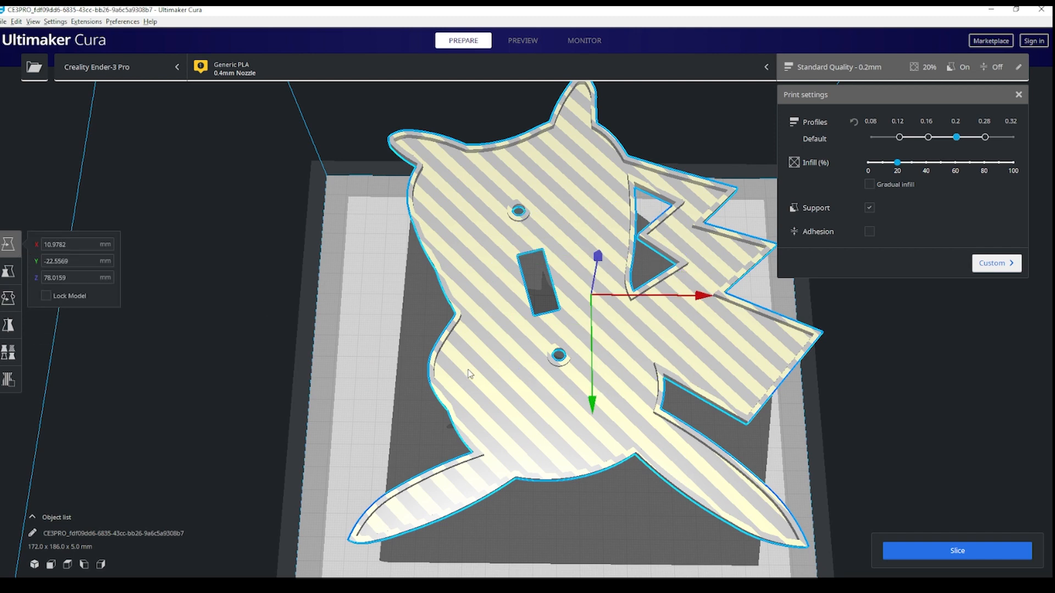
scroll(573, 424, up, 5)
scroll(621, 431, down, 6)
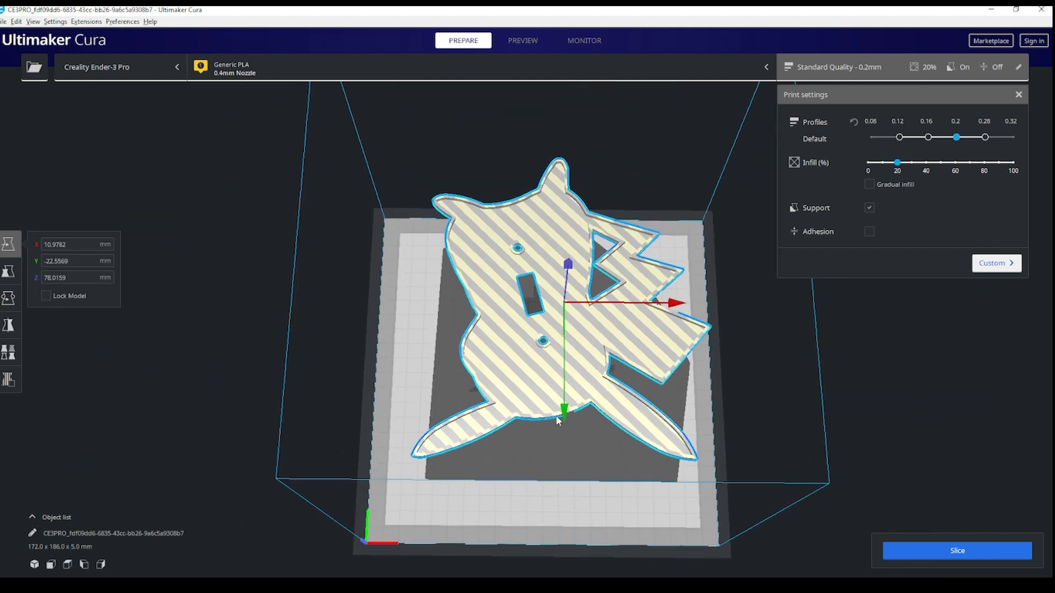
drag(566, 419, 555, 465)
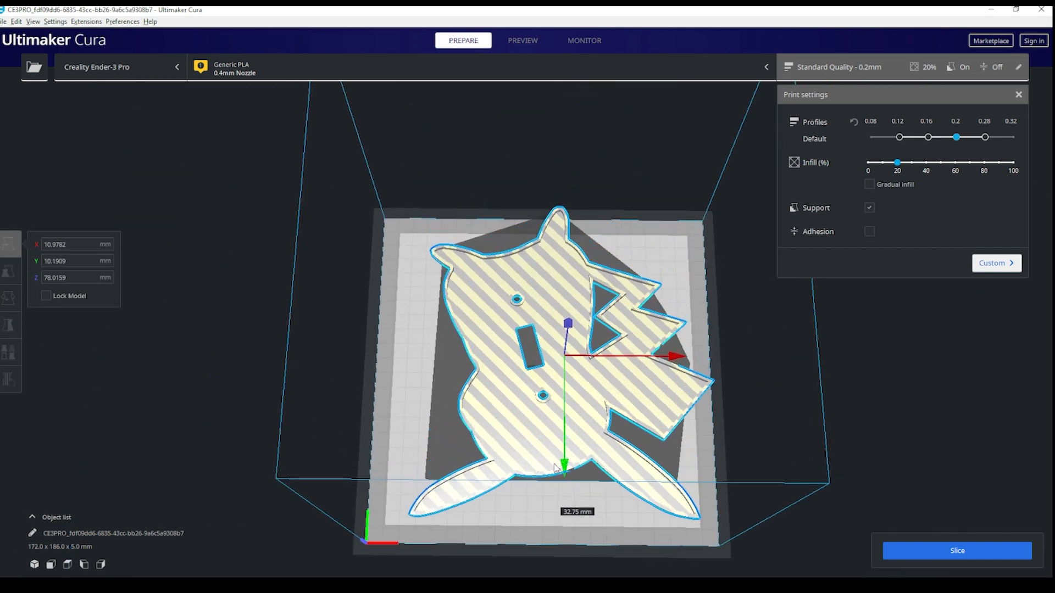
drag(676, 358, 658, 358)
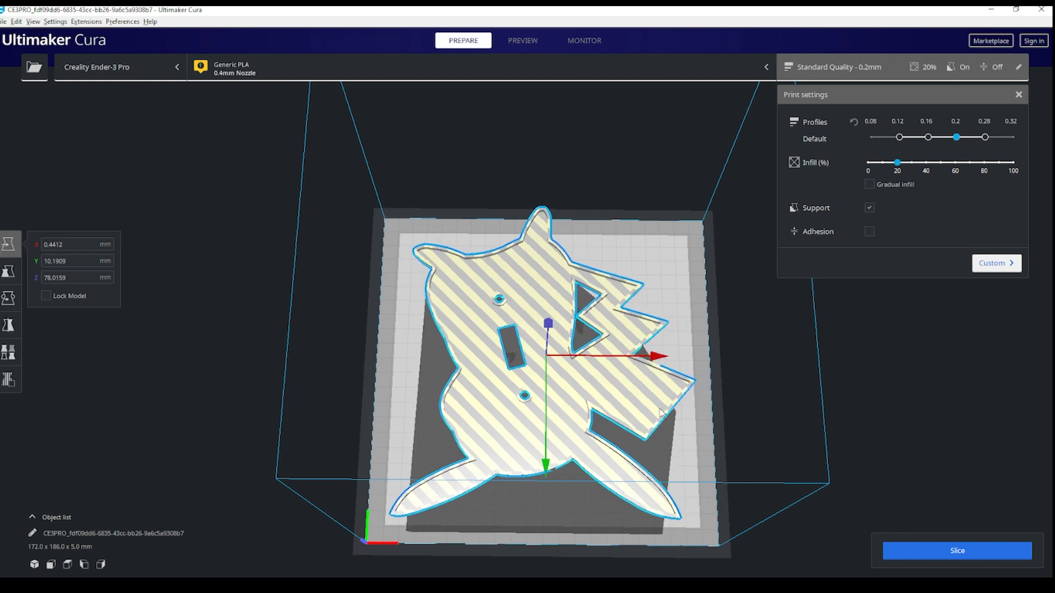
Step: Rotate the flipped plate about the vertical axis until the ears point to the rear of the bed
click(10, 298)
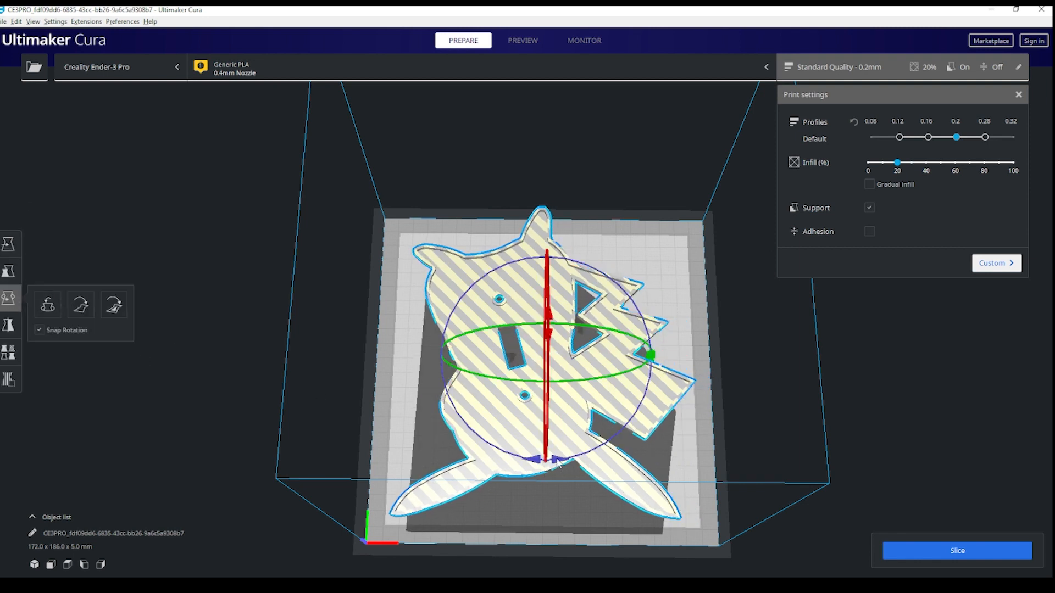
drag(559, 467, 598, 452)
drag(561, 501, 312, 486)
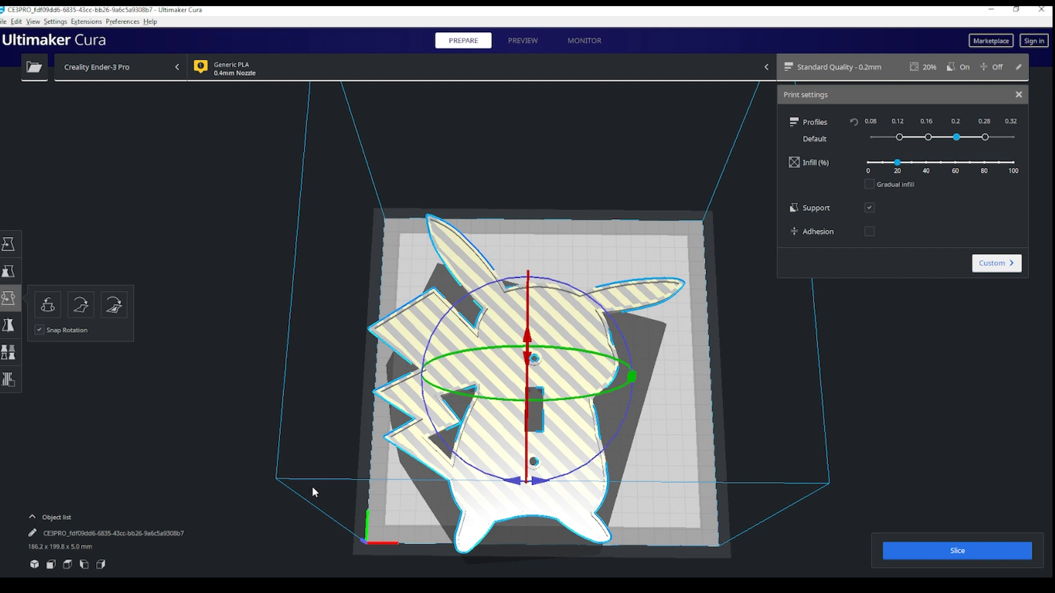
Step: Reposition the upright Pikachu plate on the bed at X 5.818 mm and Y -5.5746 mm
click(8, 244)
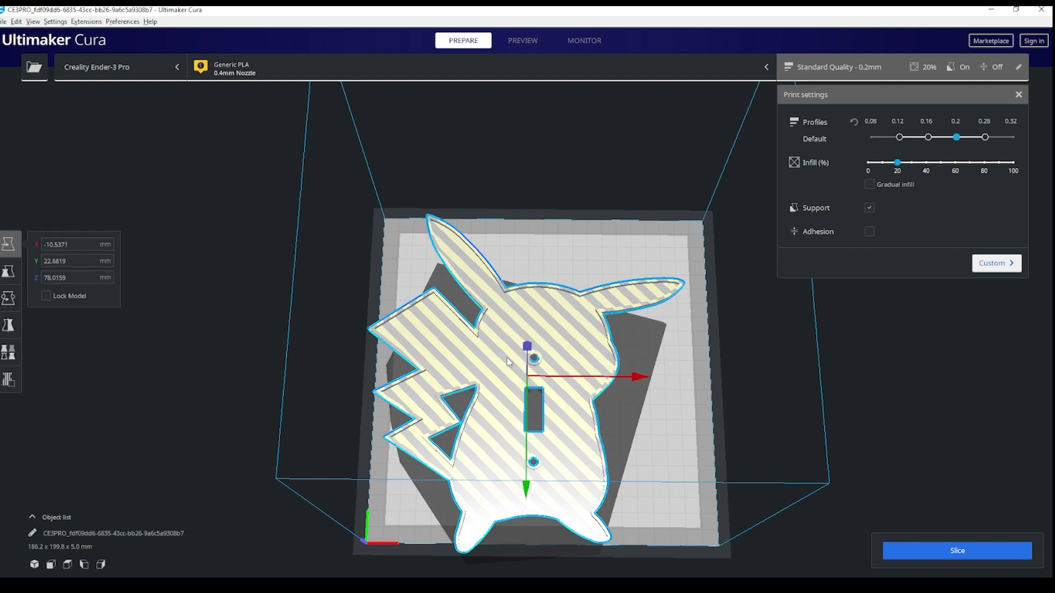
drag(527, 486, 659, 385)
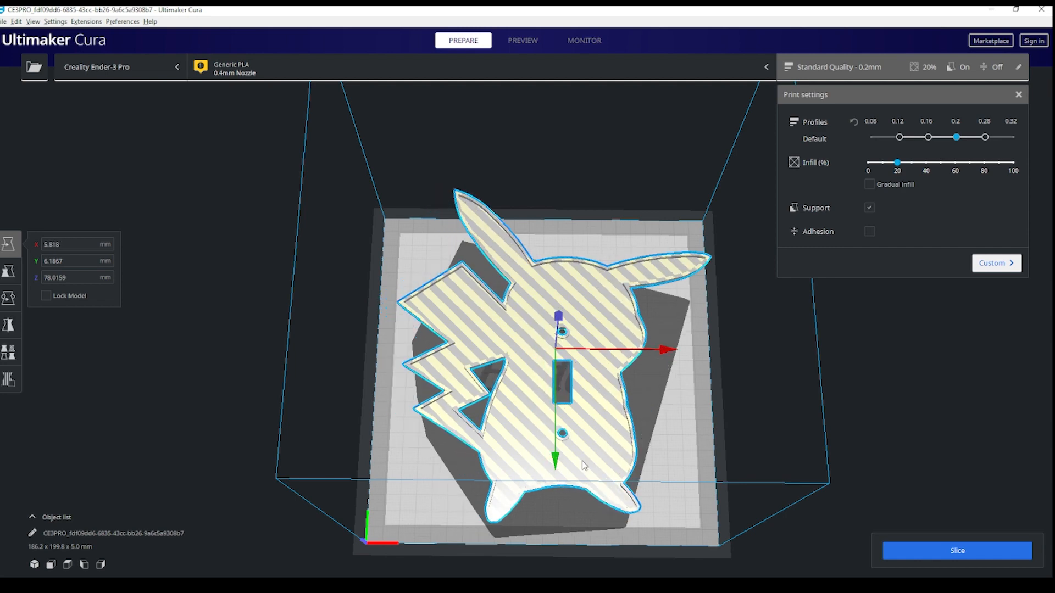
drag(555, 464, 556, 448)
Step: Rotate the Pikachu plate about the vertical axis so both ears spread evenly toward the rear of the bed
scroll(691, 402, up, 3)
scroll(697, 408, down, 5)
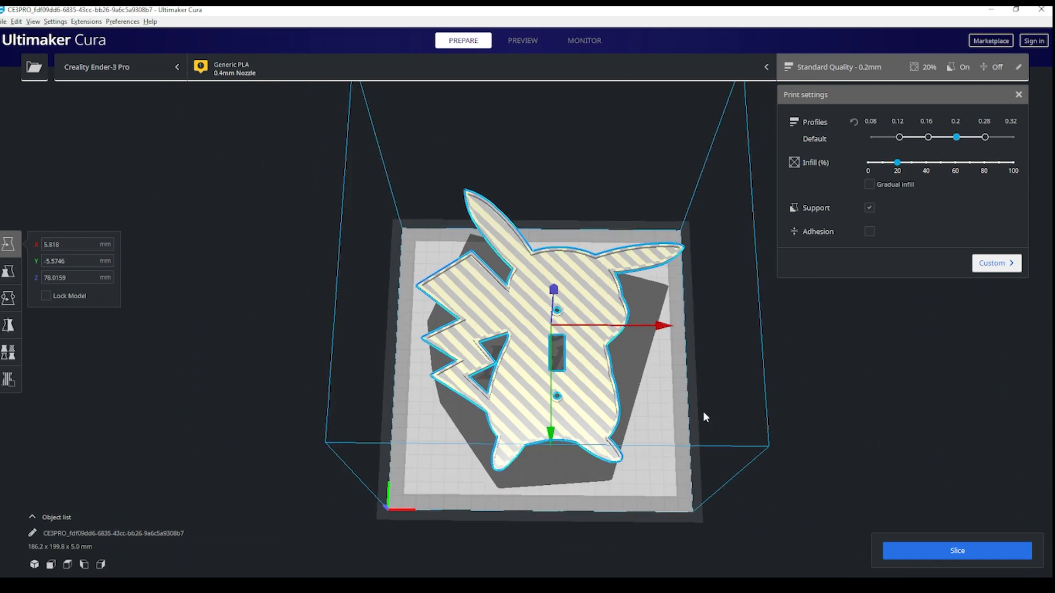
middle_drag(731, 486, 752, 443)
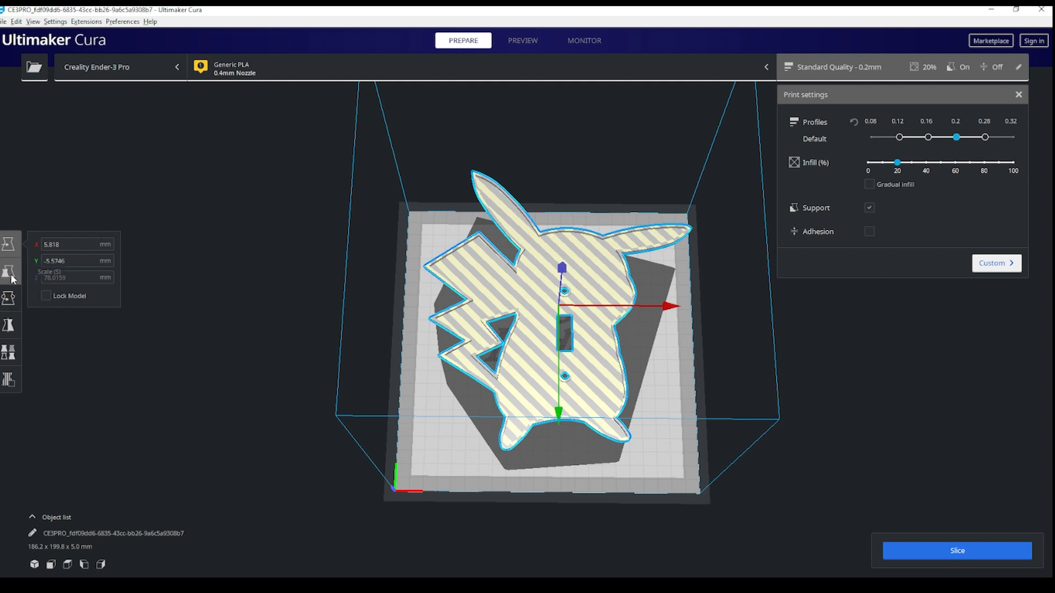
click(9, 297)
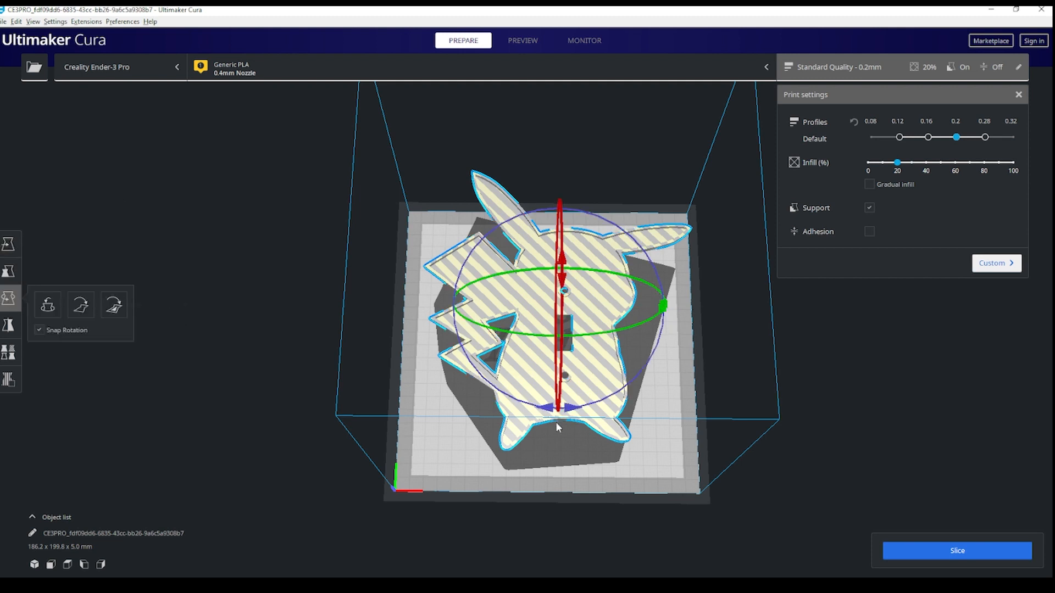
drag(549, 414, 626, 443)
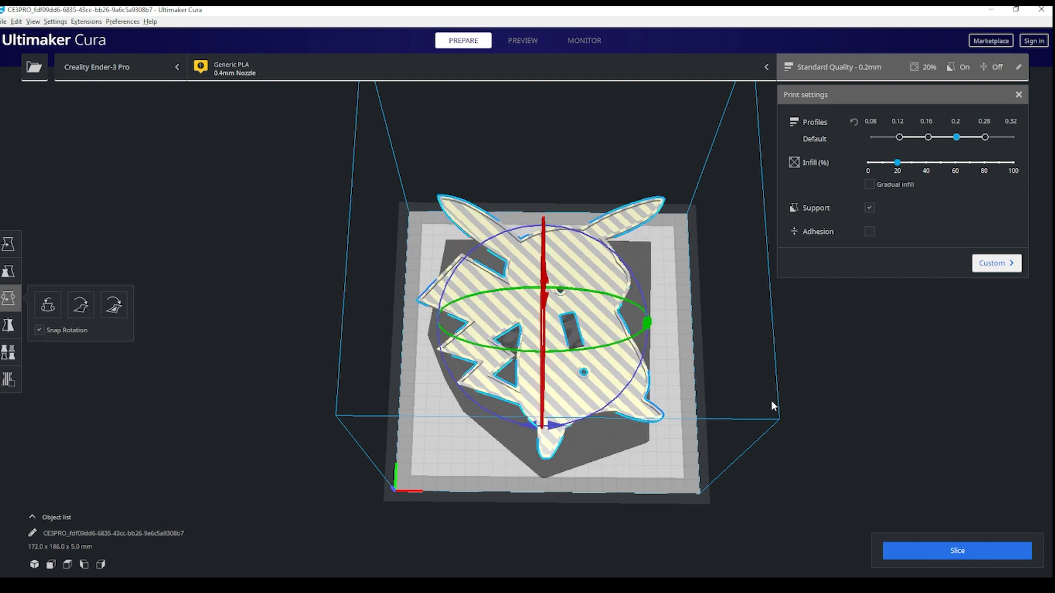
Step: Lower the floating plate onto the build plate at Z 0 mm and shift it to Y 1.5193 mm
right_drag(466, 499, 751, 411)
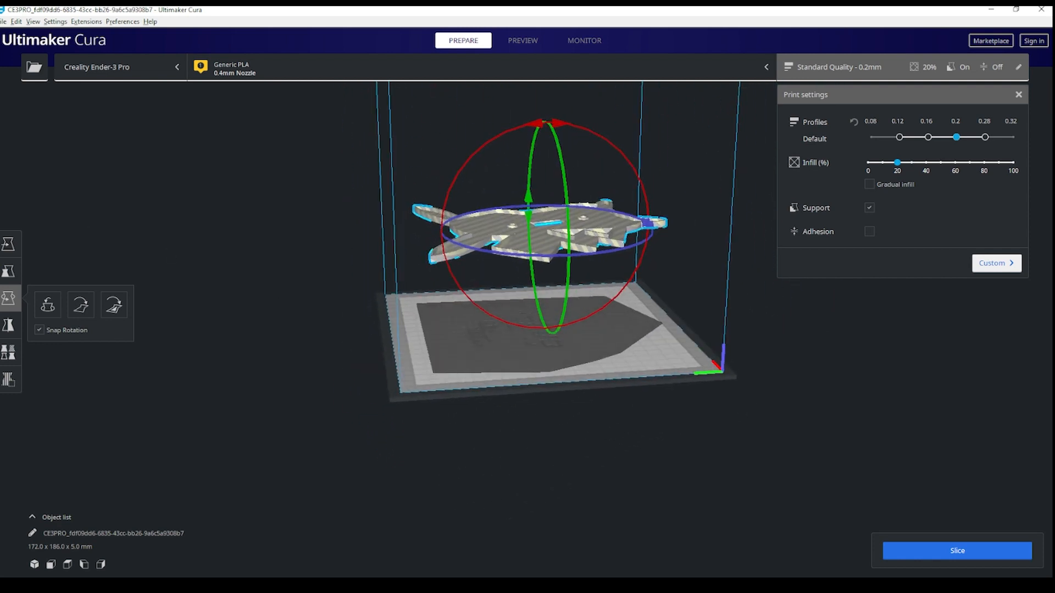
click(9, 243)
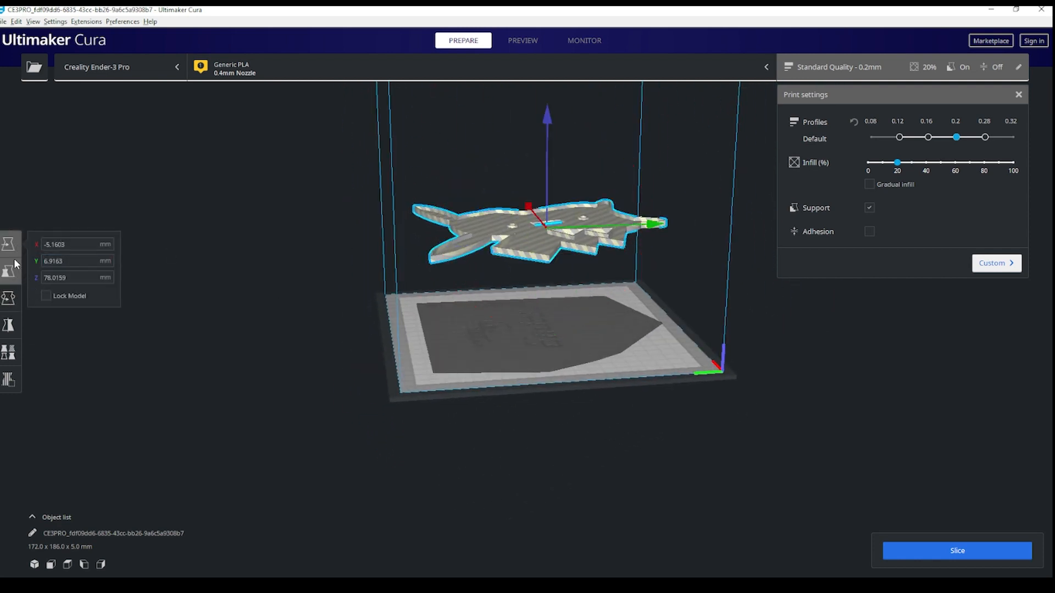
drag(546, 118, 542, 221)
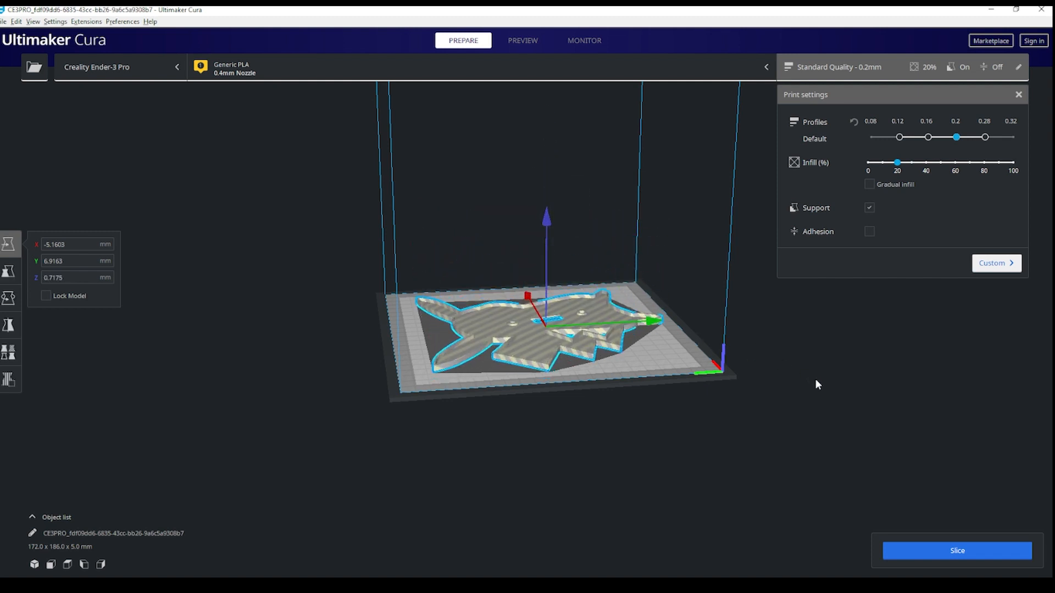
middle_drag(815, 380, 746, 392)
right_drag(829, 347, 522, 450)
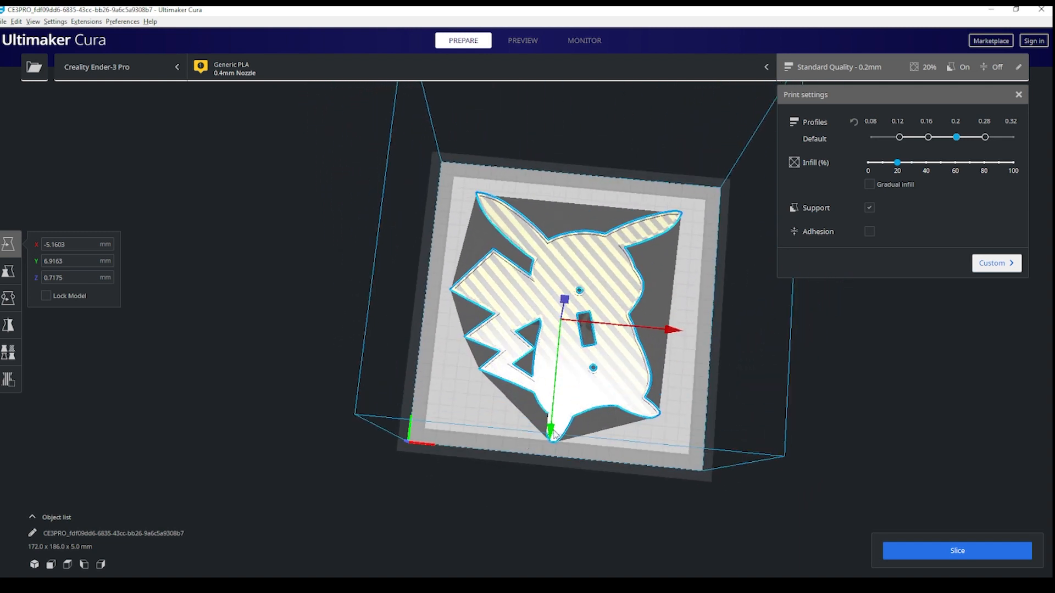
drag(551, 433, 551, 427)
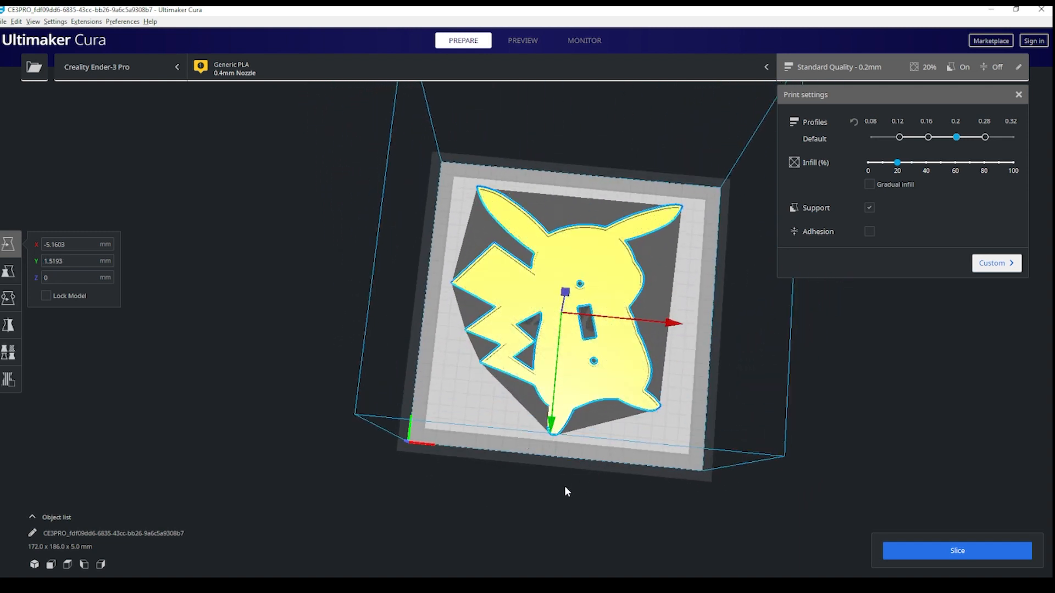
Step: Check the plate's hollow back and engraved front face, and turn off support generation
right_drag(565, 488, 631, 411)
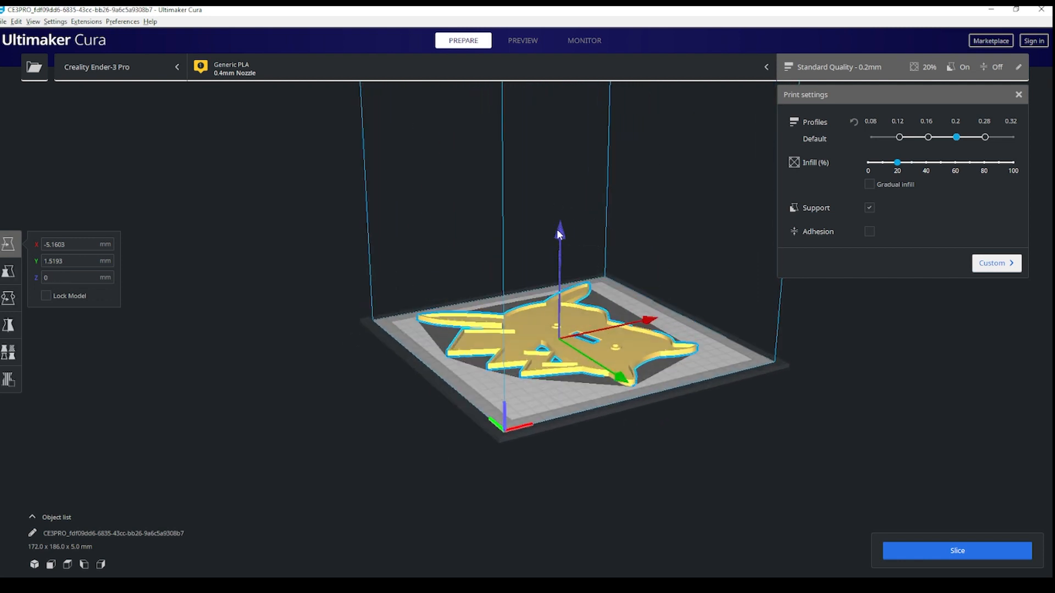
right_drag(809, 364, 787, 402)
scroll(460, 373, up, 5)
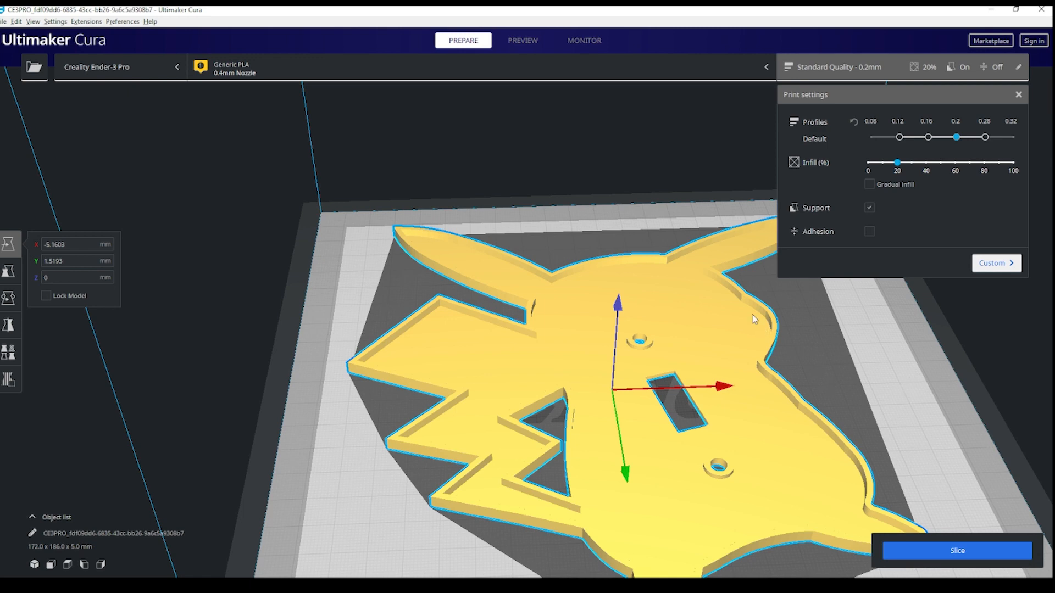
right_drag(635, 338, 698, 258)
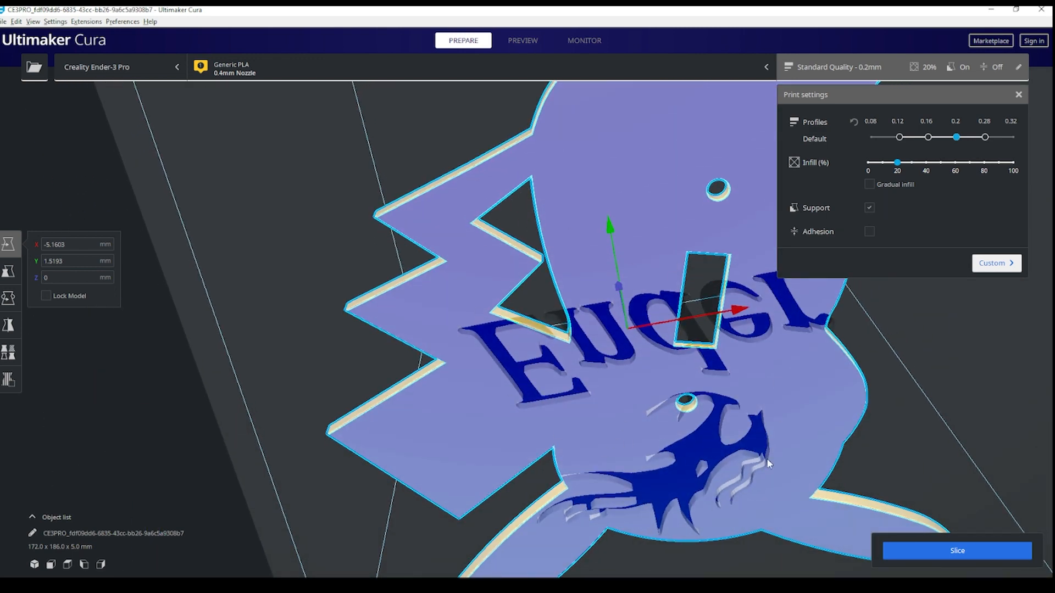
right_drag(786, 429, 907, 590)
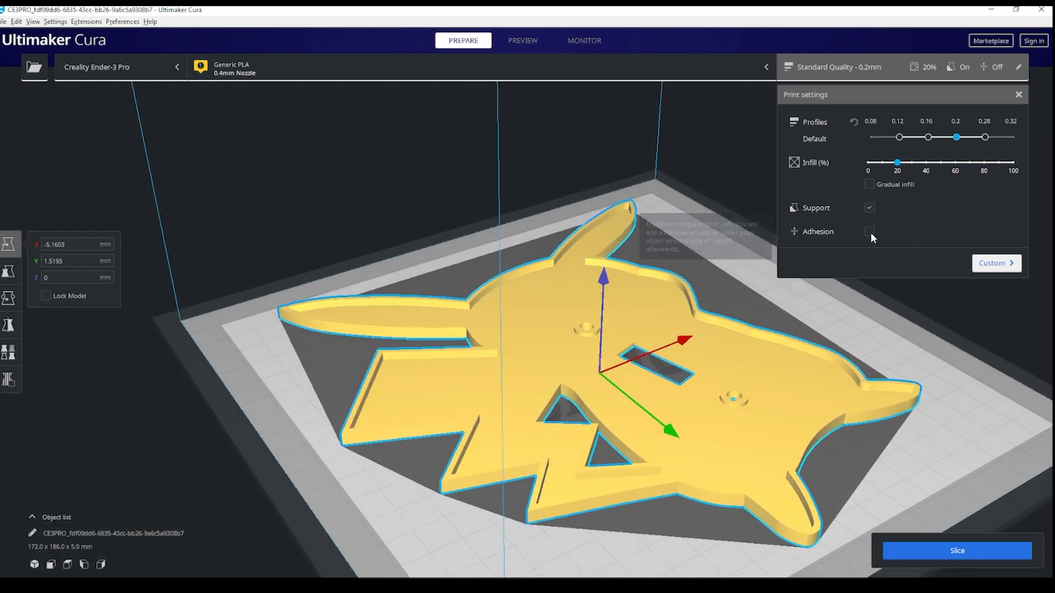
click(869, 209)
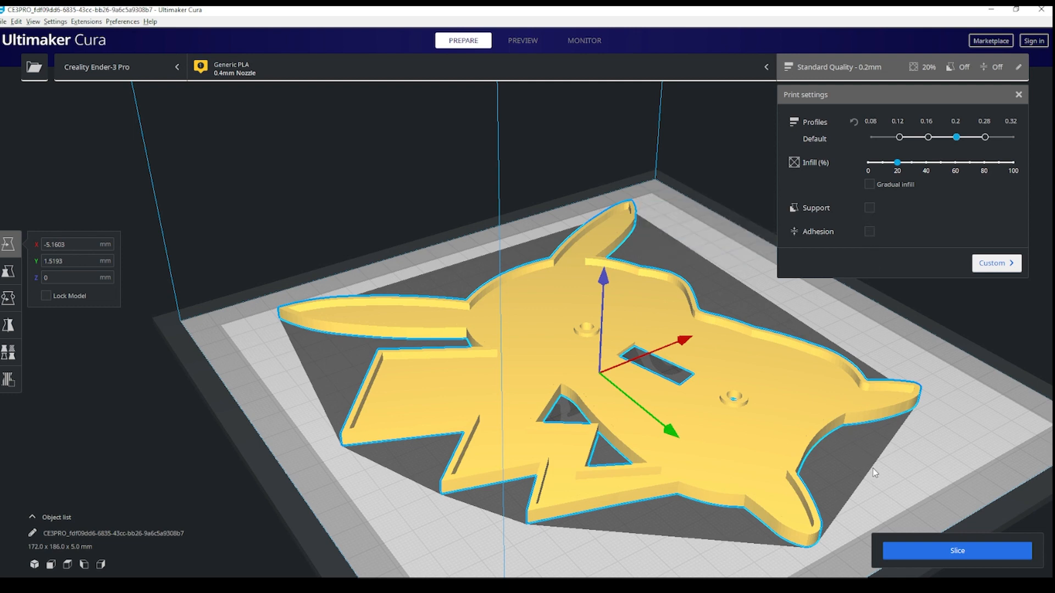
Step: Slice the plate with Standard Quality 0.2 mm, 20% infill and no supports or adhesion
right_drag(872, 468, 760, 482)
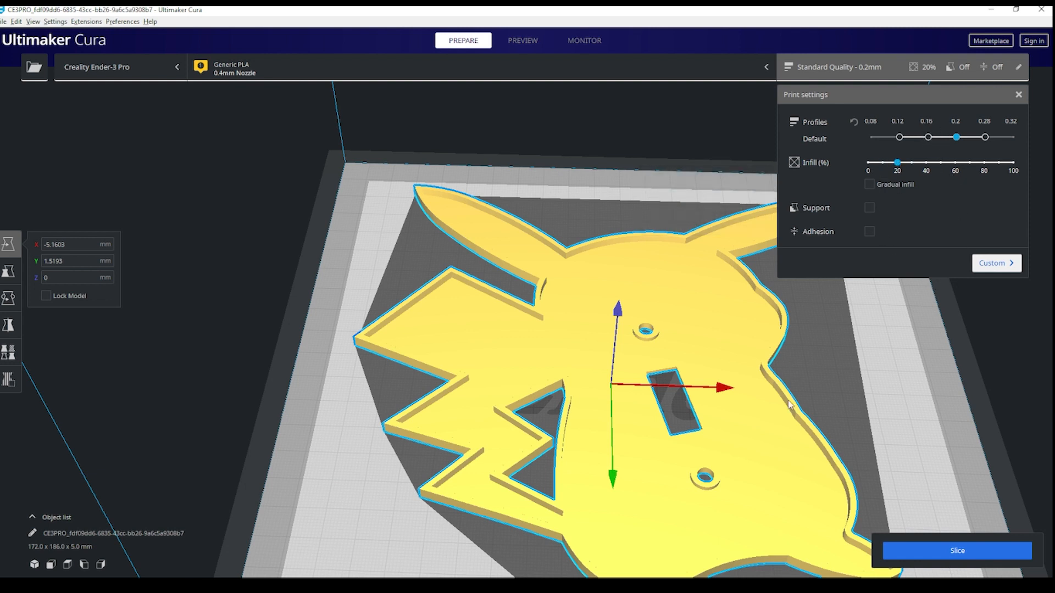
right_drag(789, 400, 752, 371)
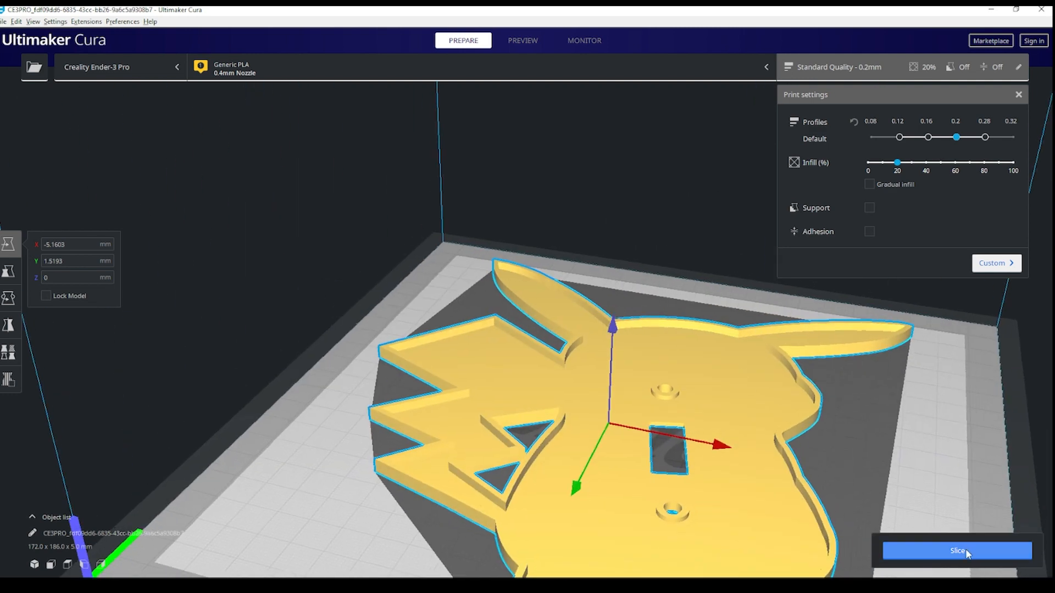
click(964, 549)
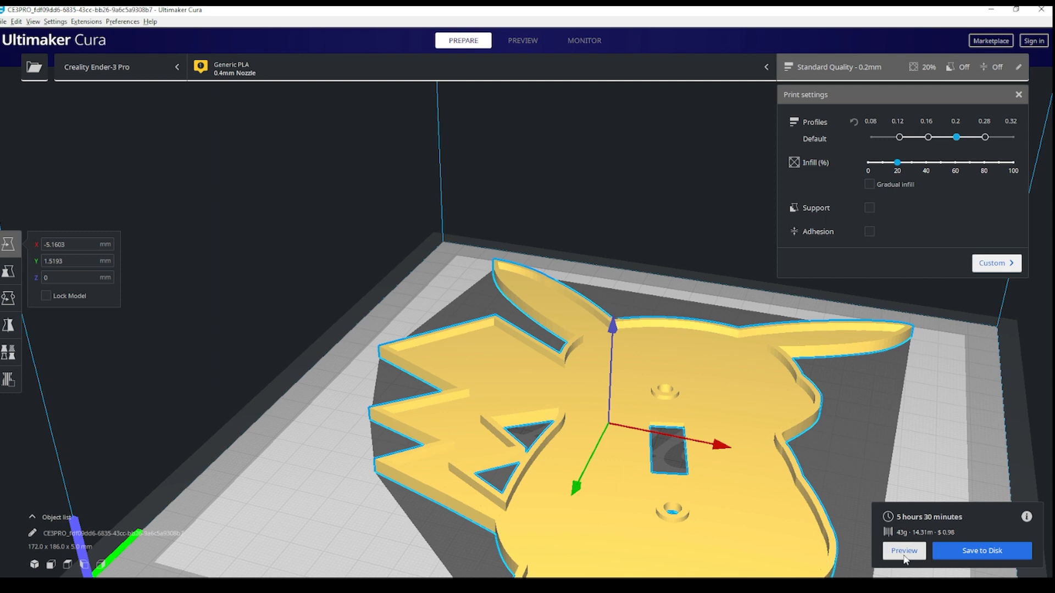
Step: Preview the sliced plate in layer view, reduced to layer 1, and look closely at the lowest layers
click(904, 551)
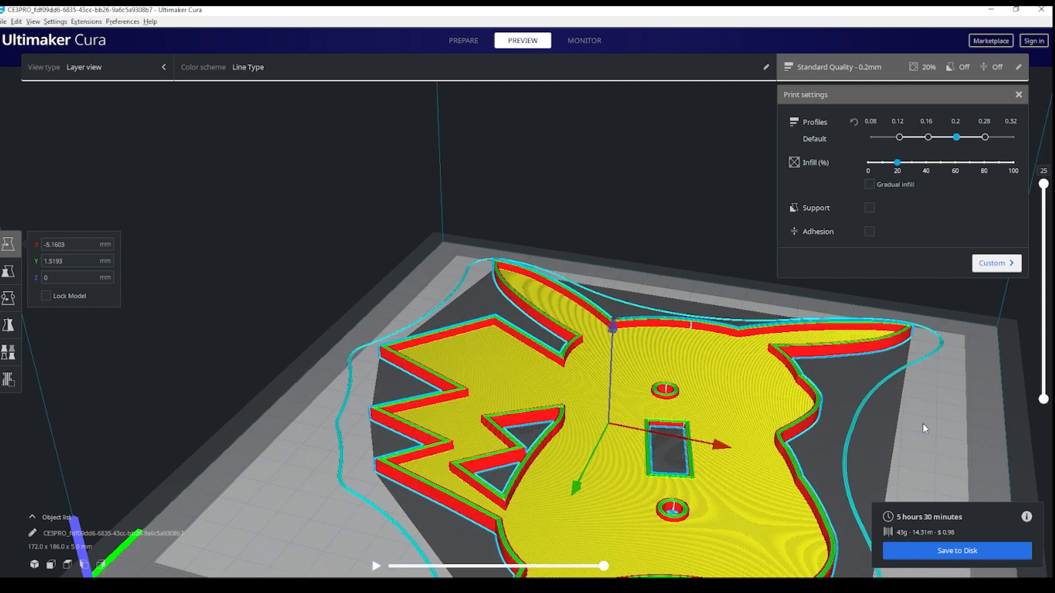
right_click(918, 442)
right_click(932, 422)
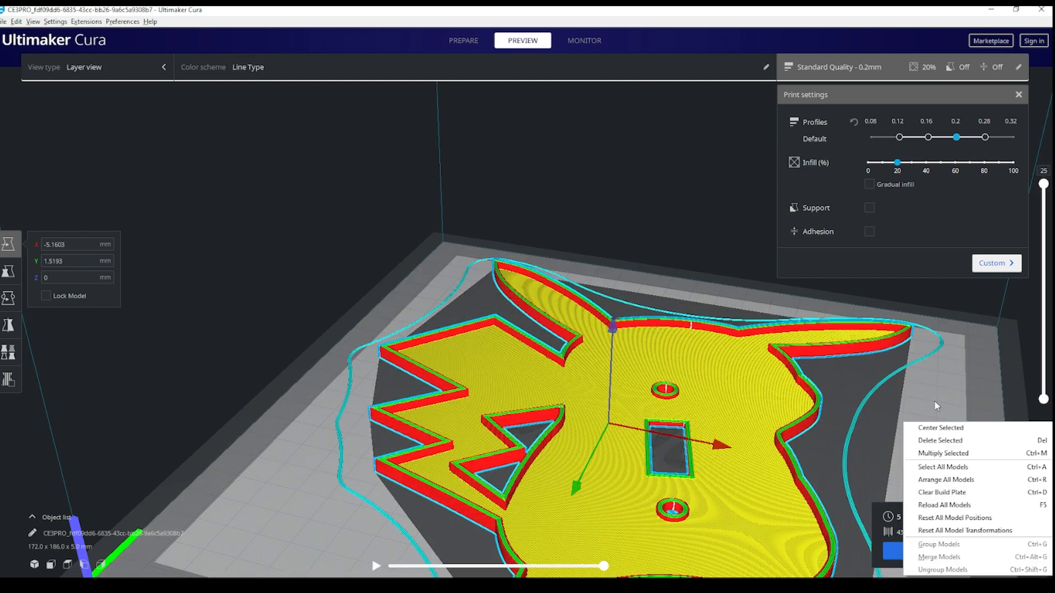
middle_drag(934, 402, 896, 380)
scroll(897, 384, down, 5)
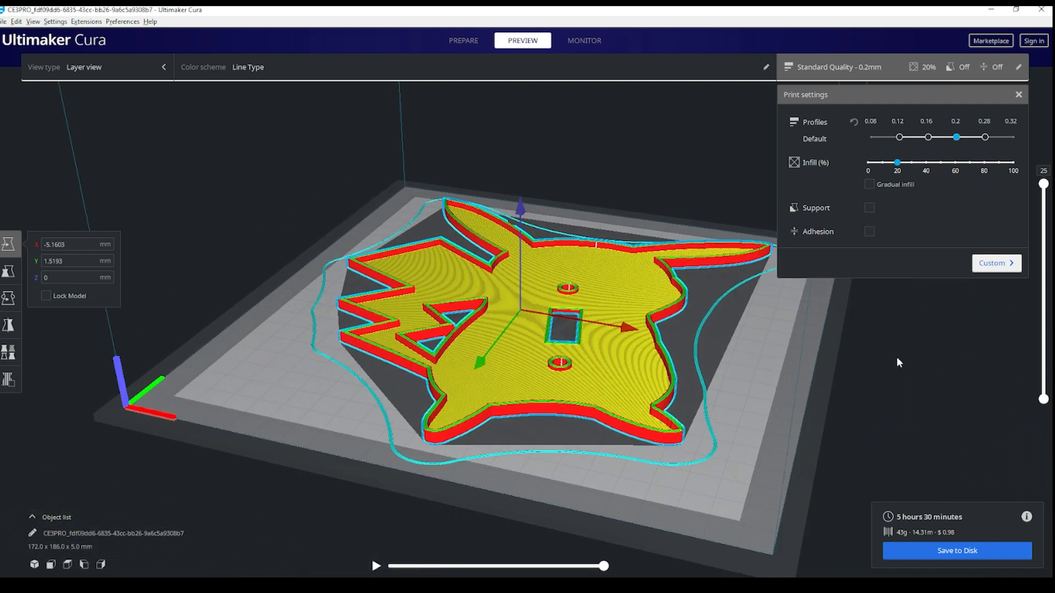
drag(1043, 184, 1031, 427)
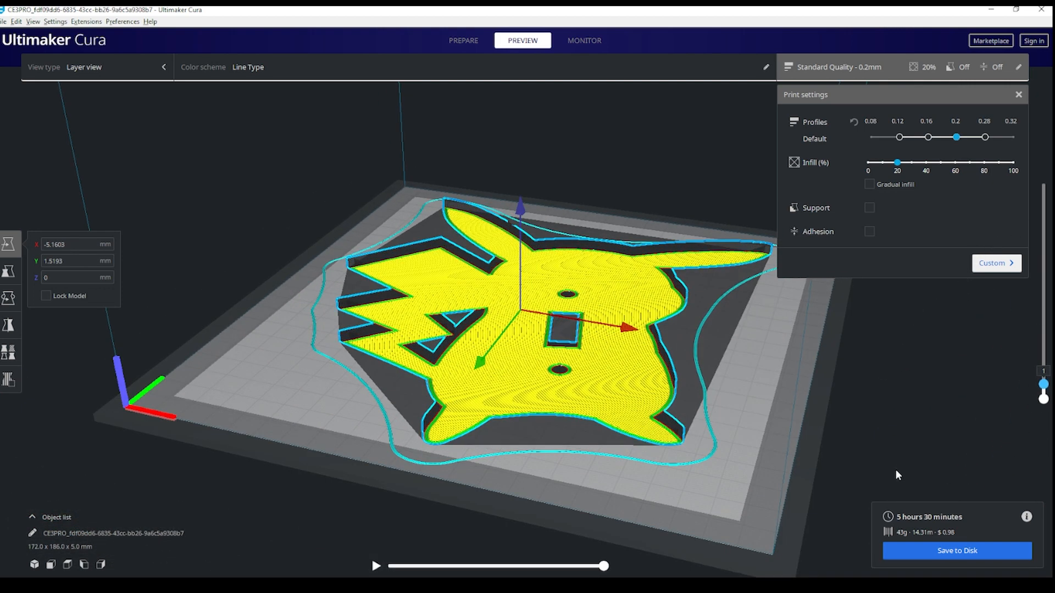
scroll(721, 402, up, 5)
right_drag(695, 426, 885, 419)
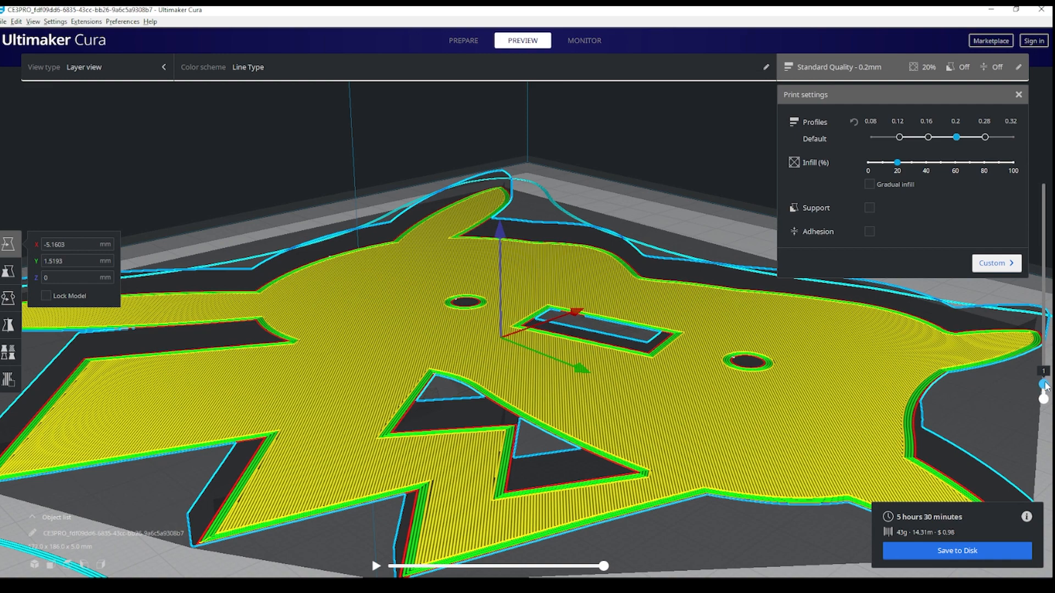
Step: Go up through the layers from layer 1 to examine the solid bottom, grid infill and closing skin
key(Up)
key(Down)
key(Up)
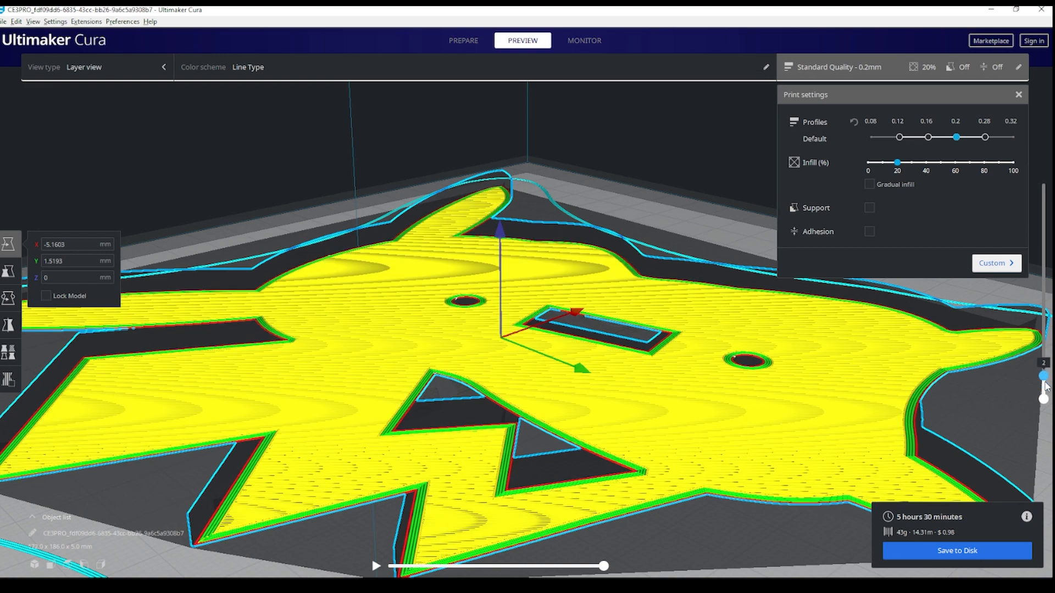
key(Up)
key(Up)
key(Up)
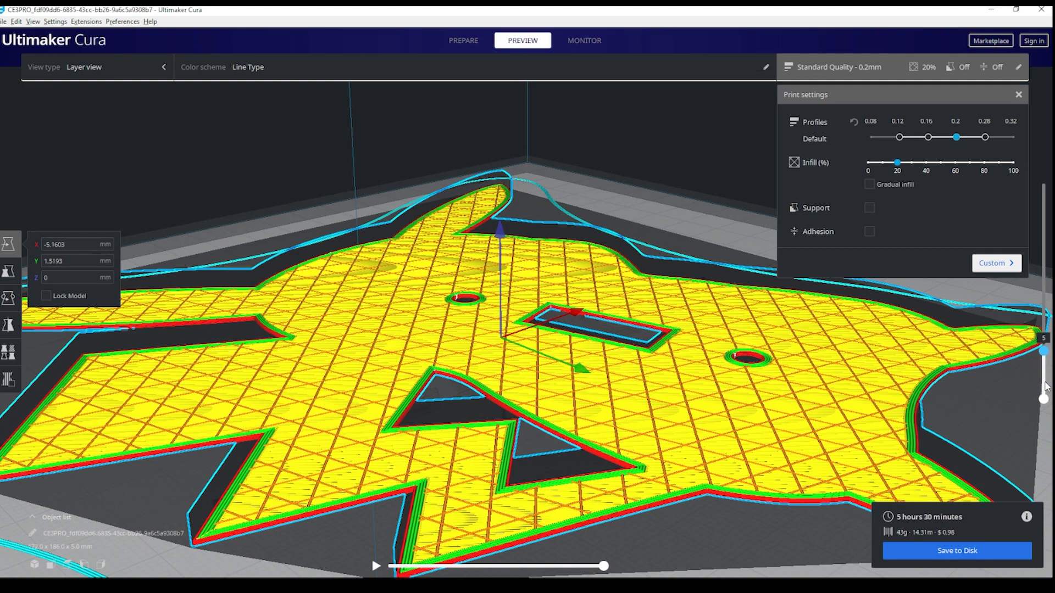
key(Up)
key(Up)
key(Up)
key(Up)
key(Up)
key(Up)
key(Up)
key(Up)
key(Up)
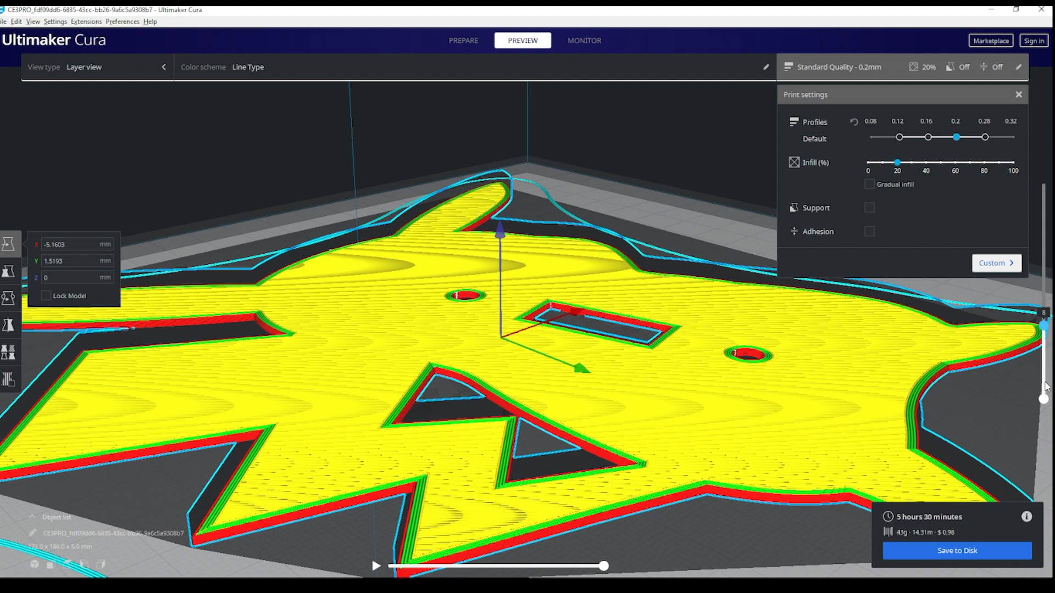
Step: Compare layers 11 to 16 back and forth to examine how the rim walls and screw-hole rings build up
key(Down)
key(Down)
key(Down)
key(Down)
key(Down)
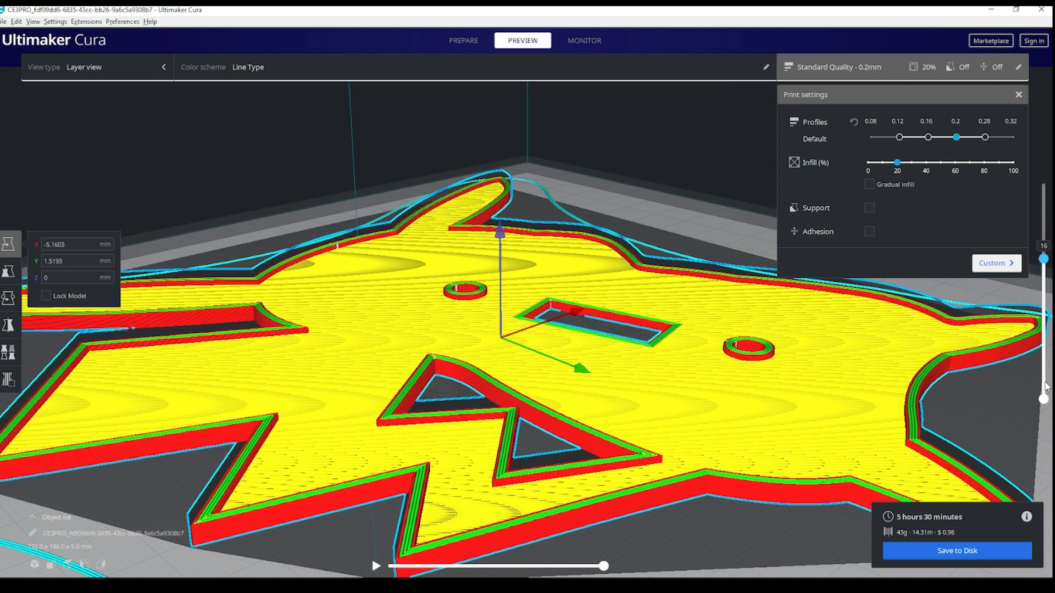
key(Up)
key(Up)
key(Up)
key(Up)
key(Up)
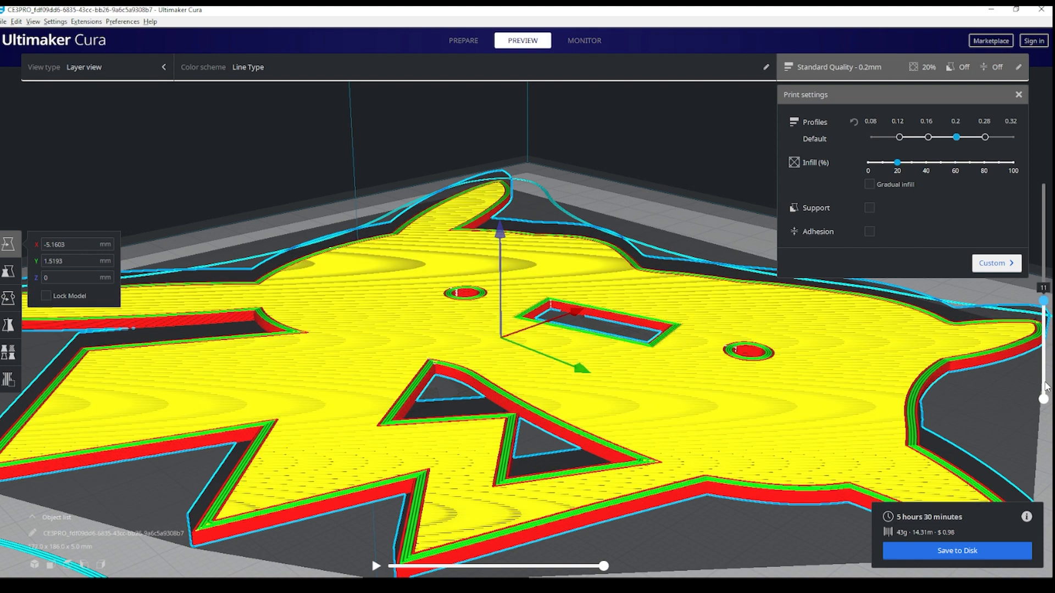
key(Down)
key(Down)
key(Down)
key(Down)
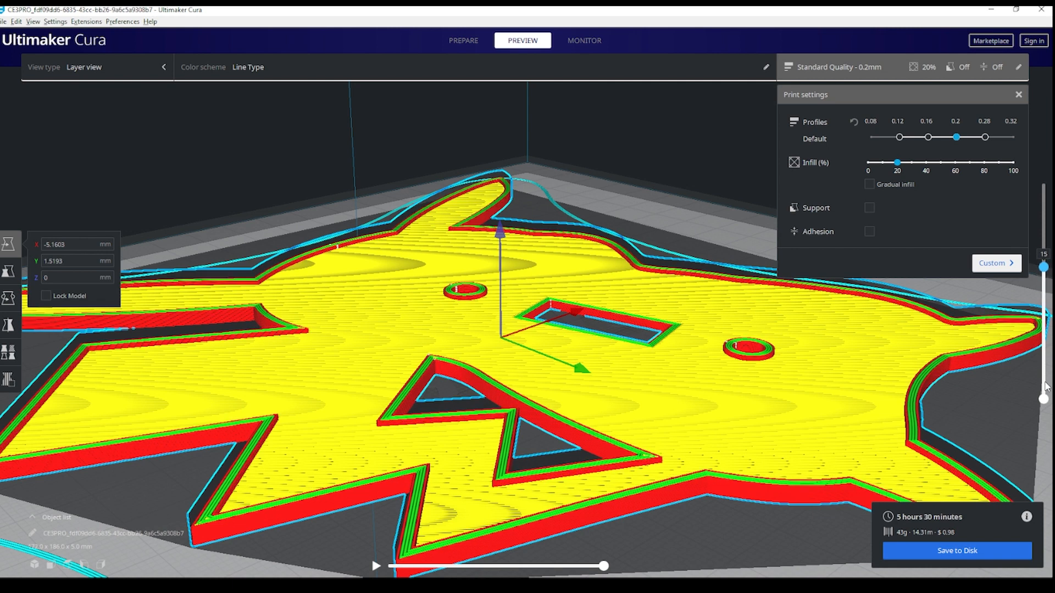
Step: Go back down through the layers to layer 3 to examine the plate's base layers again
key(Up)
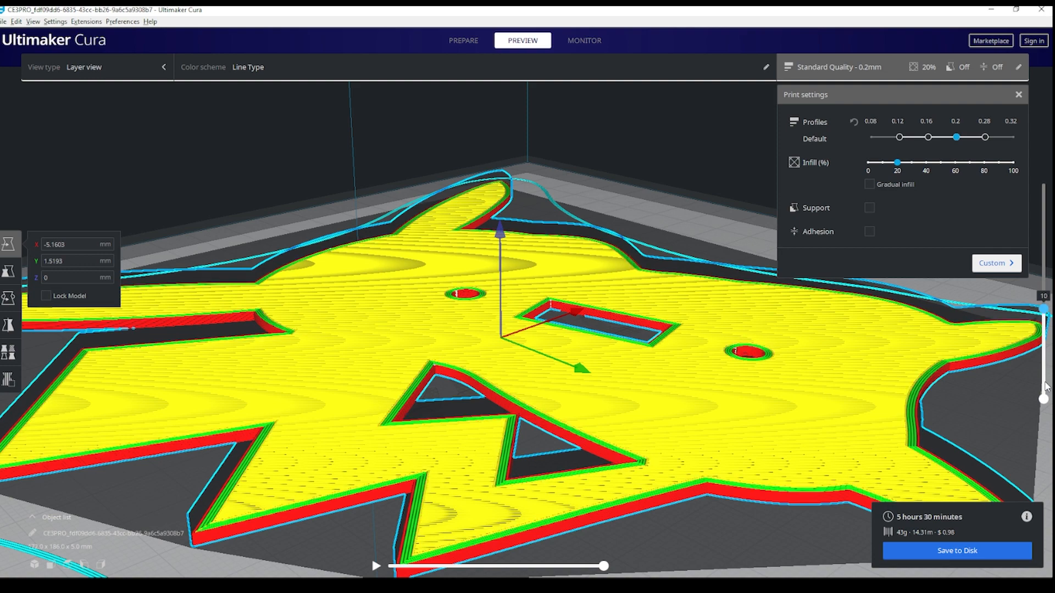
key(Down)
key(Up)
key(Down)
key(Down)
key(Down)
key(Down)
key(Down)
key(Down)
key(Down)
key(Up)
key(Up)
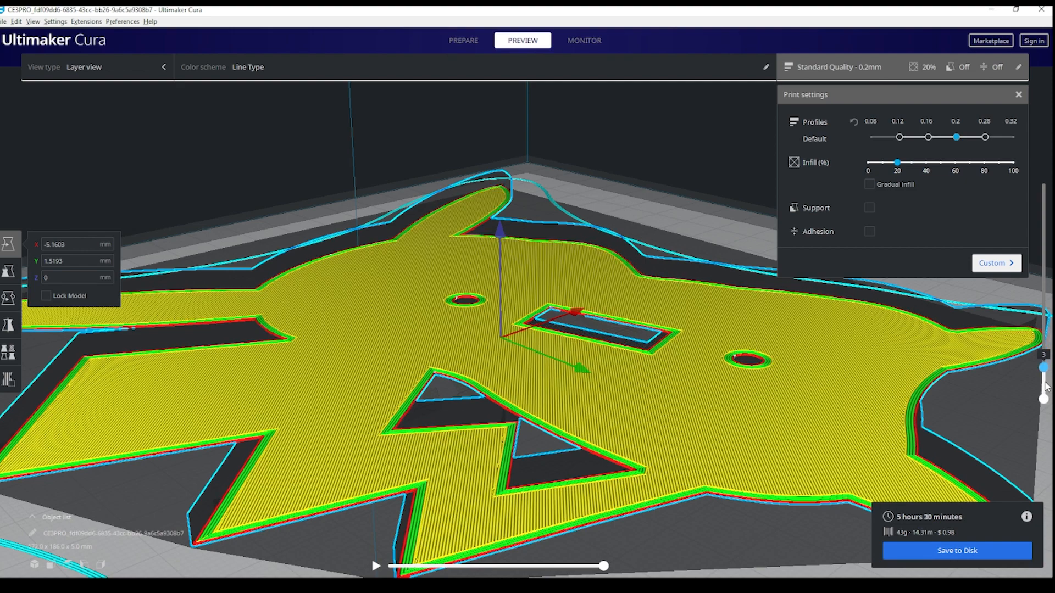
Step: Go up through the layers from layer 3 to layer 24 to examine the full build of the raised walls
key(Up)
key(Up)
key(Up)
key(Up)
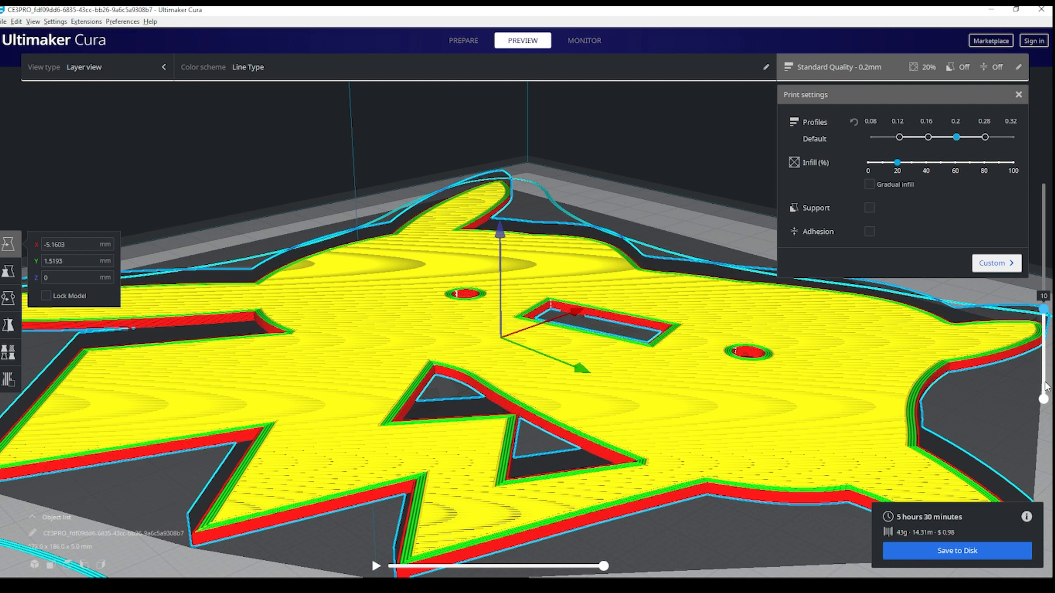
key(Up)
key(Up)
key(Up)
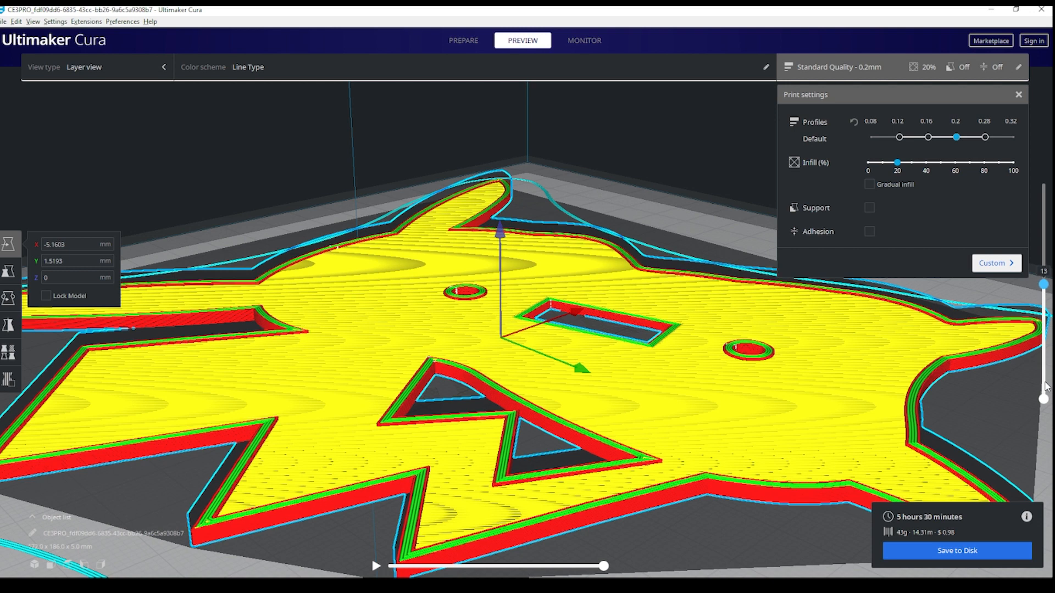
key(Up)
key(Up)
key(Up)
key(Up)
key(Up)
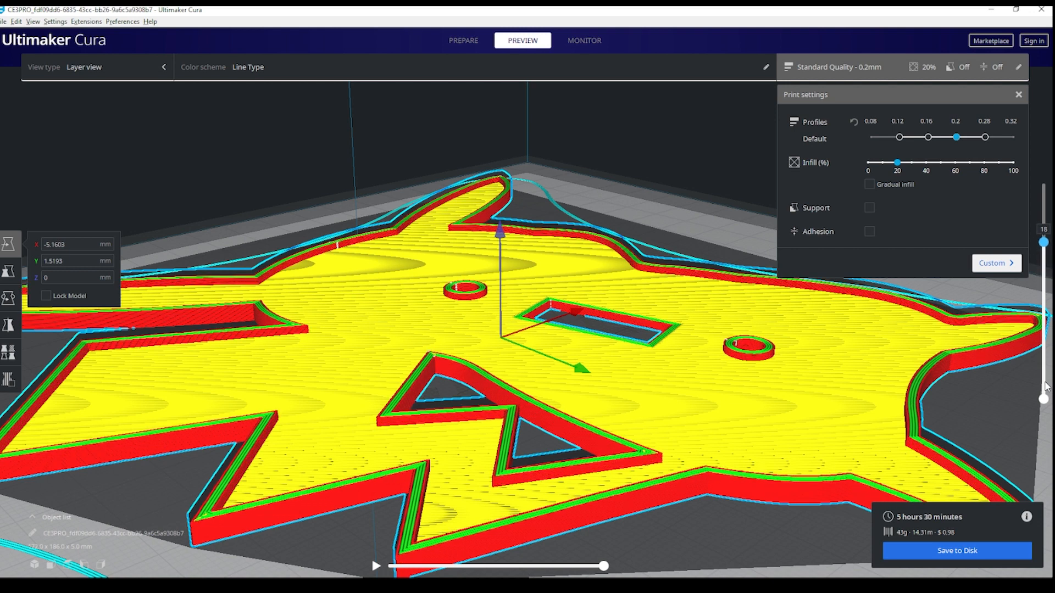
key(Up)
key(Up)
key(Up)
key(Up)
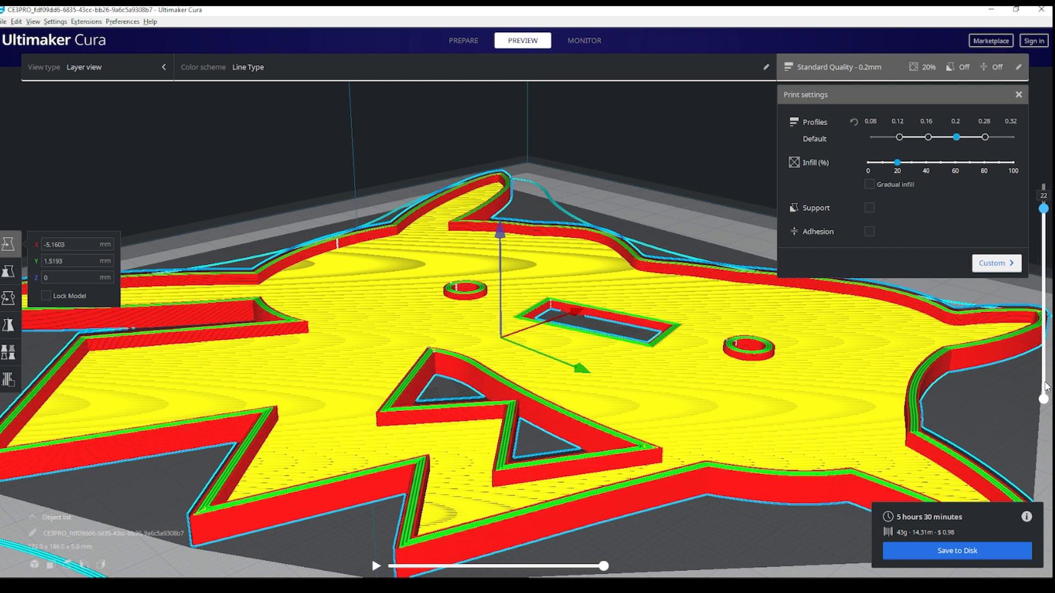
key(Up)
key(Up)
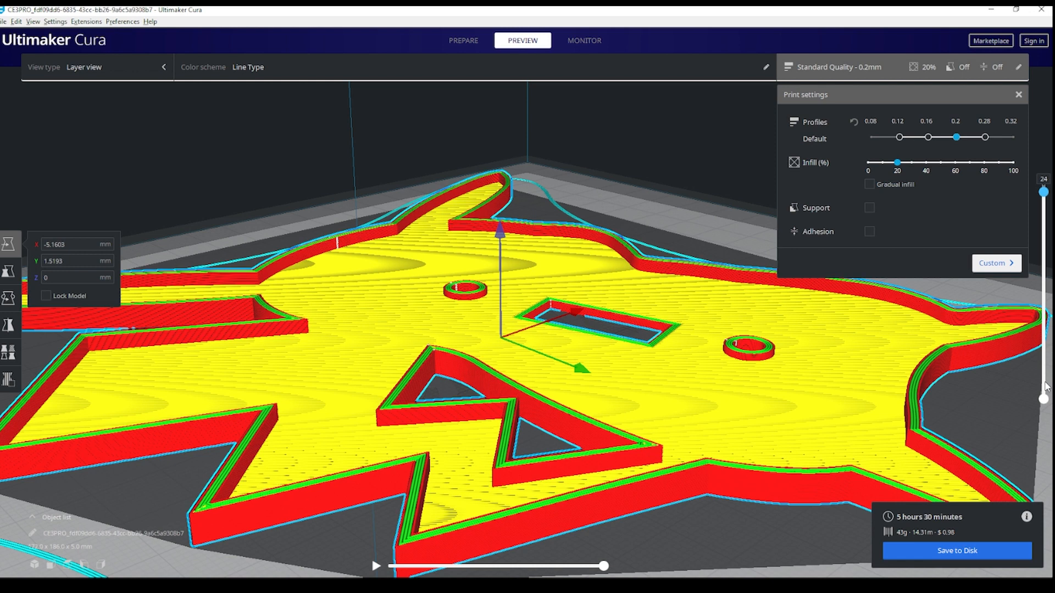
Step: Go up to layer 25 to examine the finished top of the plate's rim and screw-hole rings
key(Up)
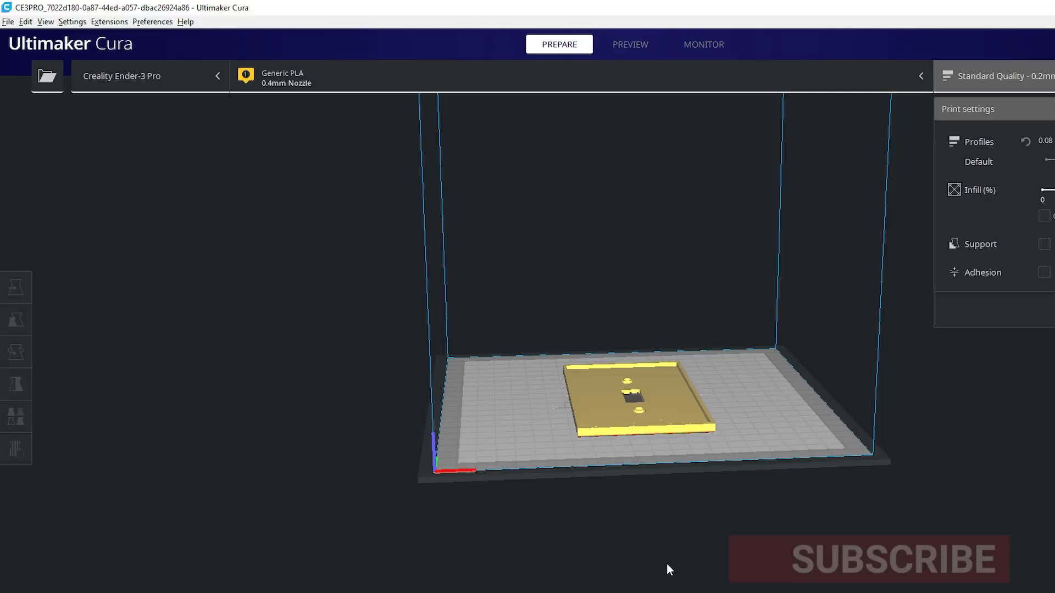
scroll(662, 539, up, 3)
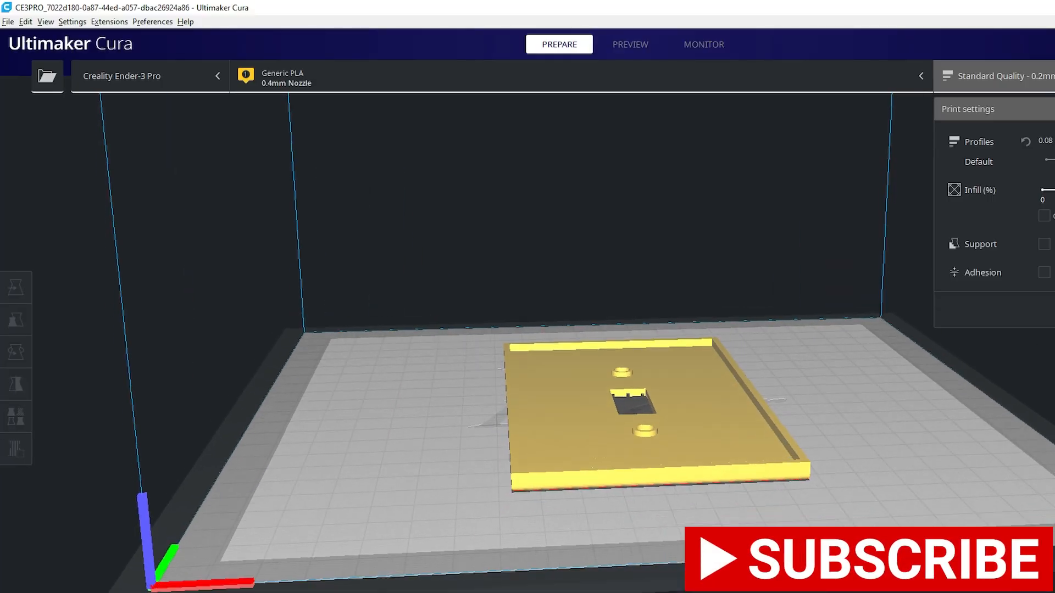
right_drag(791, 588, 614, 517)
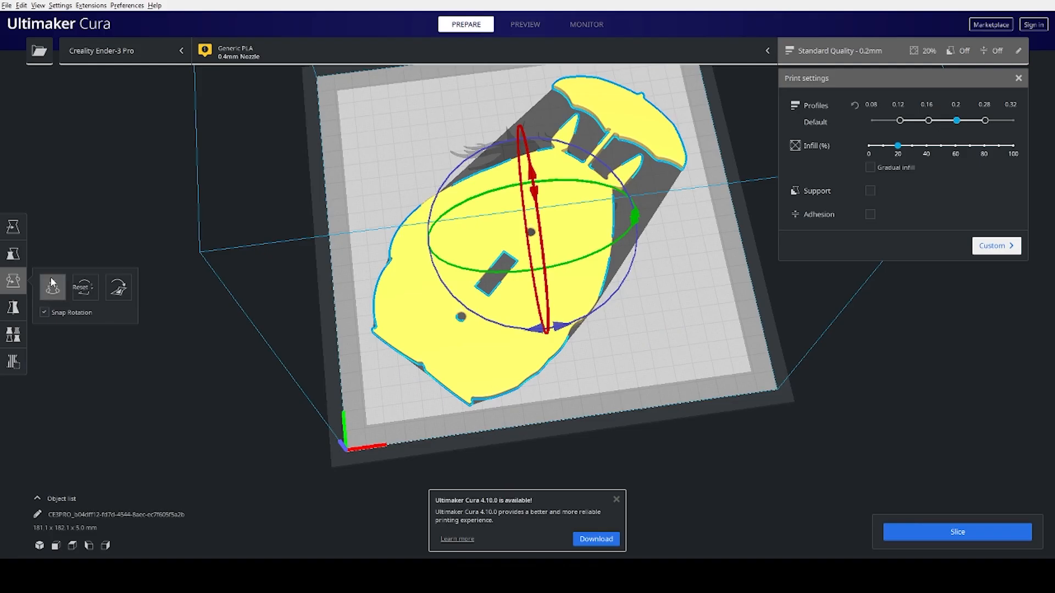
Step: Rotate the character-shaped plate about its X axis to turn its rimmed back side upward
scroll(571, 428, up, 2)
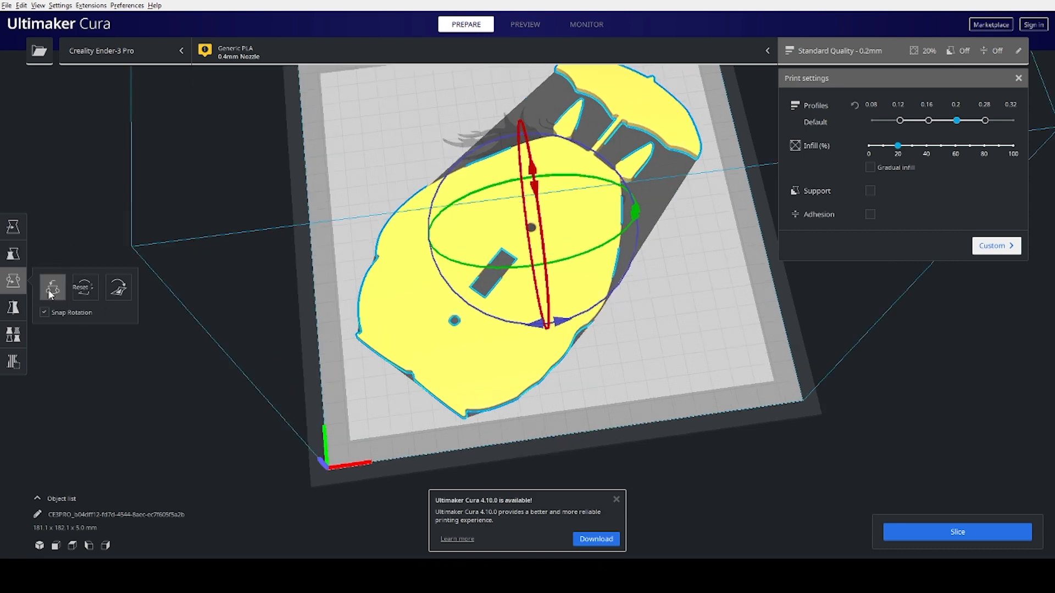
drag(531, 169, 555, 146)
middle_drag(555, 146, 536, 264)
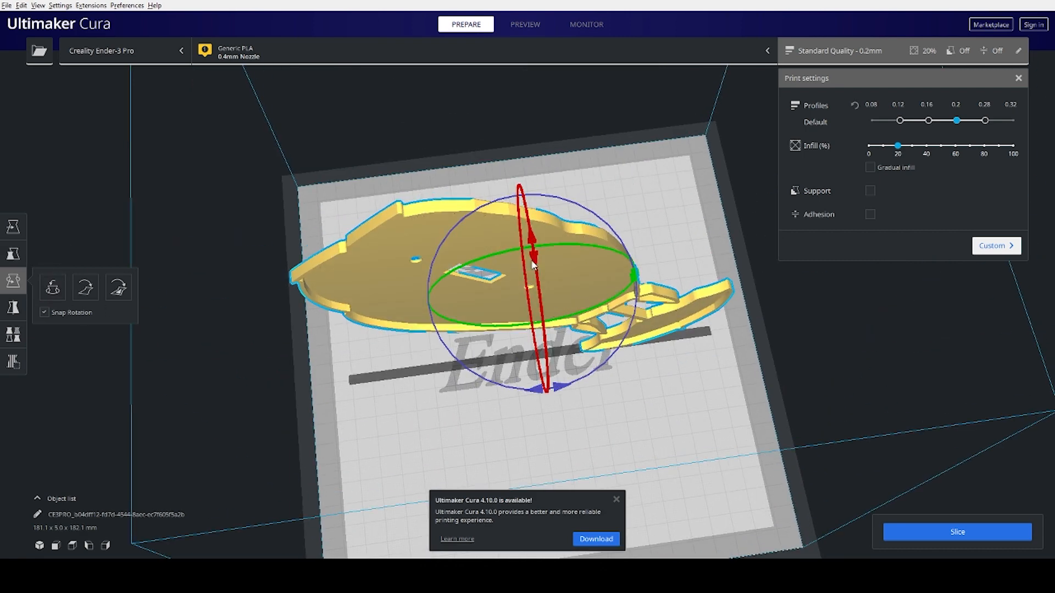
drag(532, 260, 533, 239)
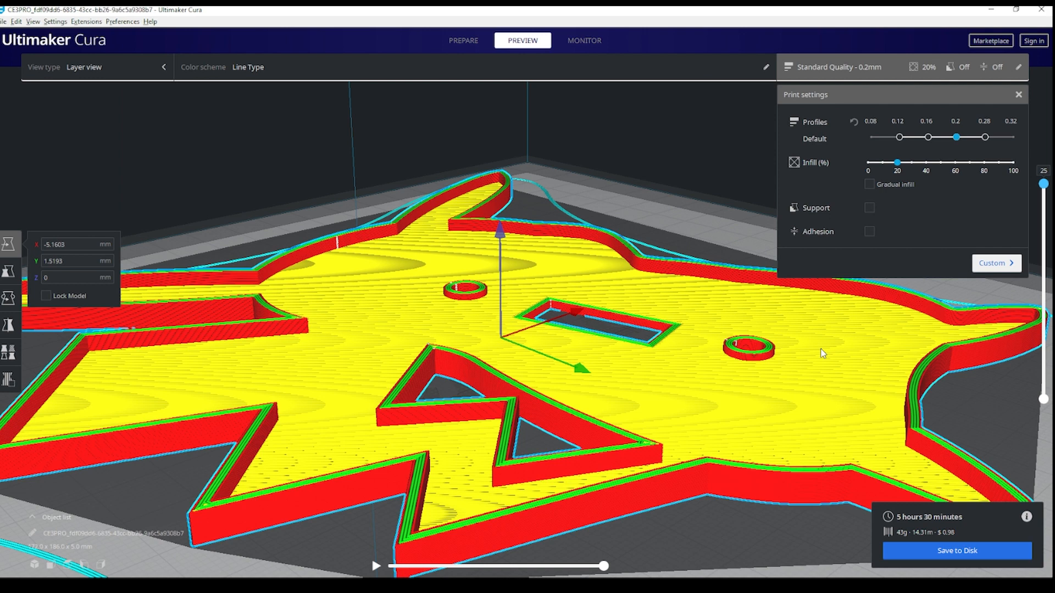